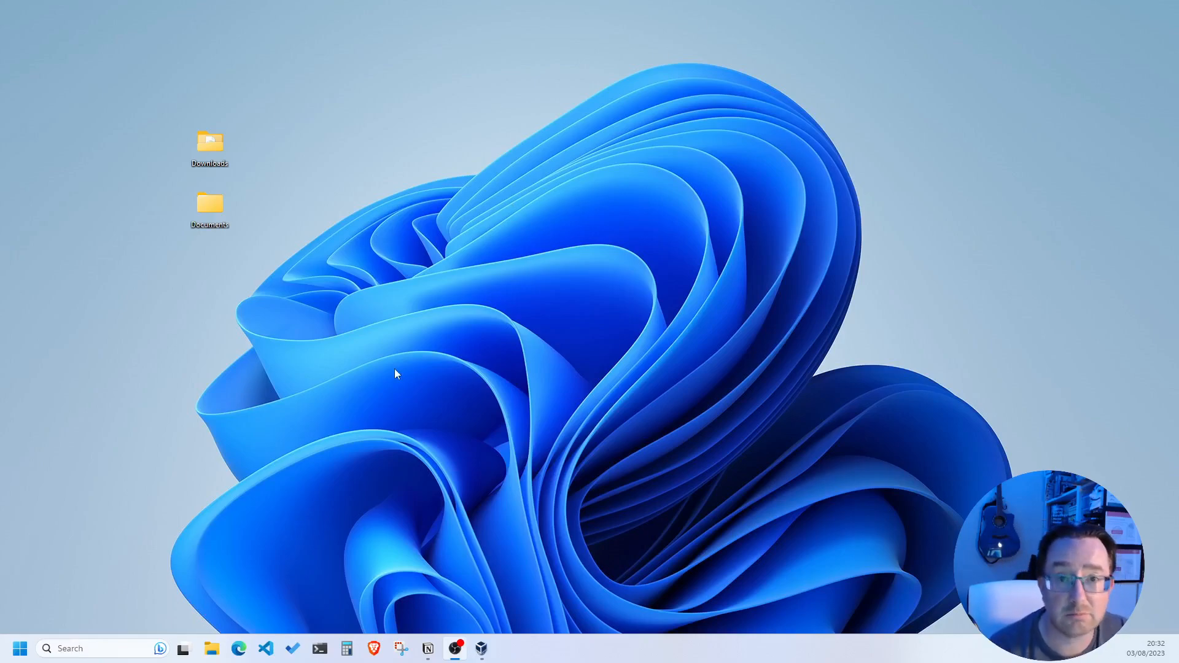
Launch Microsoft Edge from the Windows taskbar
left_click(359, 426)
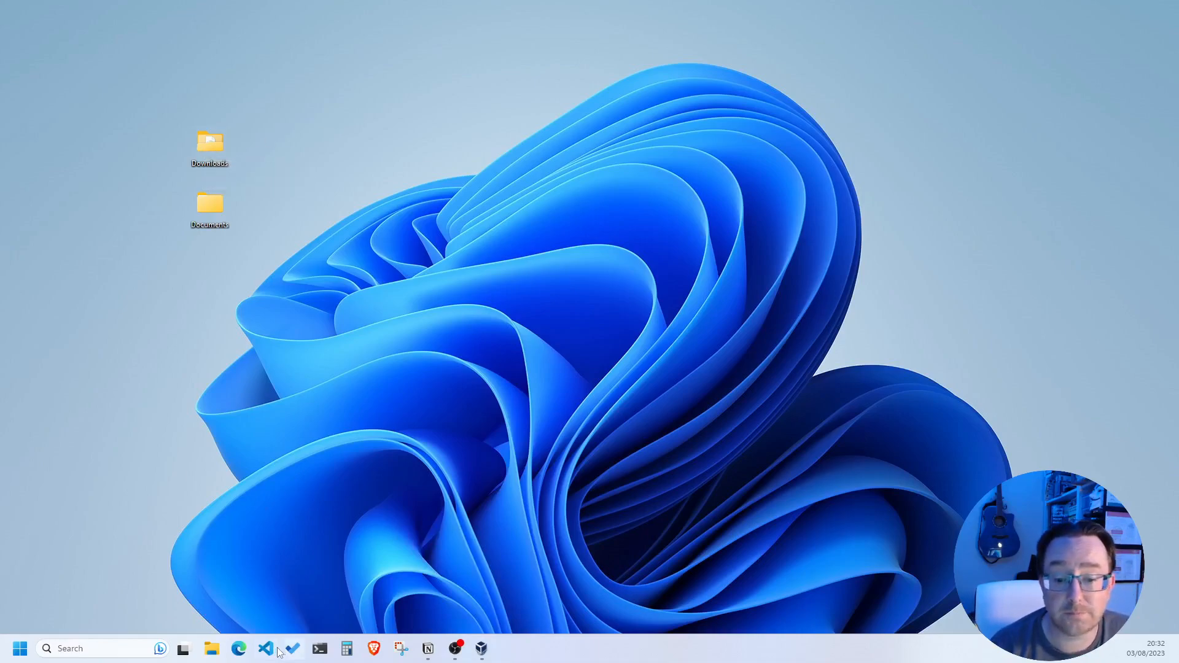
left_click(239, 649)
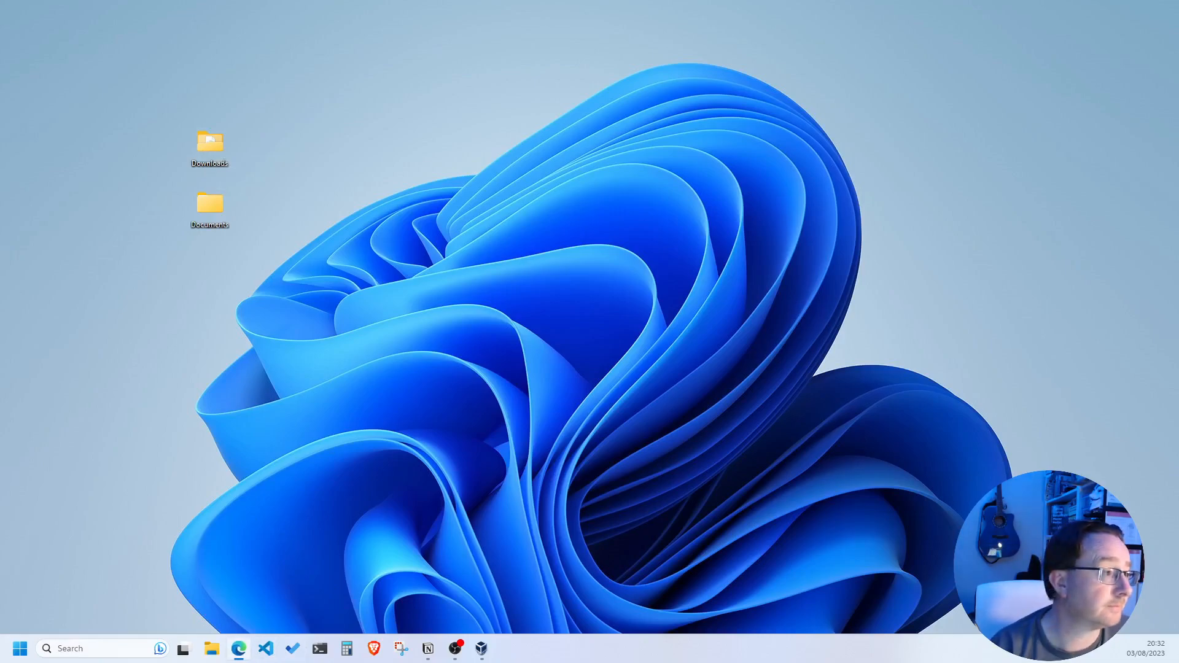
Maximize Edge, search Google for 'ubuntu' and open the ubuntu.com result
left_click_drag(0, 192, 396, 1)
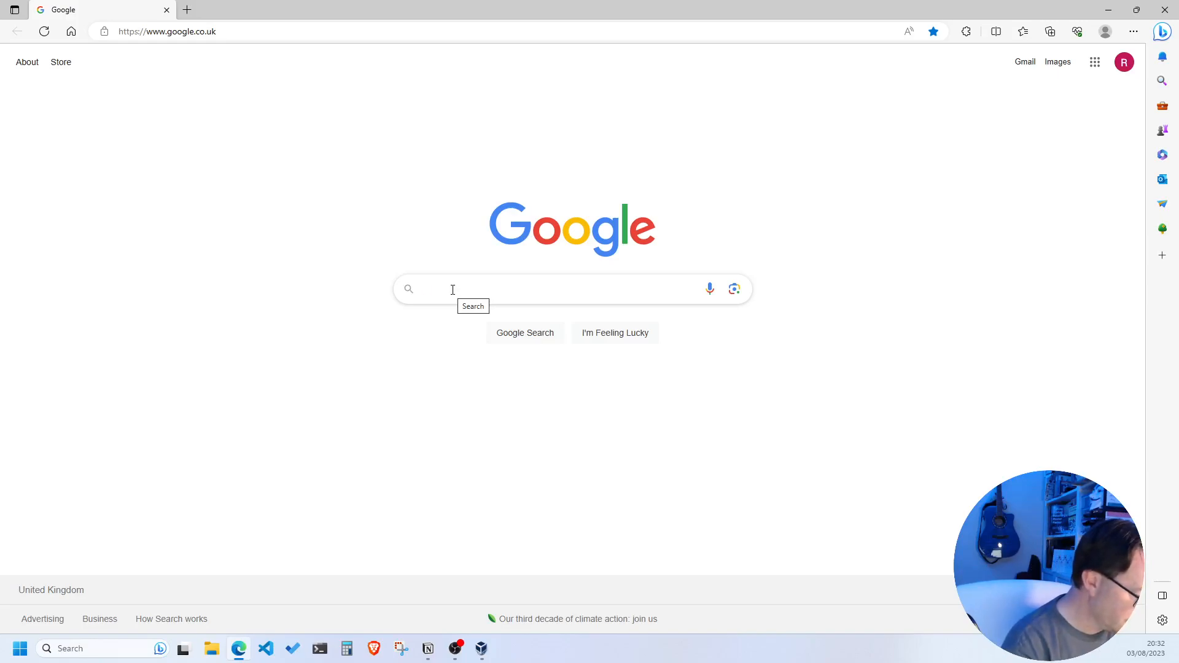
type("ubuntu")
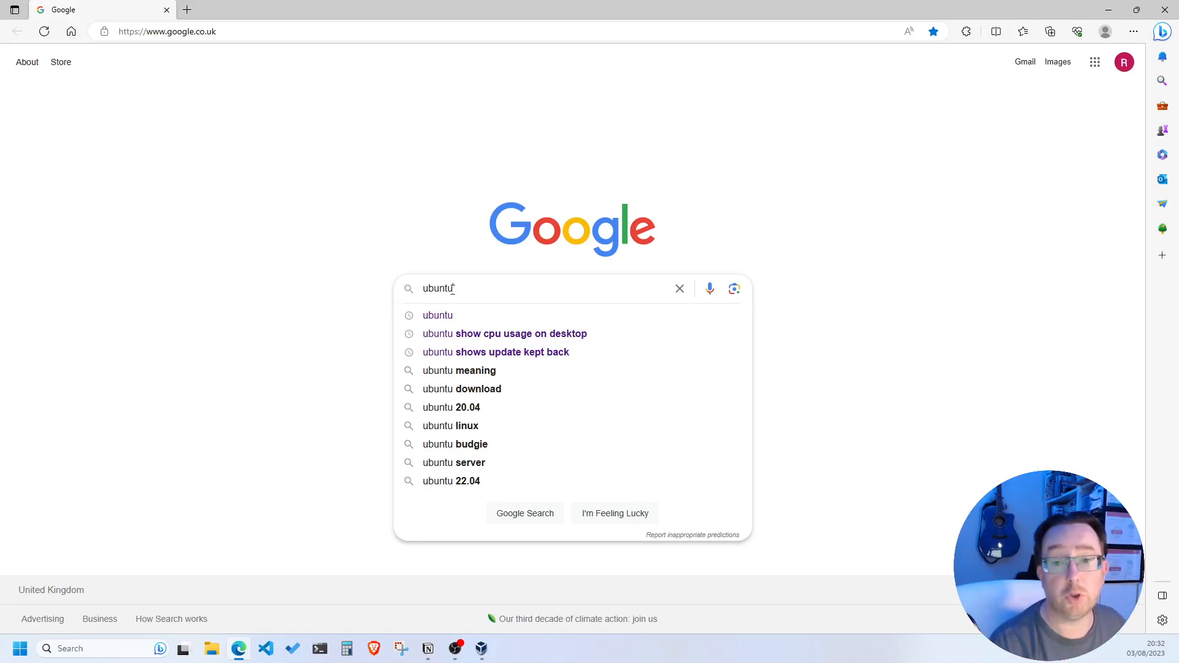
key("Return")
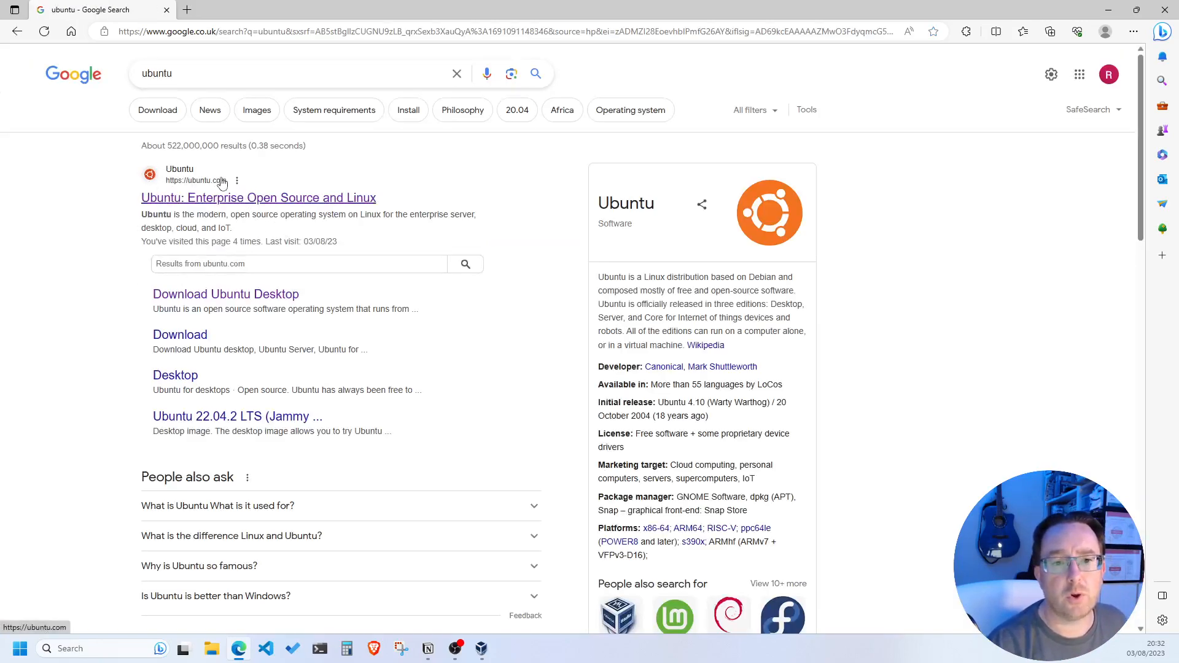
left_click(228, 180)
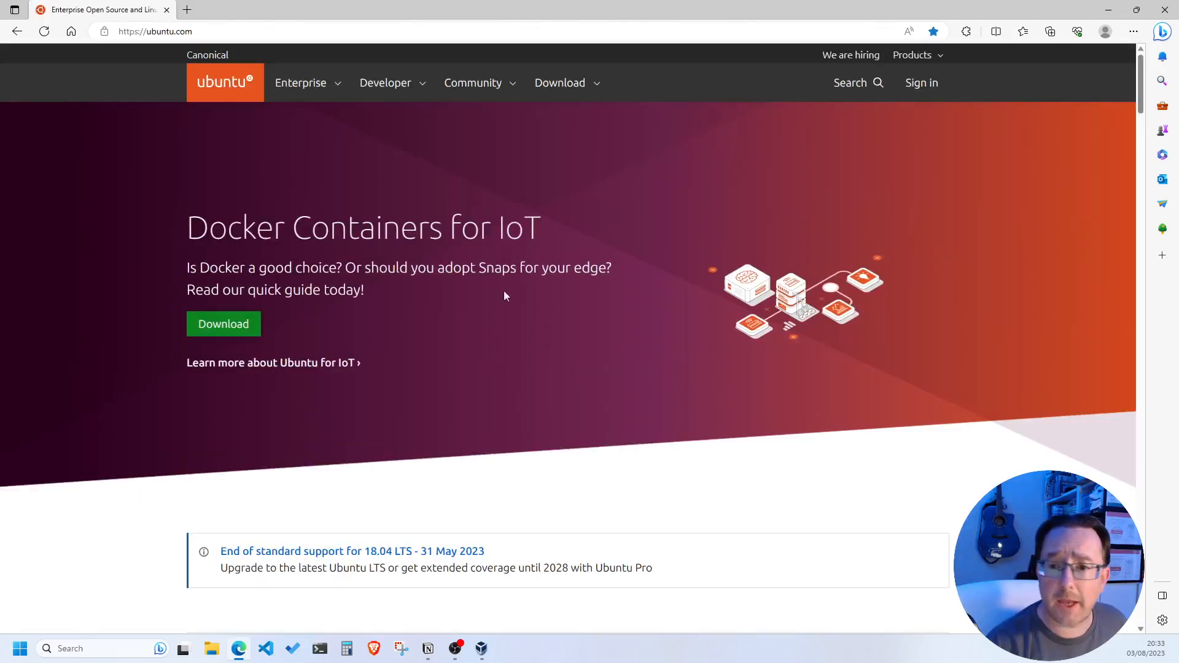
Scroll through the ubuntu.com homepage down to the footer and back to the top
scroll(435, 269, "down", 20)
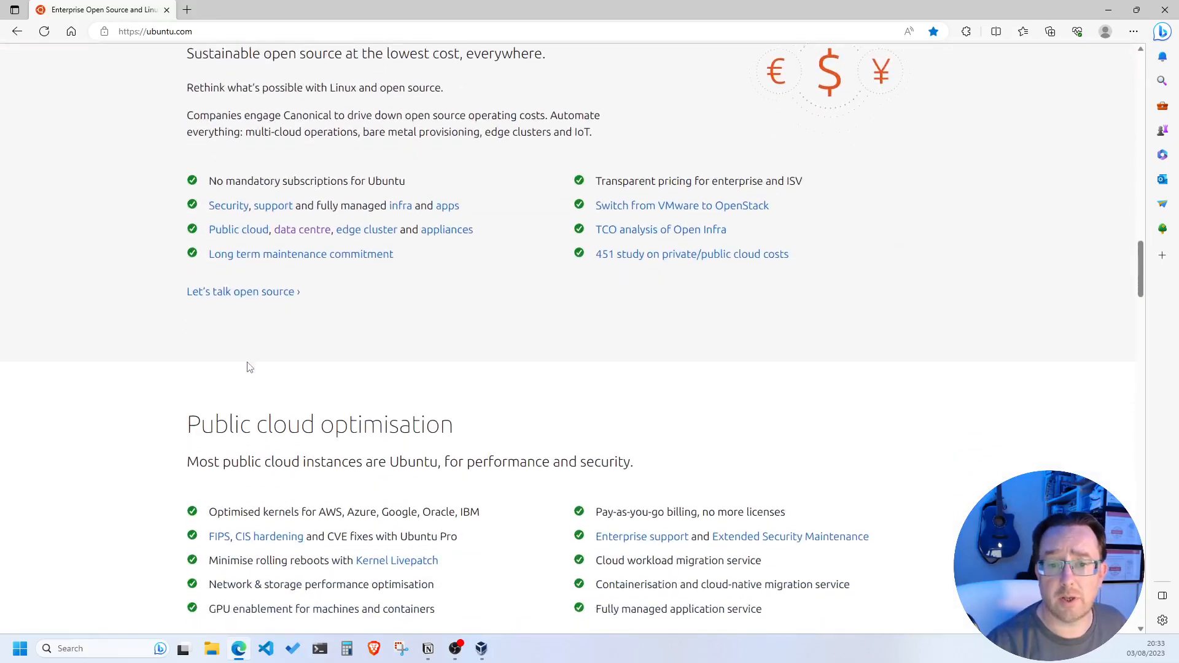
scroll(248, 368, "down", 20)
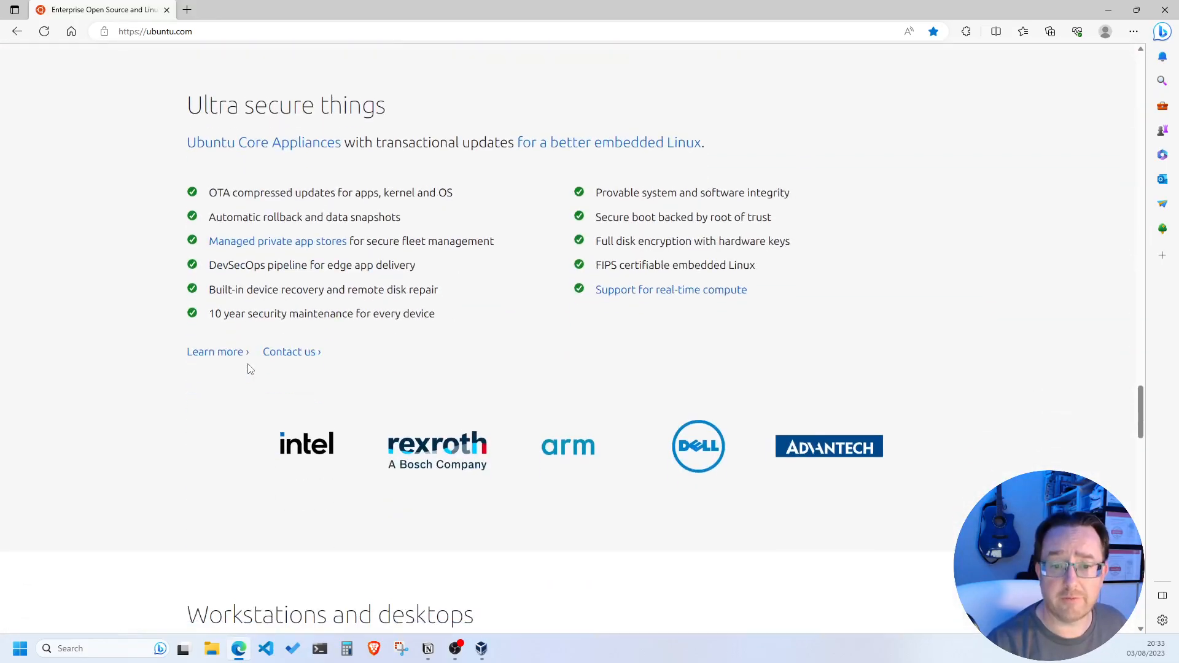
scroll(248, 368, "down", 20)
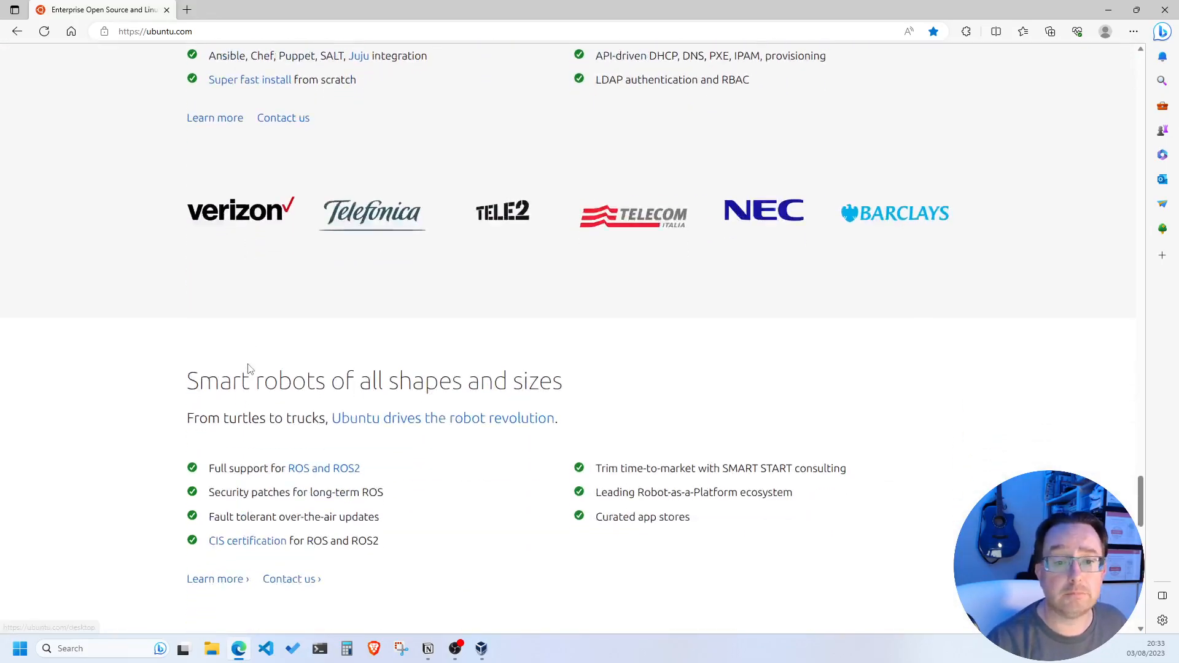
scroll(249, 369, "down", 10)
scroll(413, 241, "up", 3)
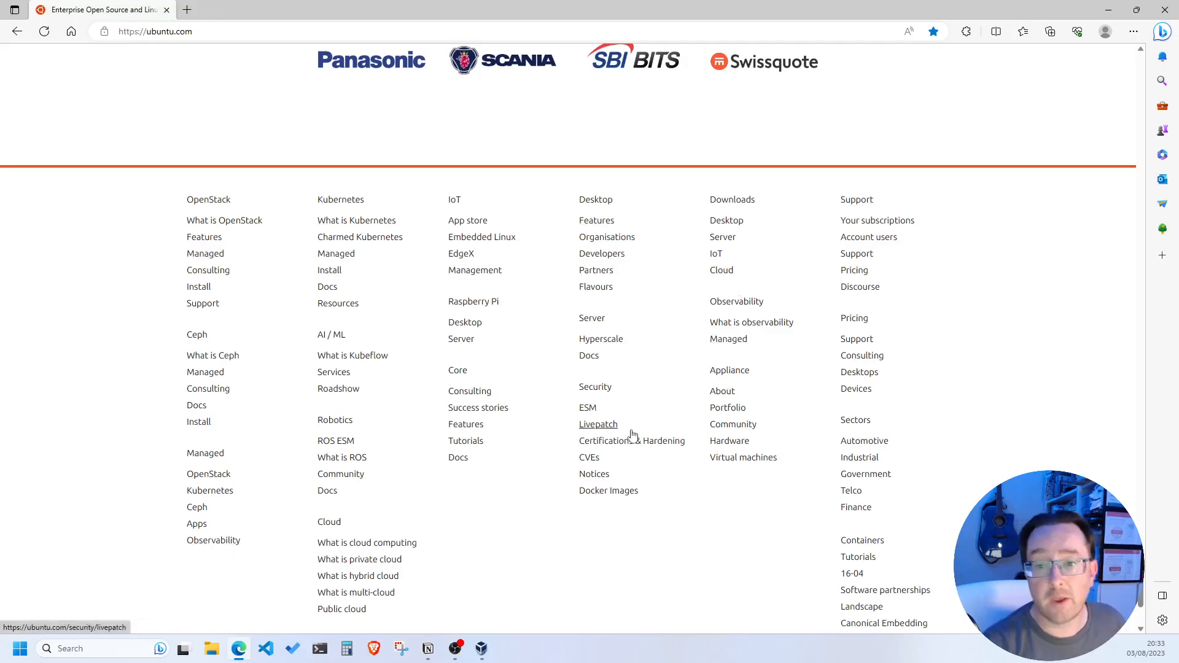
scroll(494, 408, "up", 15)
scroll(491, 440, "down", 10)
scroll(493, 440, "down", 8)
scroll(494, 434, "up", 2)
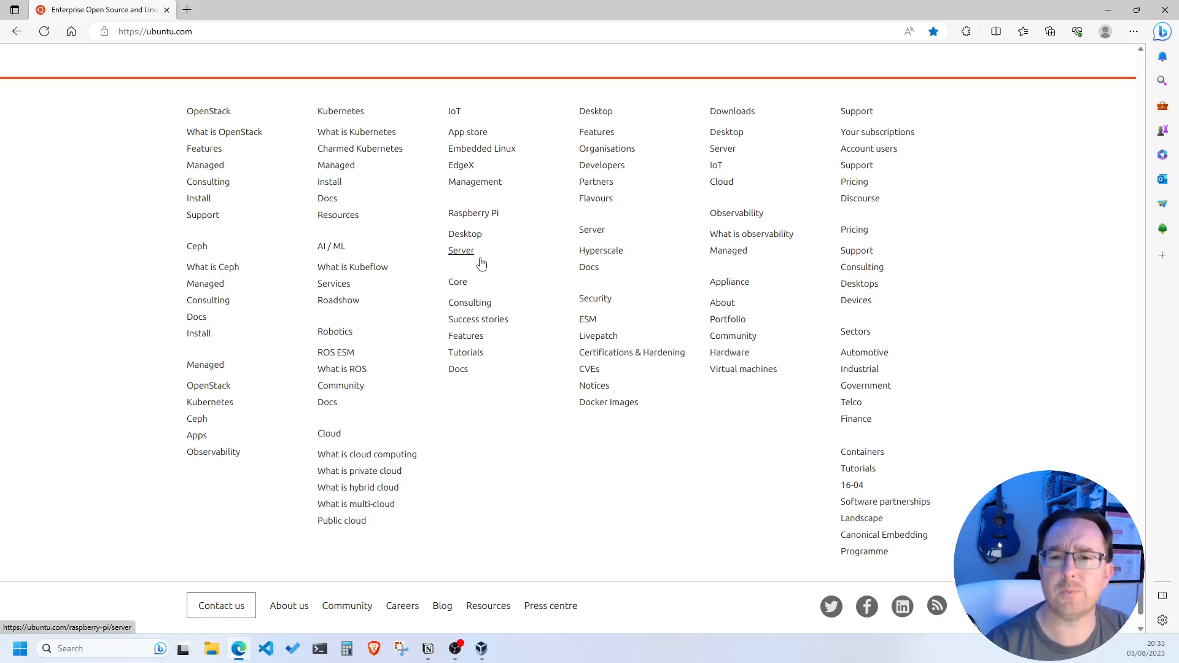
scroll(481, 262, "up", 15)
scroll(509, 346, "up", 10)
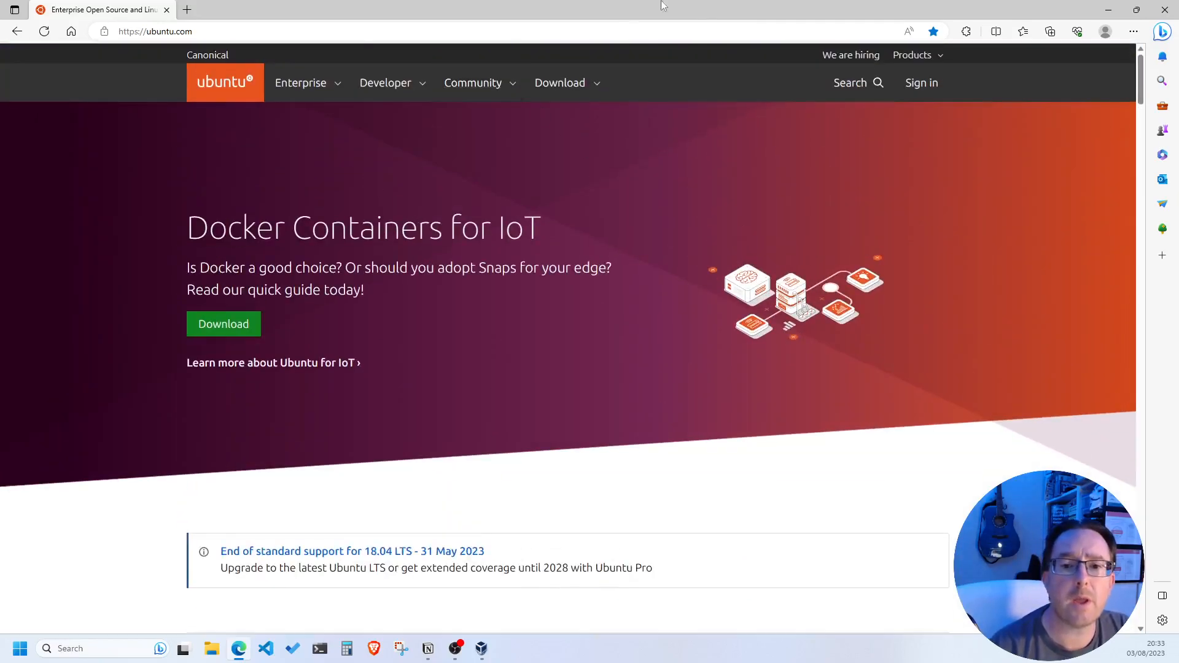
Open ubuntu.com's Download menu and go to the Ubuntu Desktop download page
left_click(558, 86)
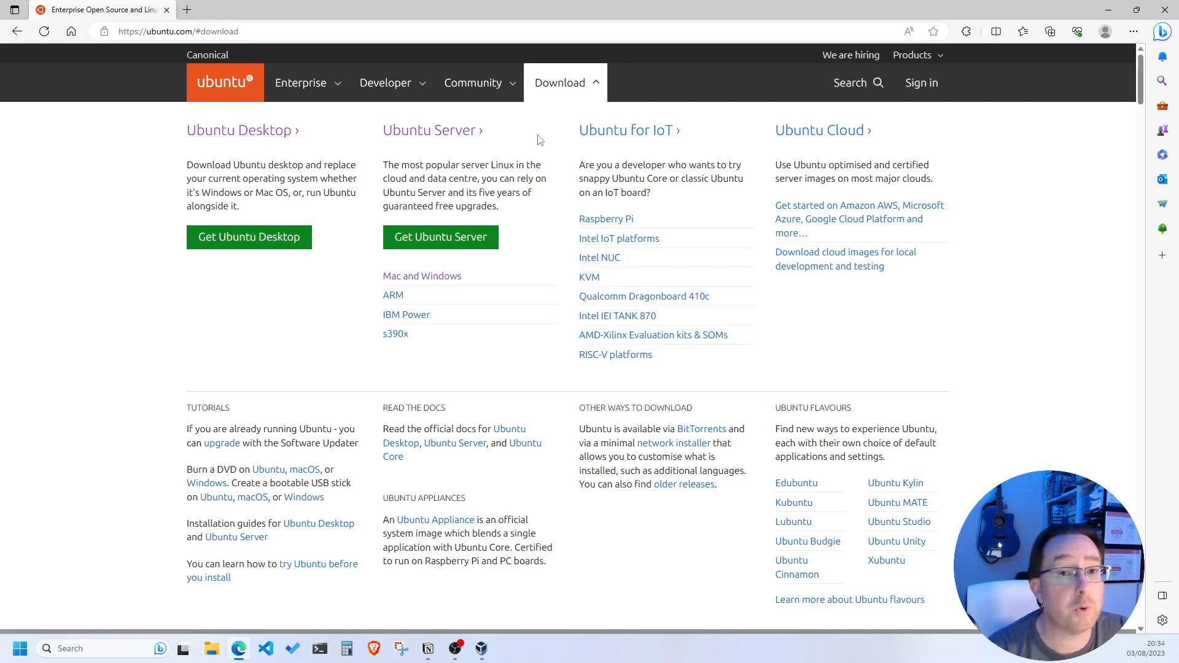
left_click(245, 245)
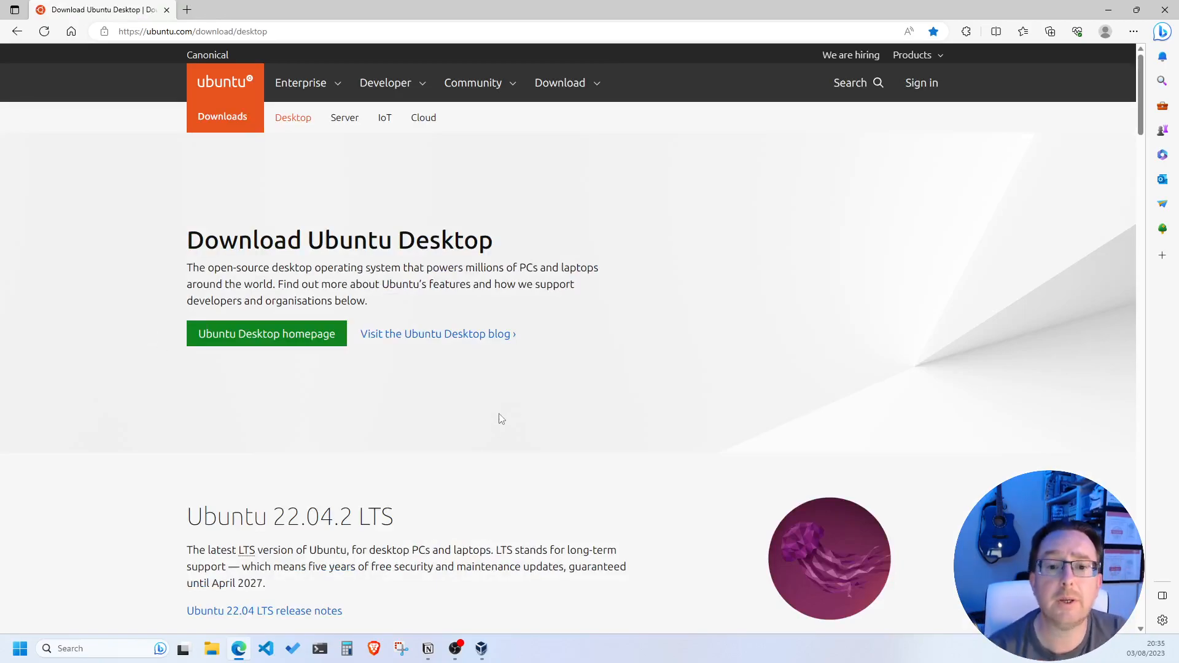
Scroll to the 22.04.2 LTS section and select the version number and 'LTS' in its heading
scroll(360, 440, "down", 3)
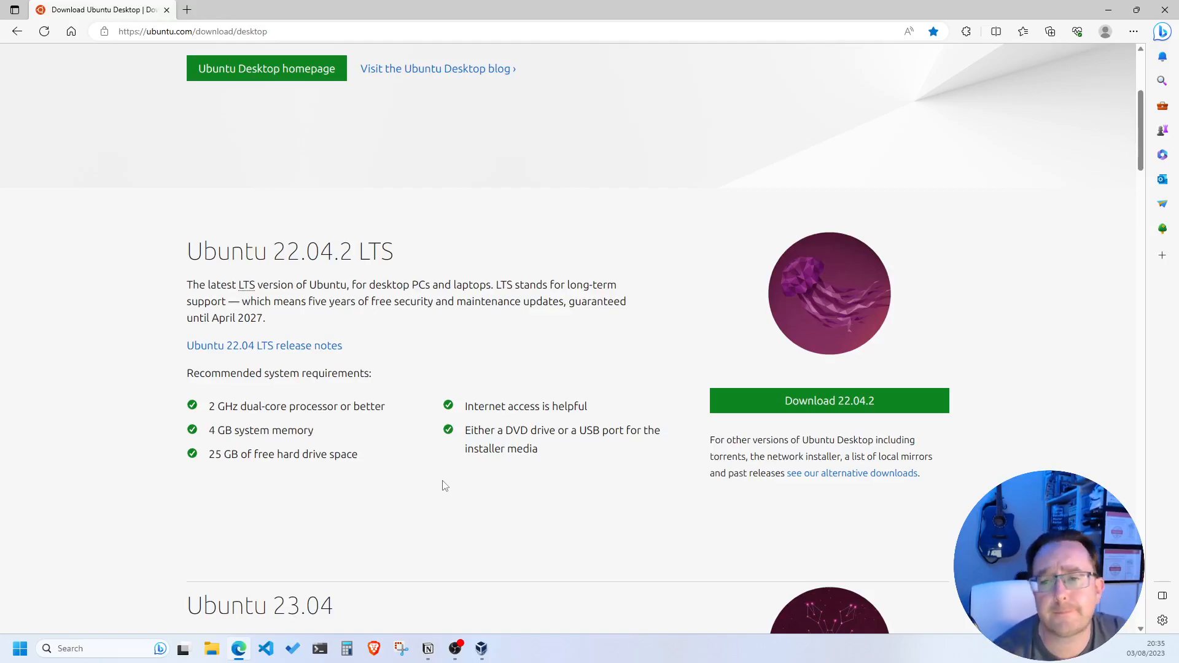
scroll(832, 286, "down", 1)
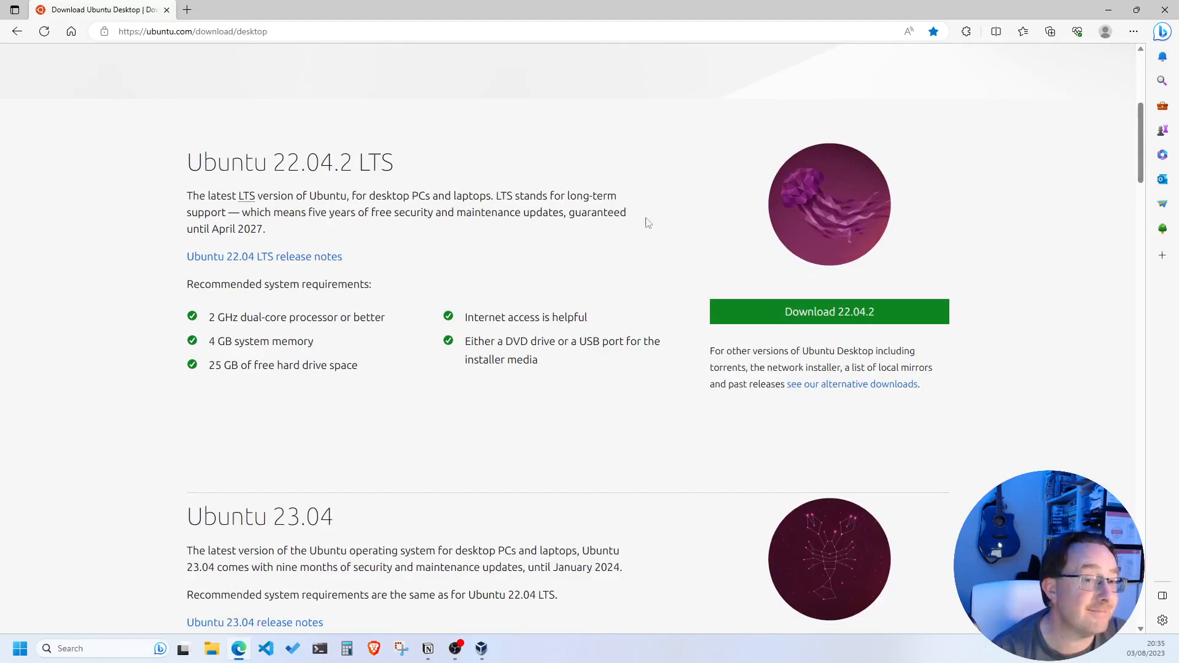
left_click_drag(187, 162, 354, 169)
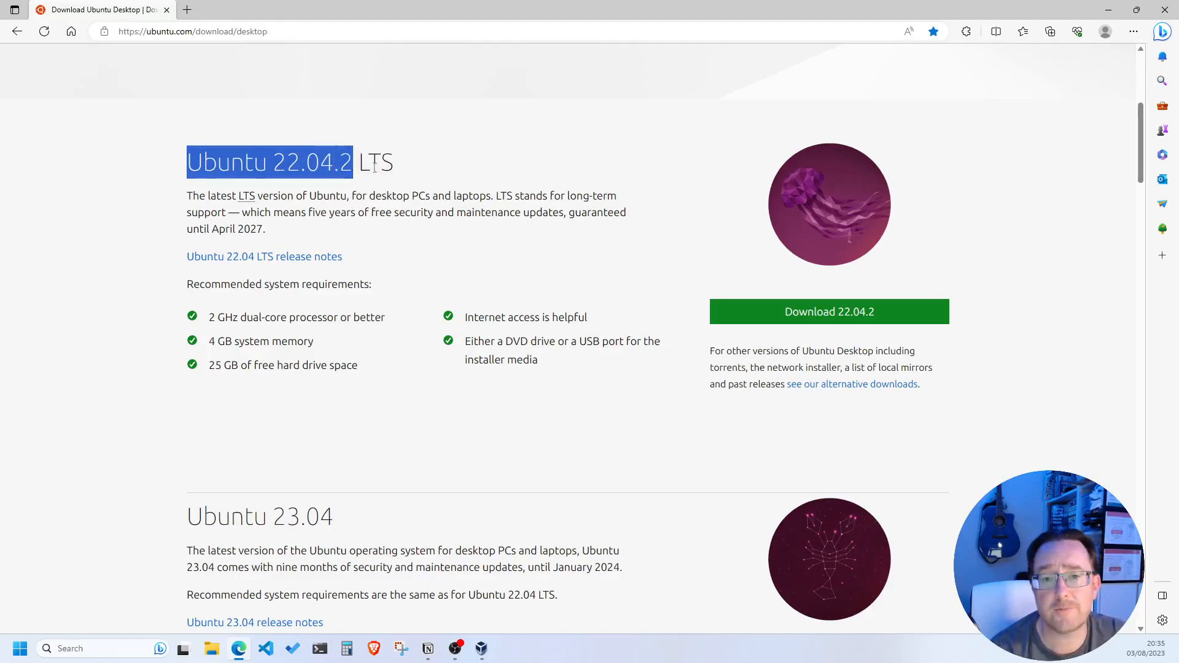
left_click_drag(359, 164, 402, 164)
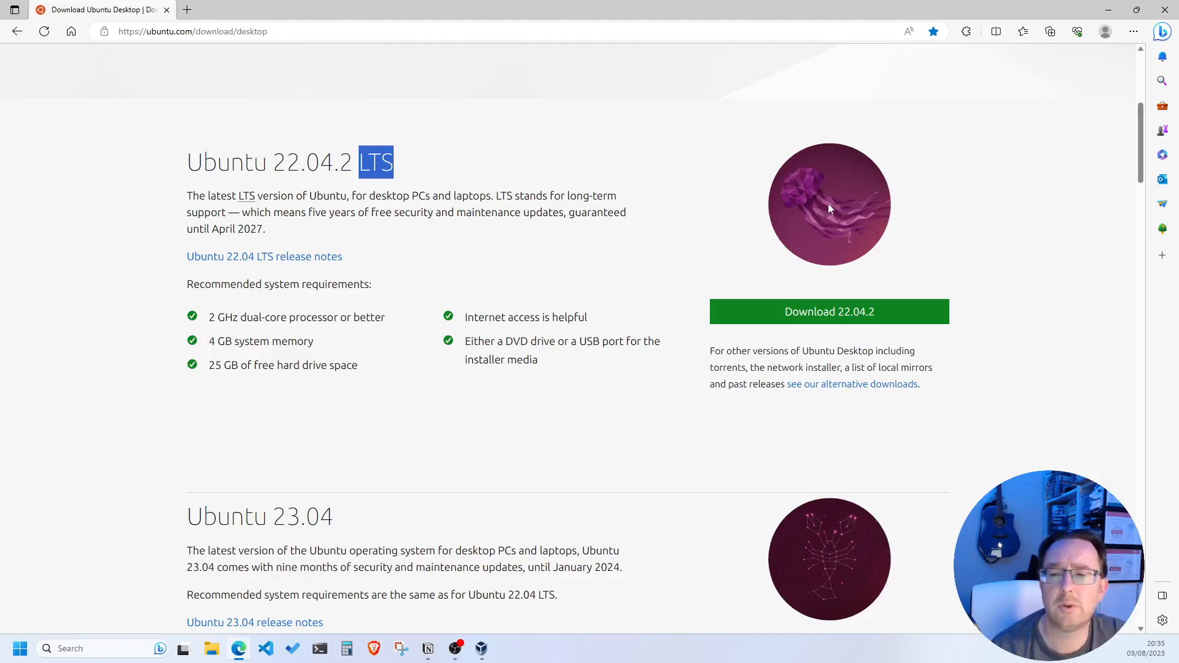
scroll(827, 204, "down", 5)
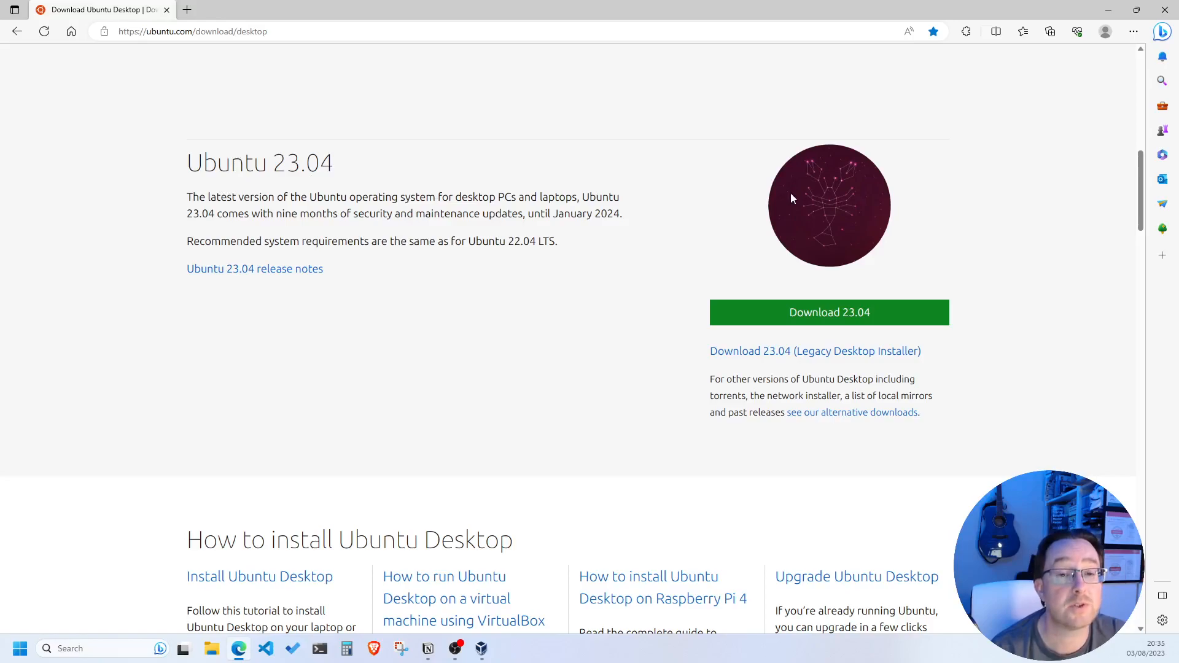
scroll(790, 193, "up", 10)
scroll(681, 254, "down", 7)
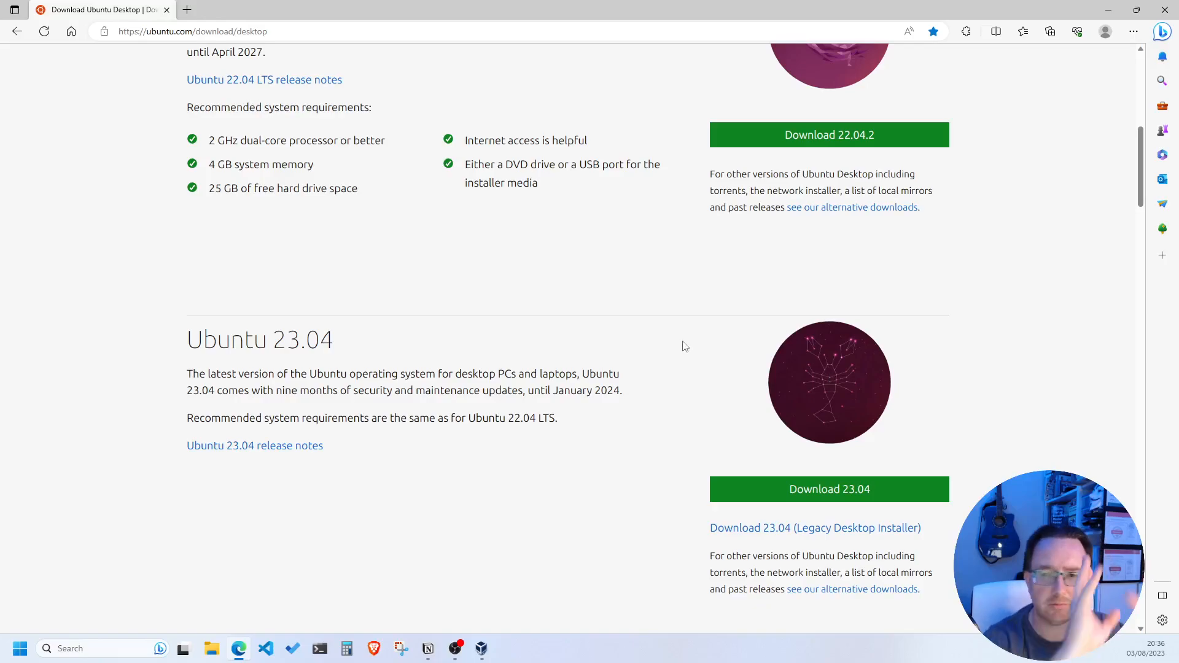
scroll(513, 311, "up", 8)
scroll(509, 316, "down", 2)
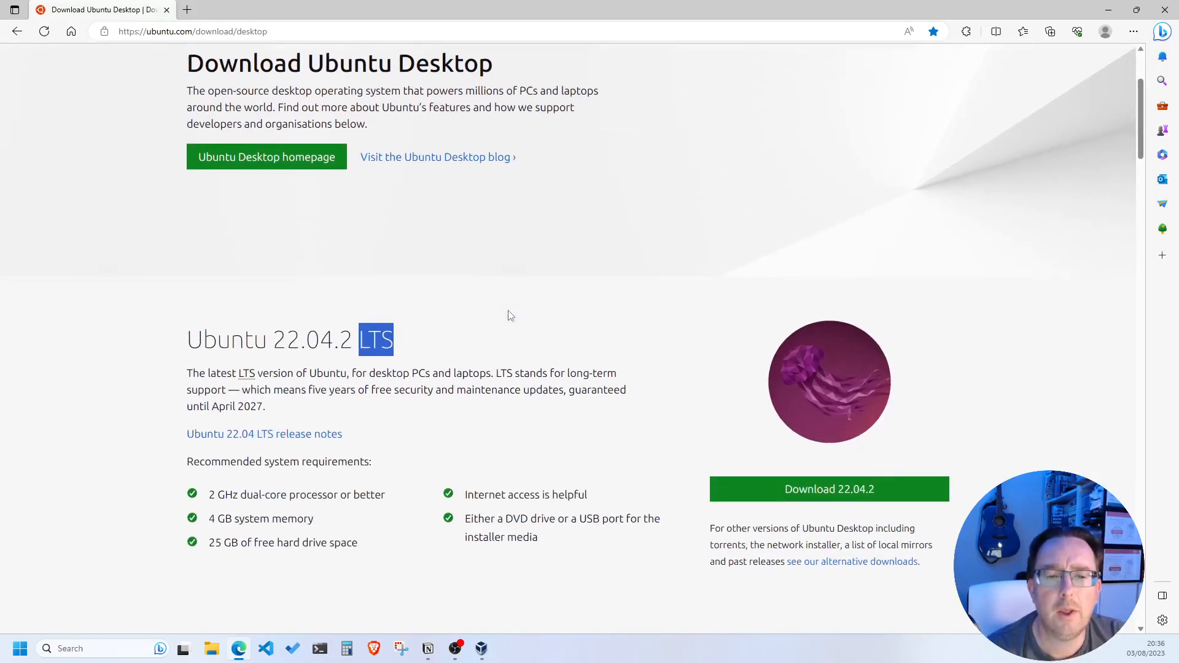
scroll(509, 315, "down", 1)
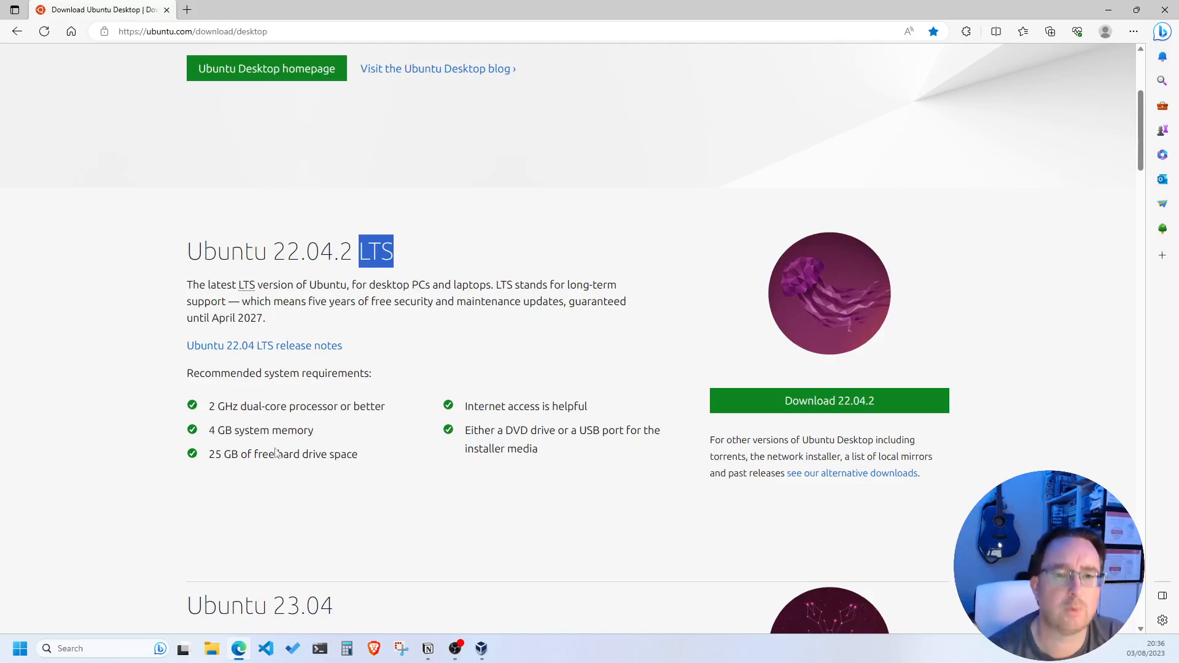
left_click_drag(274, 253, 342, 252)
left_click(350, 255)
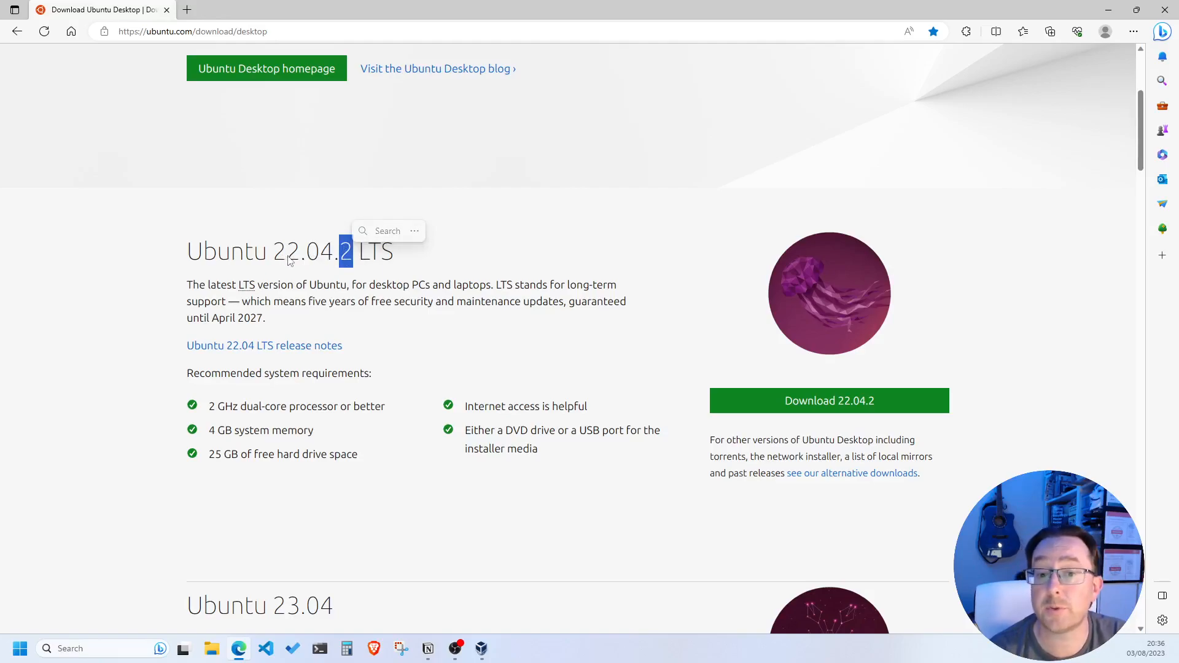
scroll(299, 378, "down", 1)
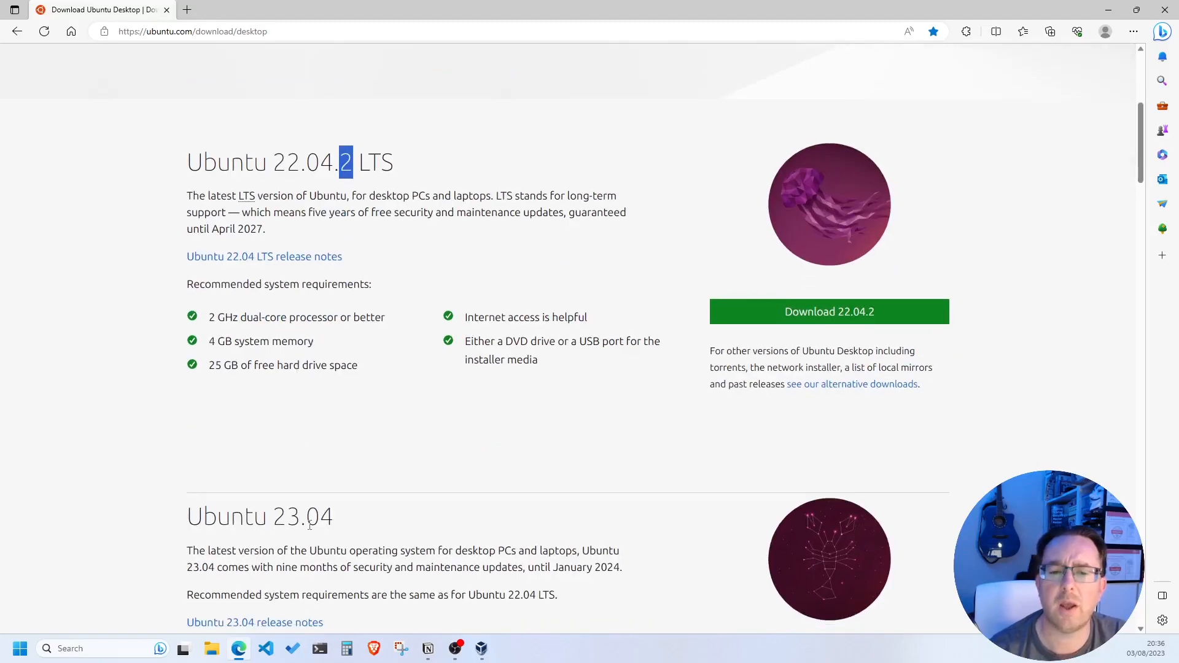
scroll(324, 420, "up", 1)
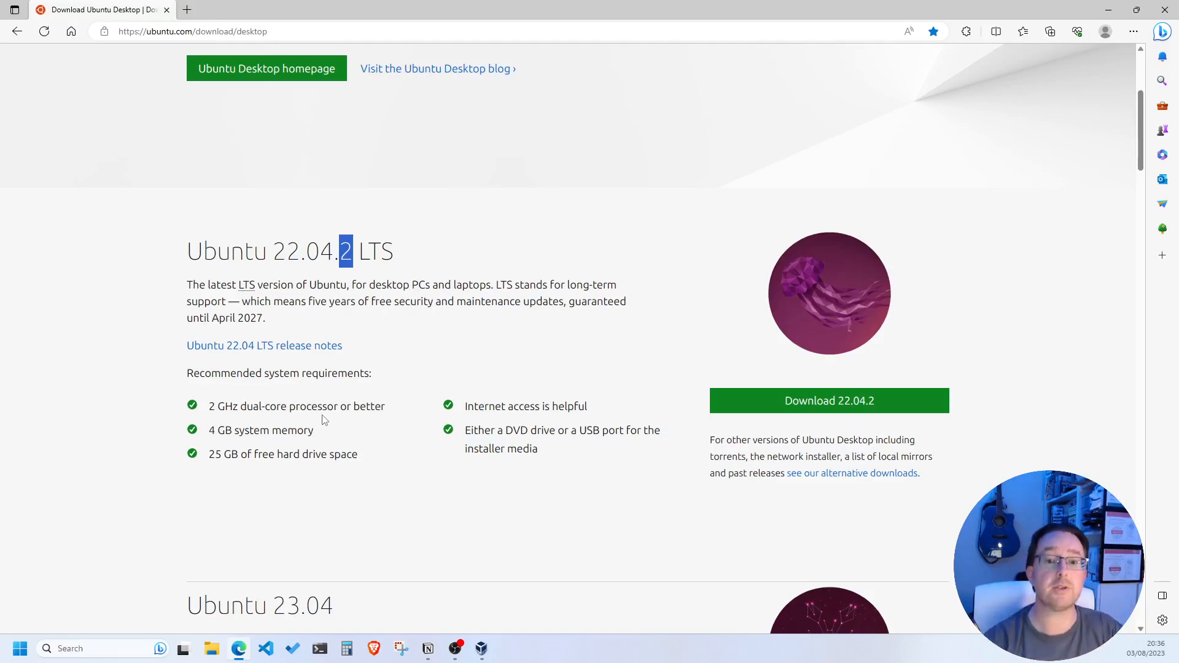
scroll(305, 465, "down", 1)
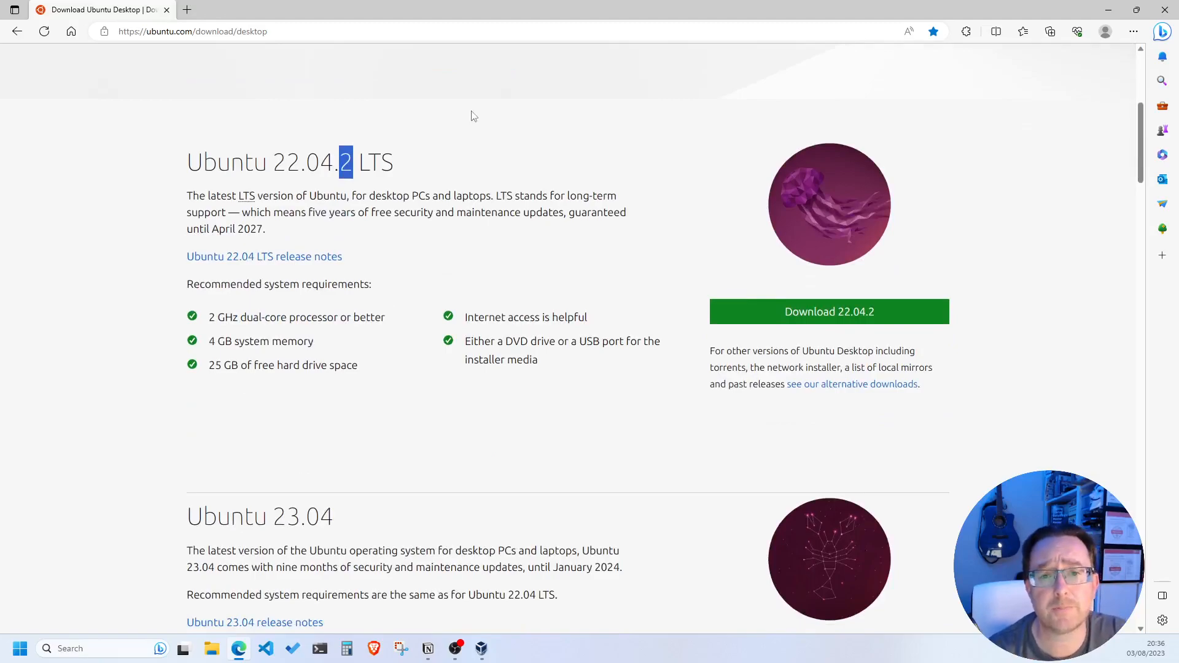
Clear the stray heading selection and highlight the 'Internet access is helpful' requirement under 22.04.2 LTS
left_click_drag(366, 163, 384, 161)
scroll(282, 426, "down", 2)
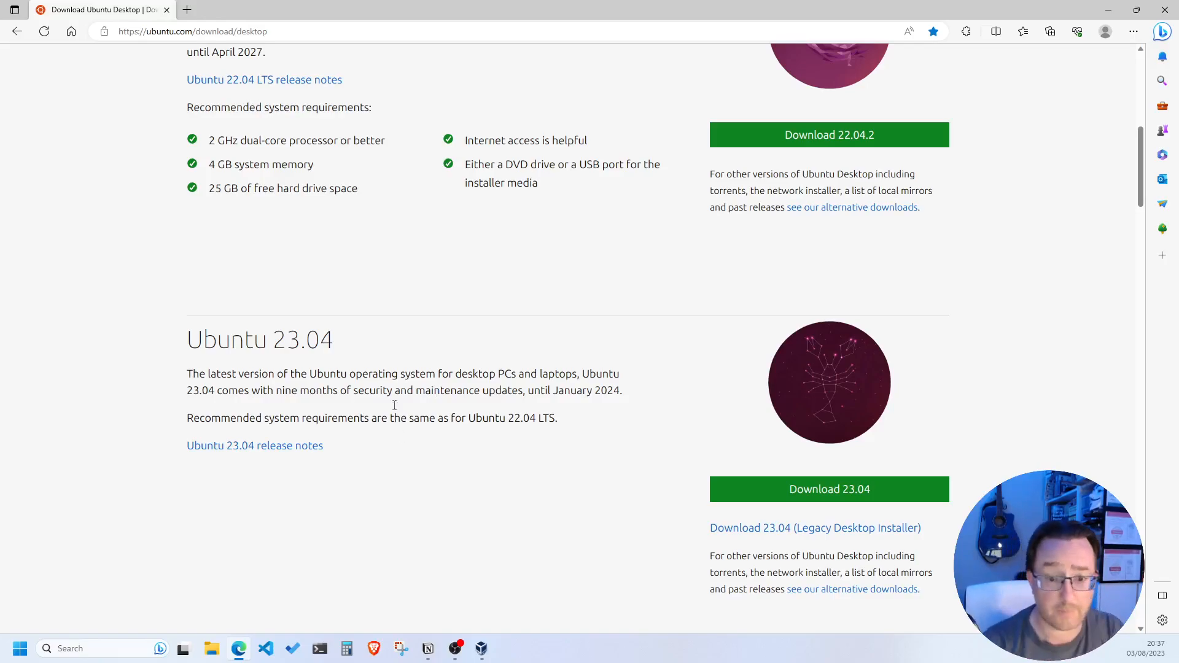
scroll(395, 428, "up", 3)
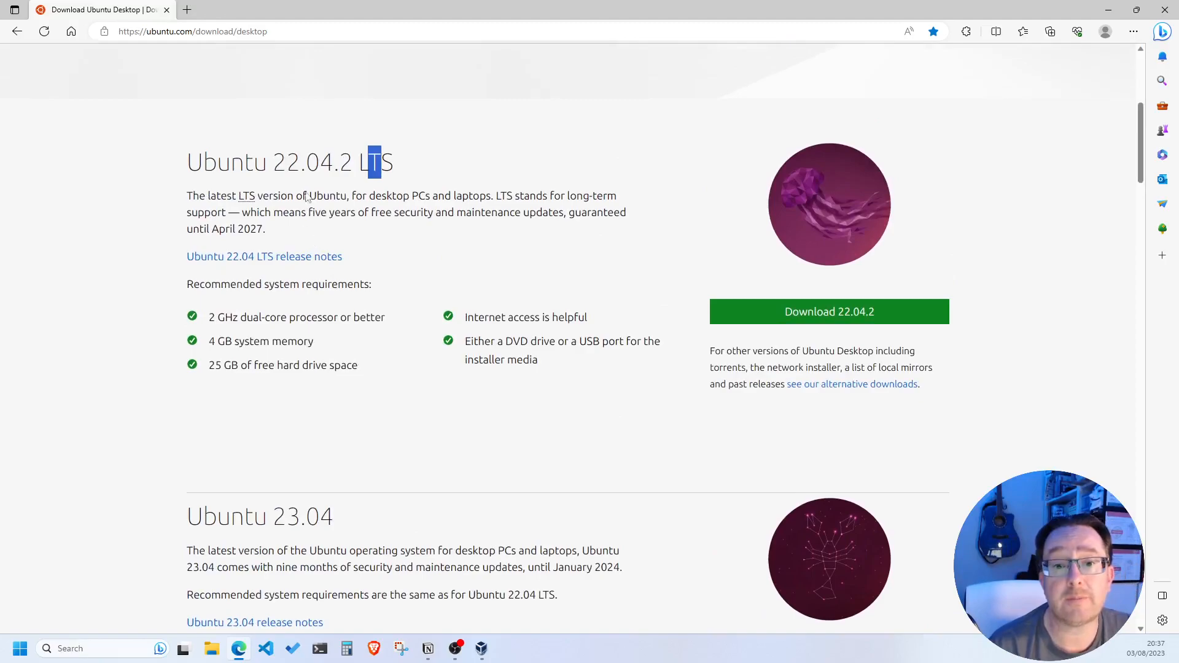
left_click(312, 161)
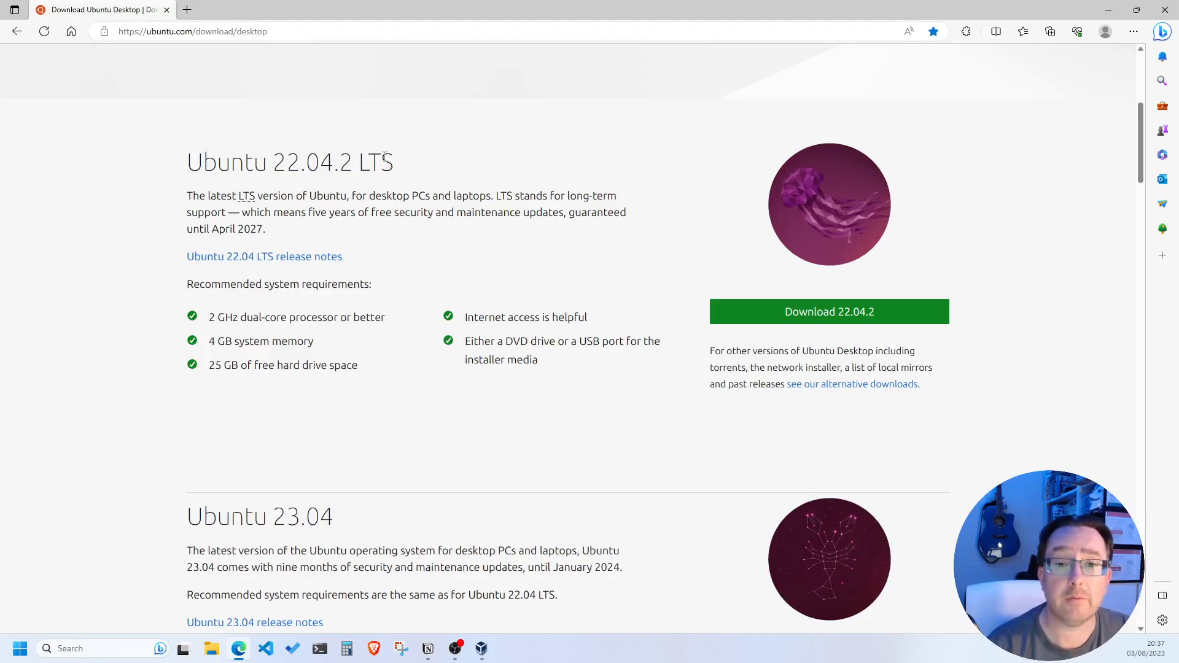
scroll(405, 238, "down", 1)
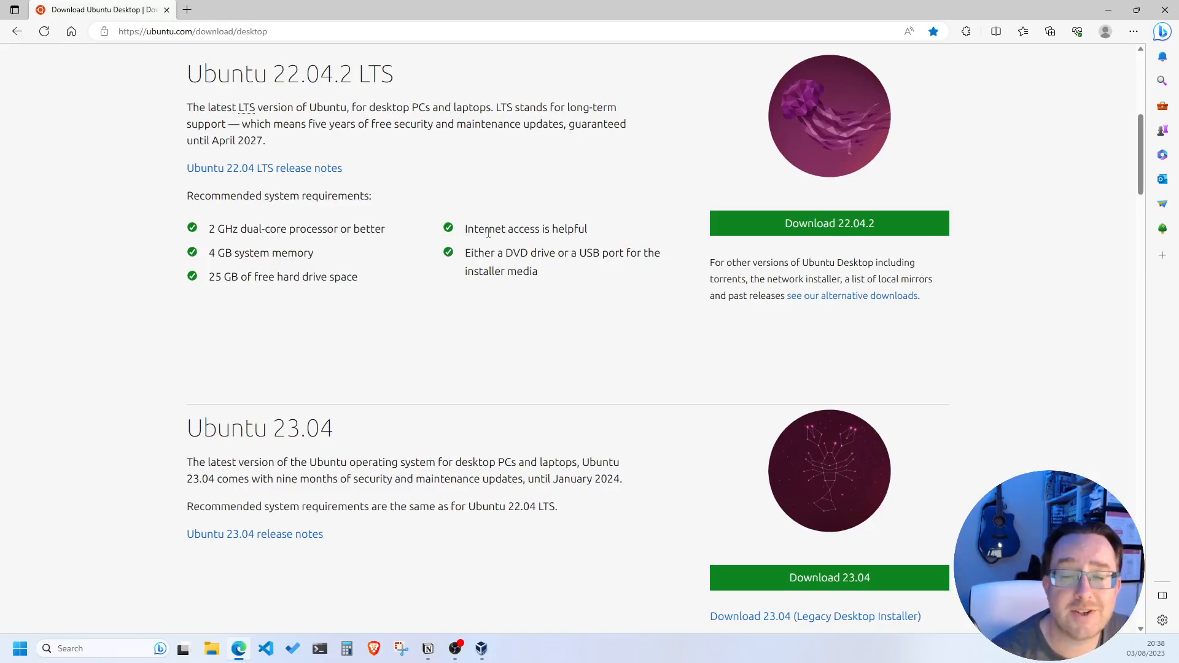
left_click_drag(589, 230, 467, 237)
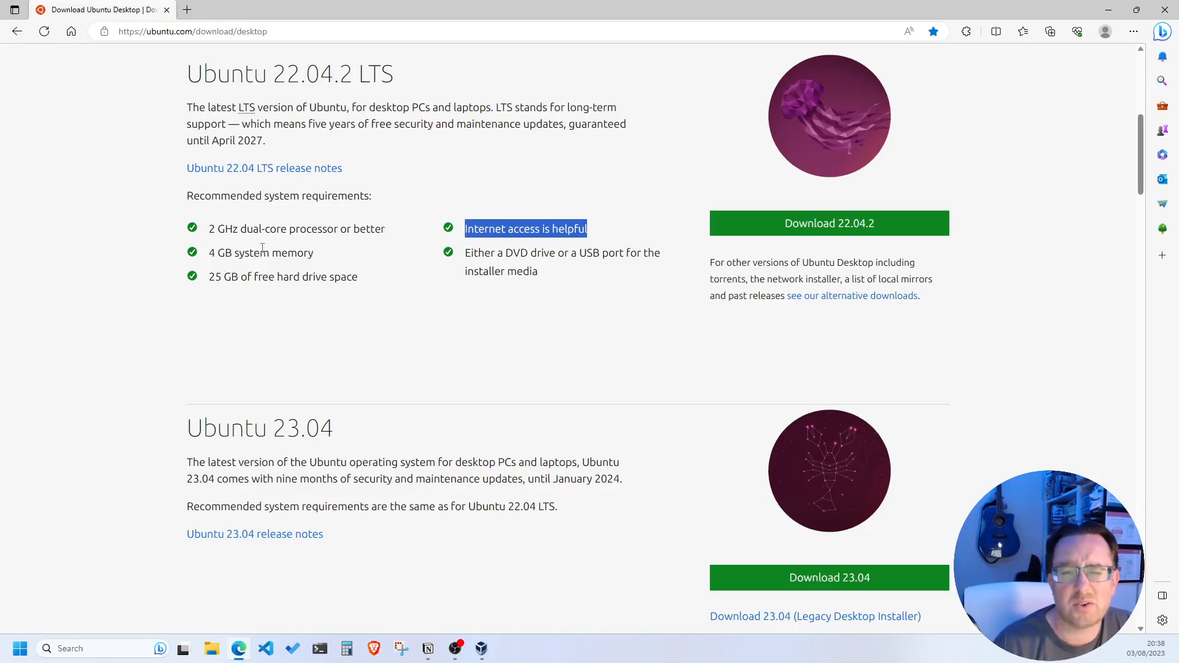
scroll(276, 276, "down", 1)
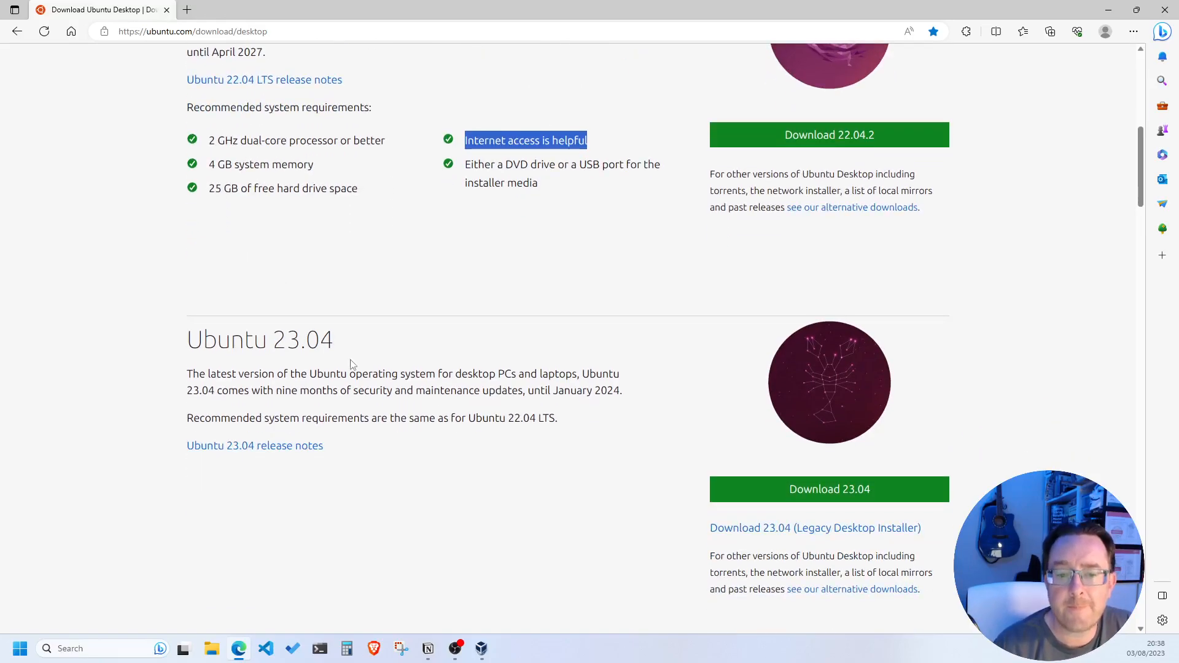
scroll(351, 364, "up", 4)
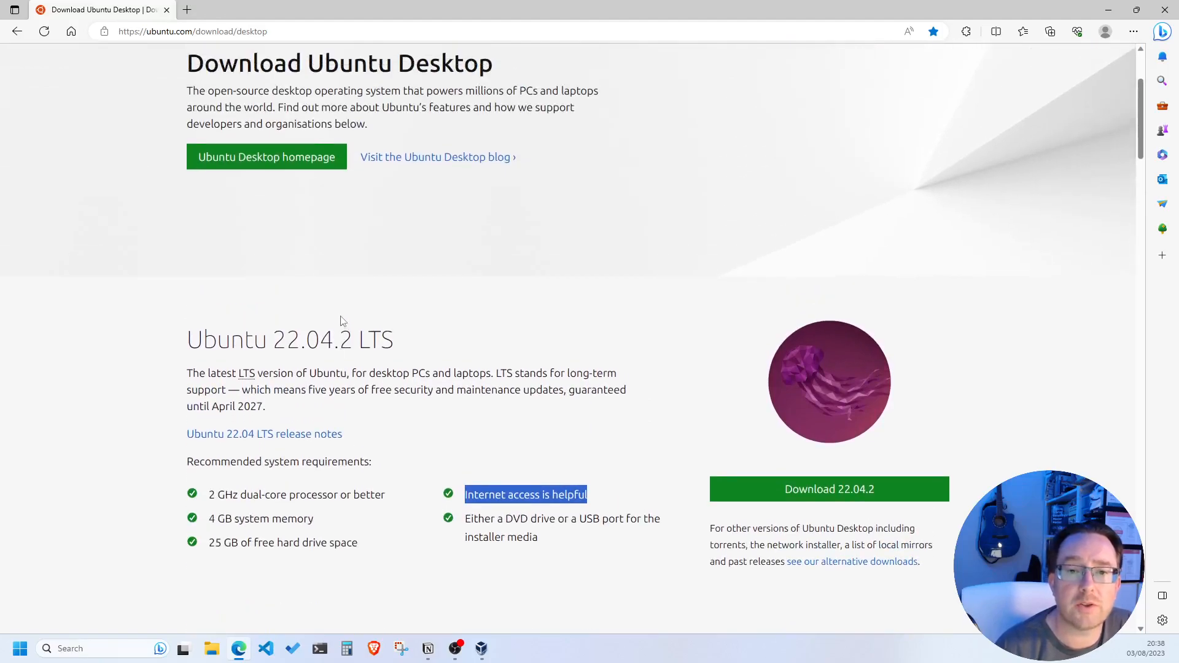
scroll(342, 319, "down", 1)
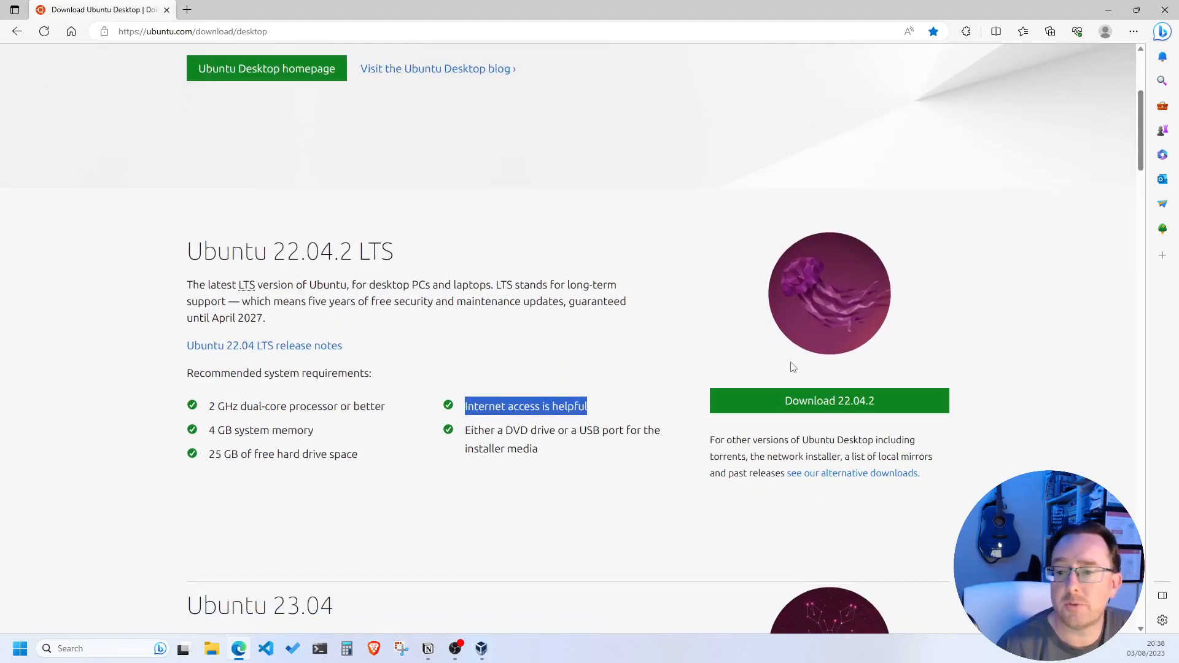
Start the Ubuntu Desktop 22.04.2 download, then cancel it in Edge's Downloads list
left_click(802, 404)
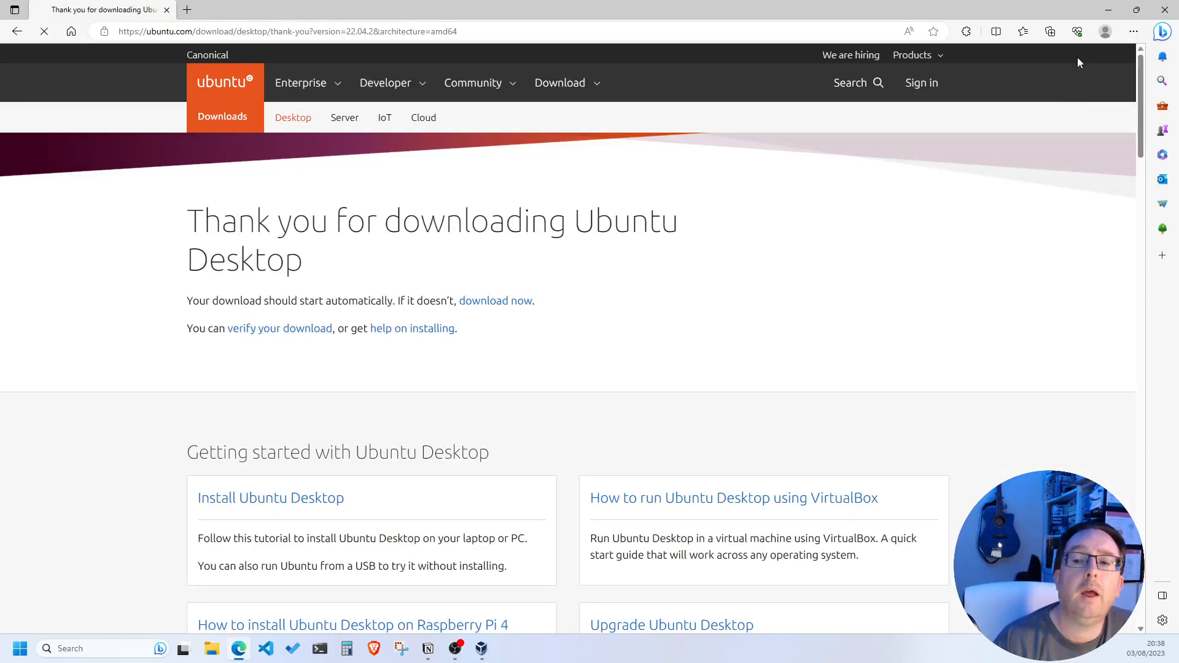
mouse_move(1048, 104)
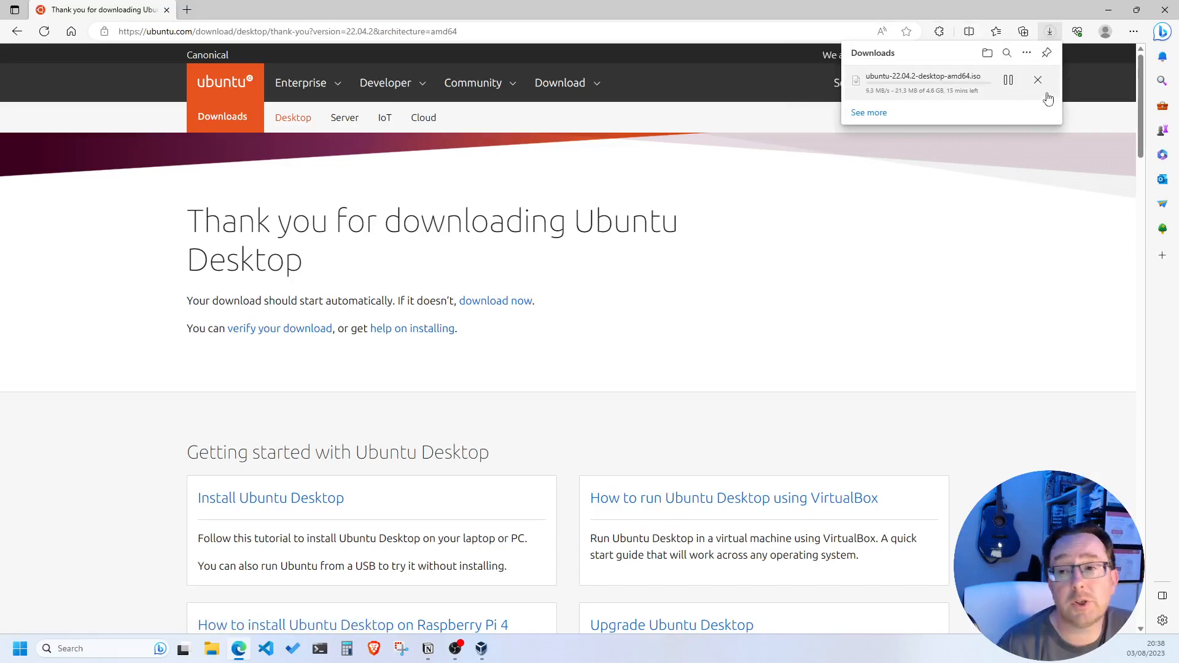
left_click(1039, 80)
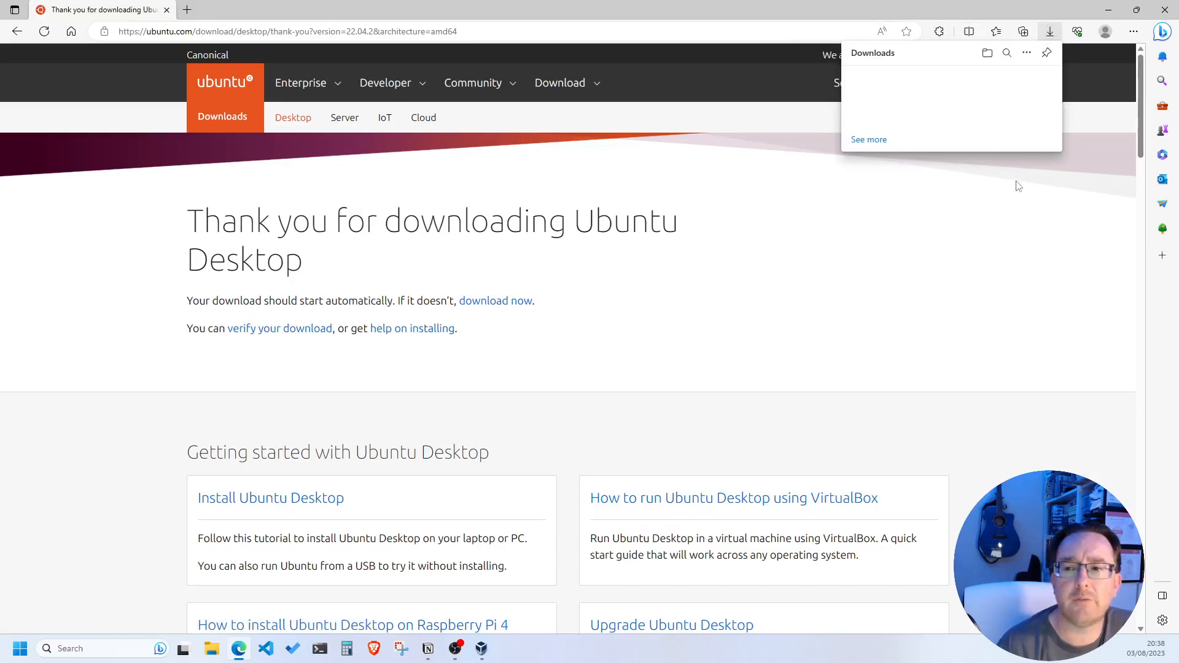
left_click(933, 256)
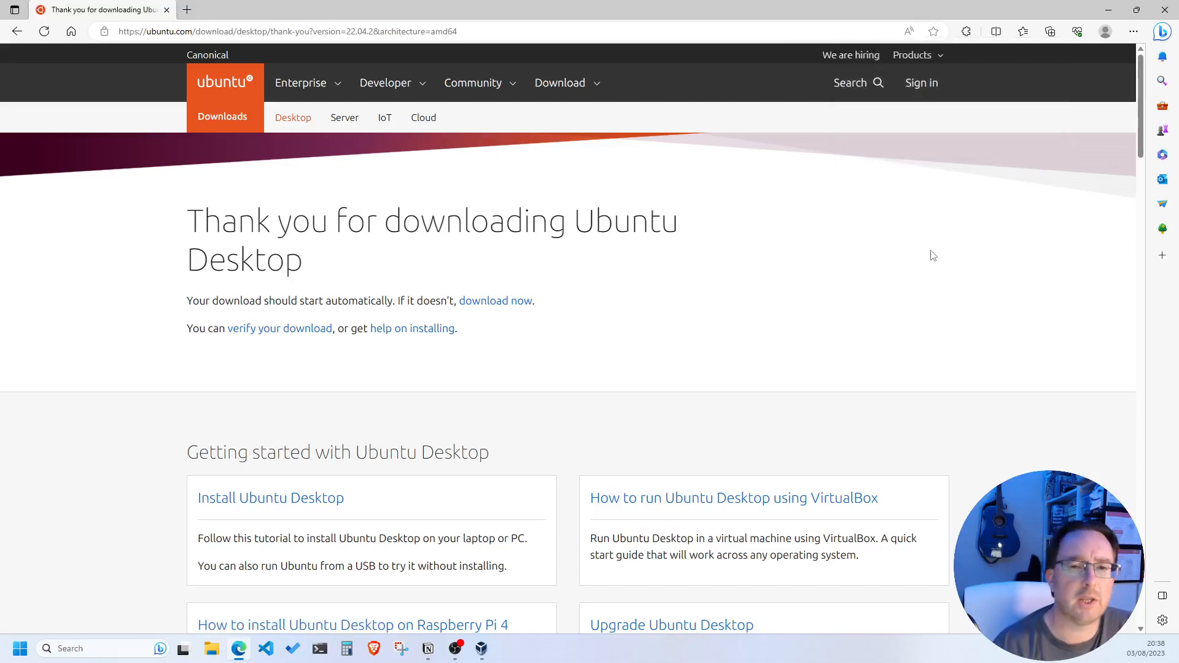
Scroll the thank-you page and briefly highlight the Getting started with Ubuntu Desktop section
scroll(452, 258, "down", 1)
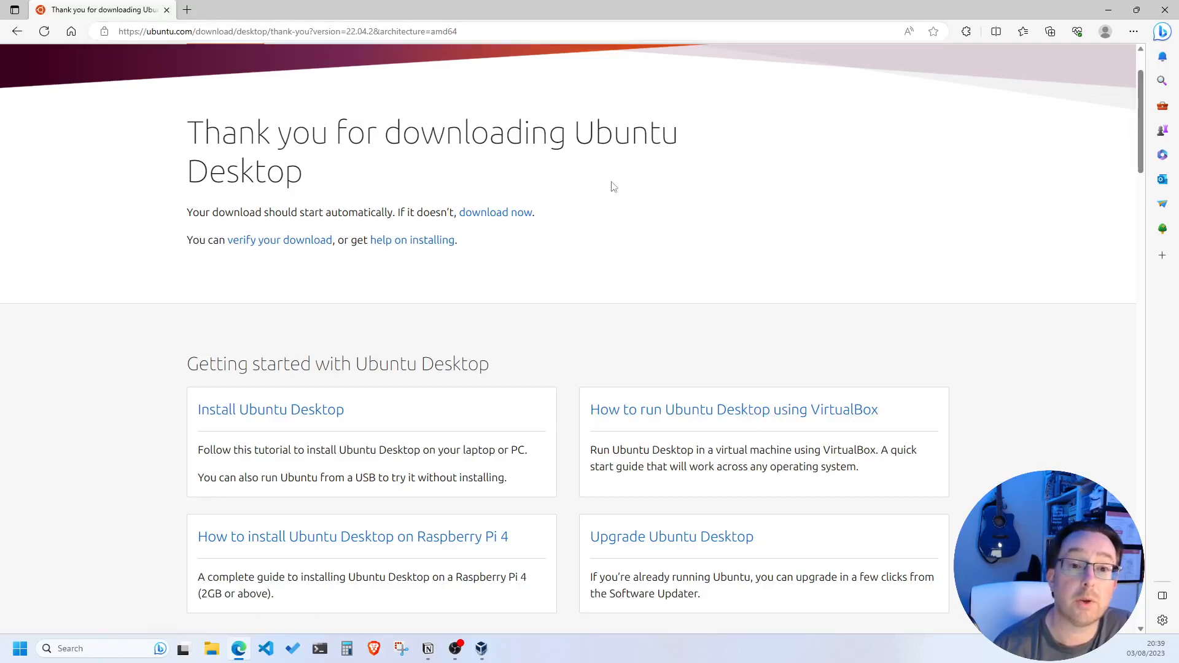
scroll(136, 344, "down", 2)
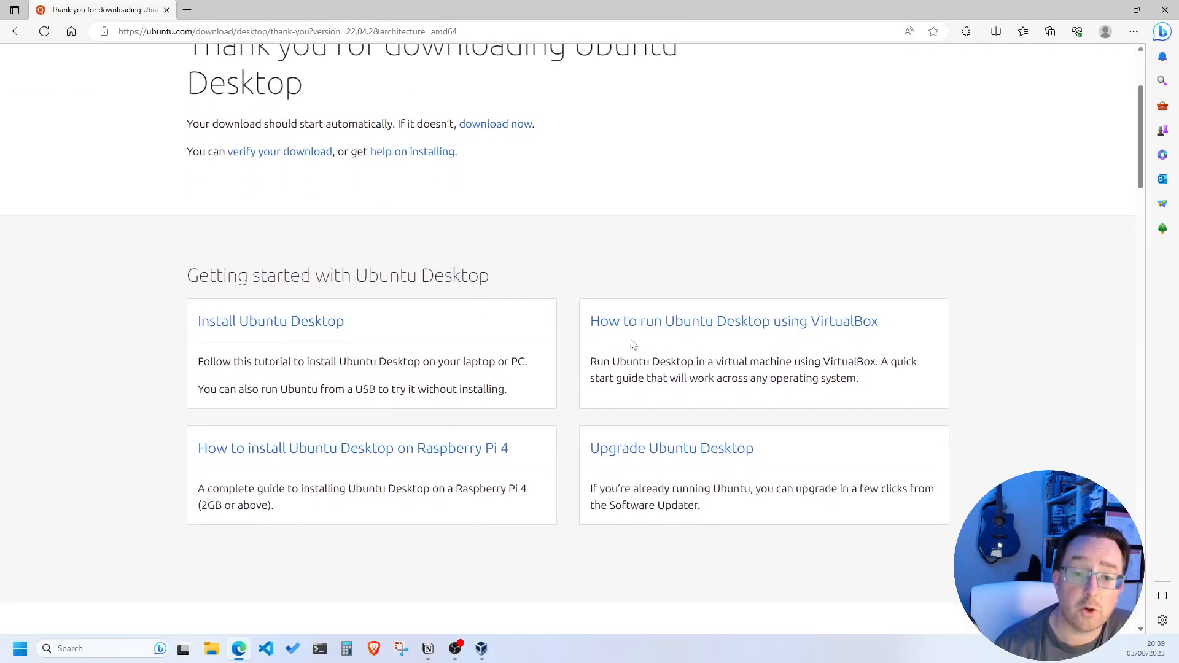
left_click_drag(161, 257, 950, 520)
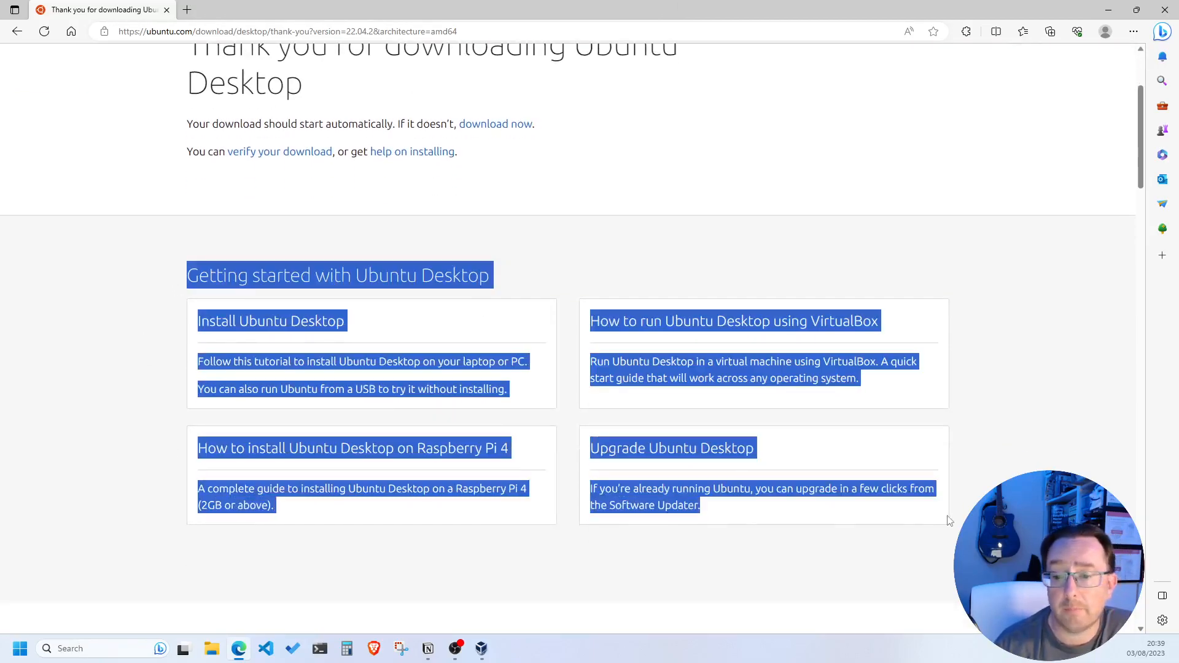
left_click(338, 523)
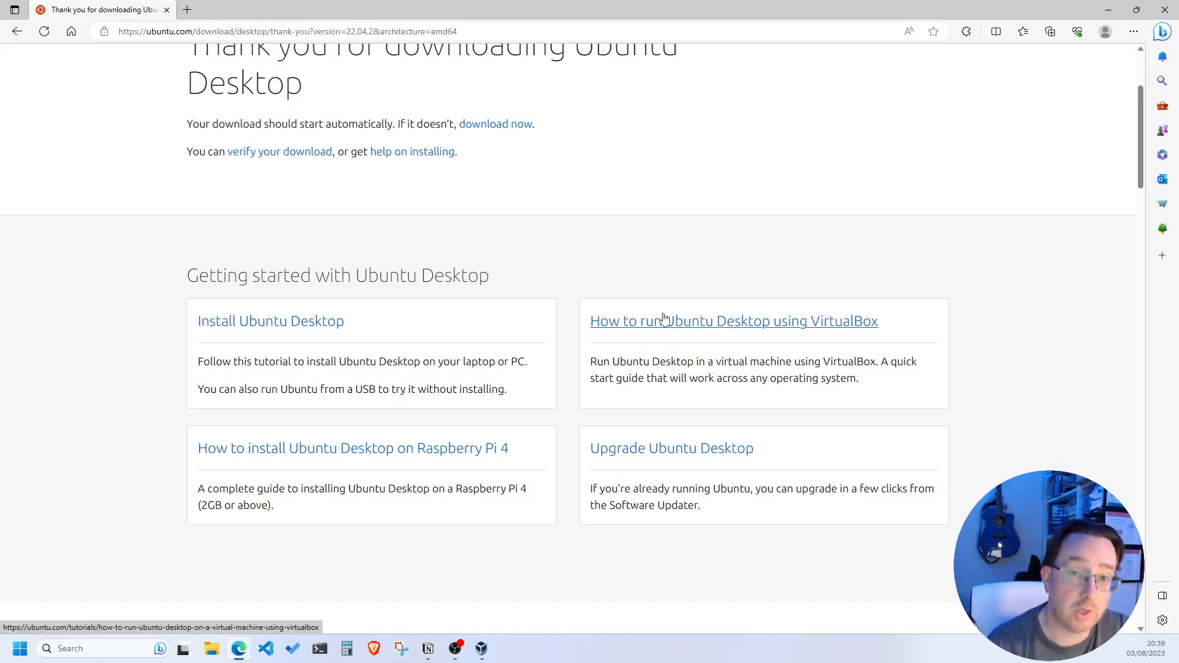
scroll(614, 310, "up", 3)
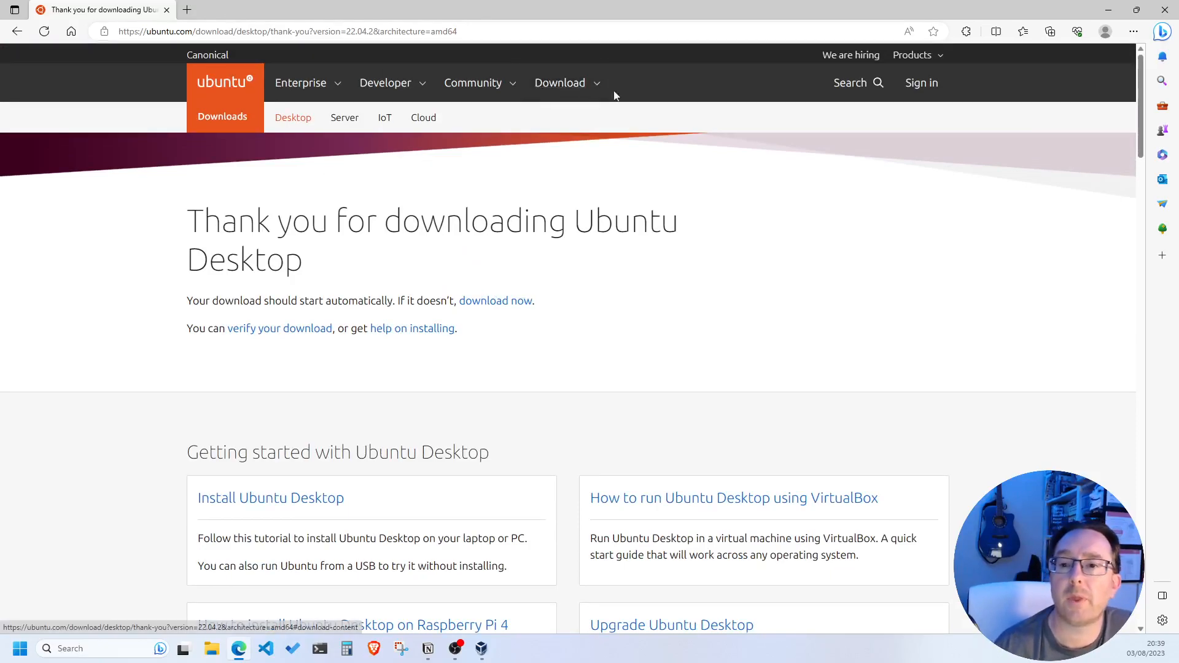
Go to the Get Ubuntu Server page from the Download menu and scroll through it
left_click(577, 85)
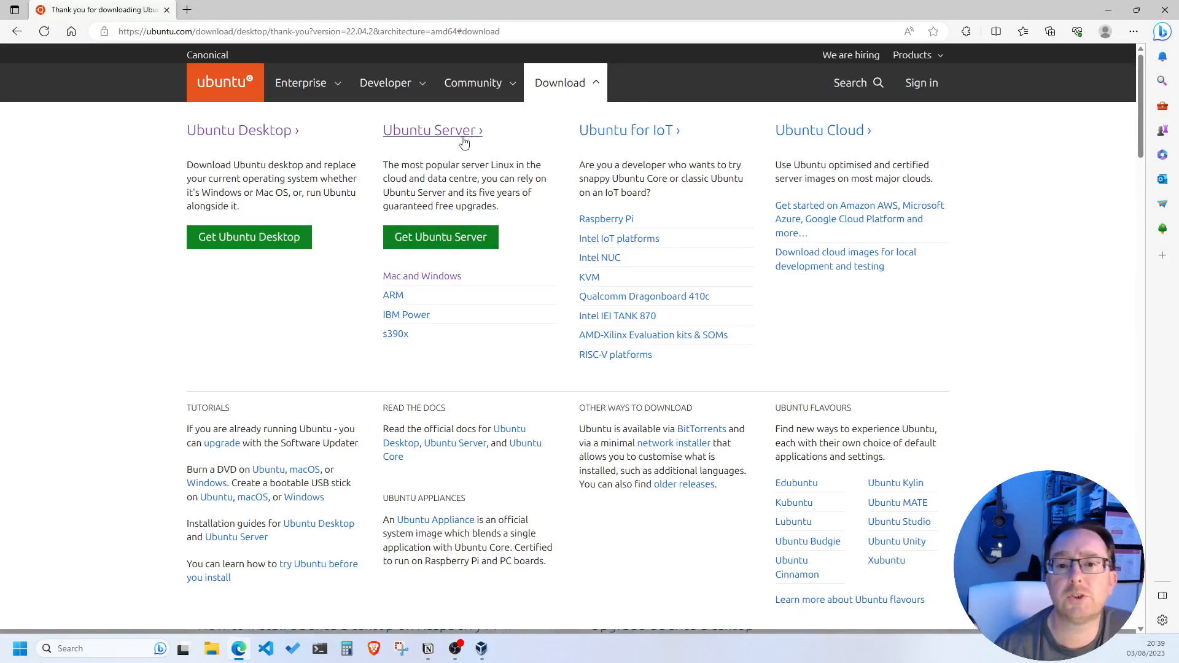
left_click(442, 238)
scroll(260, 337, "down", 2)
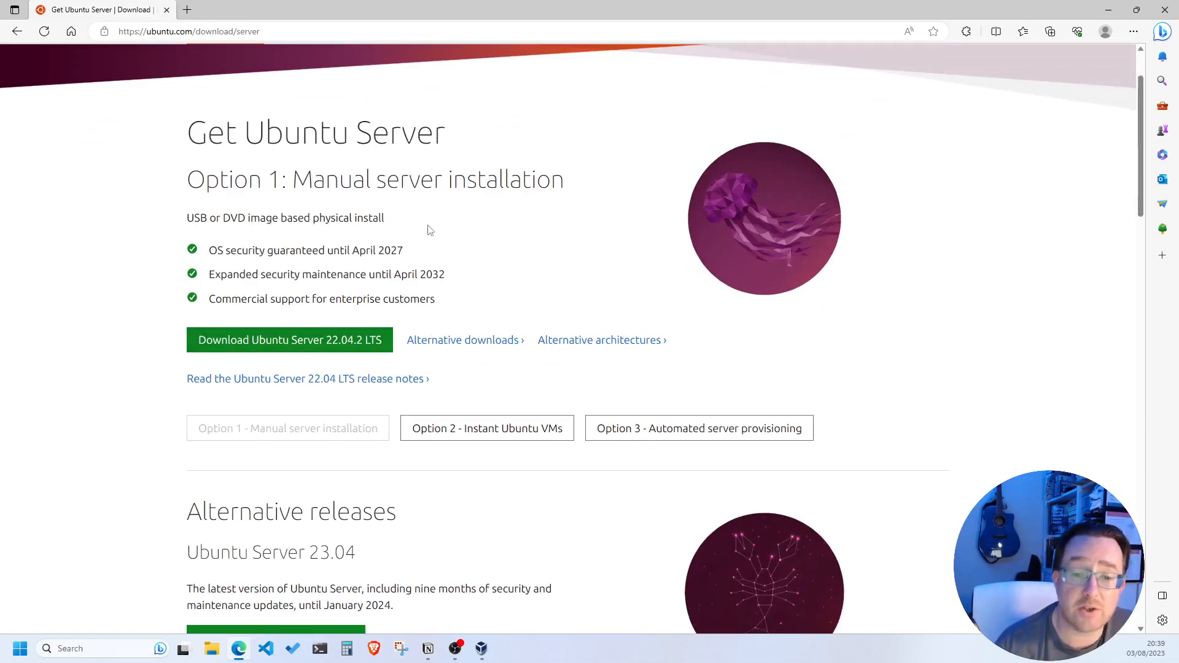
scroll(297, 369, "down", 4)
scroll(292, 450, "up", 4)
scroll(292, 450, "up", 2)
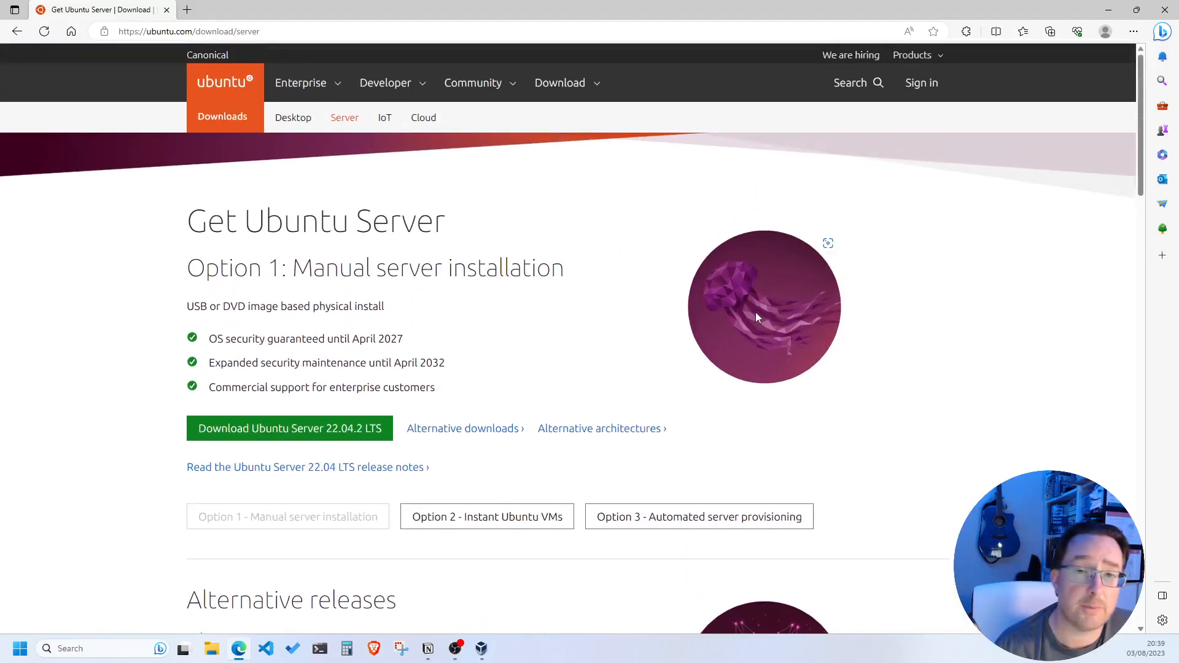
scroll(755, 317, "down", 4)
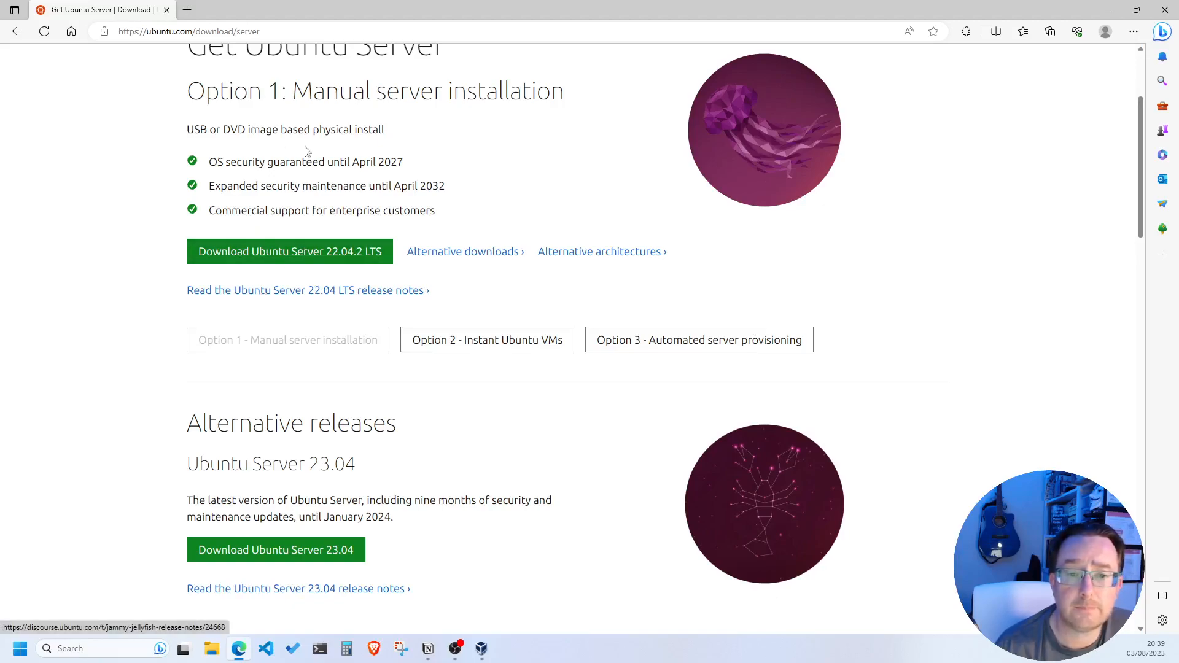
scroll(254, 211, "up", 4)
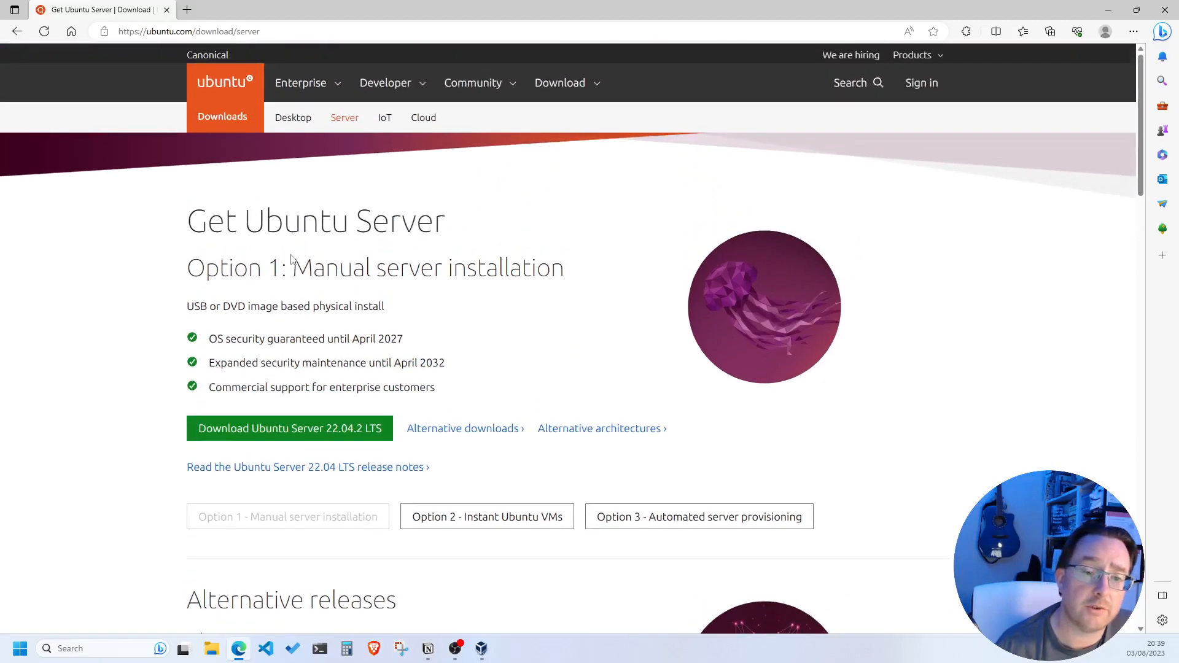
scroll(292, 255, "down", 2)
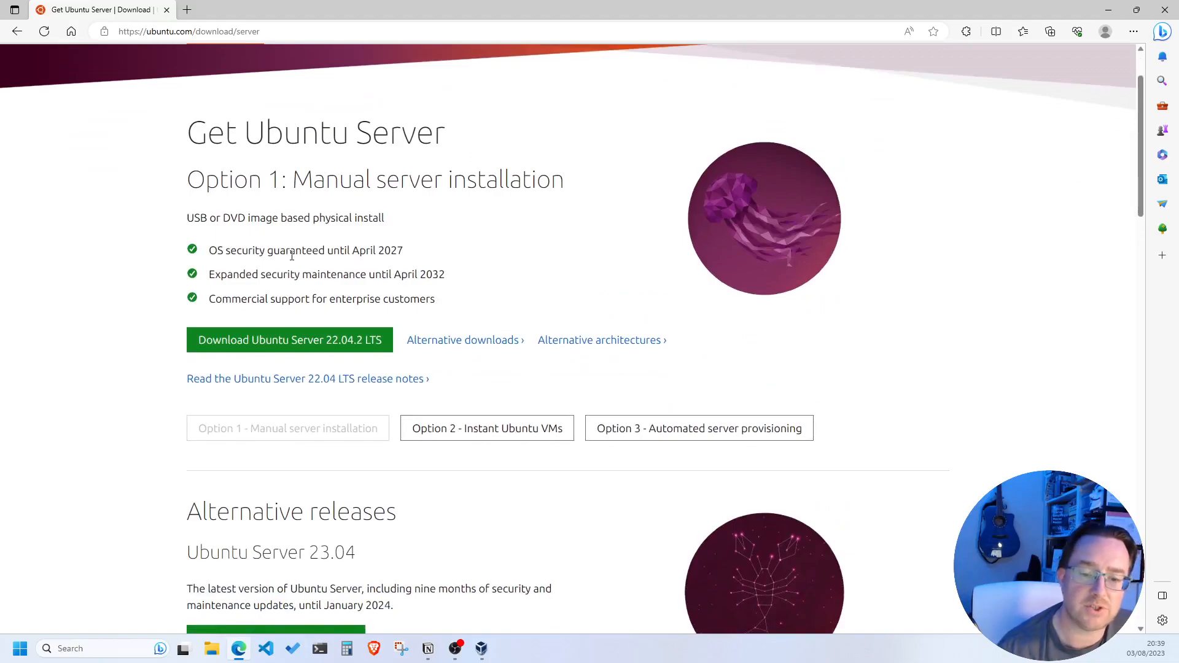
scroll(192, 397, "down", 2)
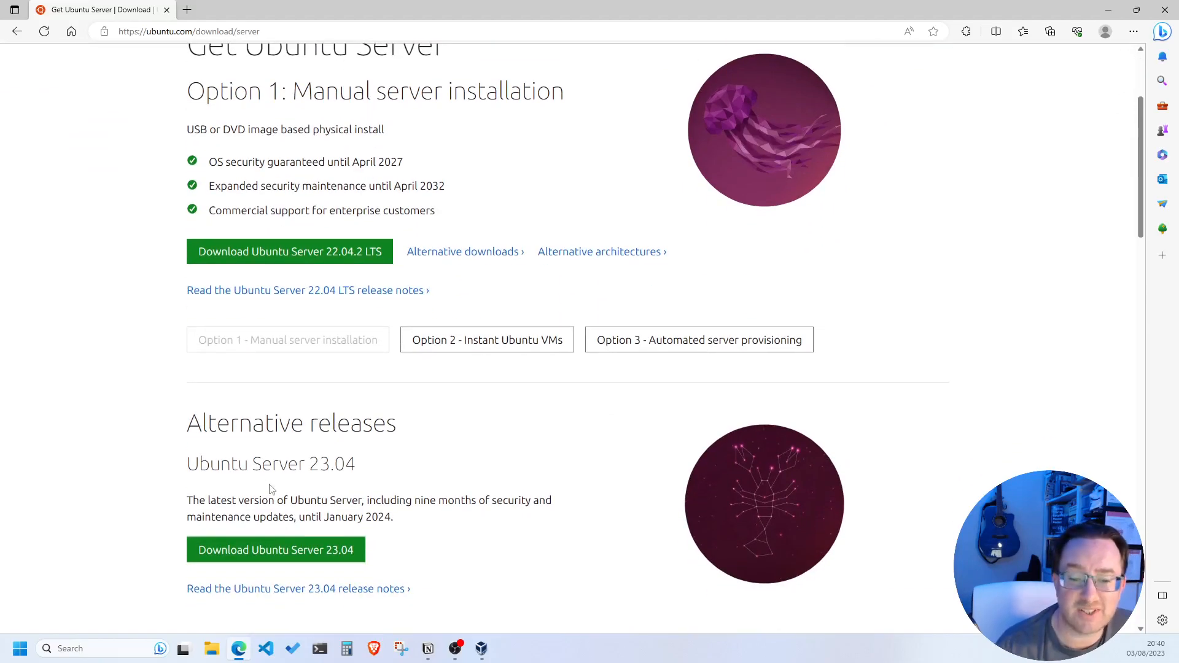
scroll(267, 488, "up", 3)
Start the Ubuntu Server 22.04.2 LTS download, then cancel it in Edge's Downloads list
left_click(300, 439)
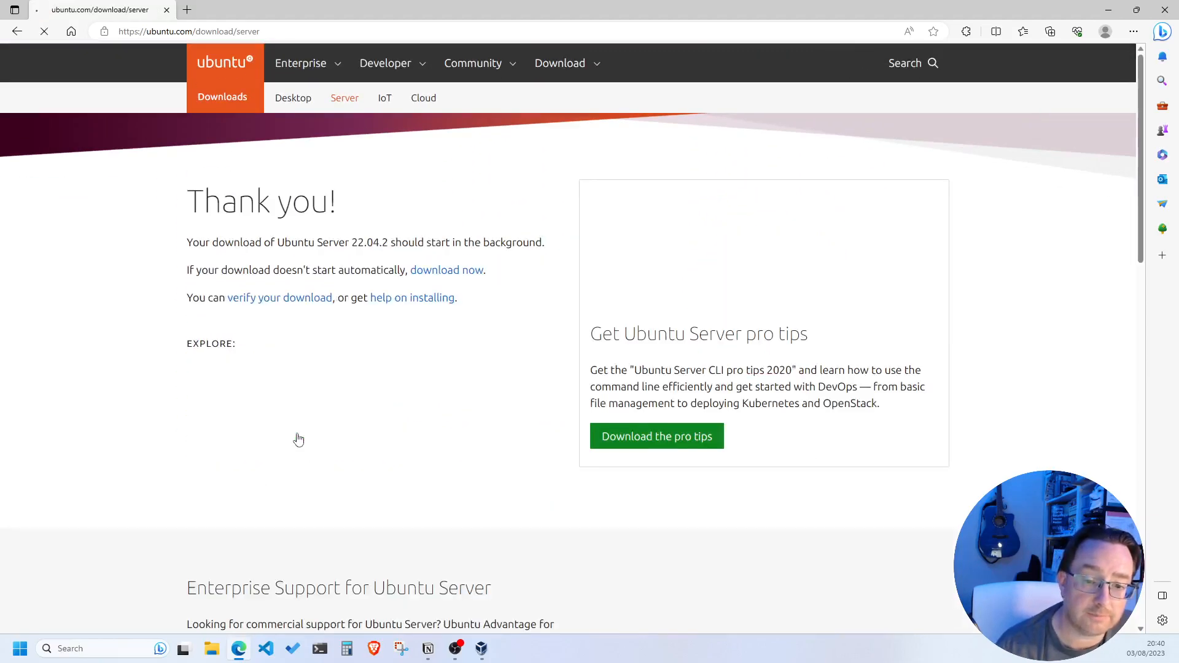
left_click(908, 57)
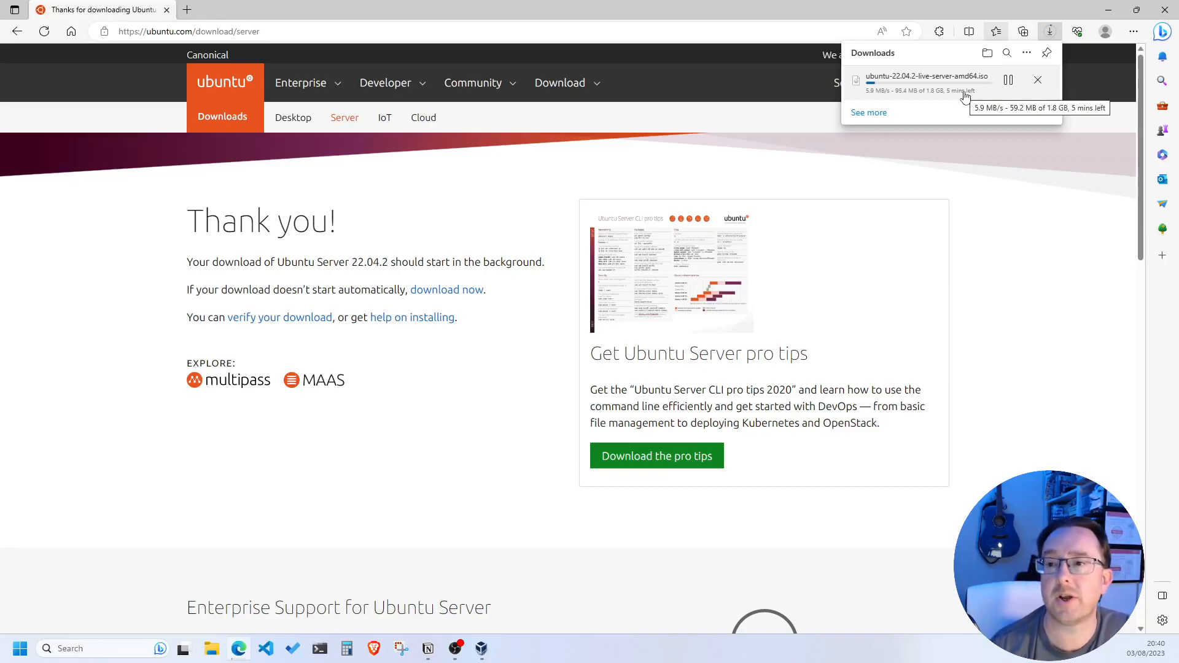
left_click(1038, 81)
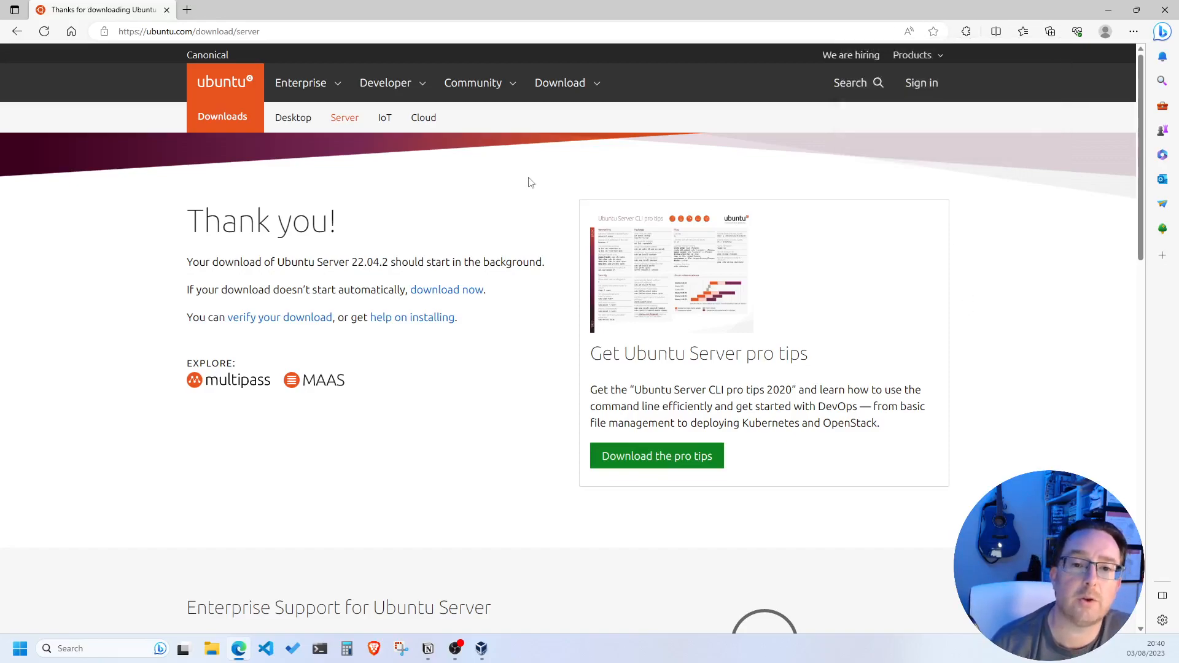
Close Edge, check the server ISO in the Downloads folder, then bring up VirtualBox Manager
left_click(165, 11)
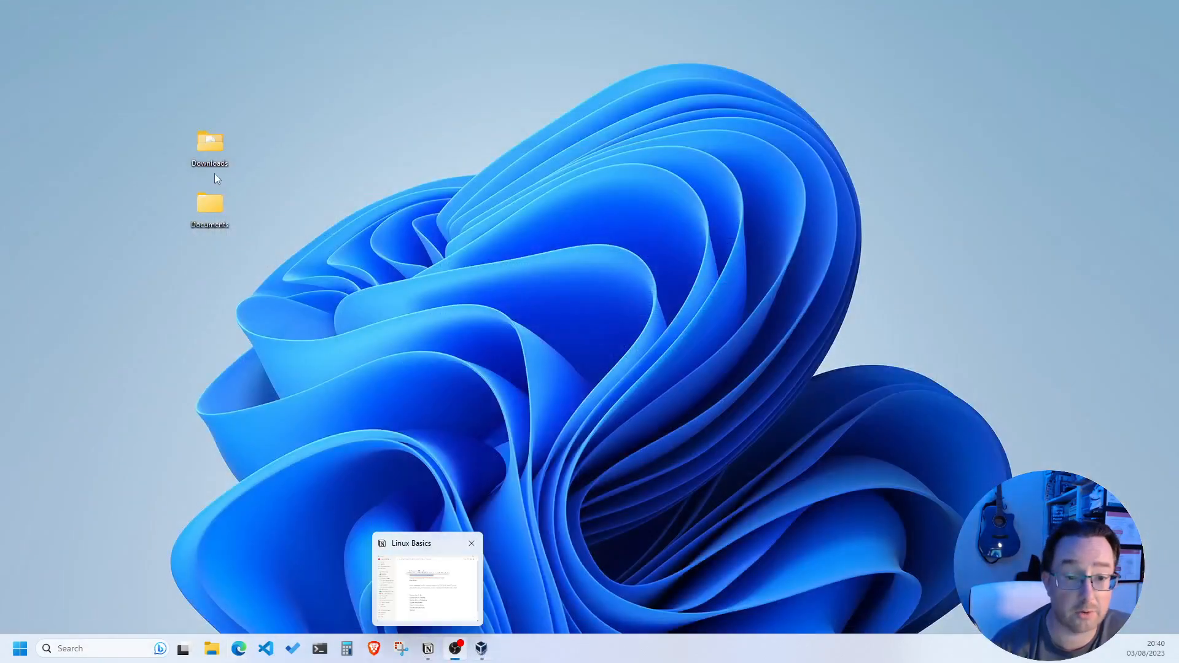
double_click(204, 151)
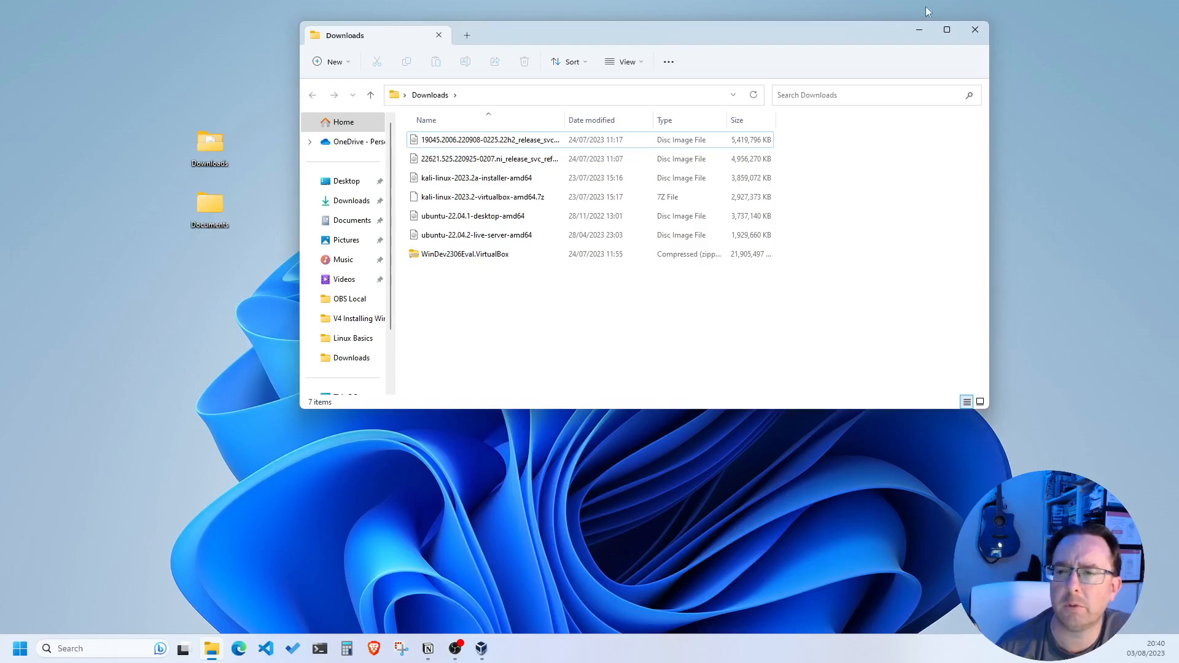
left_click(975, 30)
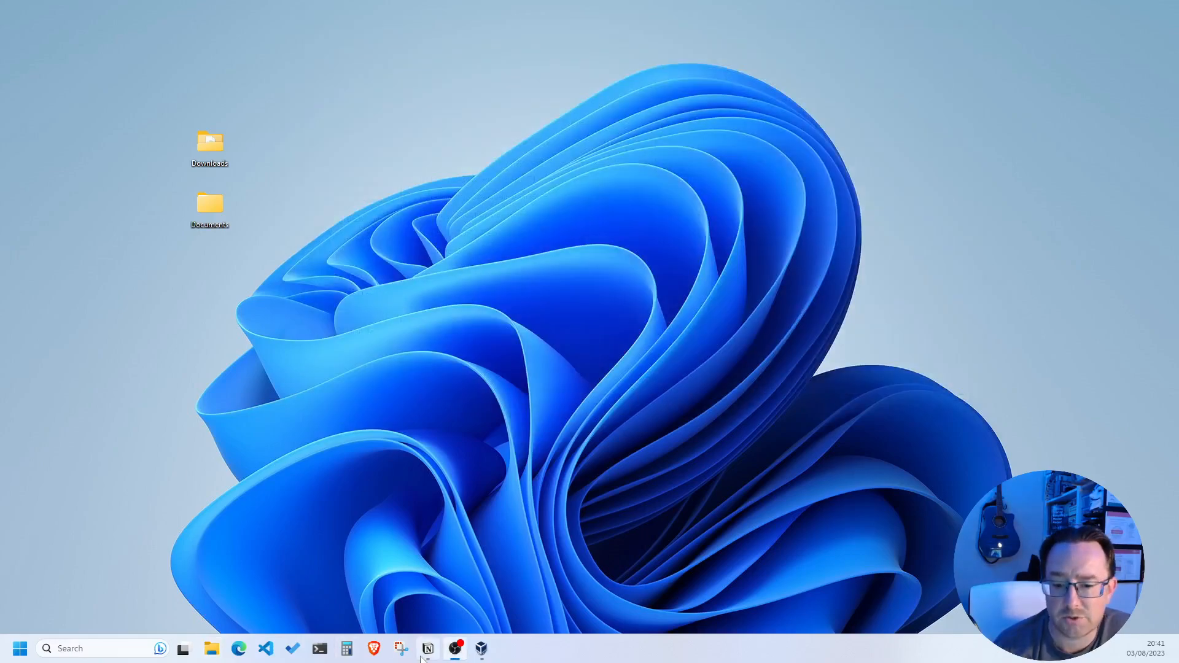
left_click(481, 649)
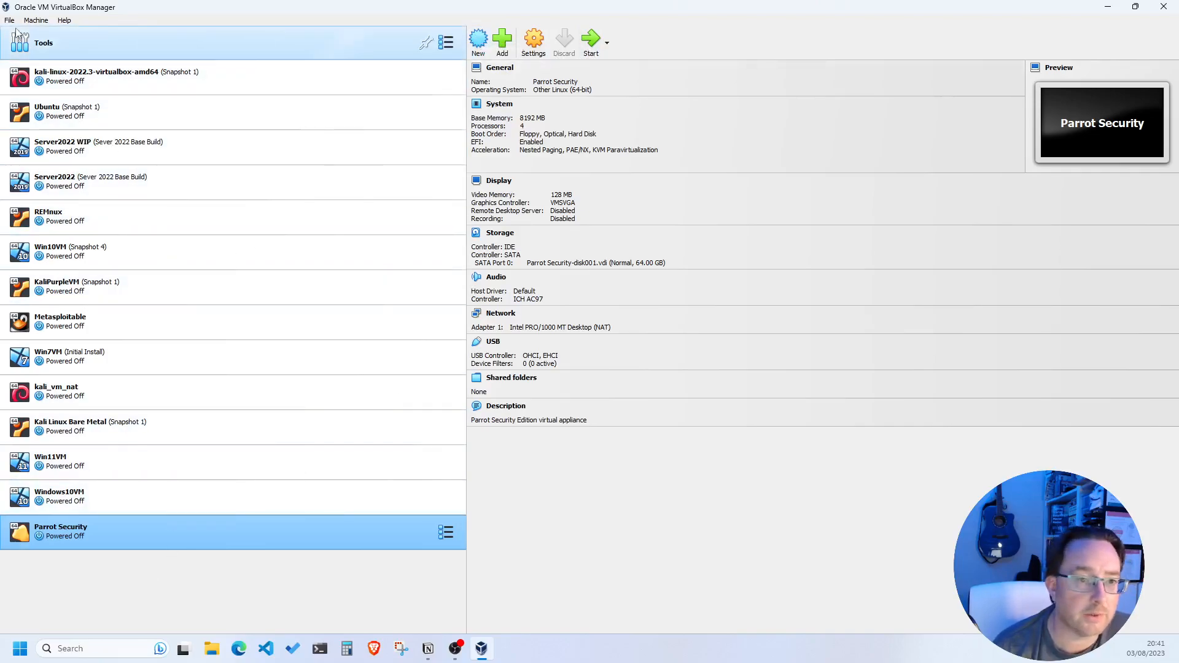
Start a new virtual machine named 'Ubuntu Desktop TEST' and choose a custom machine folder location
left_click(472, 43)
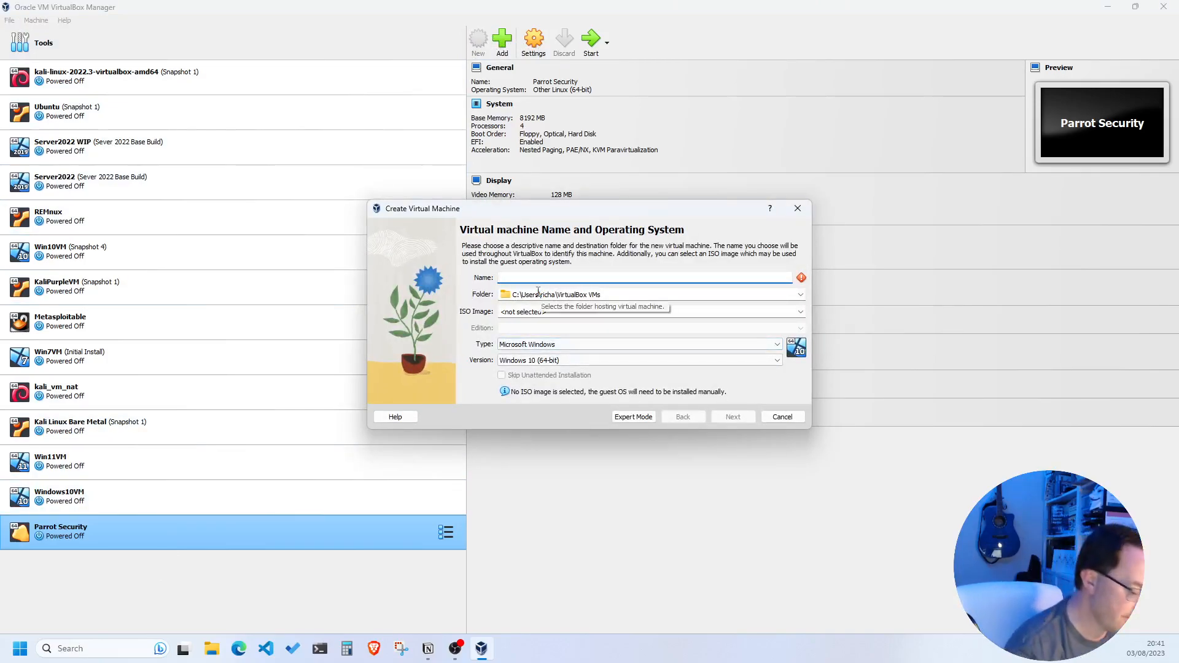
type("Uby")
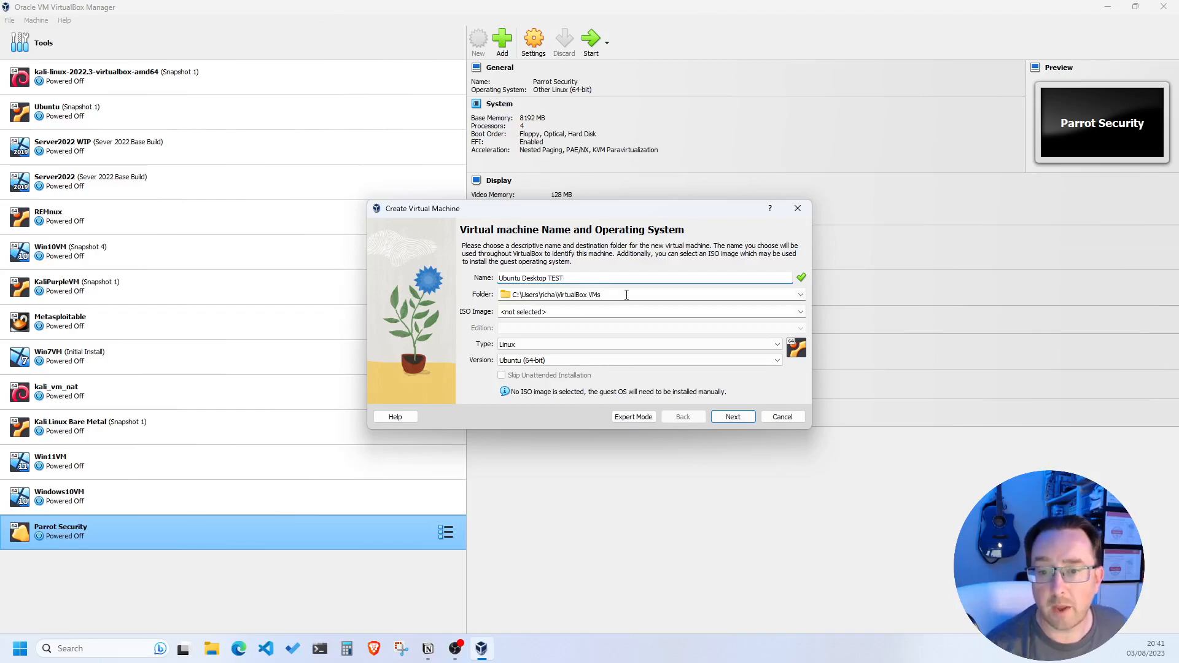
left_click(801, 294)
left_click(602, 312)
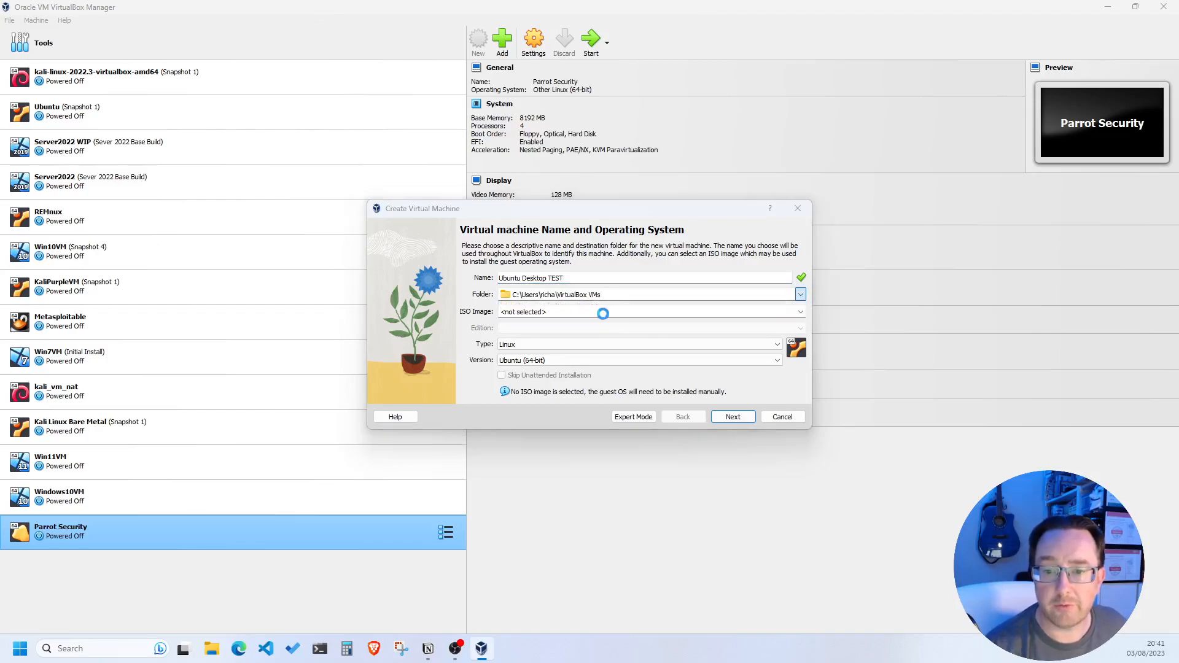
Create an 'Ubuntu Desktop 22_04' folder in Documents > Virtual Machines and select it as the machine folder
left_click(430, 359)
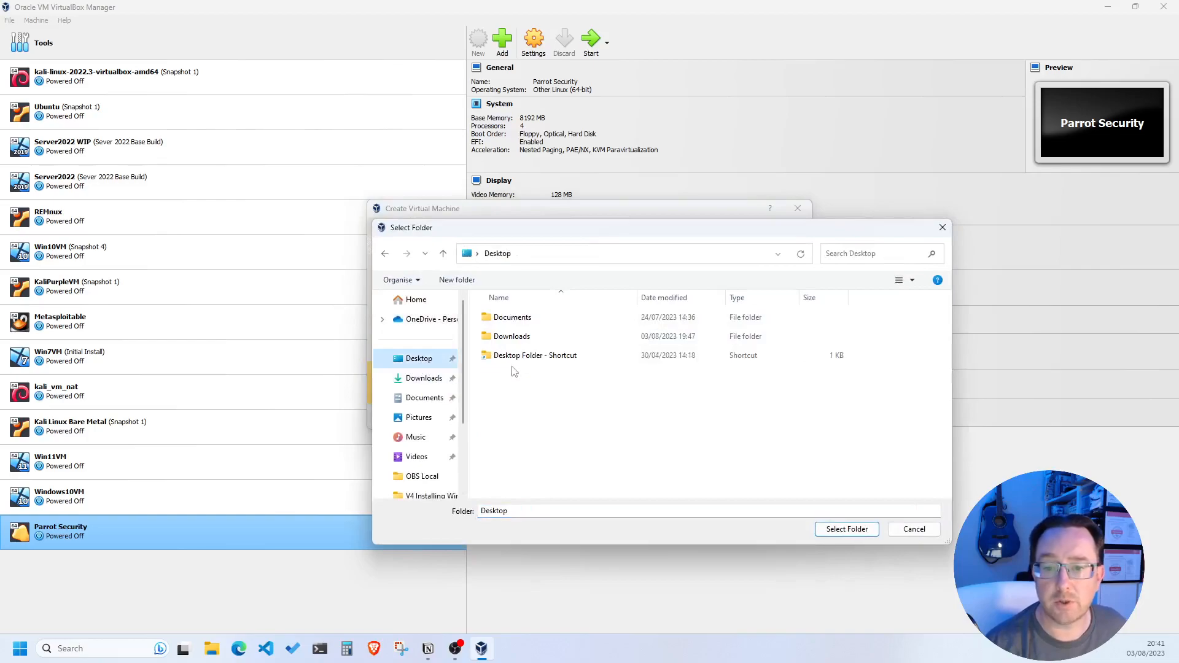
double_click(508, 318)
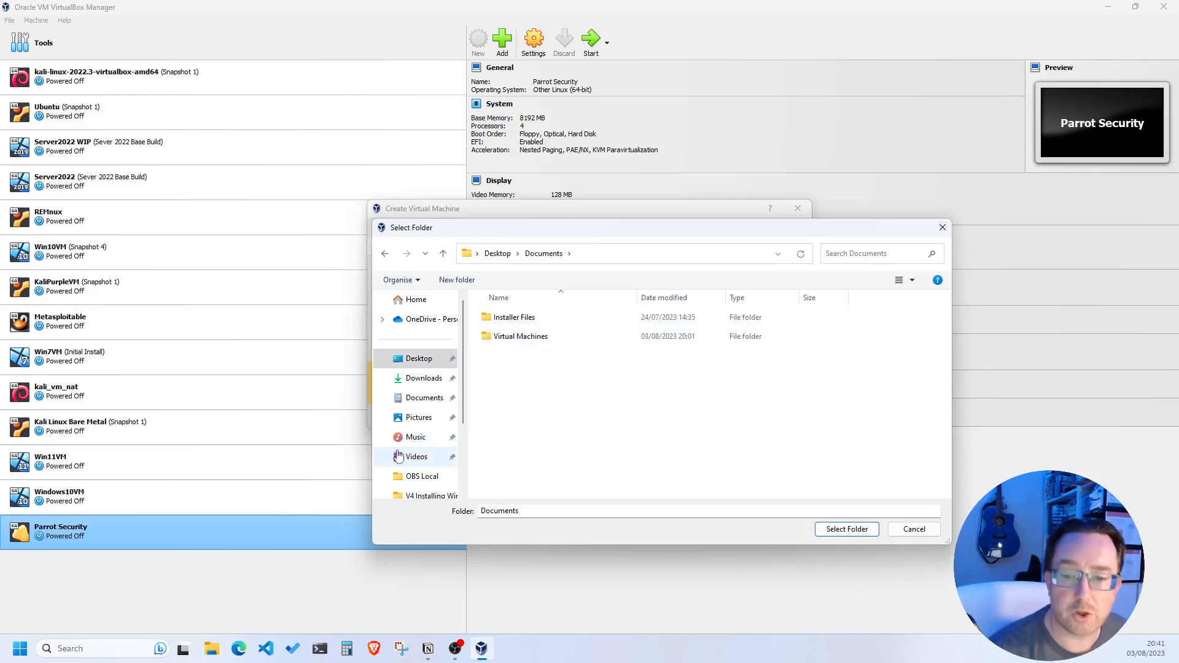
double_click(507, 341)
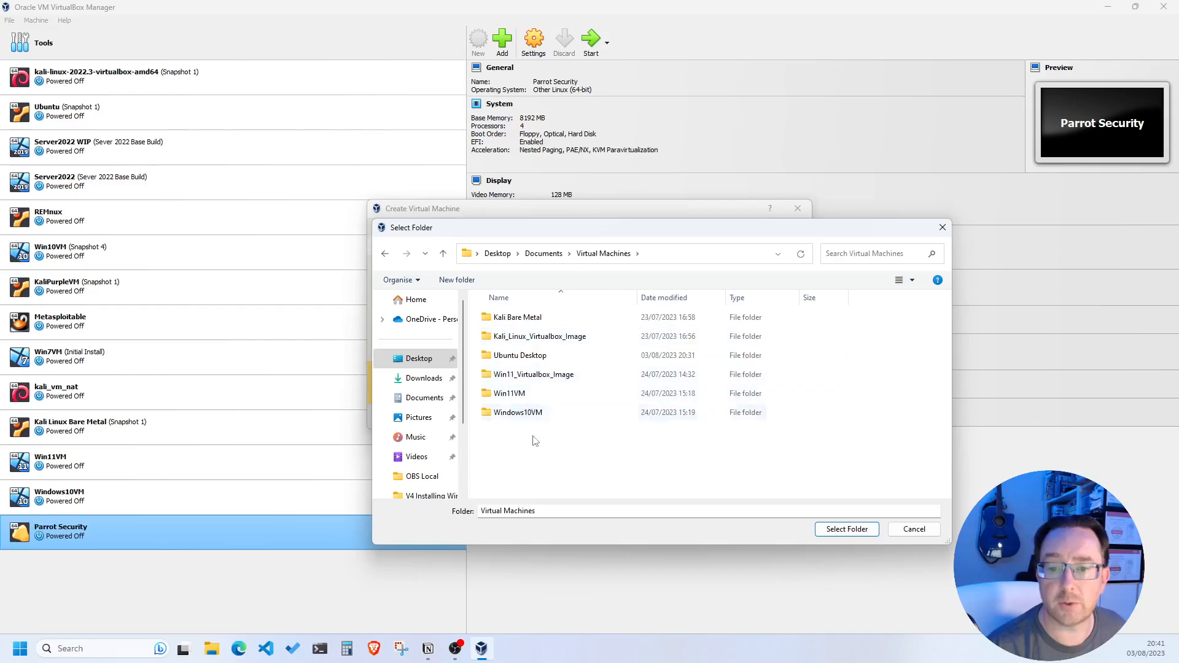
left_click(457, 281)
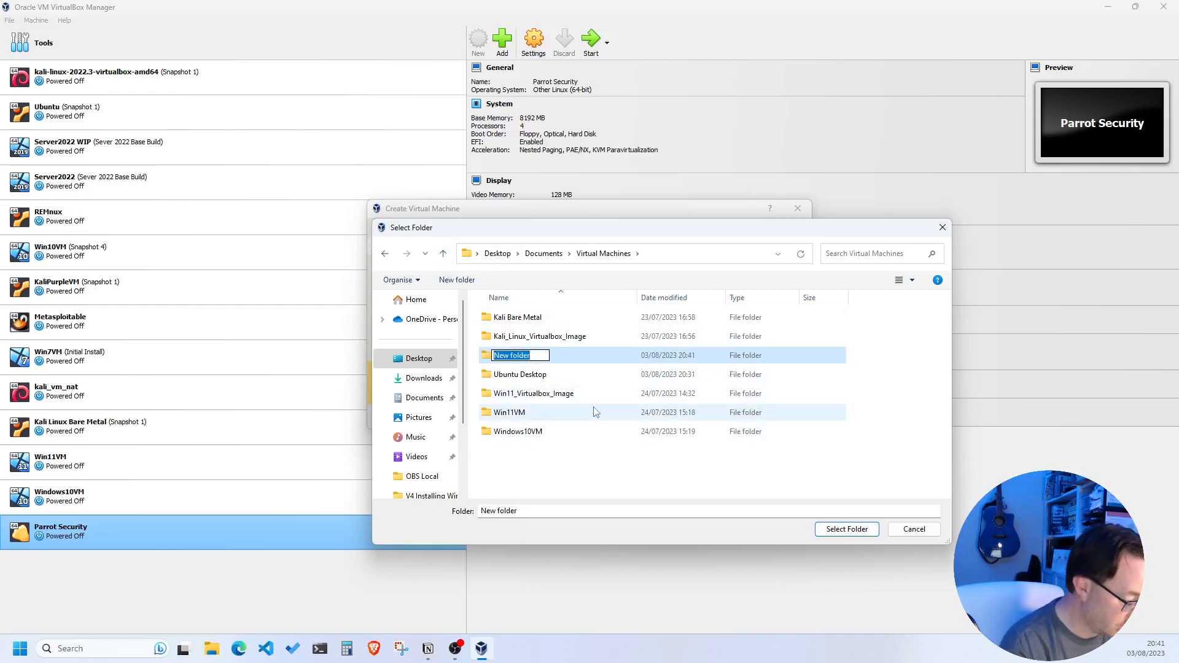
type("Ubuntu")
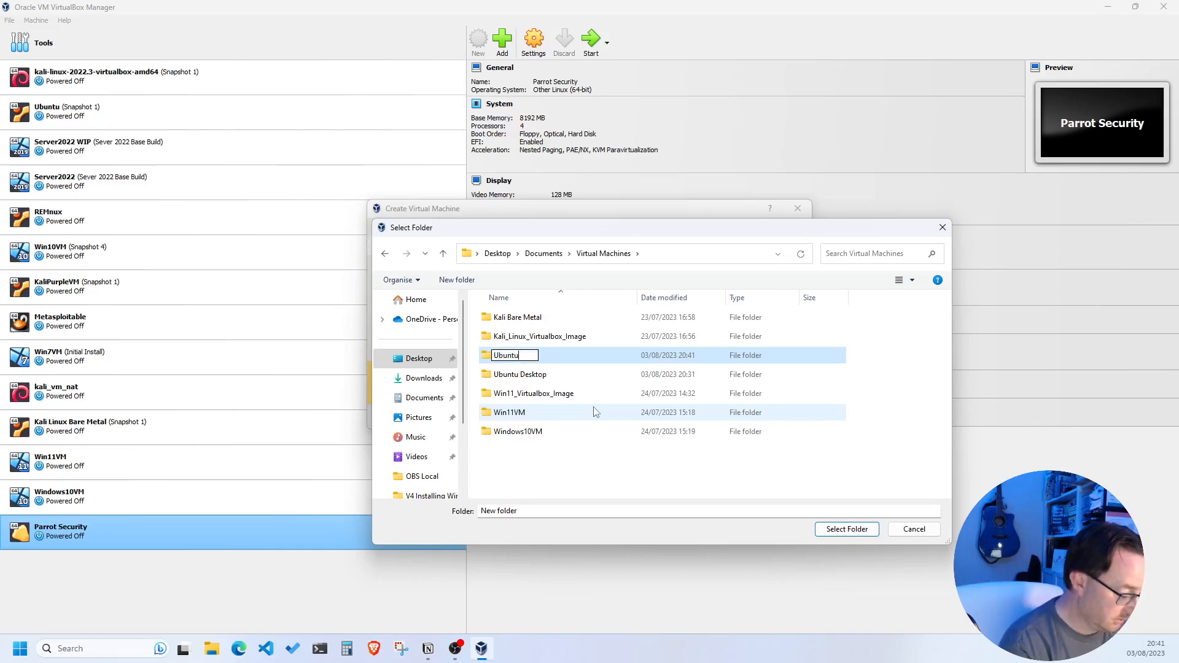
type(" Desktop")
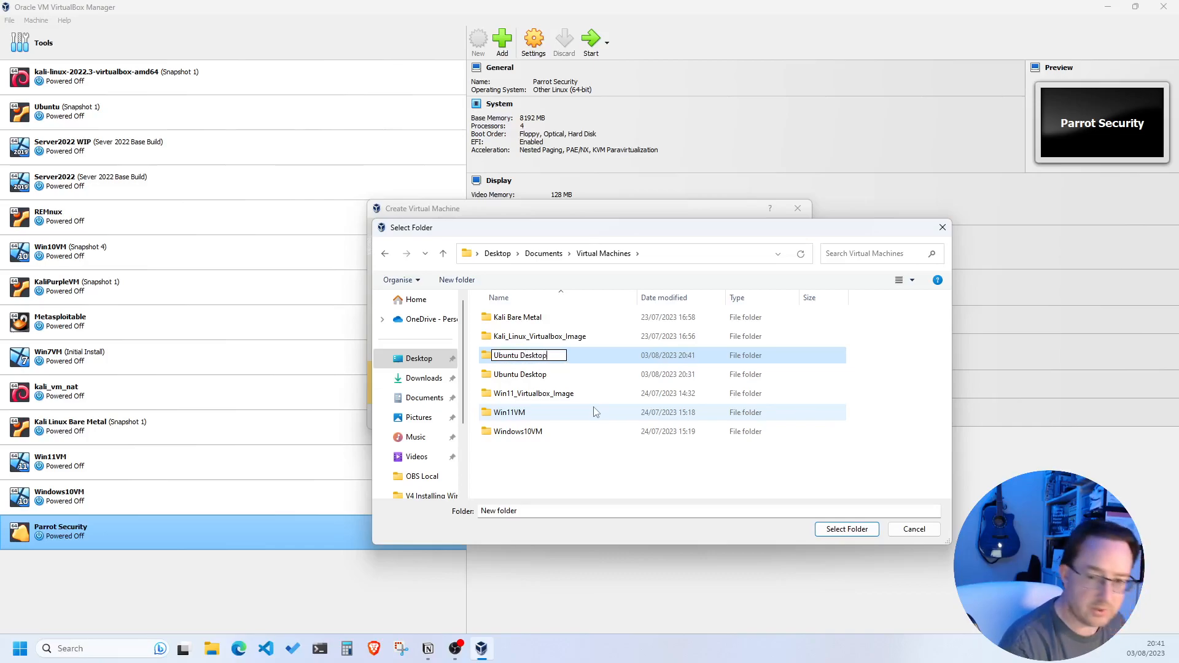
type(" 22")
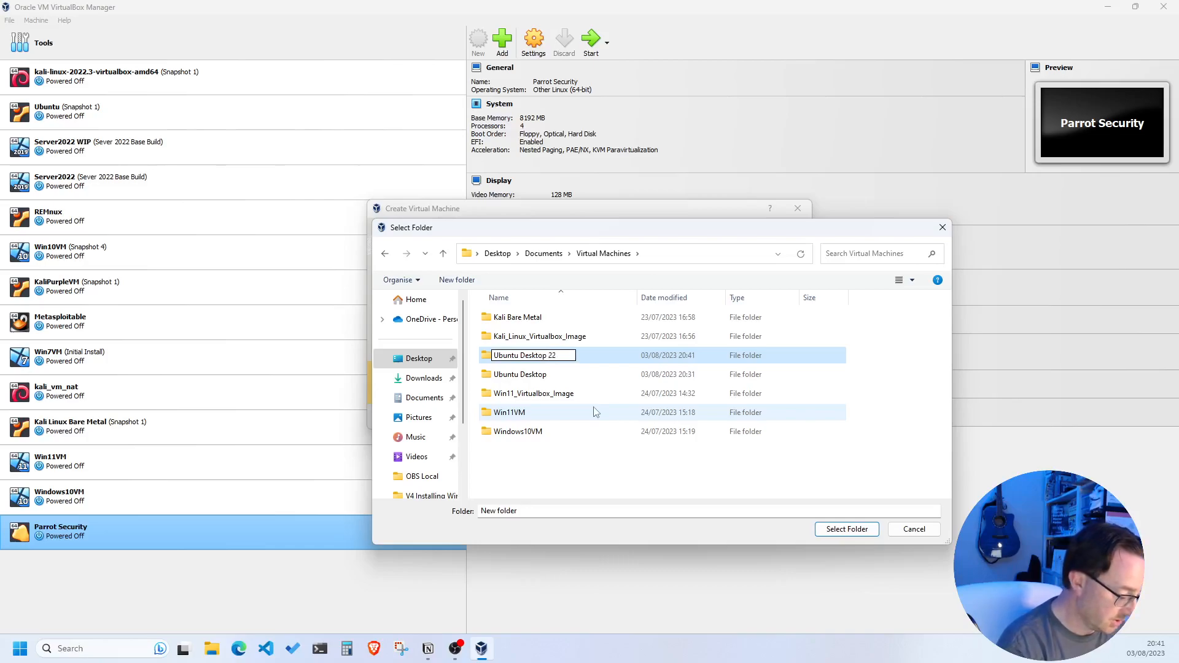
type("_04")
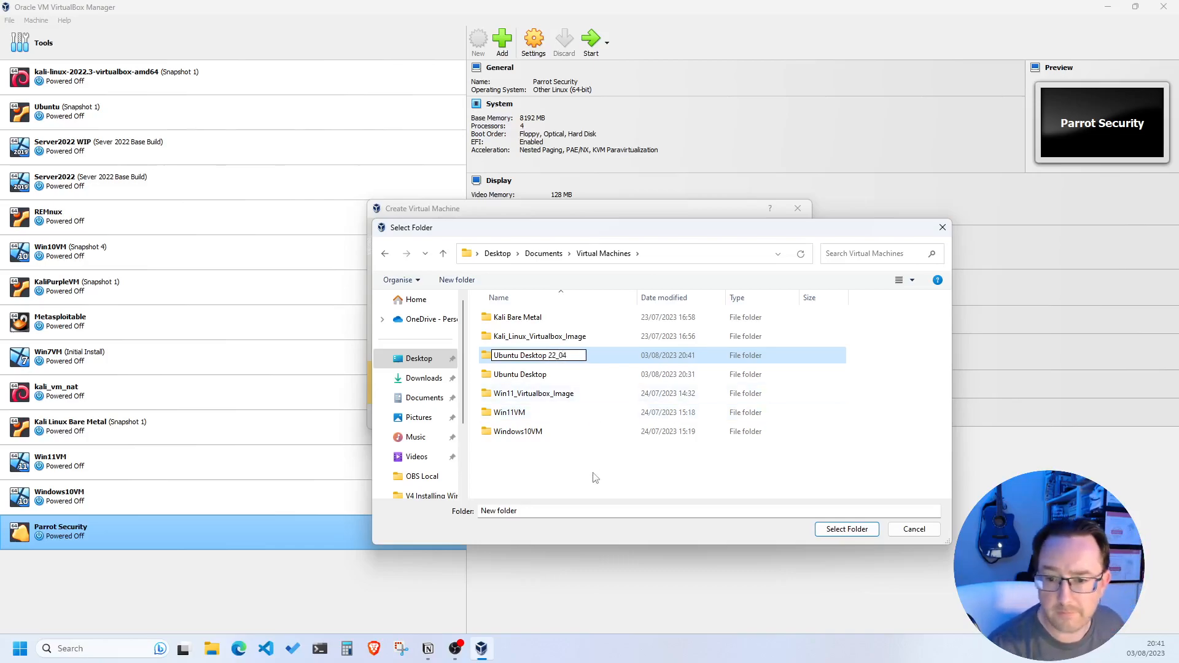
key("Return")
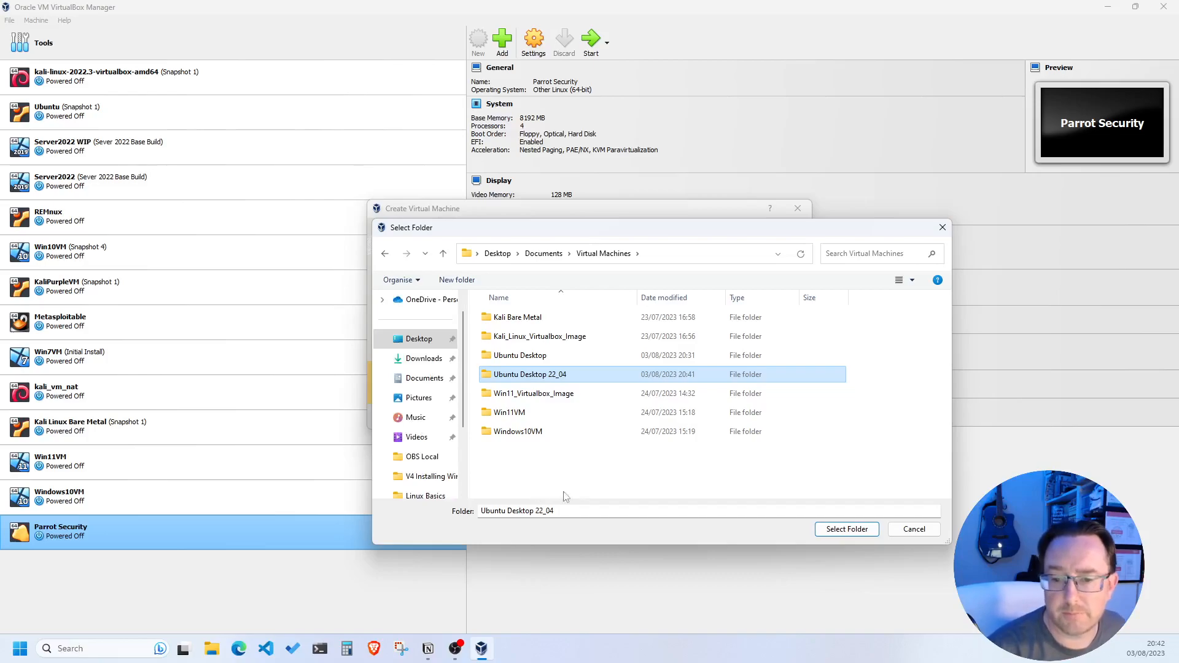
left_click(845, 534)
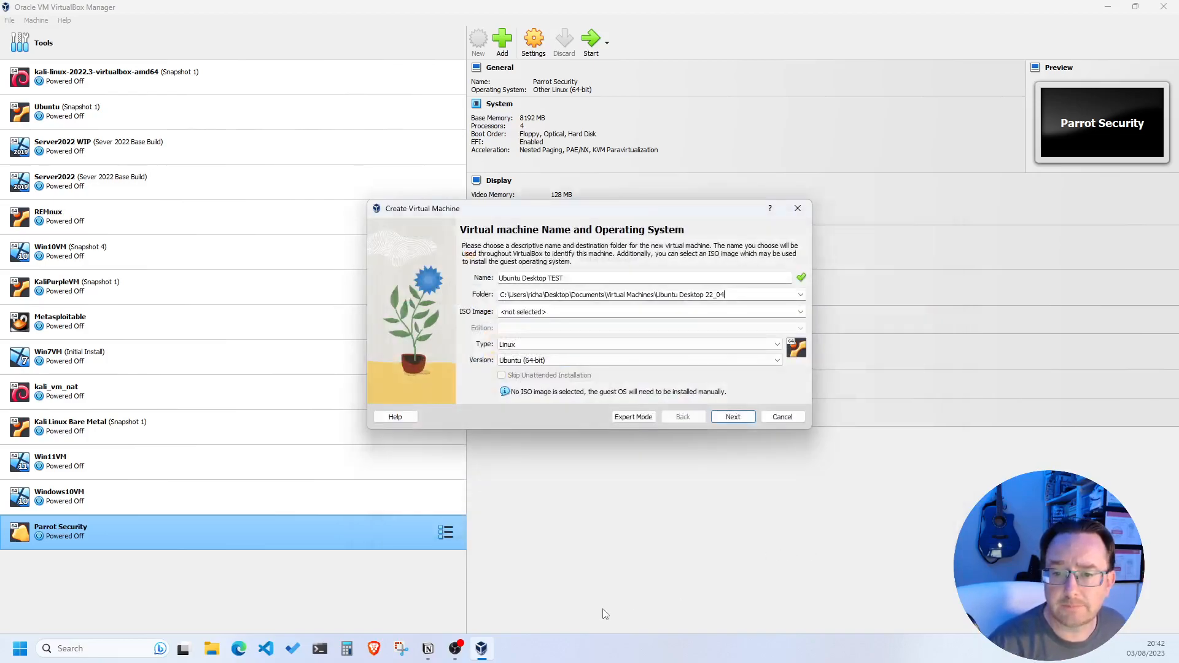
Attach the ubuntu-22.04.1-desktop-amd64 ISO image and tick Skip Unattended Installation
left_click(590, 310)
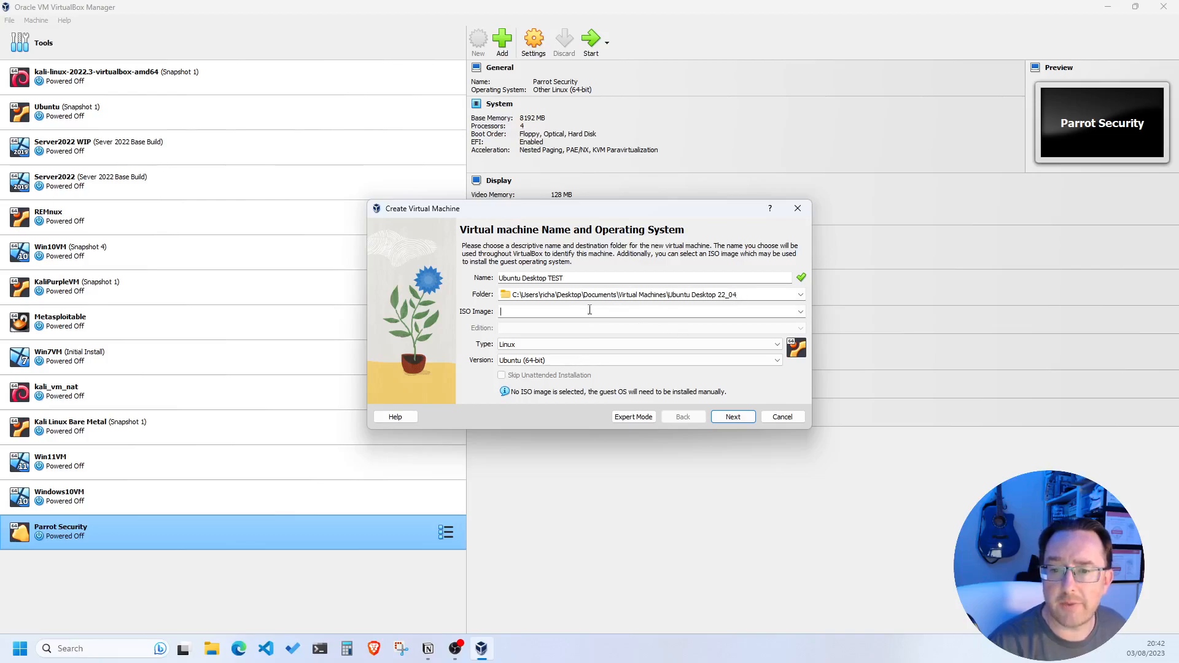
left_click(800, 312)
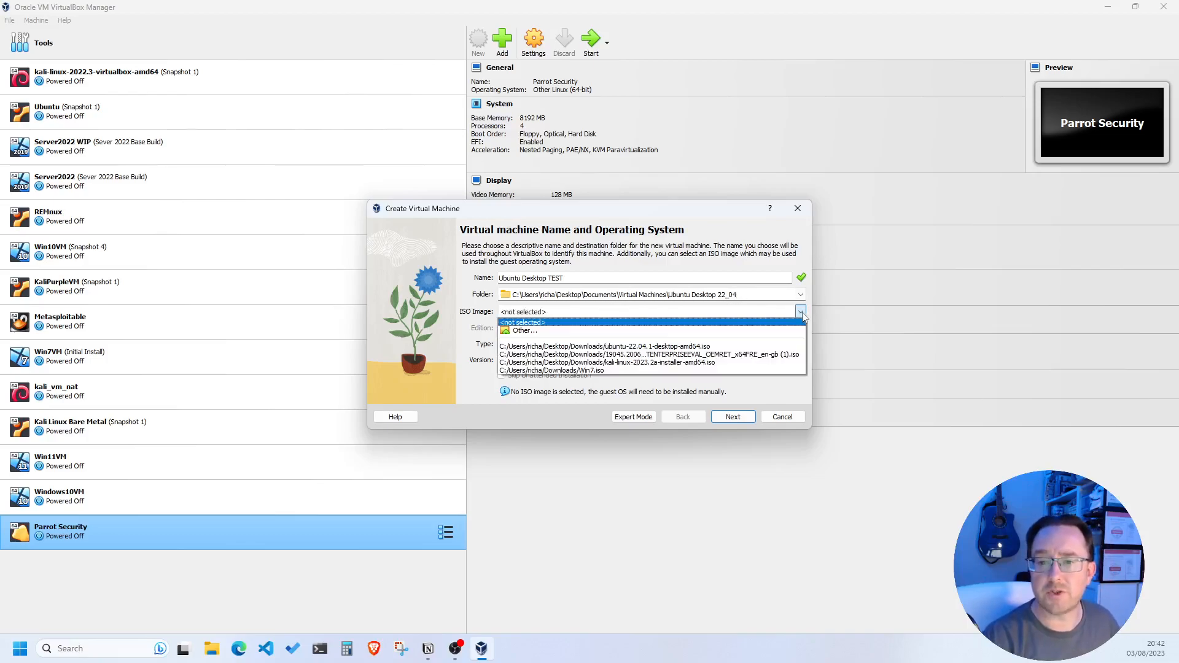
left_click(529, 332)
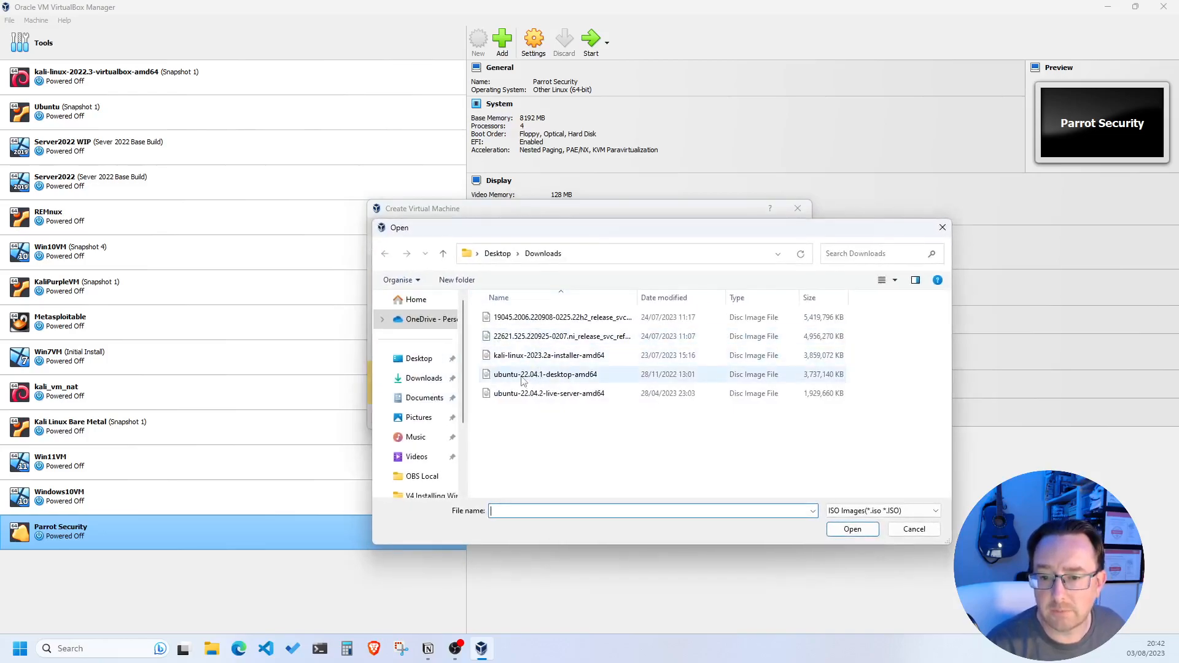
left_click(574, 376)
left_click(841, 529)
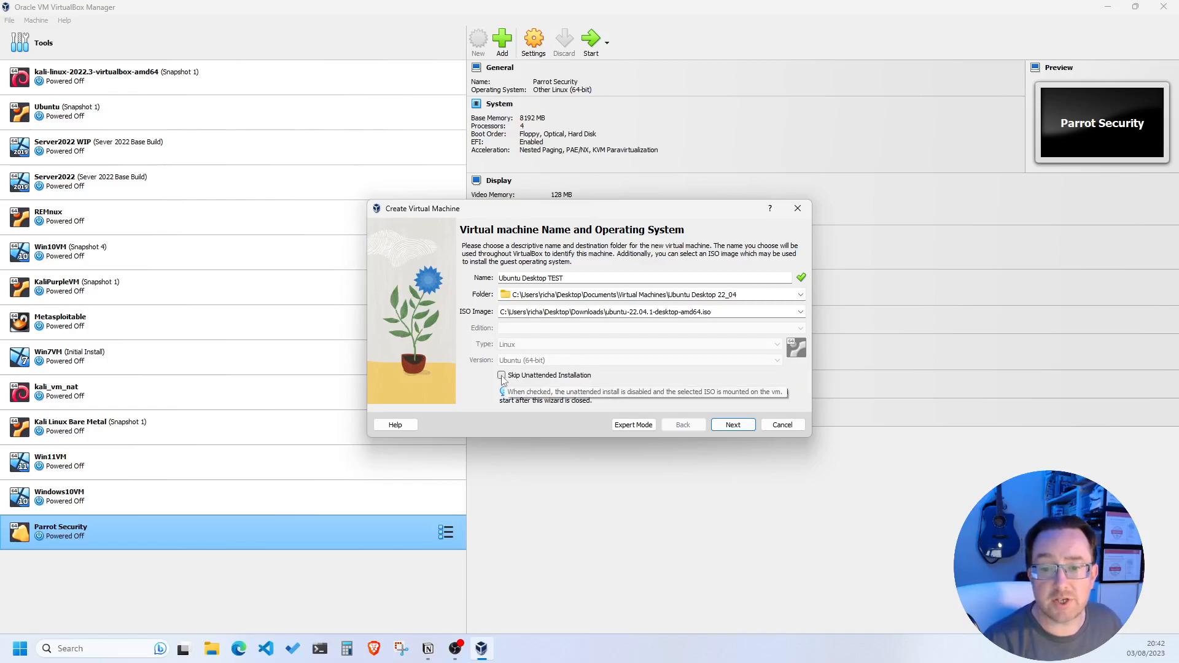
left_click(501, 376)
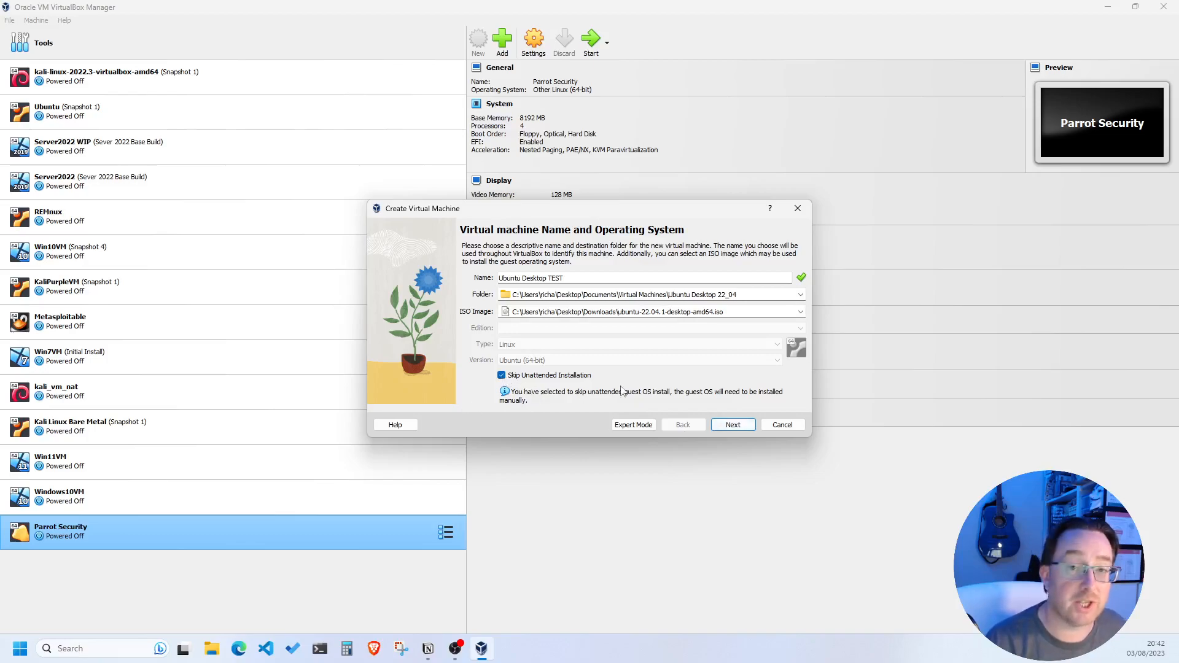
On the Hardware step, set base memory to 4096 MB and processors to 2
left_click(733, 424)
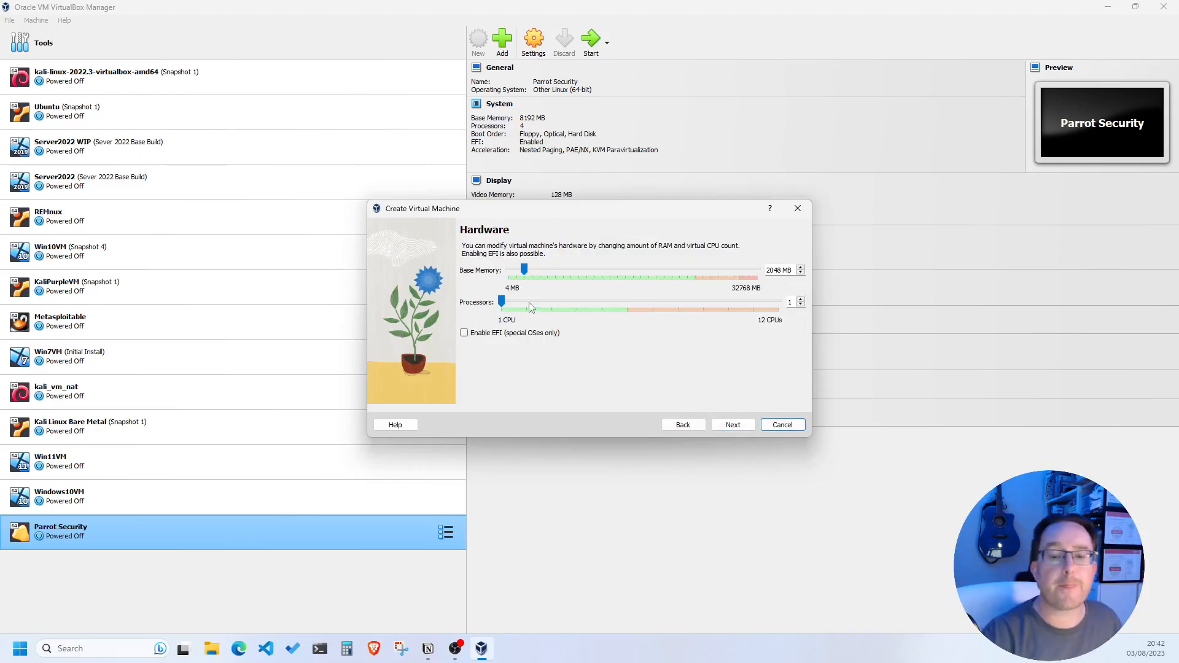
left_click_drag(782, 271, 761, 271)
type("4096")
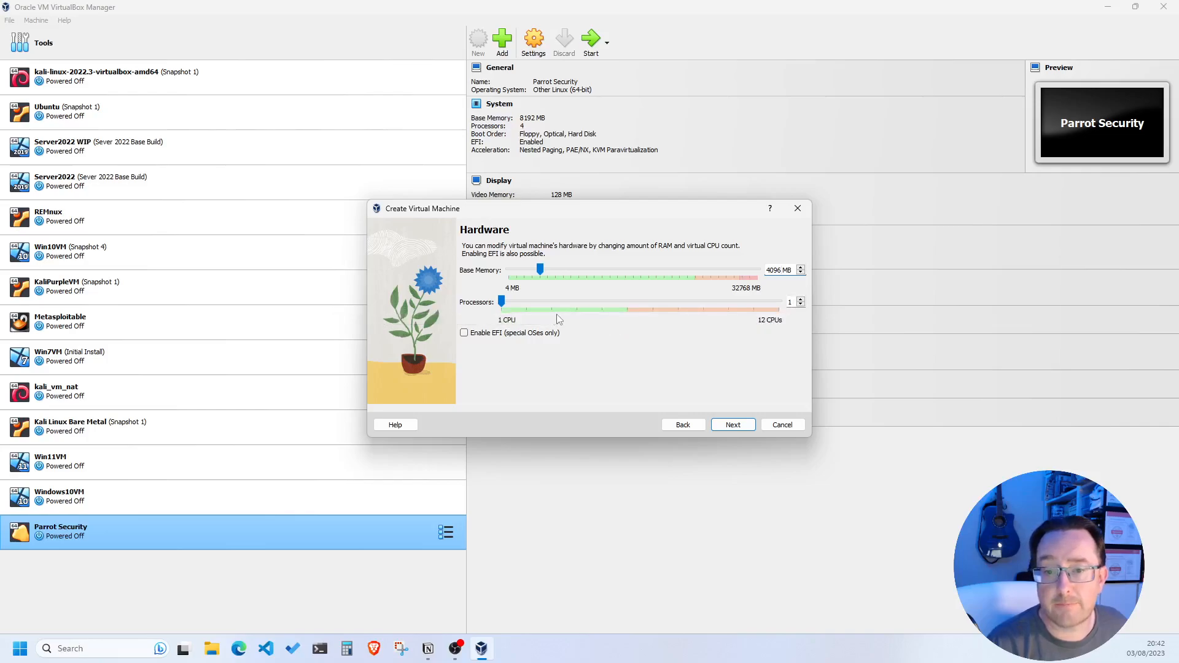
left_click(528, 308)
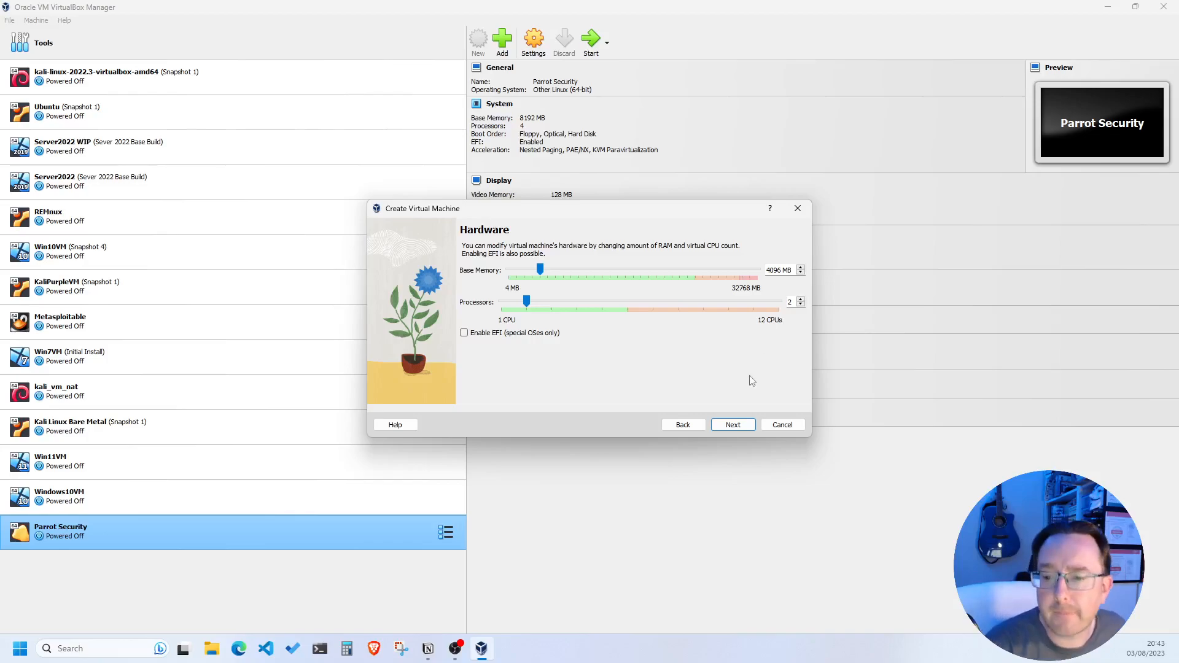
left_click(732, 425)
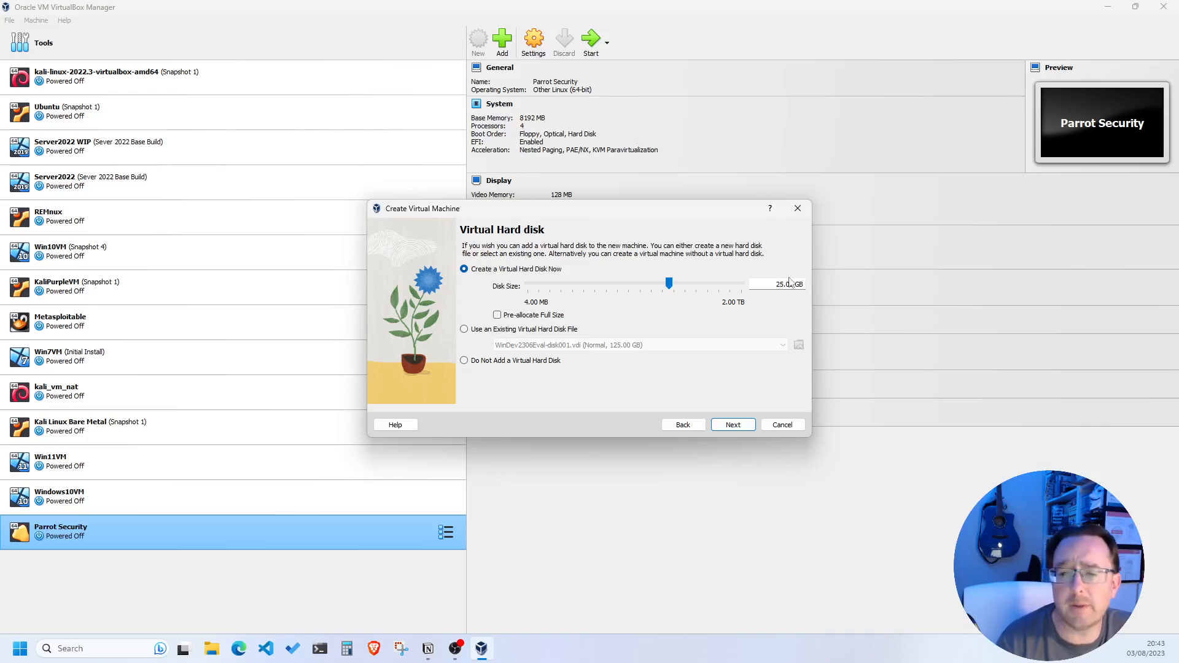
left_click(733, 424)
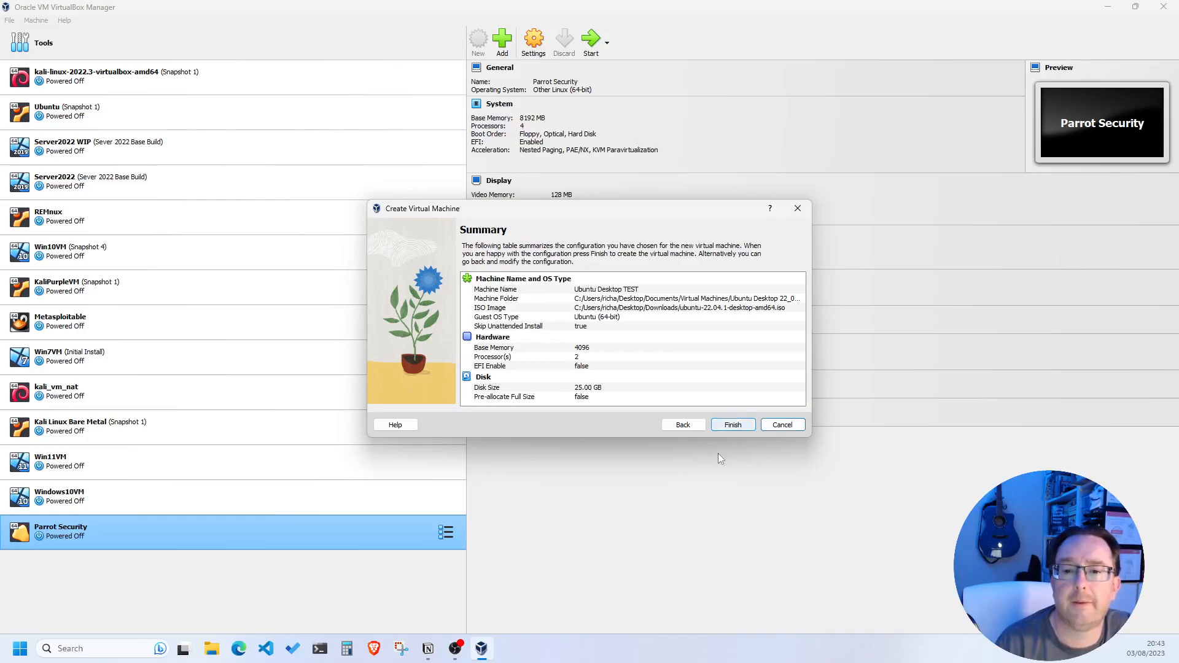
left_click(737, 425)
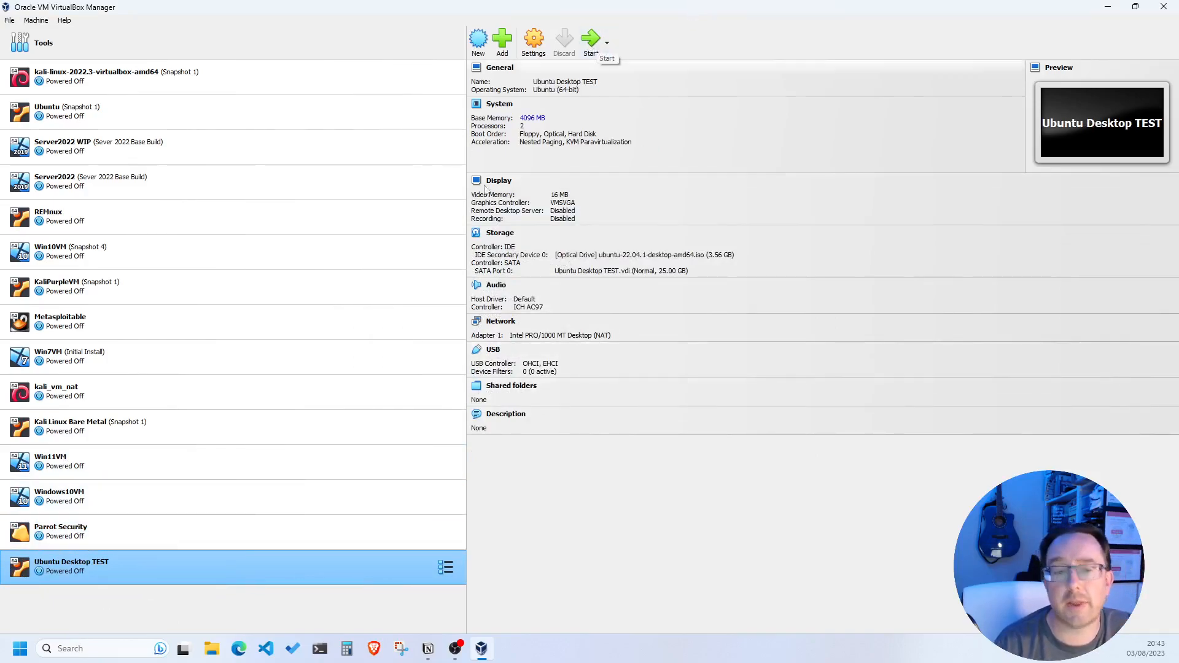
Start Ubuntu Desktop TEST, dismiss the keyboard notification and boot into Try or Install Ubuntu
left_click(586, 40)
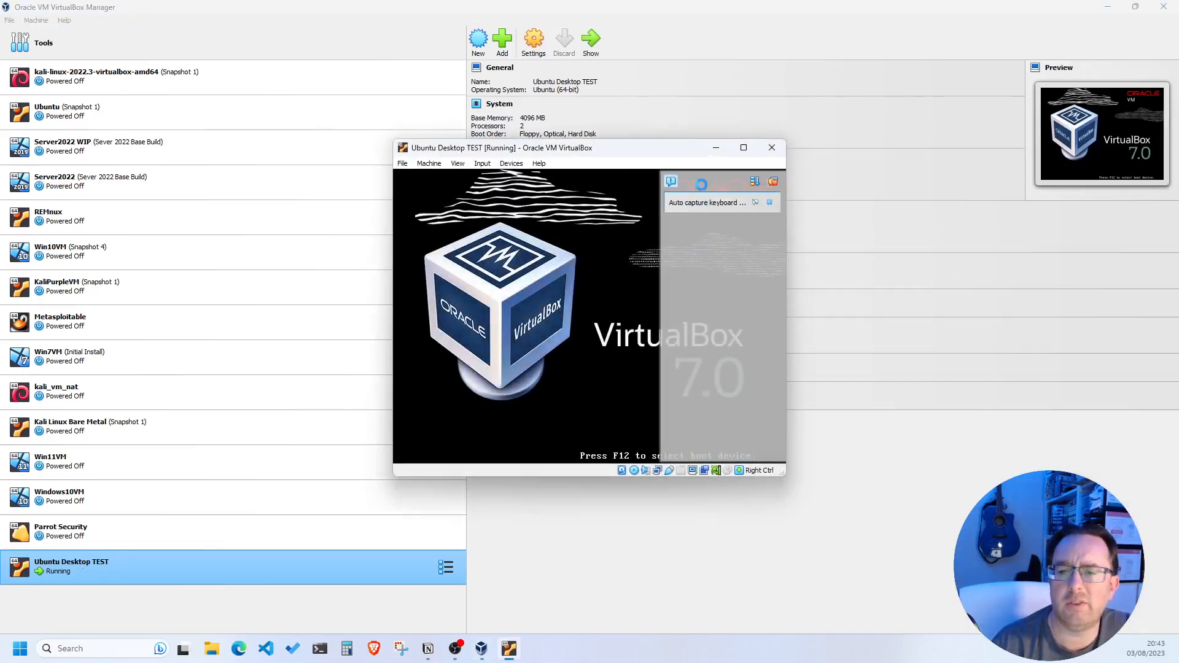
left_click(823, 183)
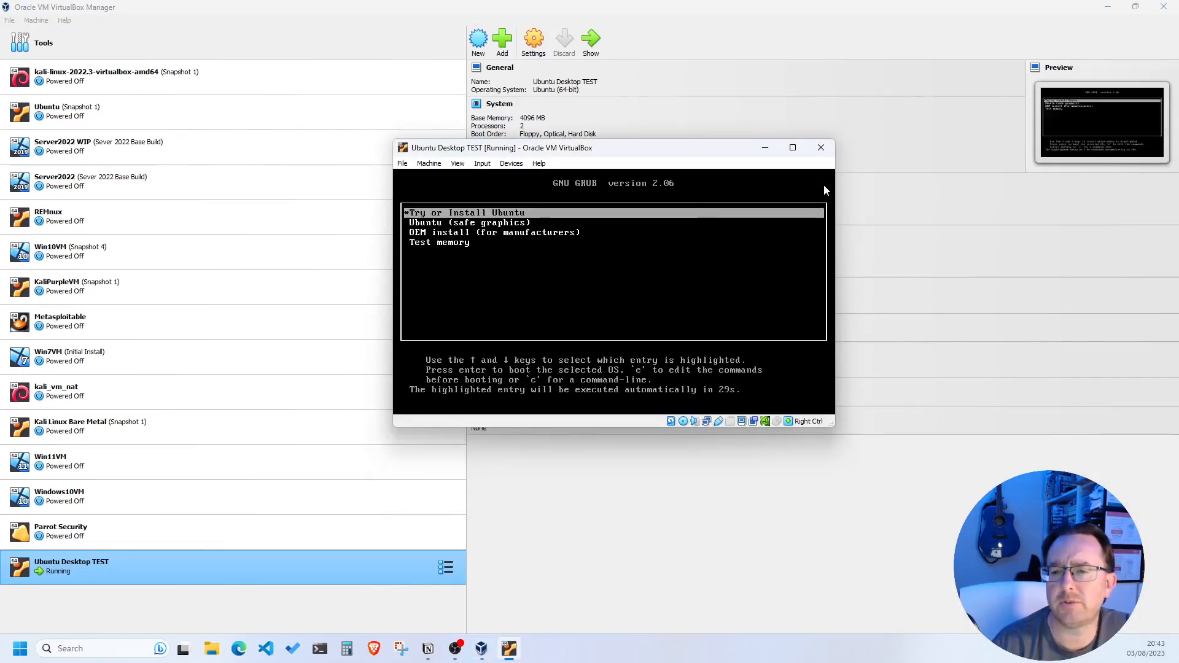
left_click(498, 215)
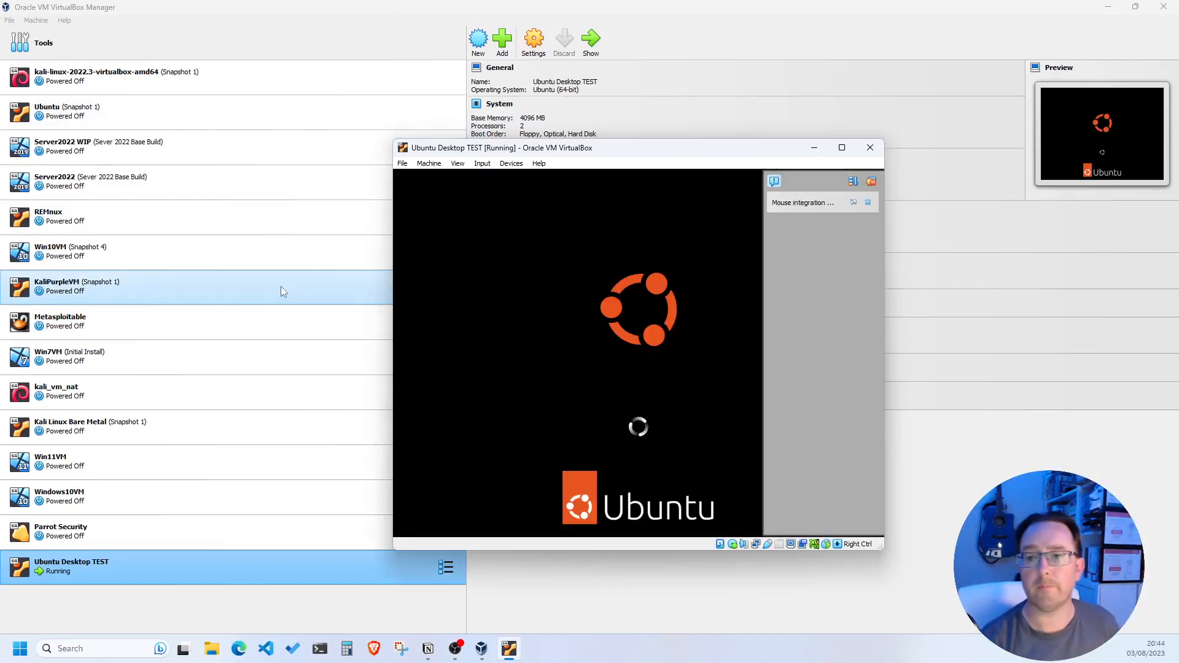
Dismiss the mouse integration notice and move the VM window up and left while it boots
left_click(872, 182)
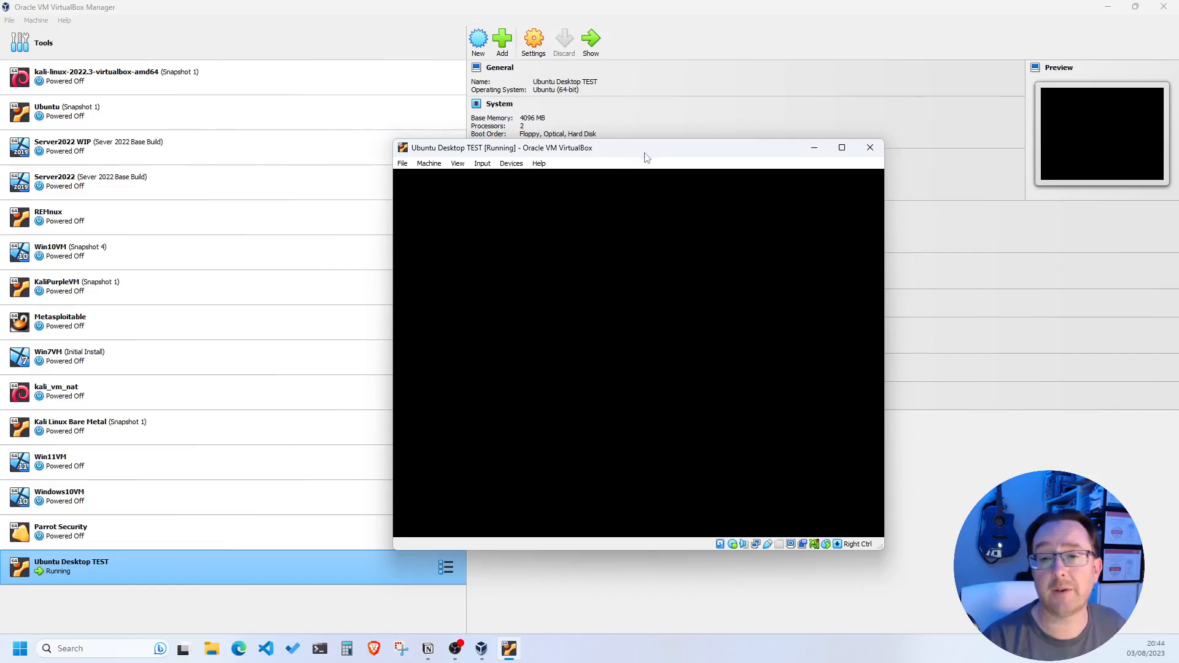
left_click_drag(653, 153, 481, 85)
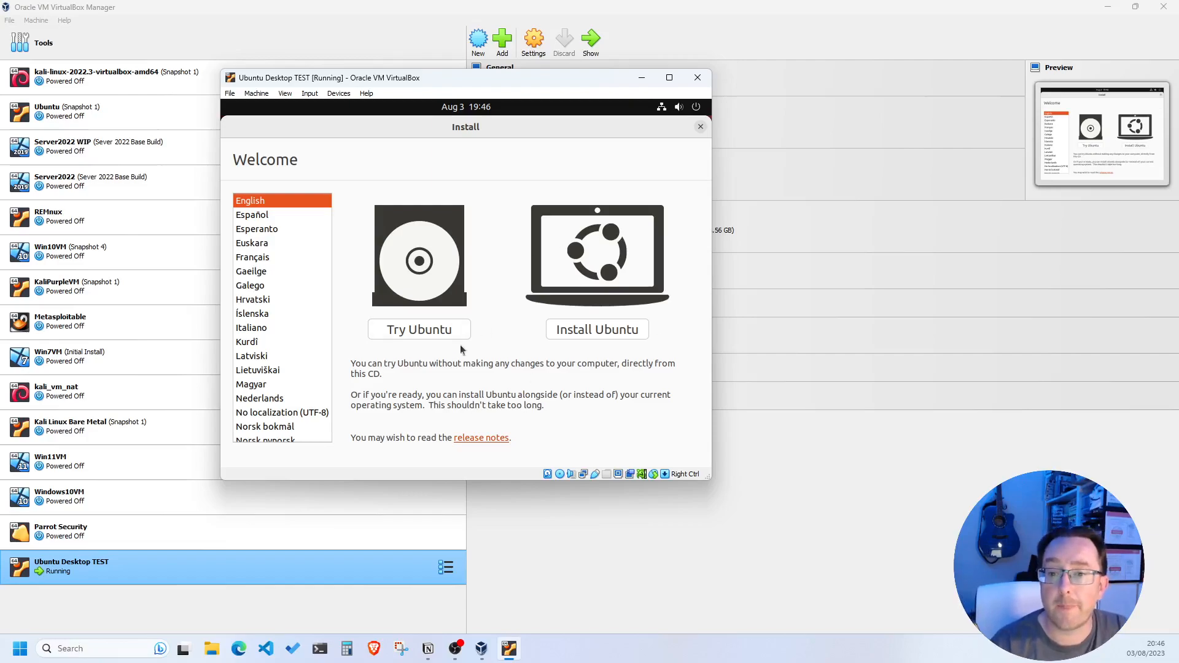
Start Install Ubuntu, choose the English (UK) keyboard layout and try typing in the test field
left_click(593, 329)
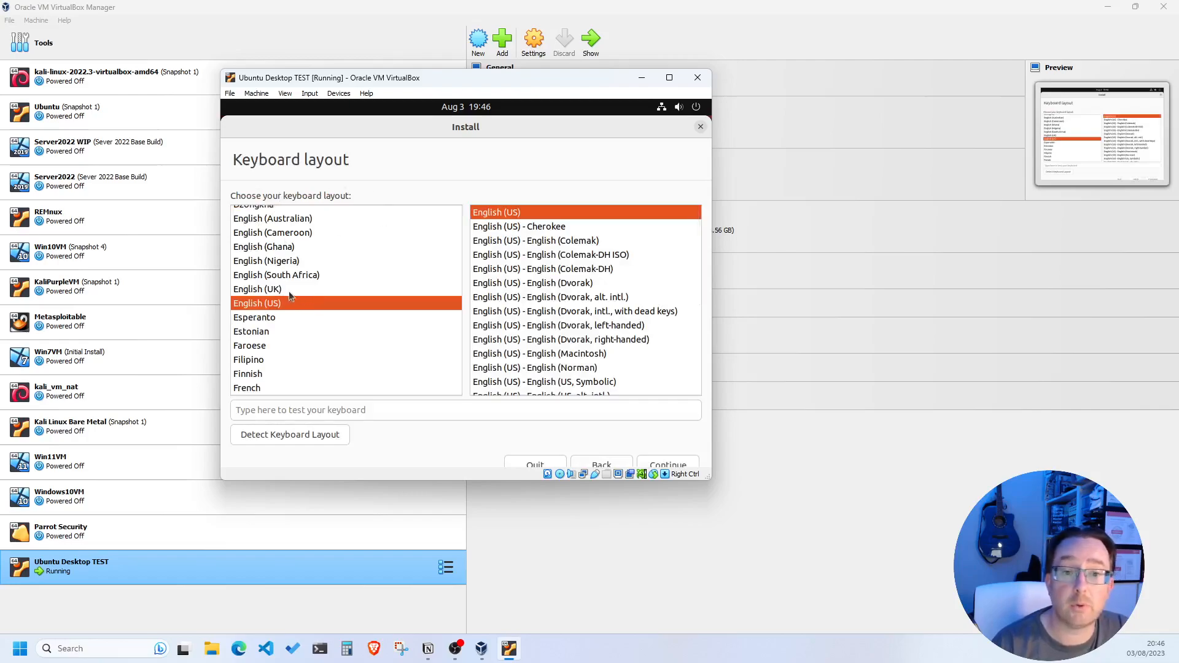
left_click(284, 290)
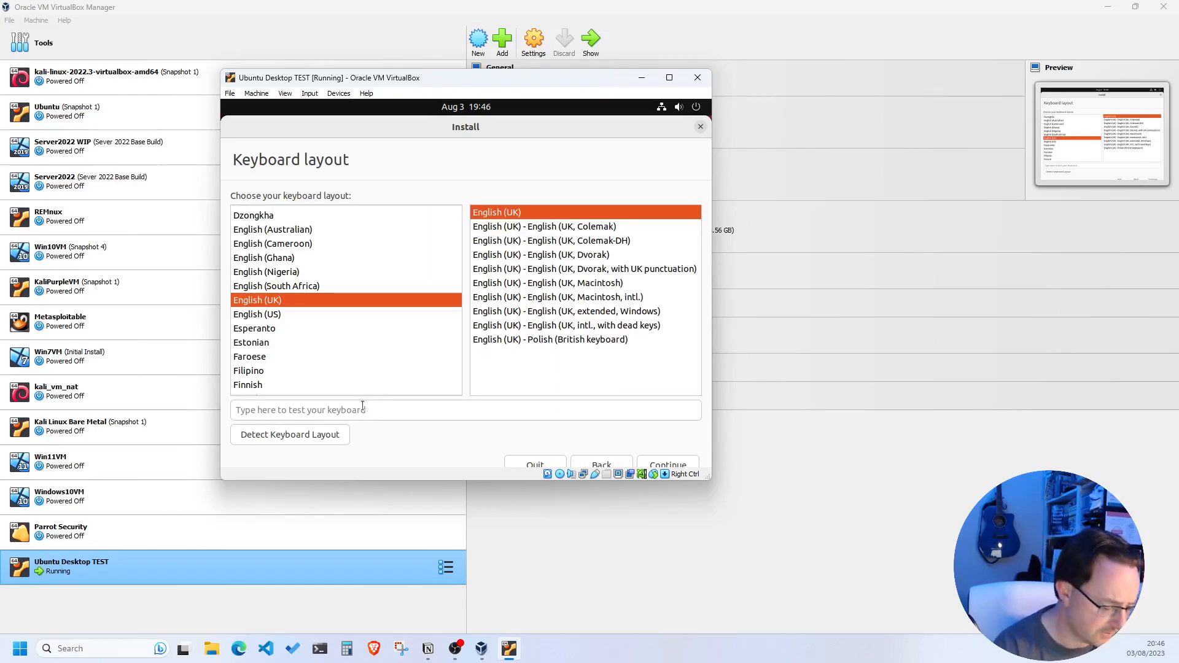
type("a")
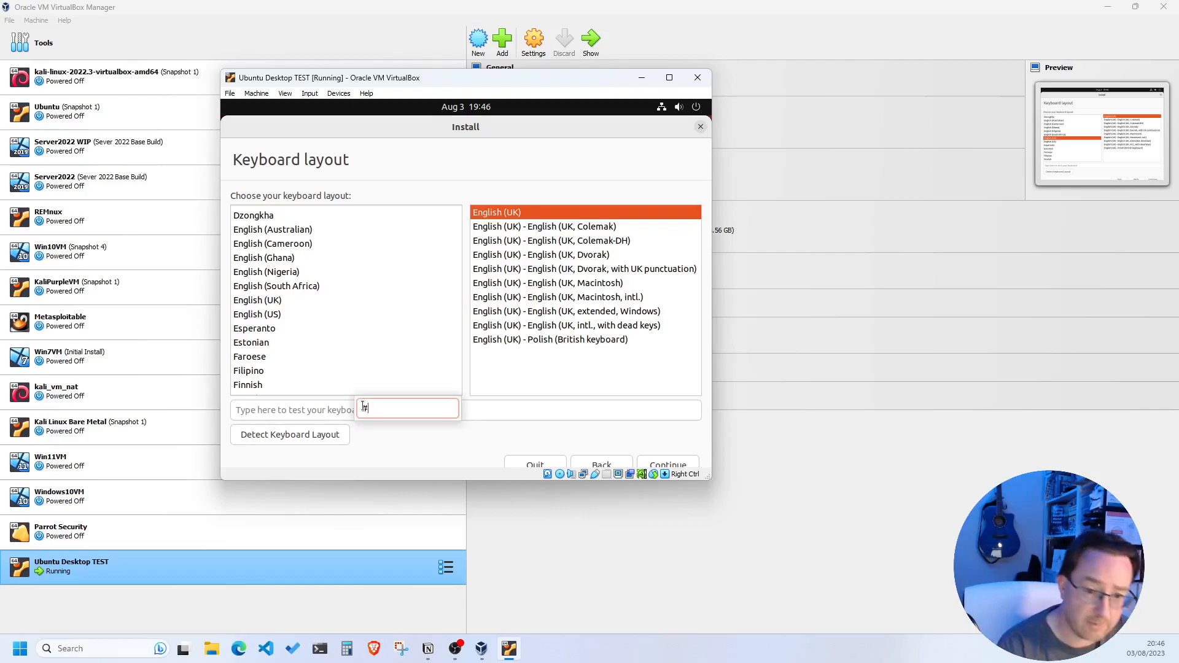
left_click(313, 417)
left_click(314, 417)
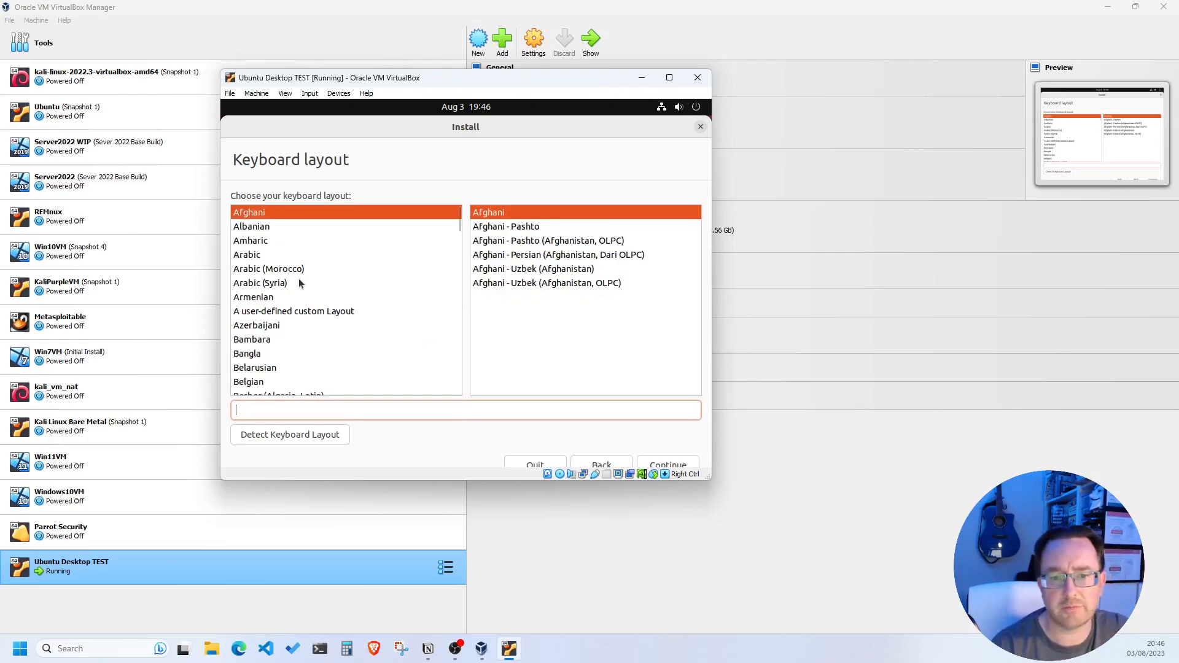
scroll(297, 288, "down", 2)
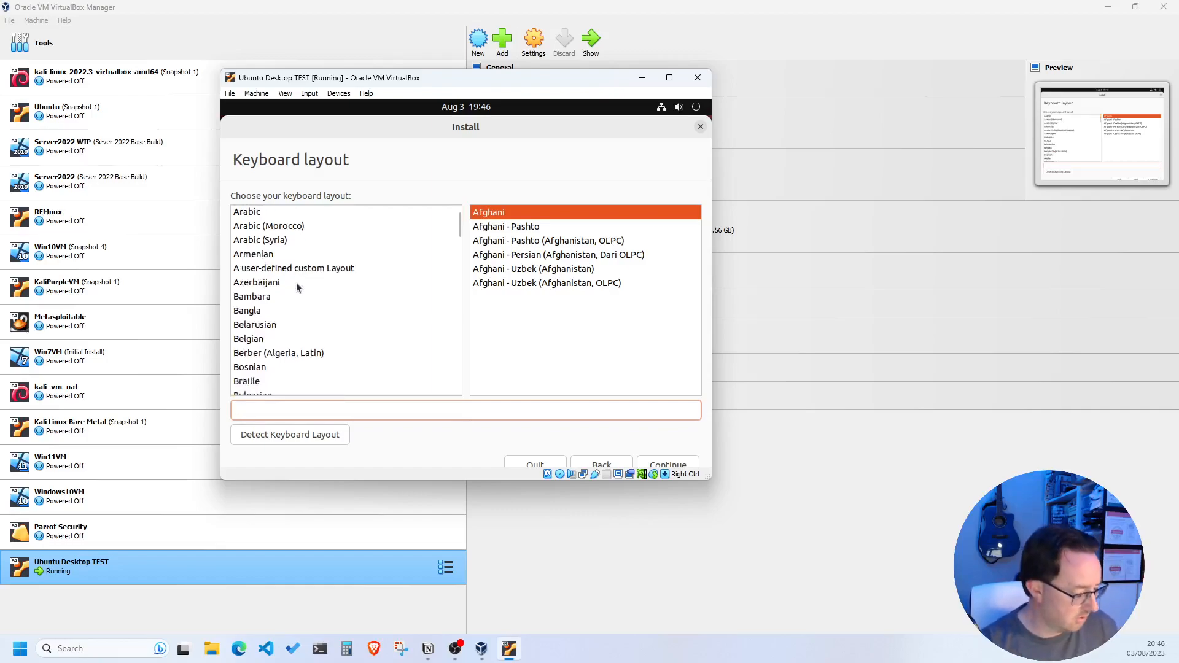
type("ث")
left_click(290, 300)
type("ث")
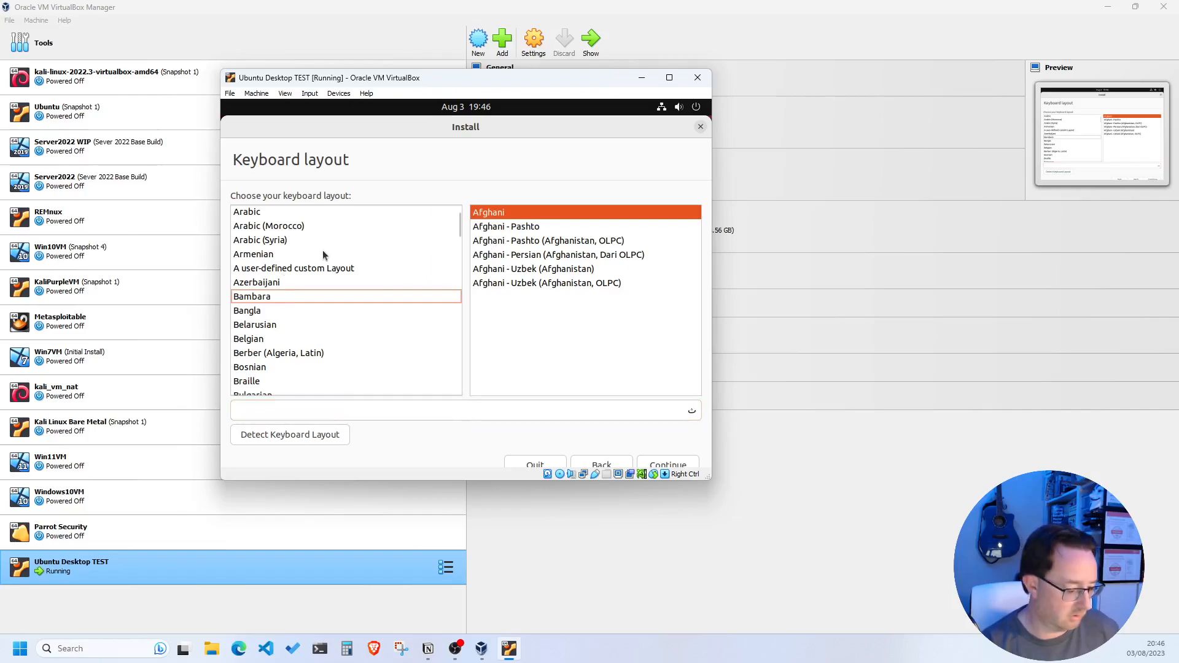
type("ث")
Reselect English (UK), confirm it by typing # in the test field, and continue
left_click(327, 330)
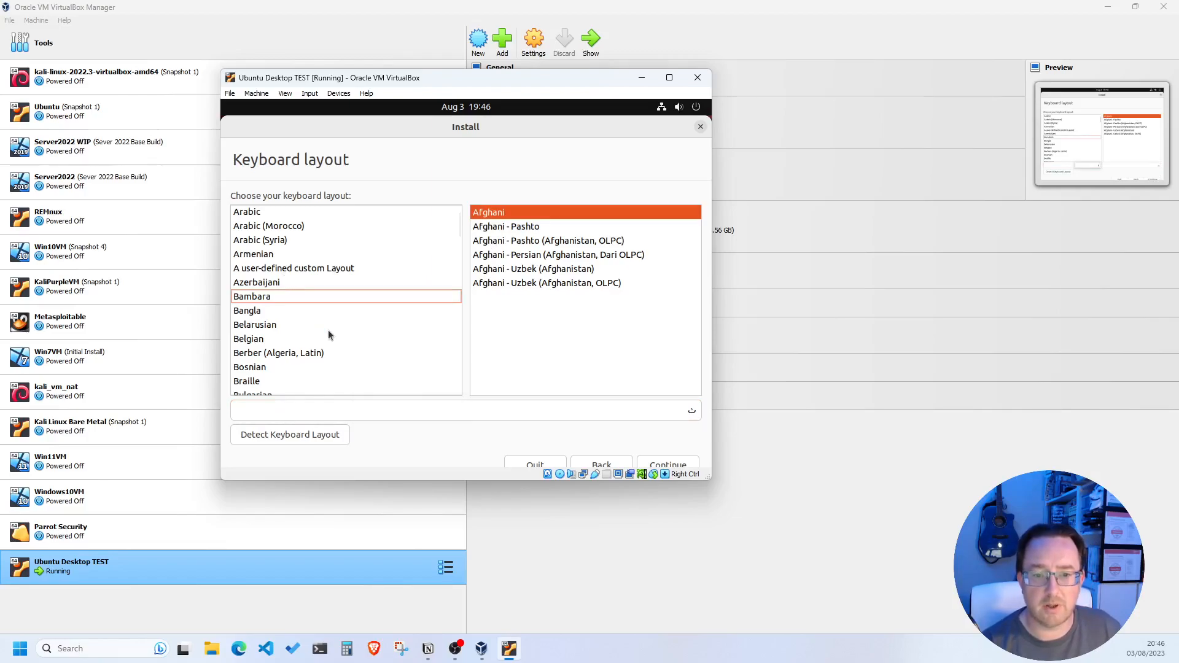
left_click(258, 300)
scroll(270, 307, "down", 9)
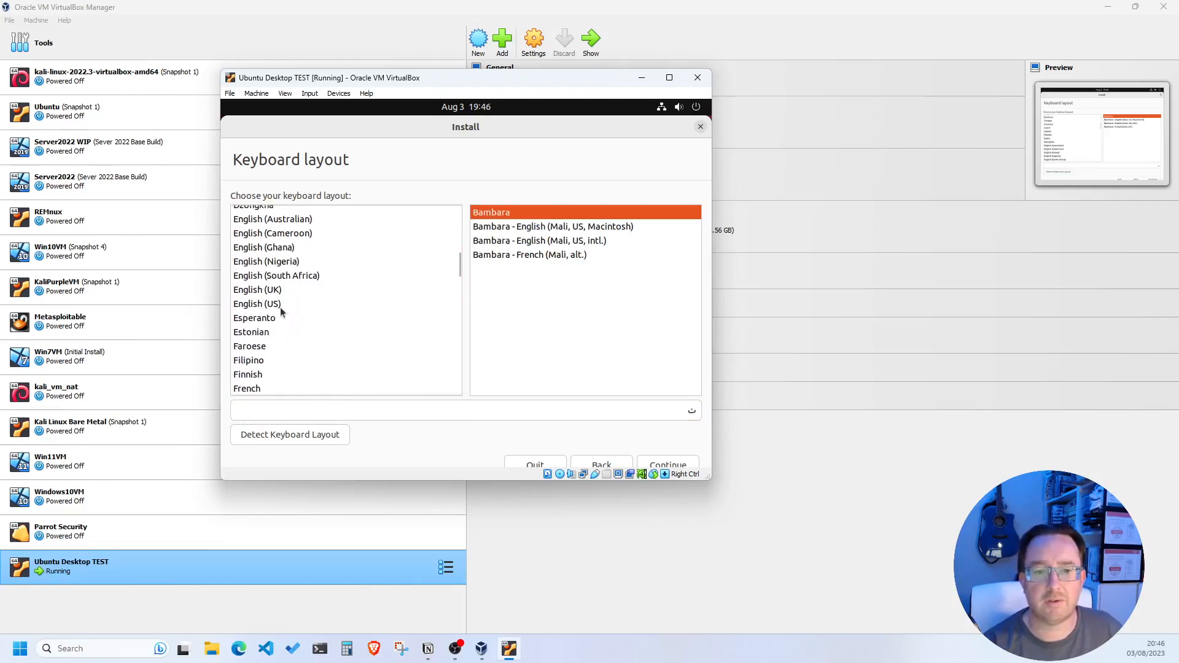
scroll(280, 307, "up", 5)
left_click(284, 290)
left_click(280, 410)
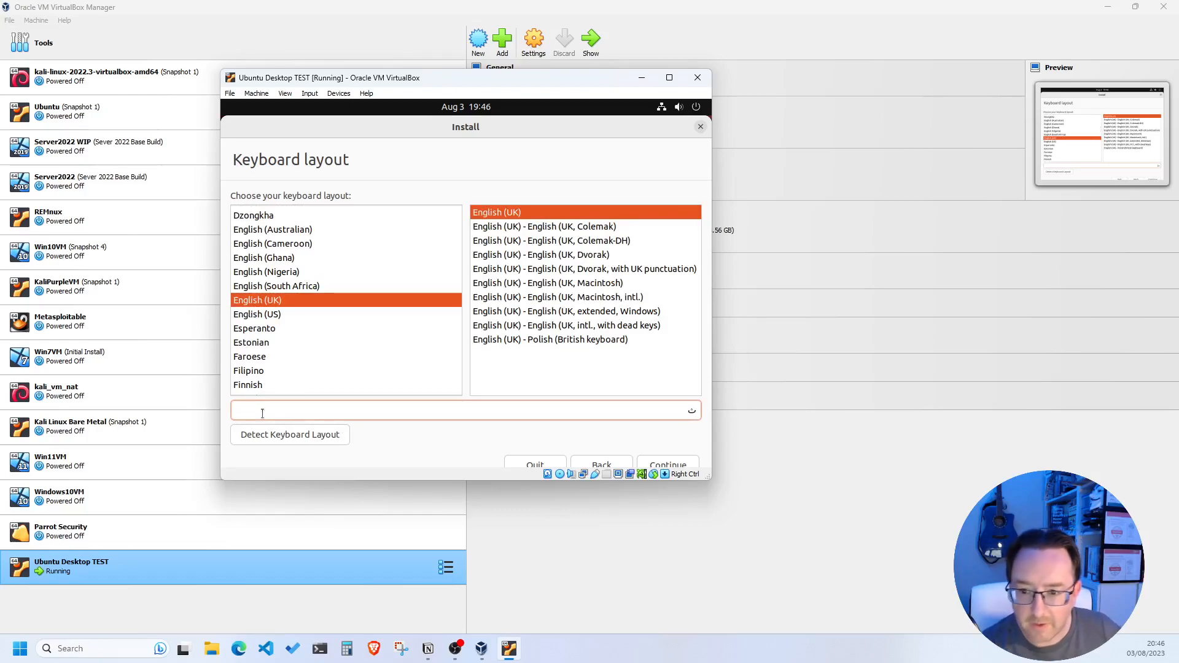
type("#")
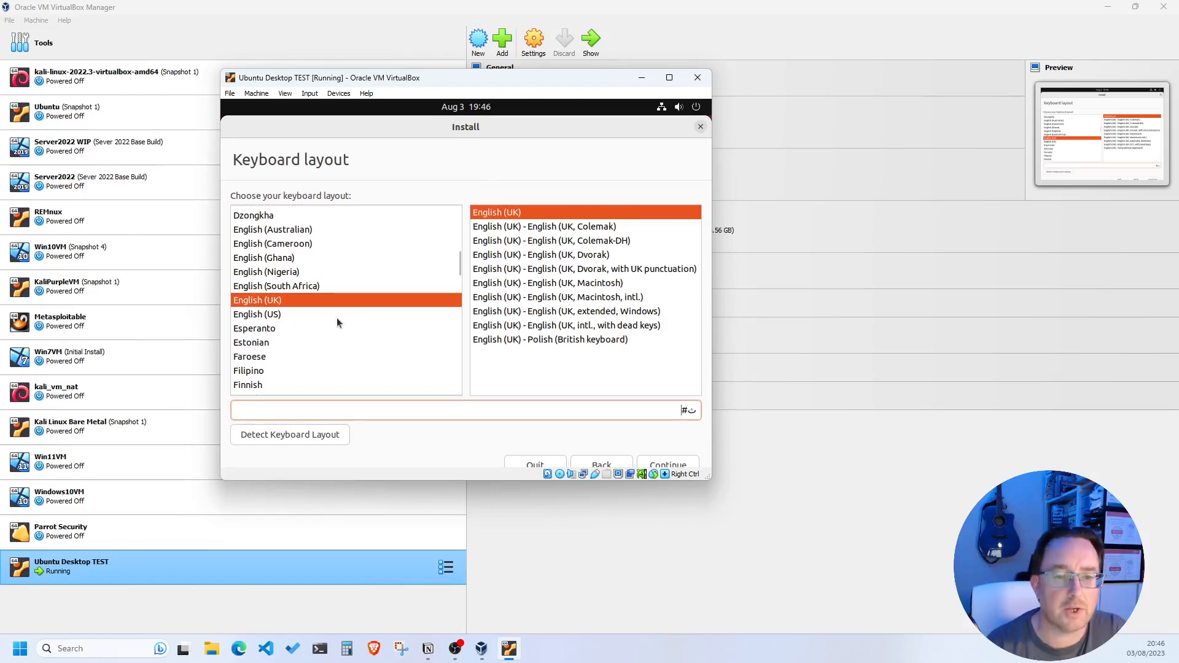
left_click(647, 461)
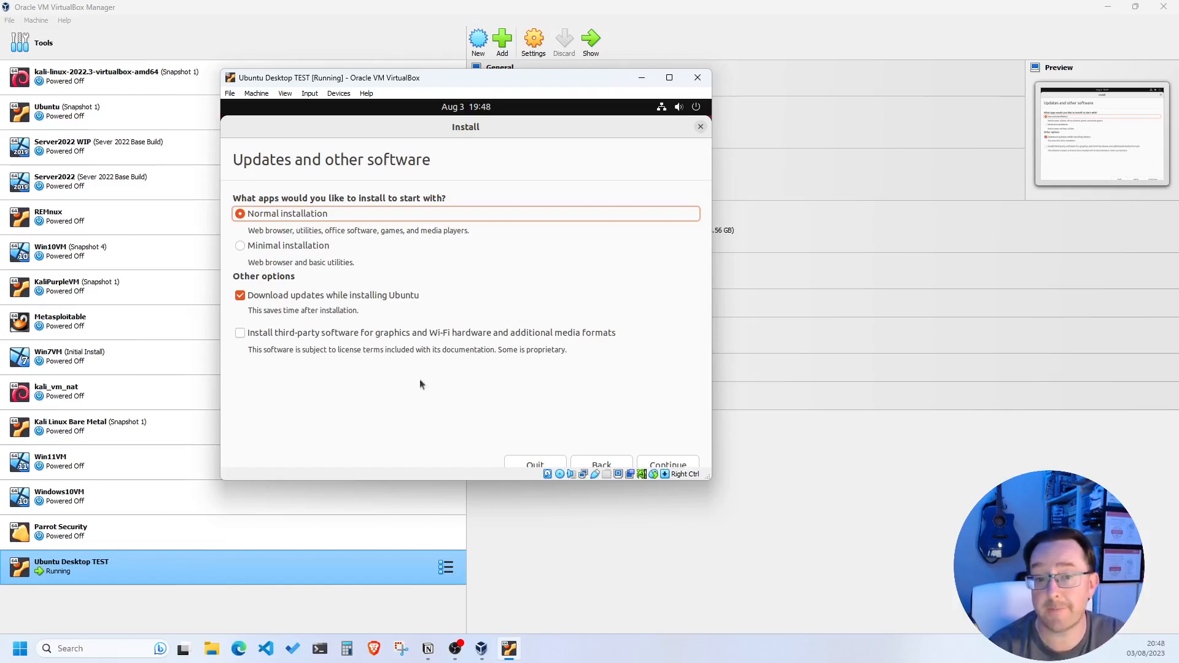
Uncheck 'Download updates while installing Ubuntu' and continue to Installation type
left_click(241, 300)
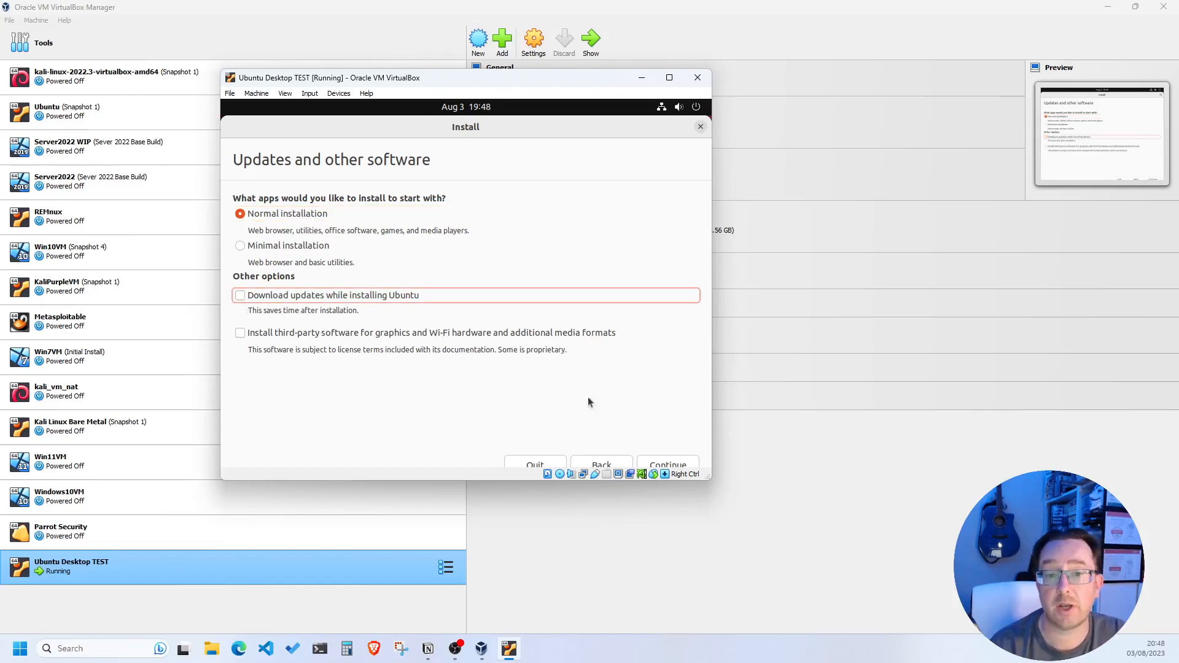
left_click(661, 466)
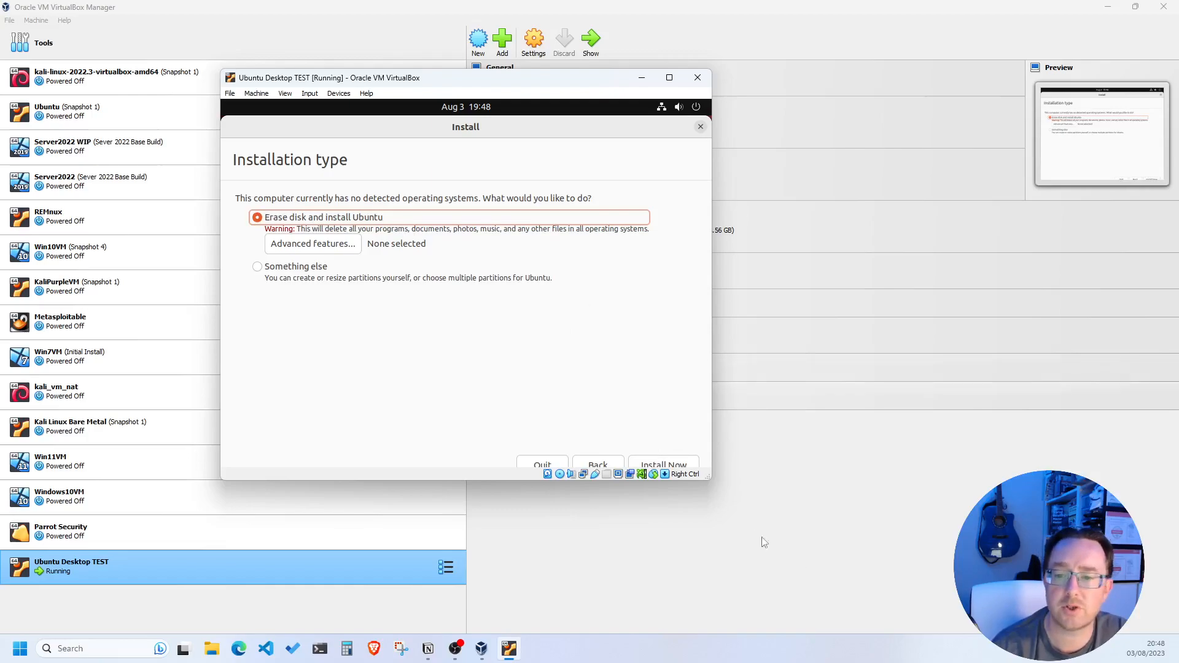
Keep 'Erase disk and install Ubuntu' and choose Install Now
left_click(680, 464)
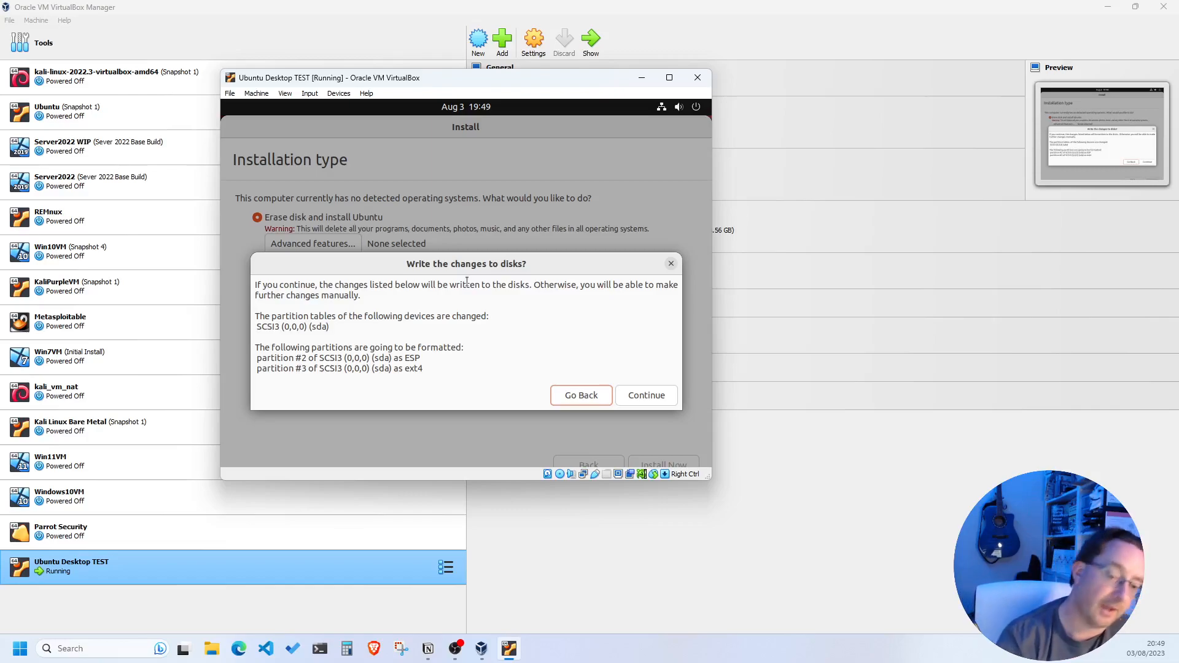
Confirm writing the partition changes to disk, then accept the London time zone
left_click(643, 398)
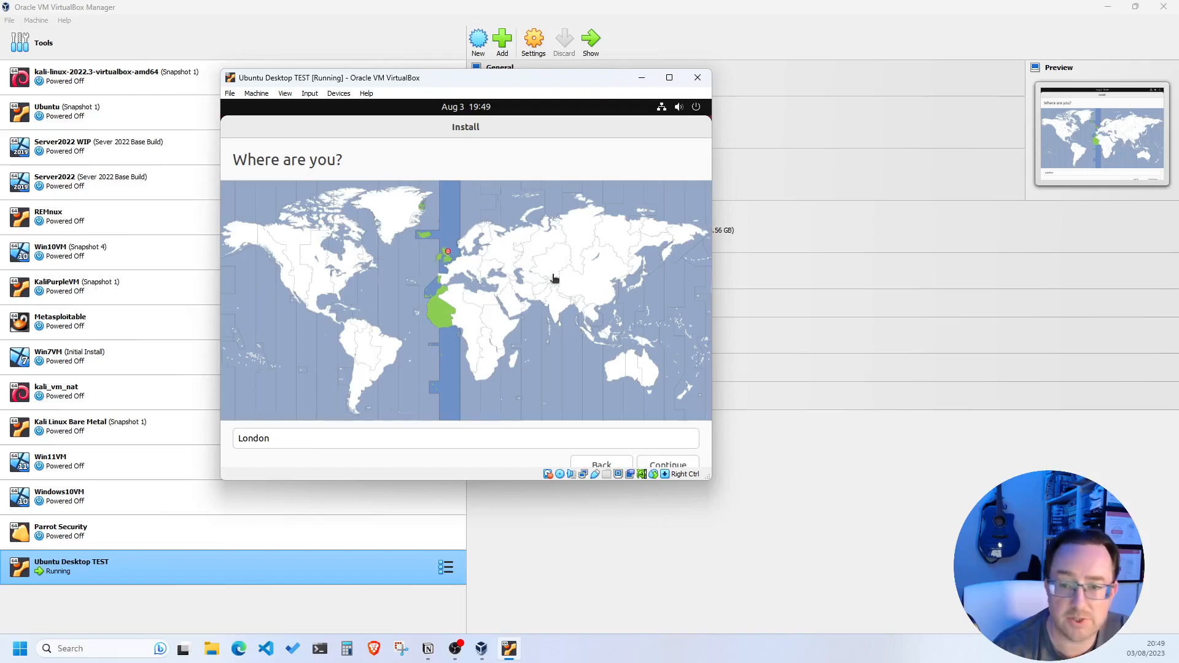
left_click(678, 462)
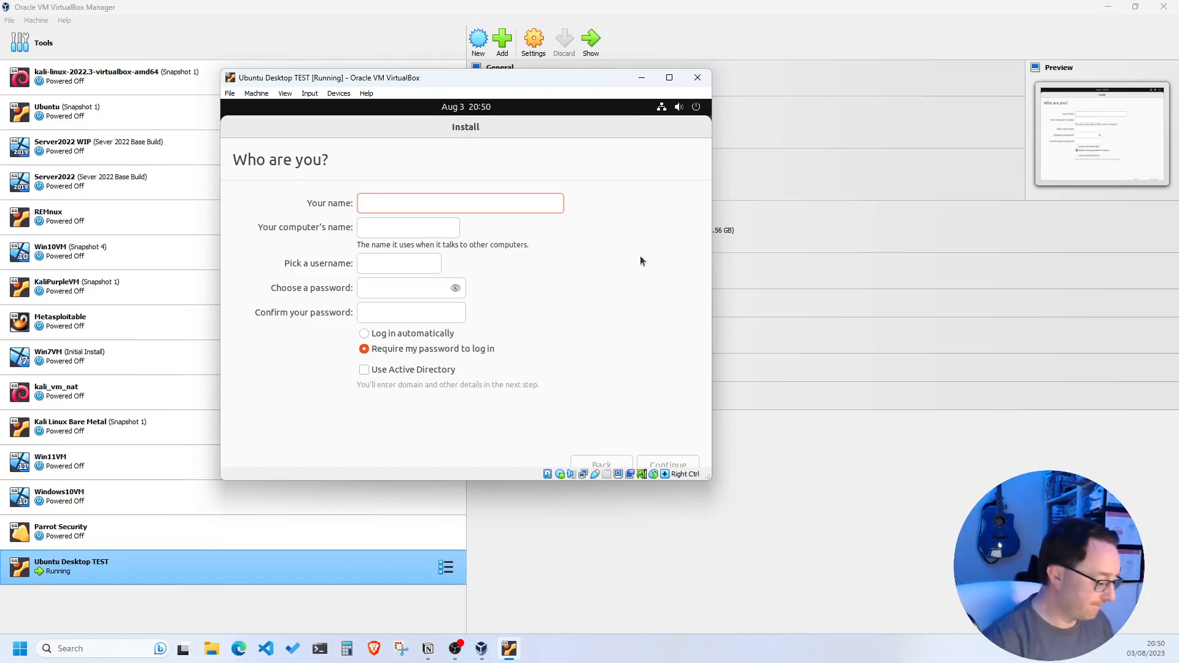
Enter the user's name, trim 'VirtualBox' from the computer name, set and confirm the account password, and reveal it
type("Rich")
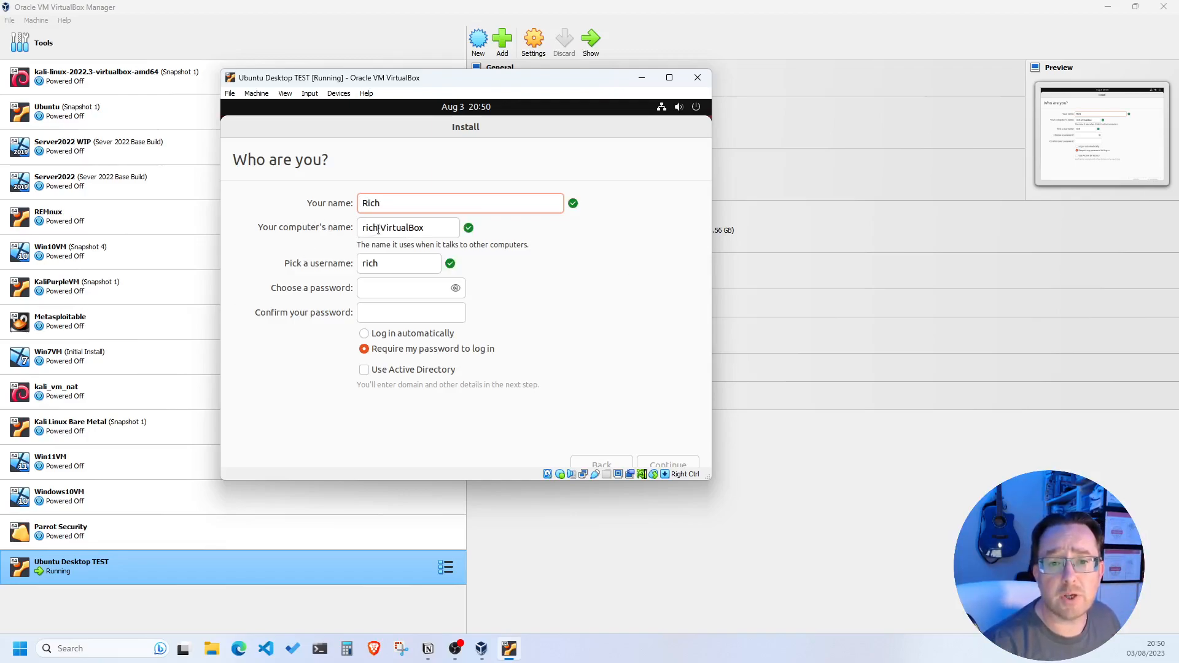
left_click_drag(425, 228, 383, 231)
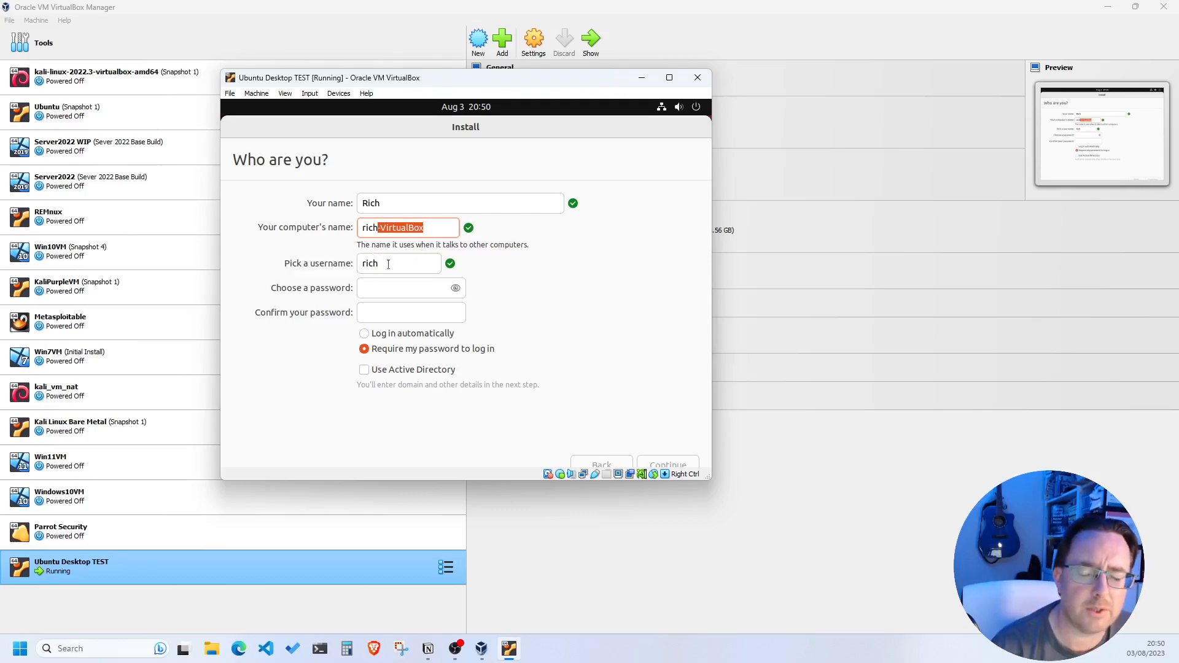
left_click(393, 292)
type("password")
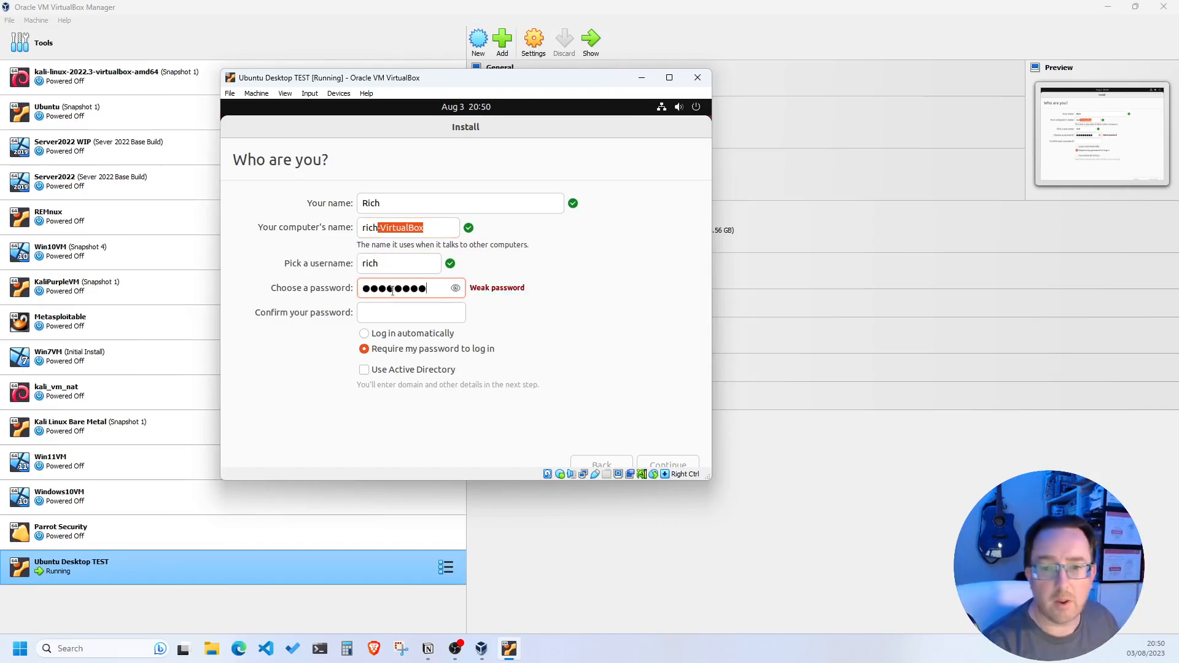
left_click(378, 311)
type("password")
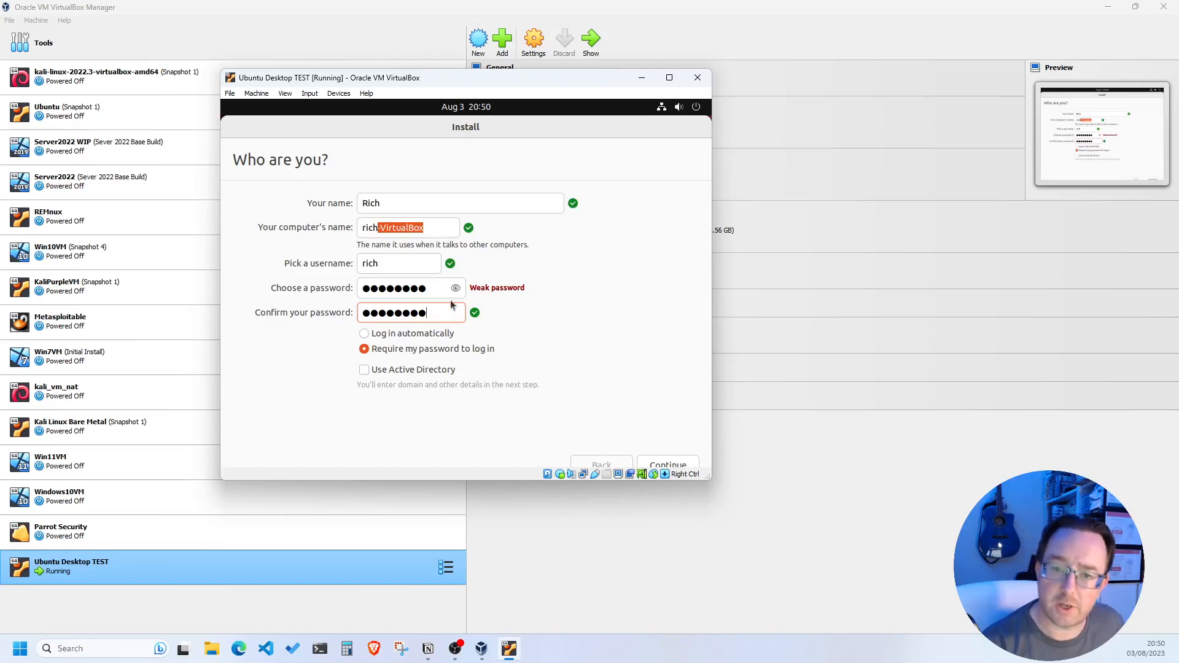
left_click(452, 288)
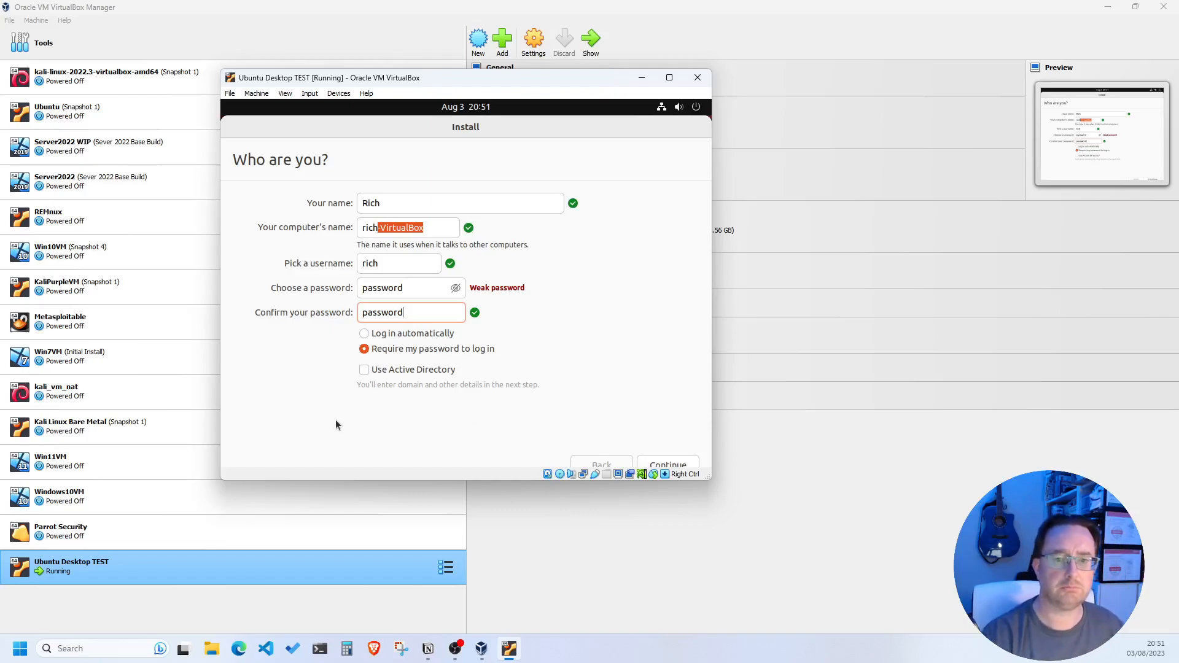
Accept the account details and let the installation run until Installation Complete appears
left_click(686, 465)
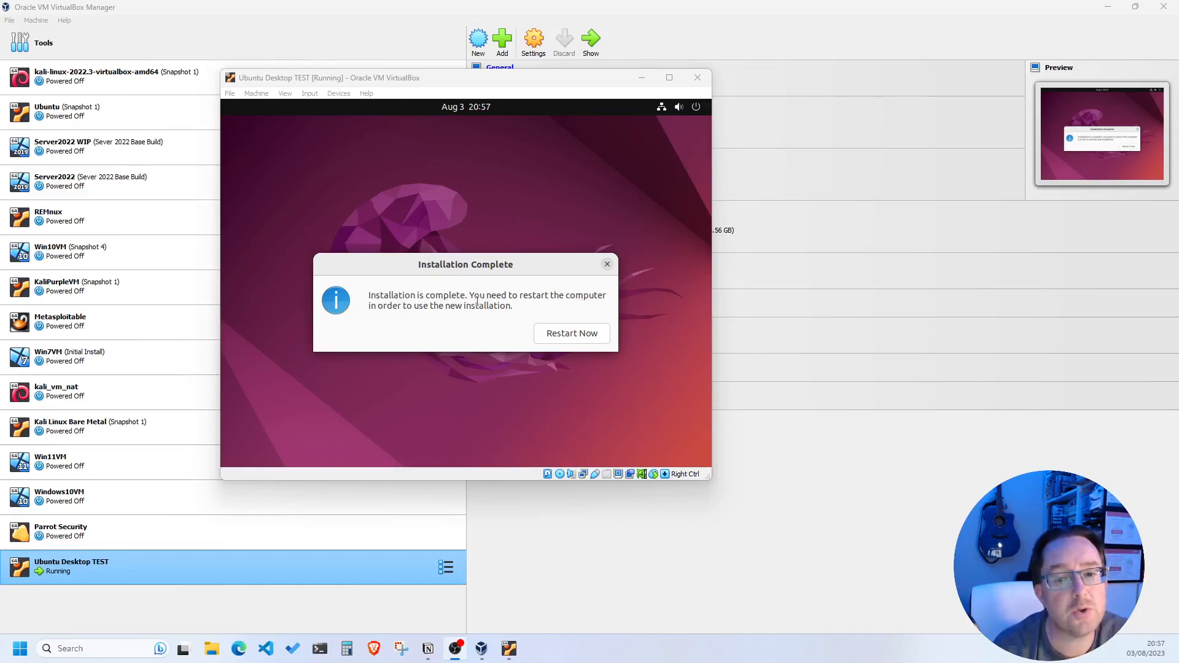
Restart the newly installed Ubuntu VM from the Installation Complete dialog
left_click(573, 332)
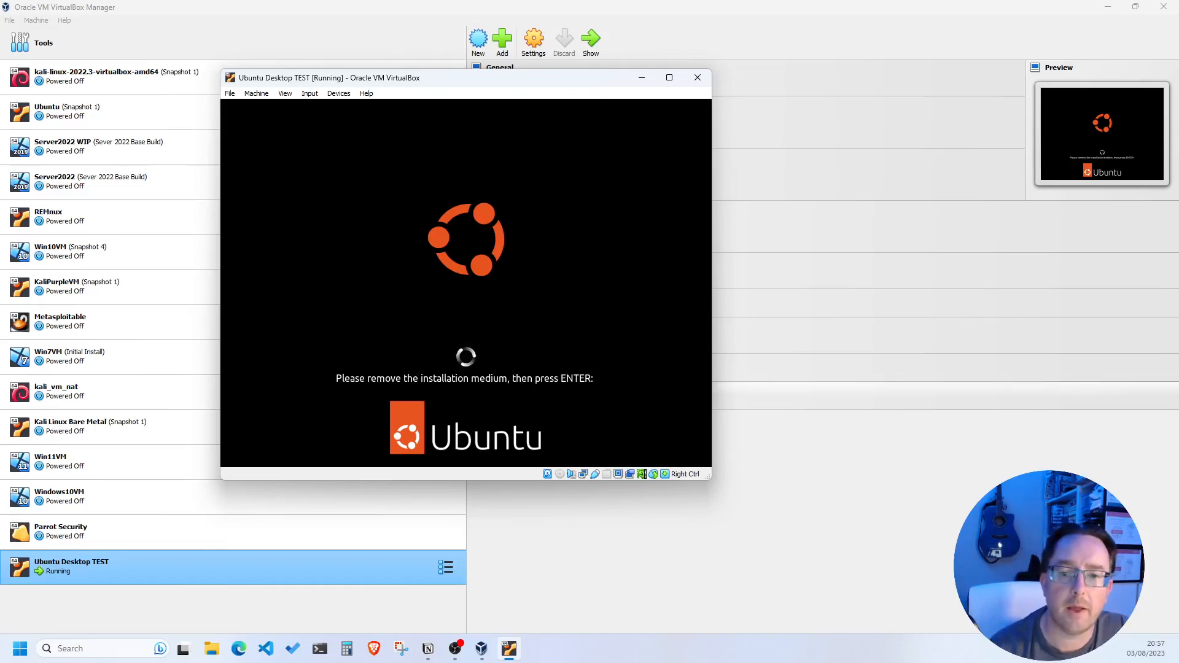
Continue booting past the remove-installation-medium prompt to reach the Ubuntu login screen
key("Return")
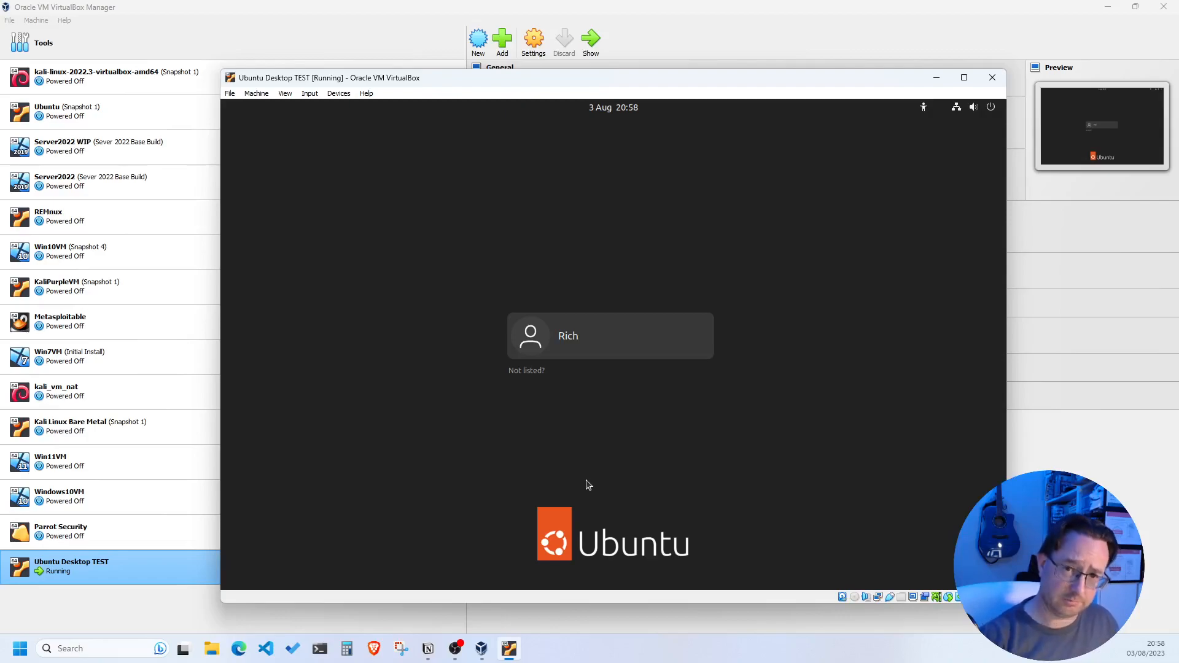
Select the new user account on the login screen and sign in with its password
left_click(580, 338)
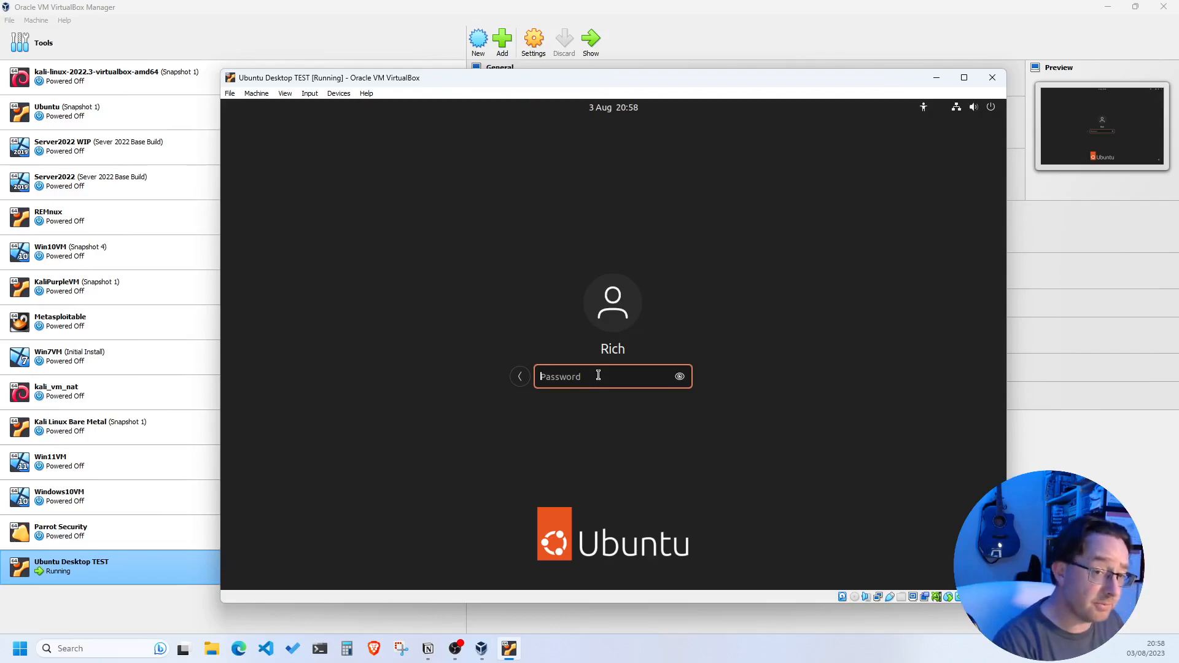
type("********")
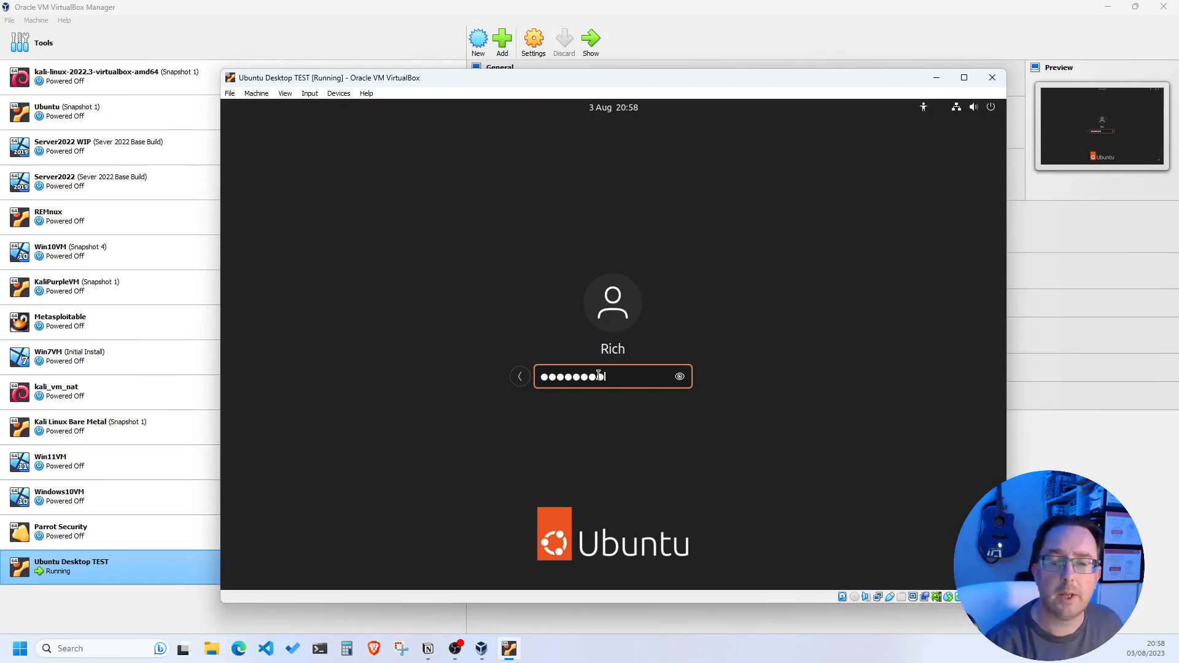
key("Return")
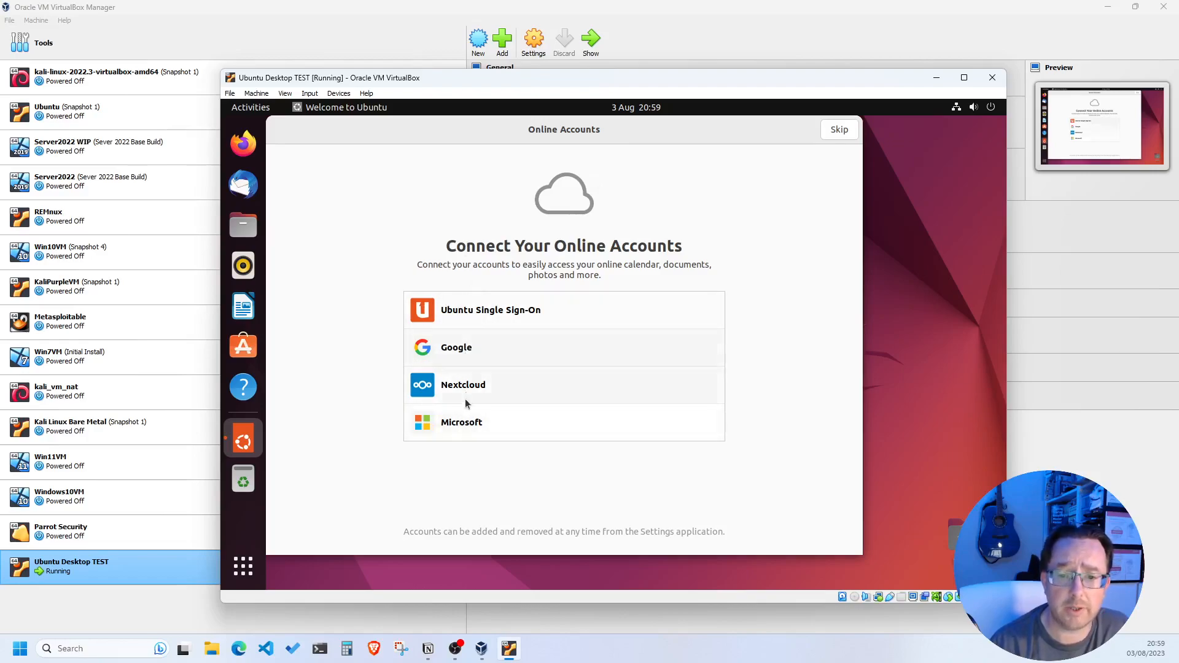
Skip online accounts and Livepatch, choose not to send system info, then finish the welcome wizard
left_click(840, 130)
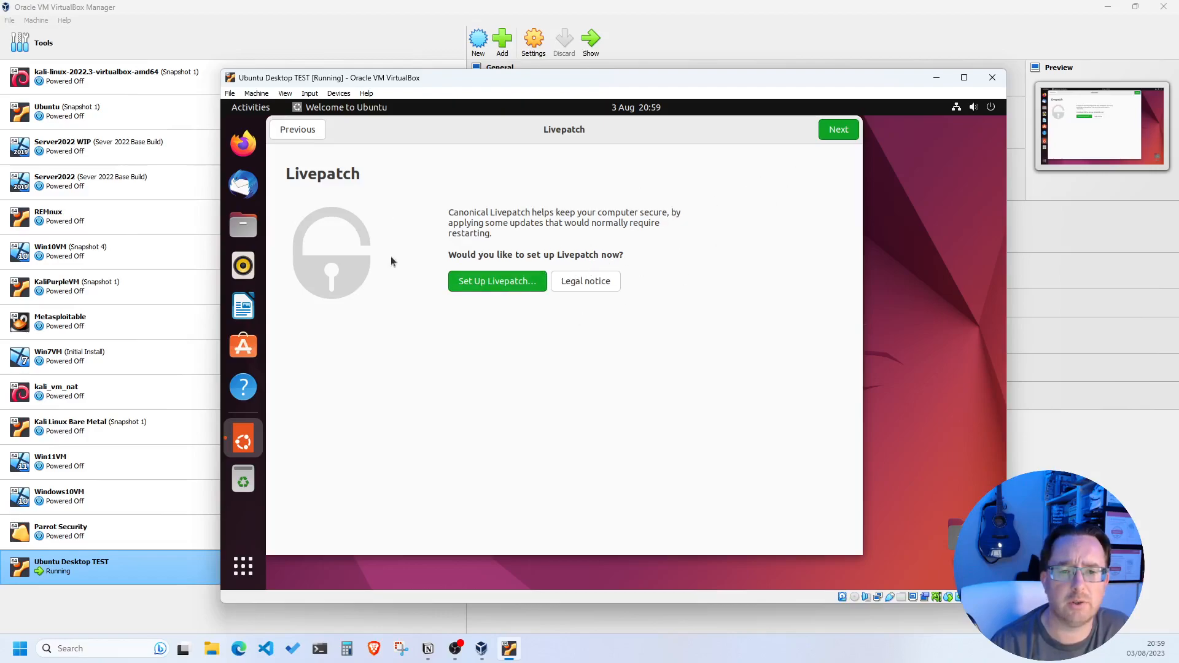
left_click(830, 129)
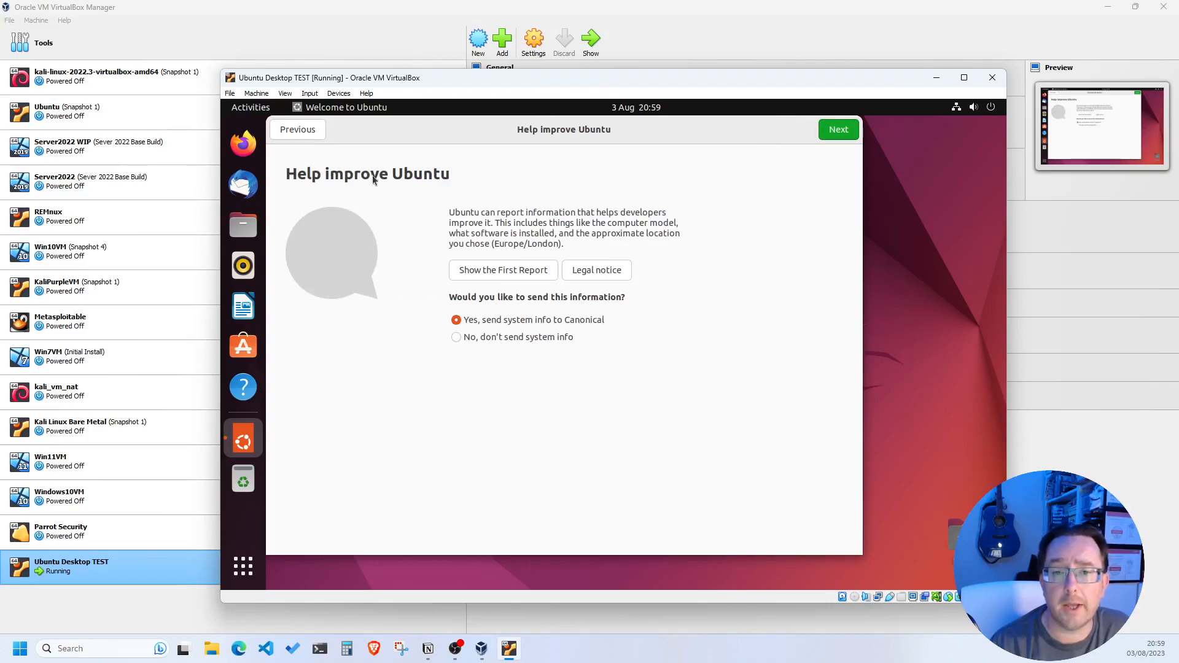
left_click(474, 337)
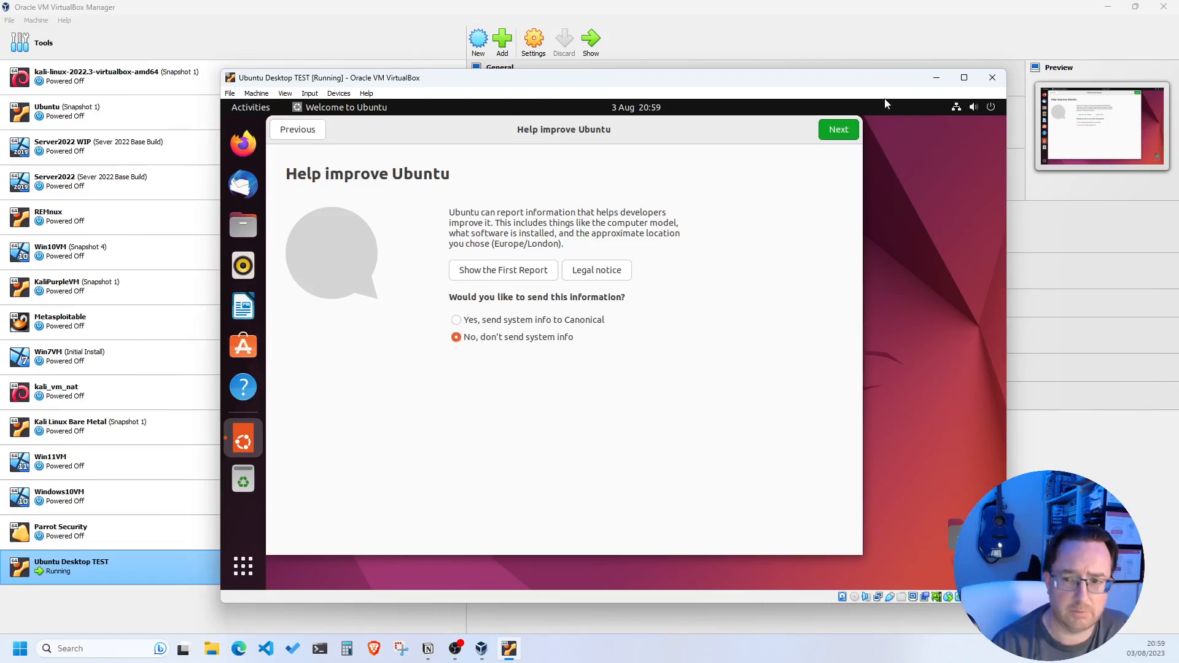
left_click(839, 131)
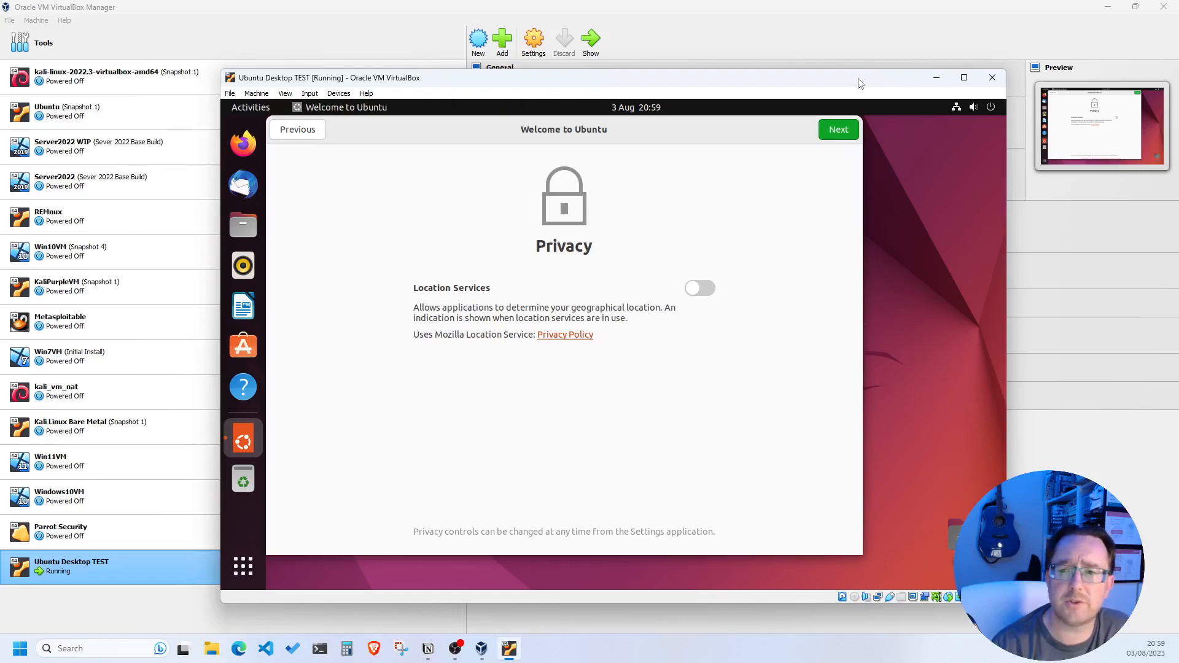
left_click(838, 132)
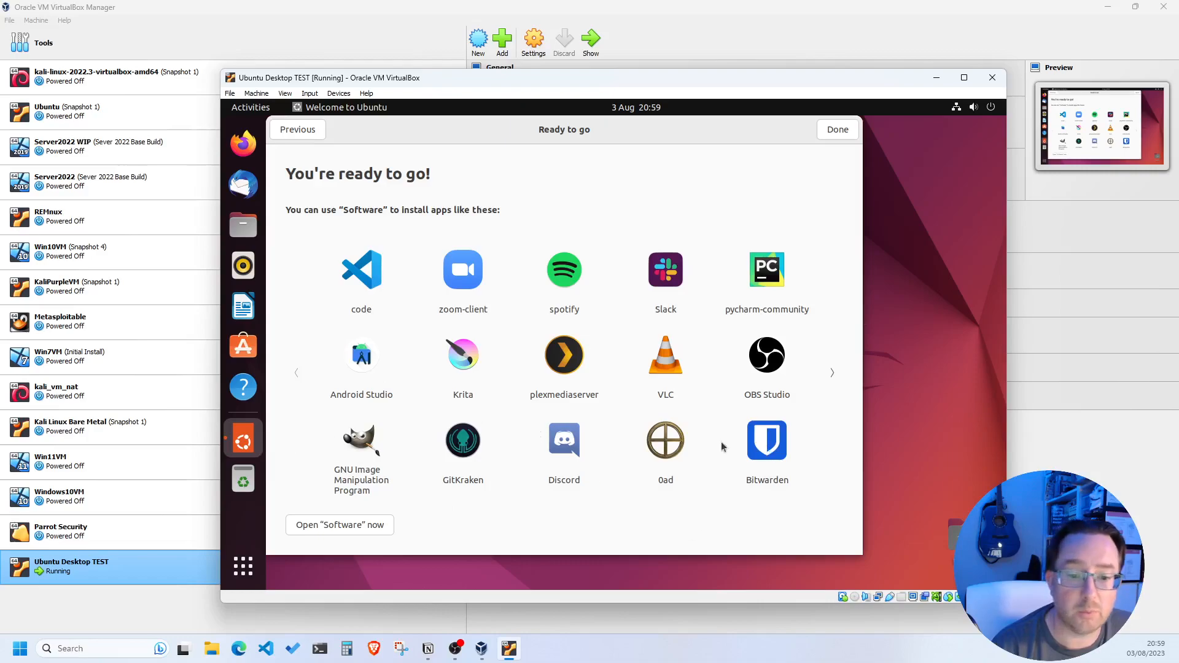
left_click(837, 130)
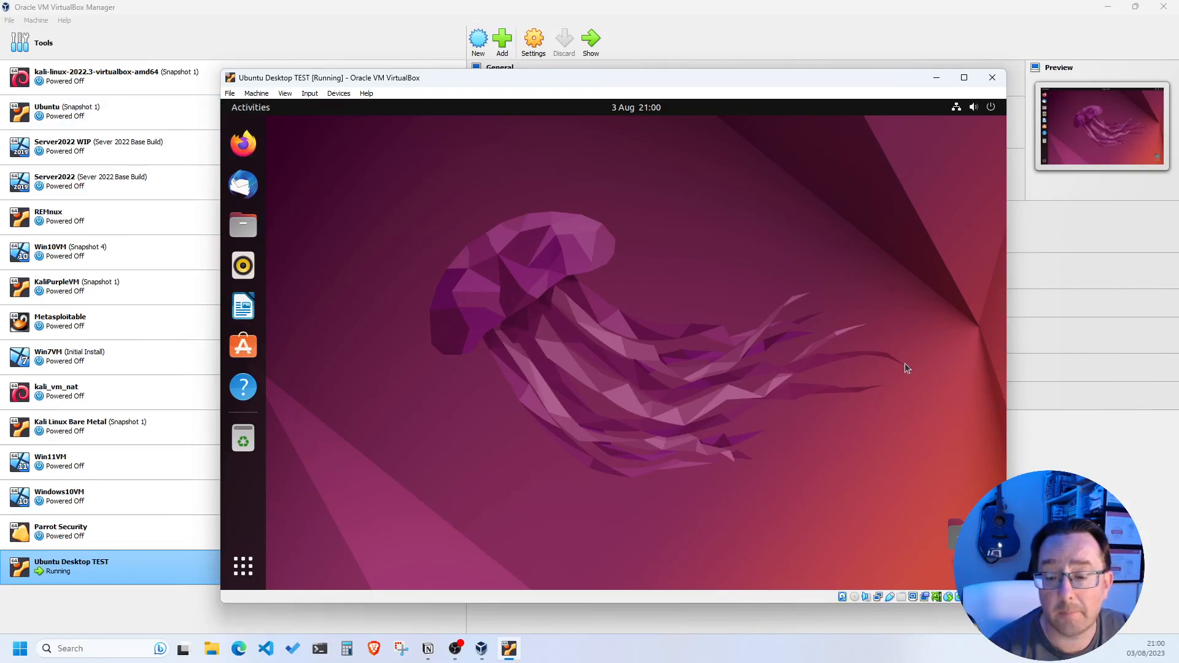
Maximize the VM window and open Display Settings from the Ubuntu desktop's right-click menu
left_click_drag(751, 83, 650, 53)
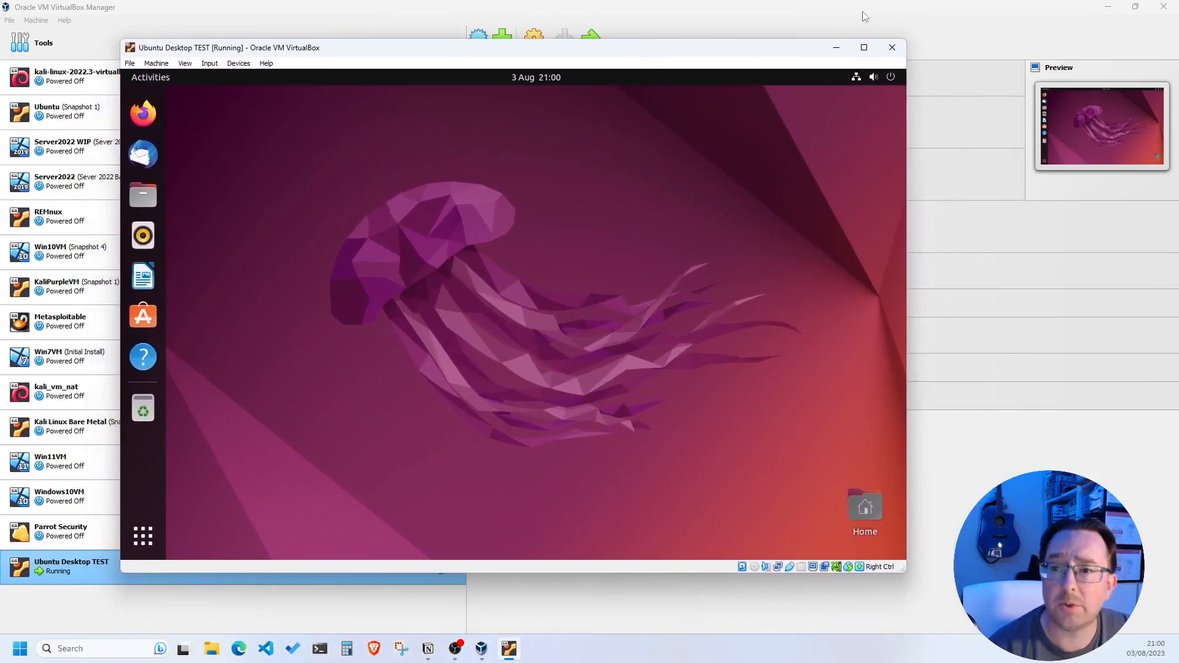
left_click(864, 48)
right_click(455, 299)
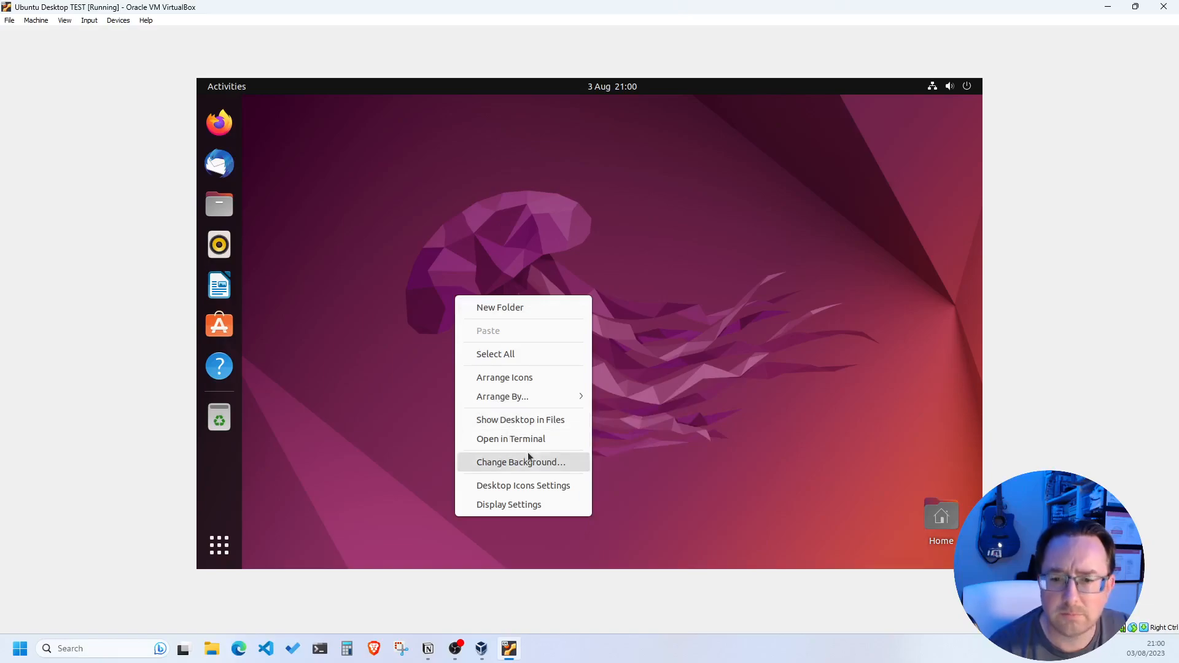
left_click(513, 506)
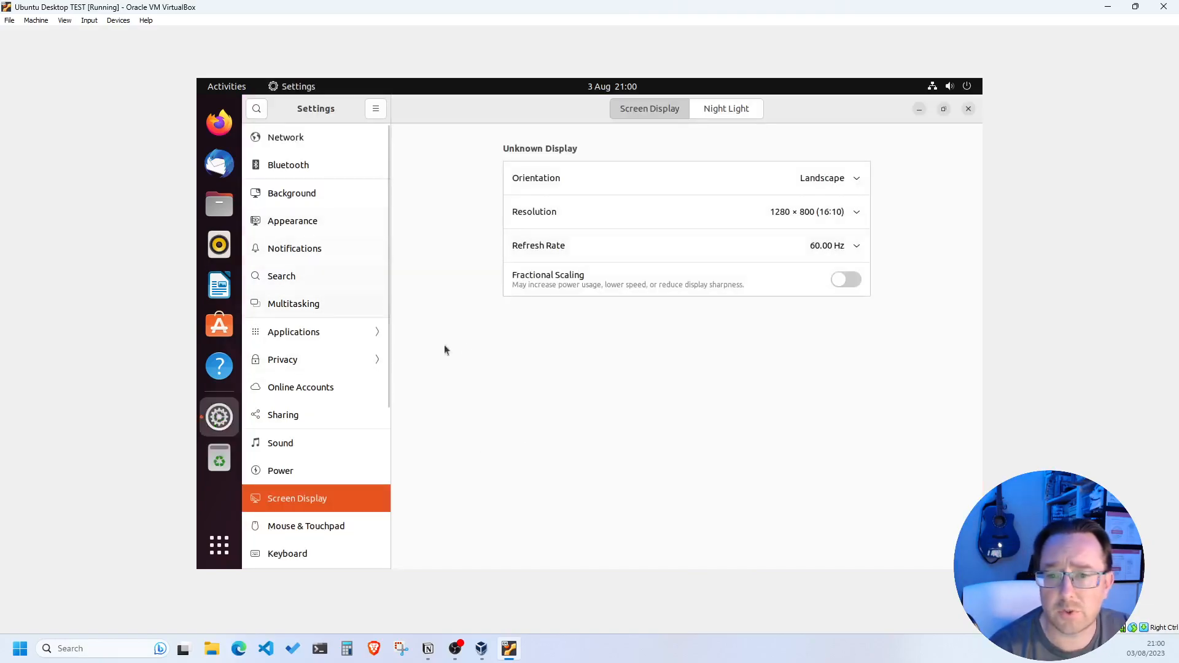
Apply and keep the 1920 × 1080 (16:9) resolution, then re-maximize the VM window
left_click(854, 213)
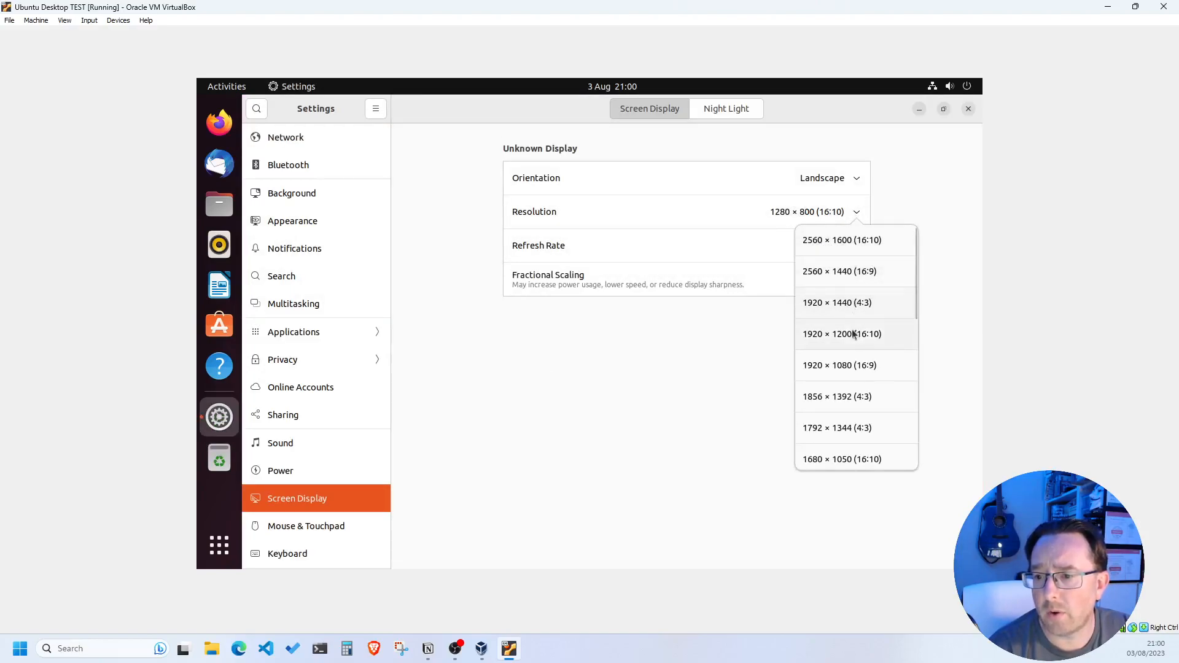
left_click(842, 364)
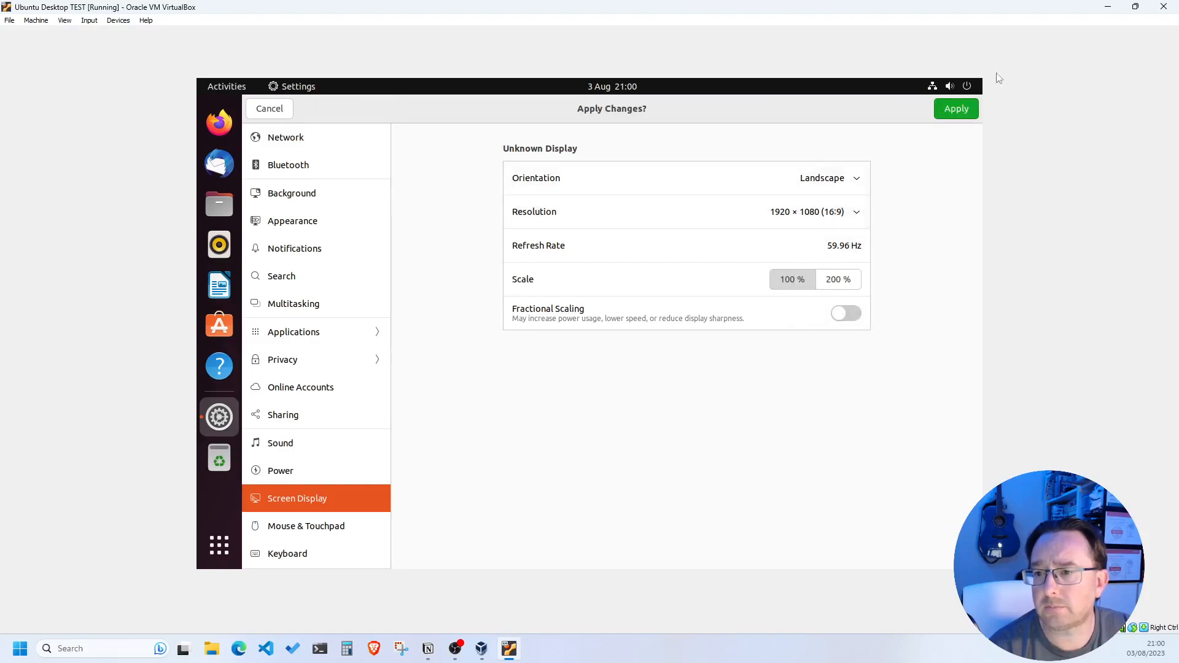
left_click(956, 109)
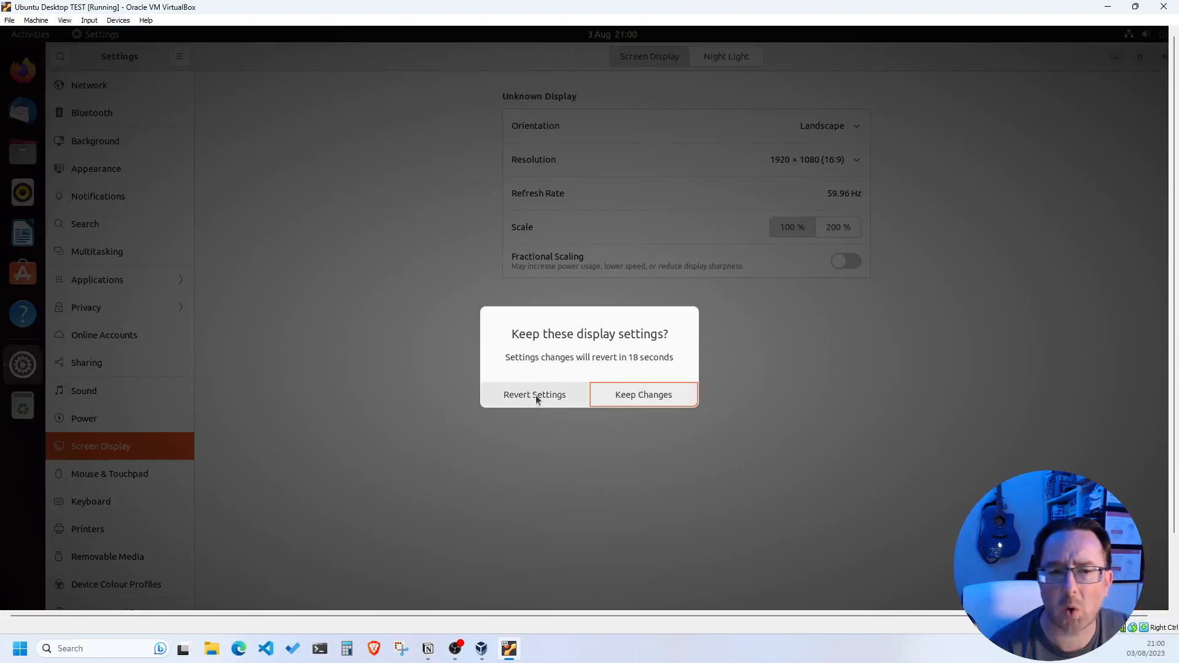
left_click(628, 395)
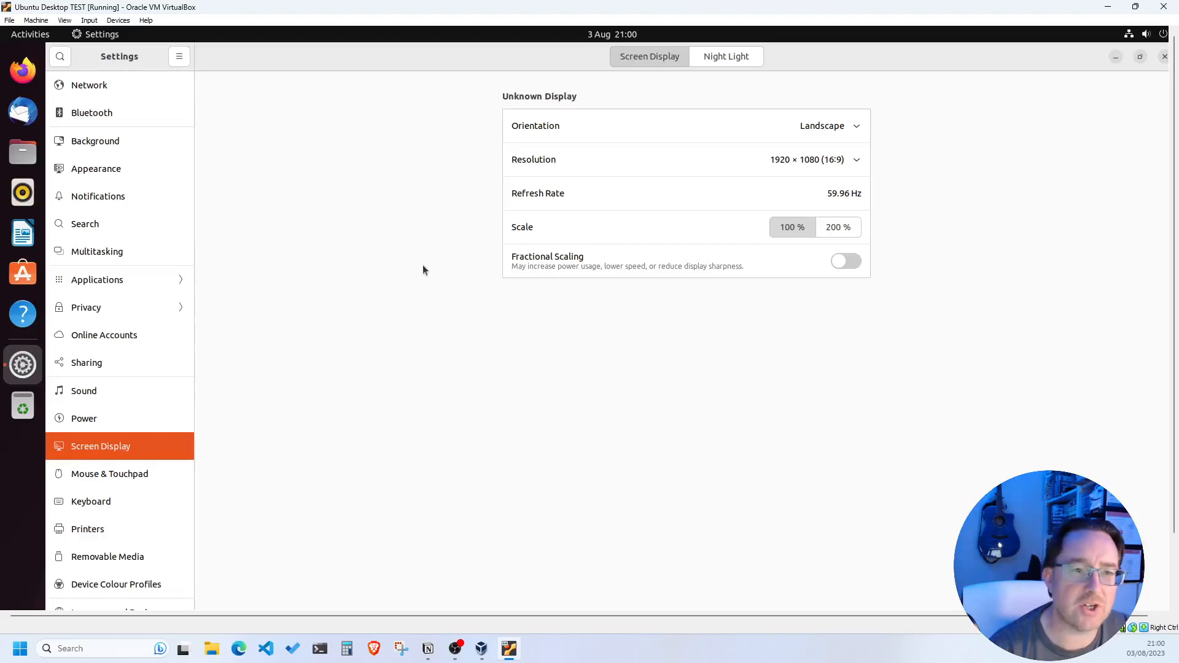
left_click(1135, 6)
left_click(864, 47)
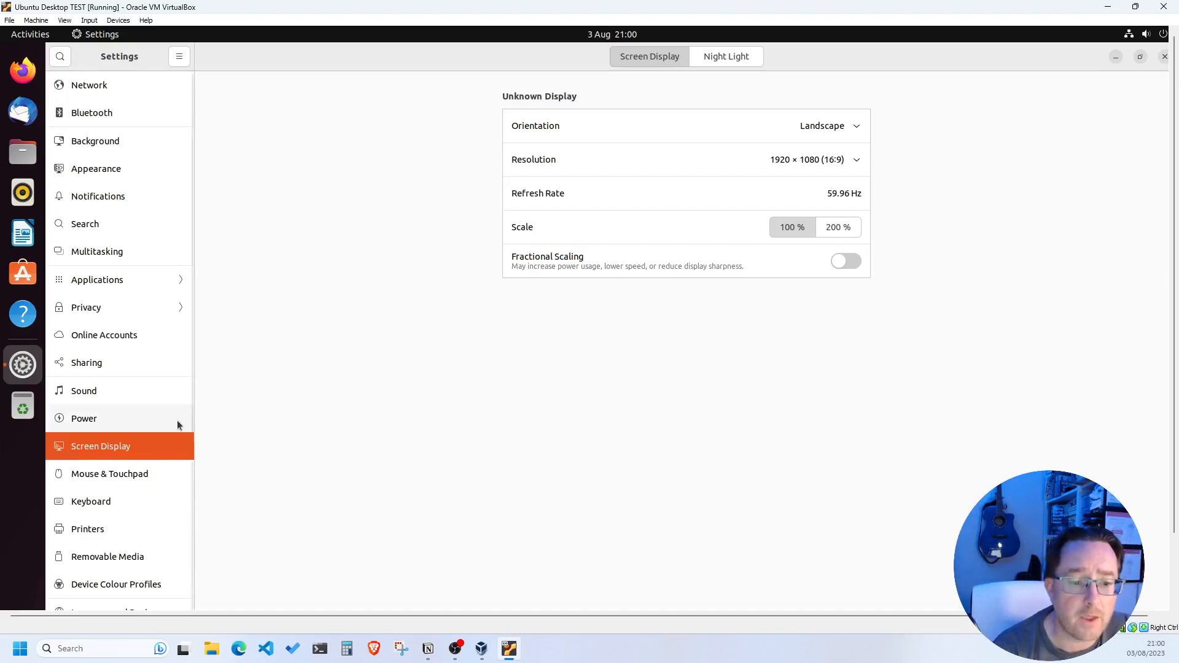
scroll(178, 419, "down", 1)
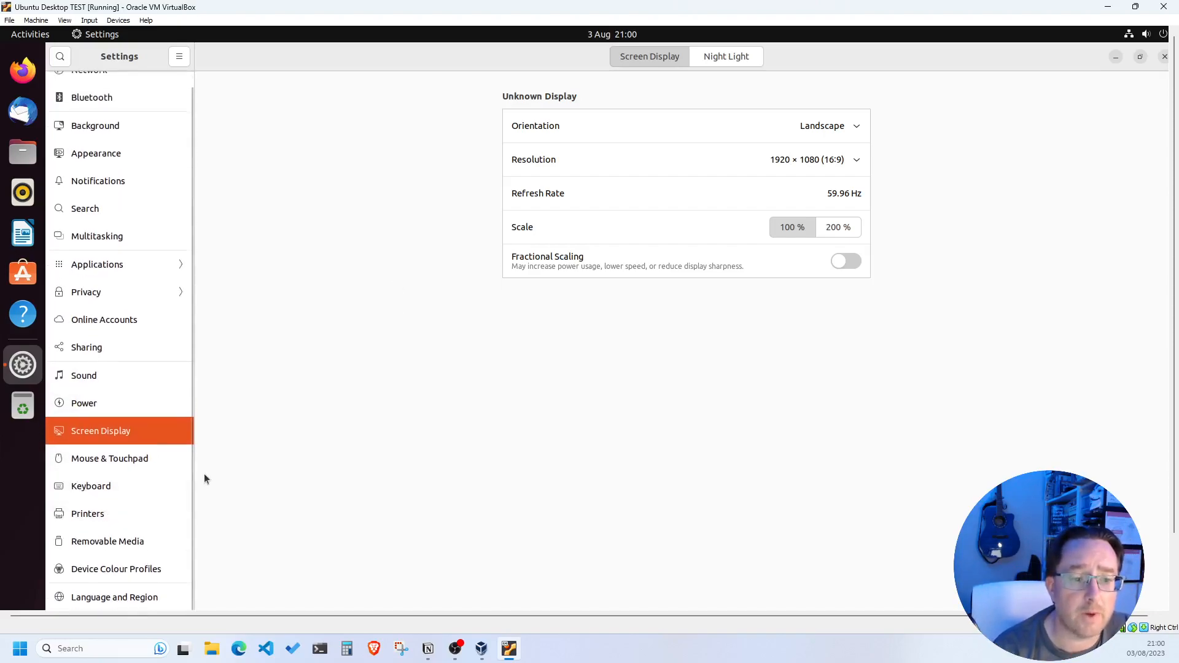
Close Settings and adjust the VM display view so the window fills the screen
left_click(1164, 56)
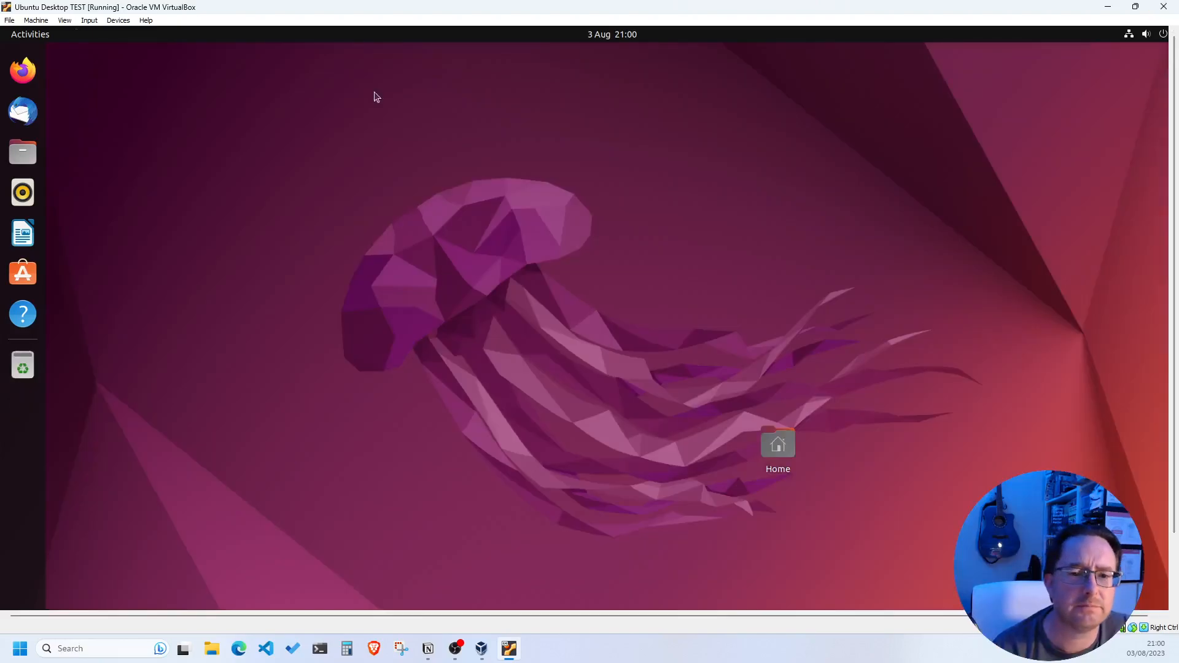
left_click(67, 24)
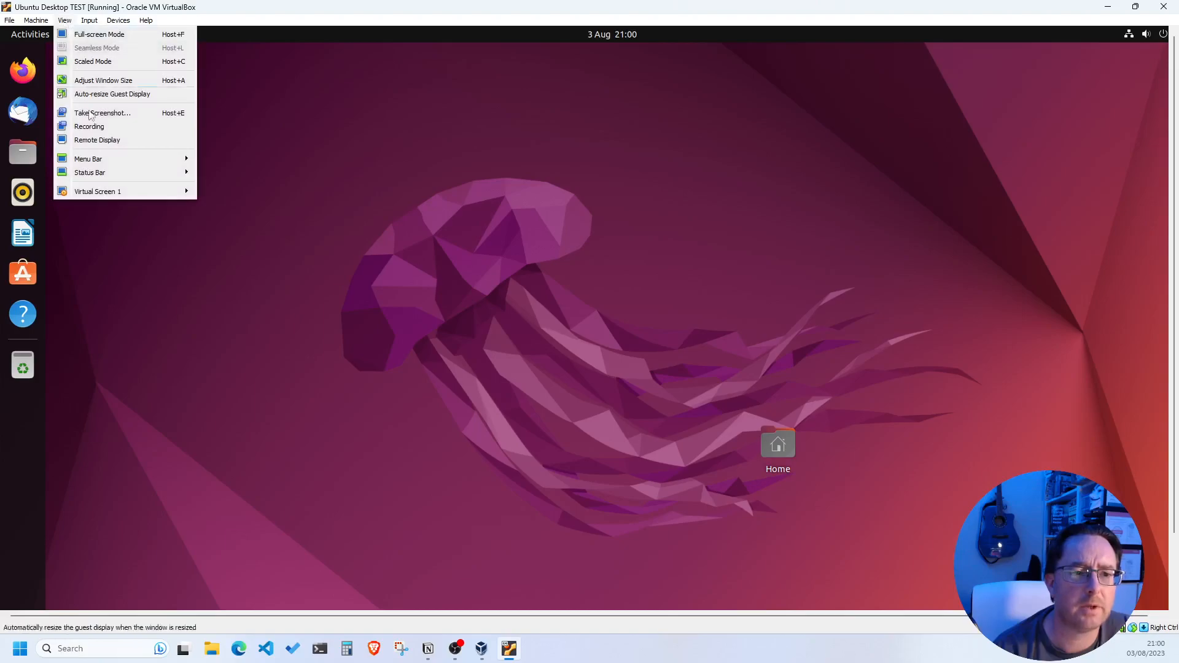
left_click(106, 94)
left_click(65, 21)
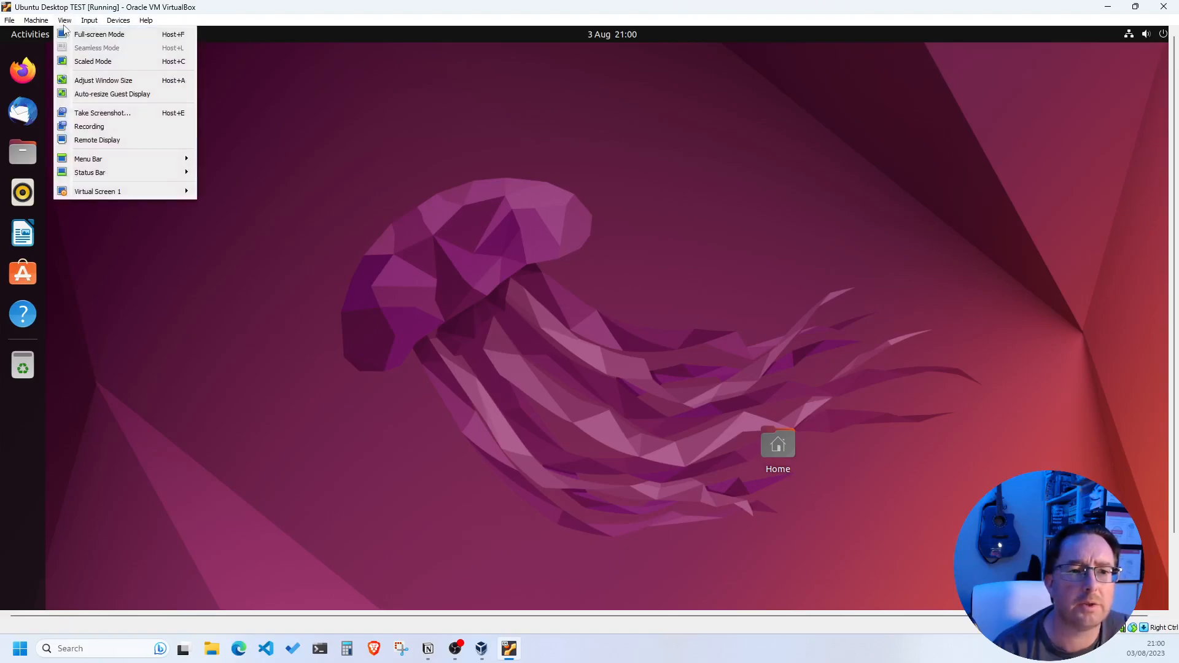
left_click(93, 89)
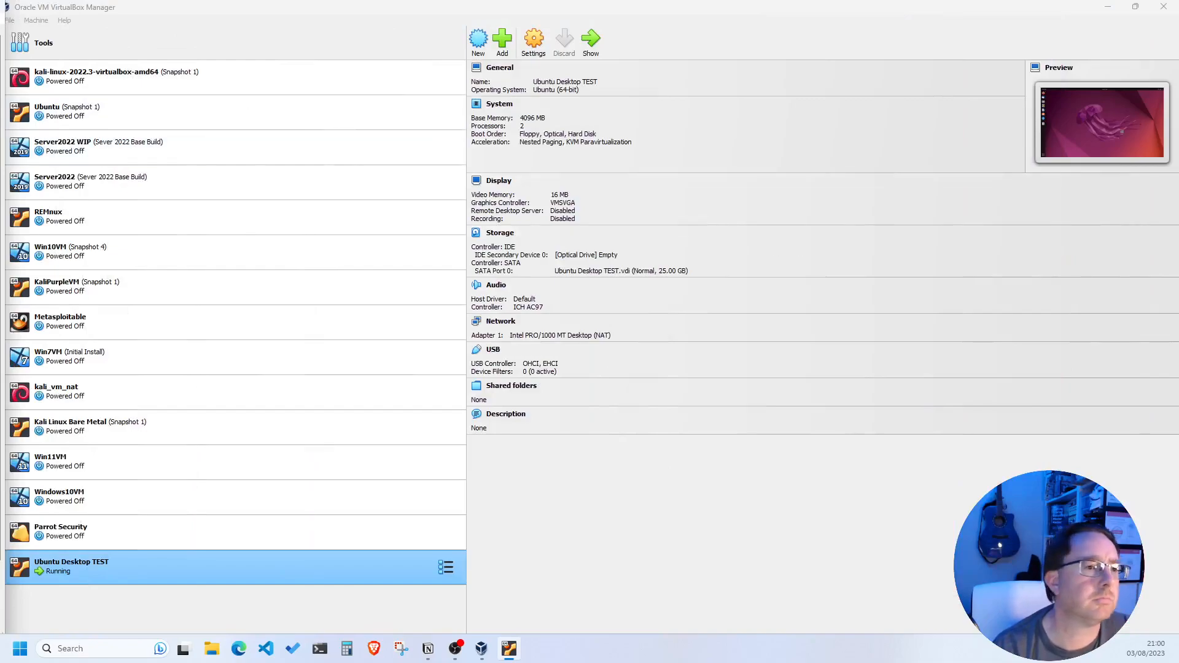
left_click_drag(0, 46, 886, 3)
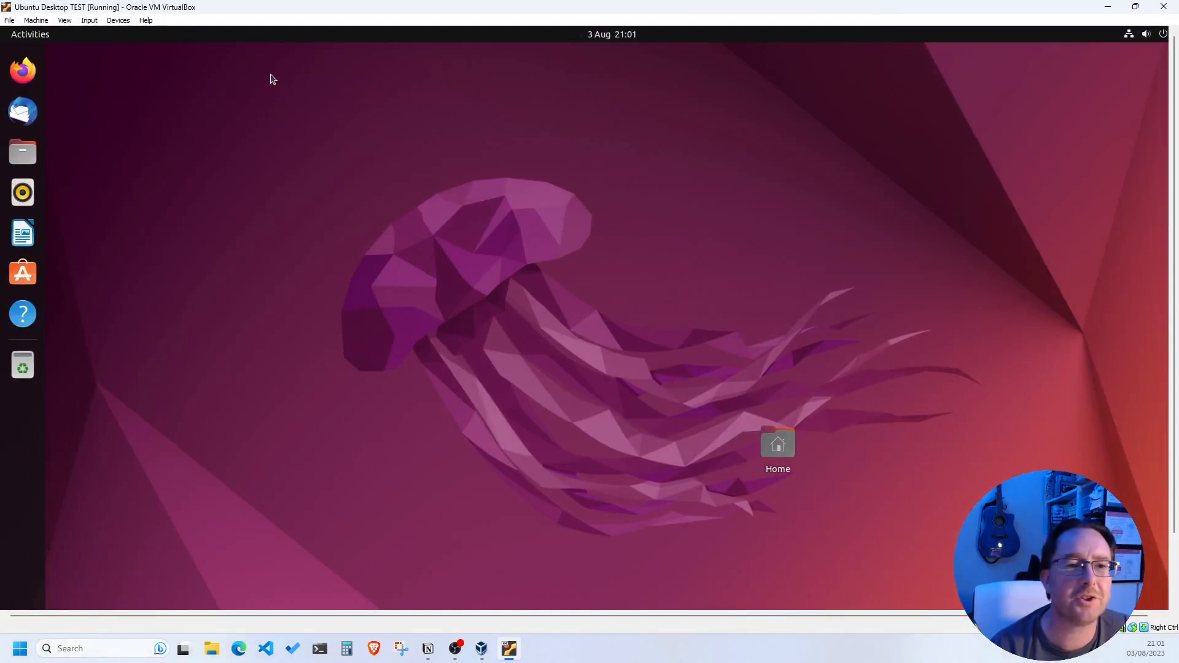
Drag the Home desktop icon to the top-left corner of the Ubuntu desktop
left_click_drag(922, 616, 933, 615)
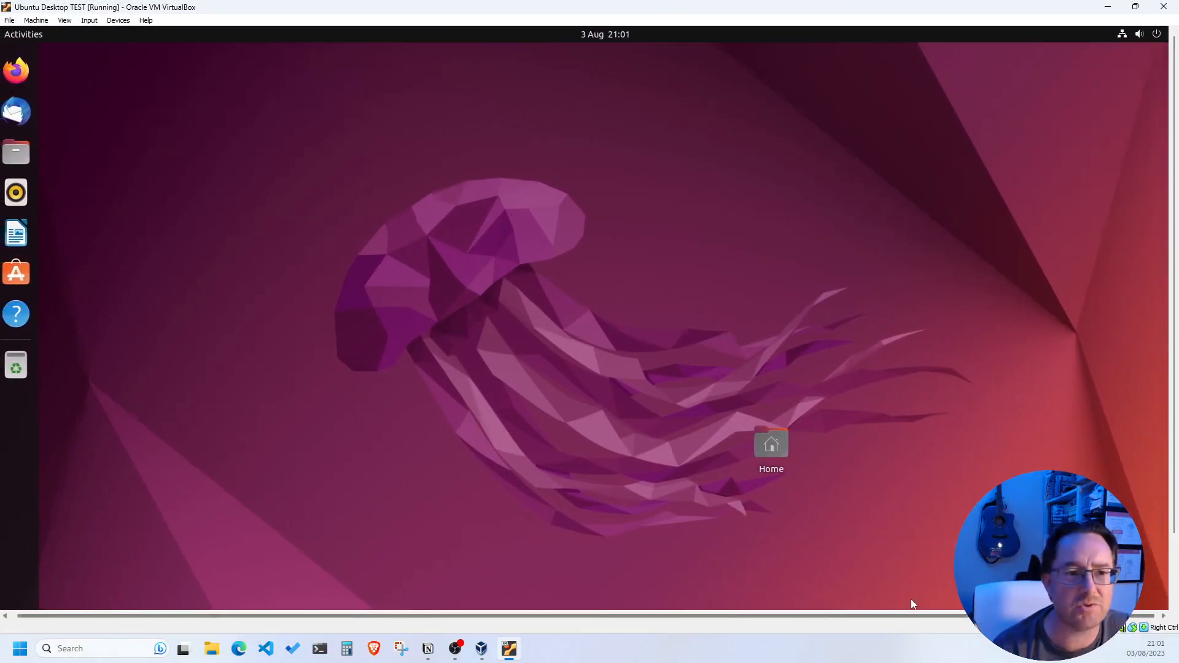
left_click_drag(935, 616, 910, 617)
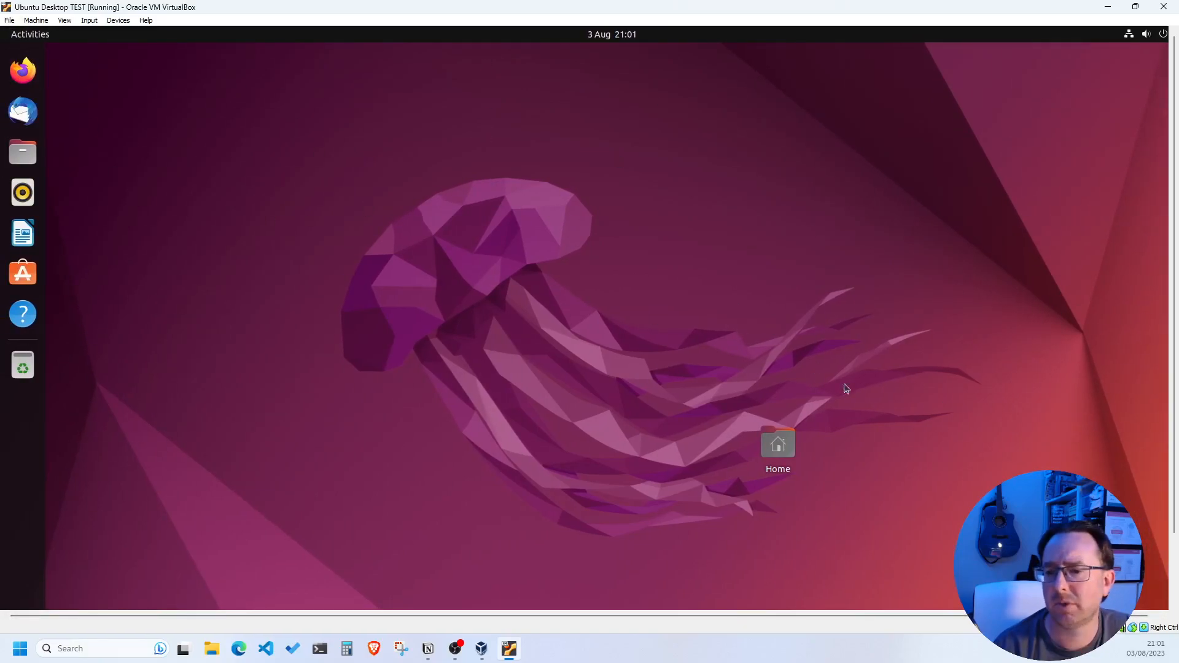
left_click_drag(778, 443, 105, 111)
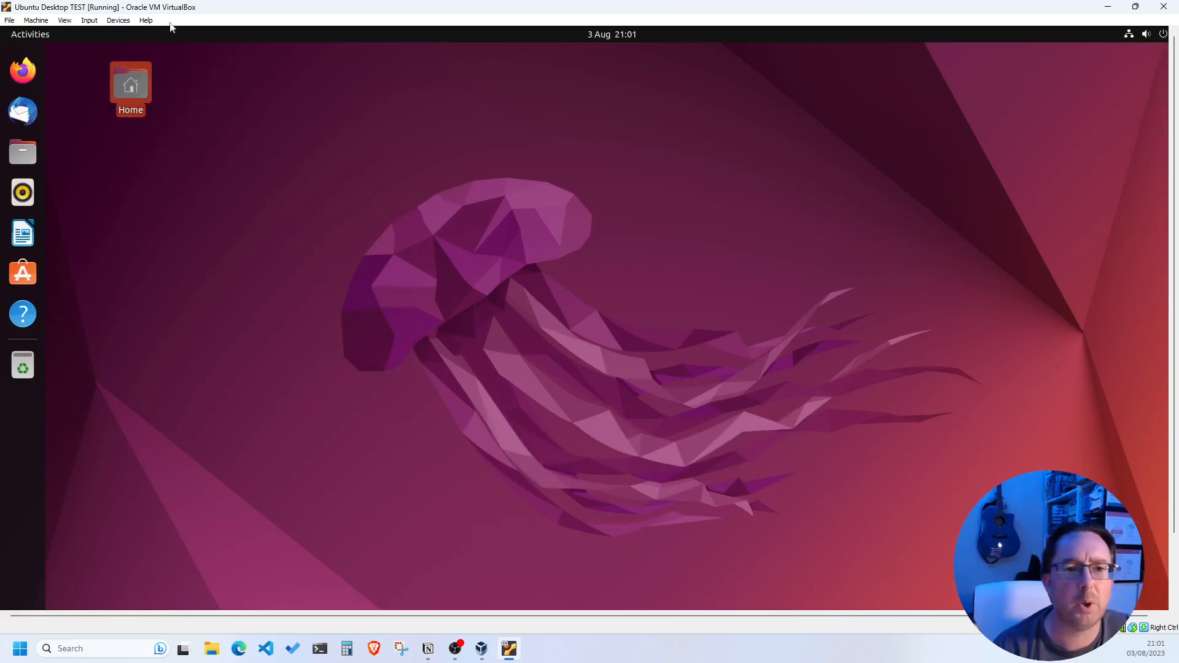
Insert the Guest Additions CD image from the Devices menu and open the VBox_GAs disc
left_click(111, 22)
mouse_move(146, 21)
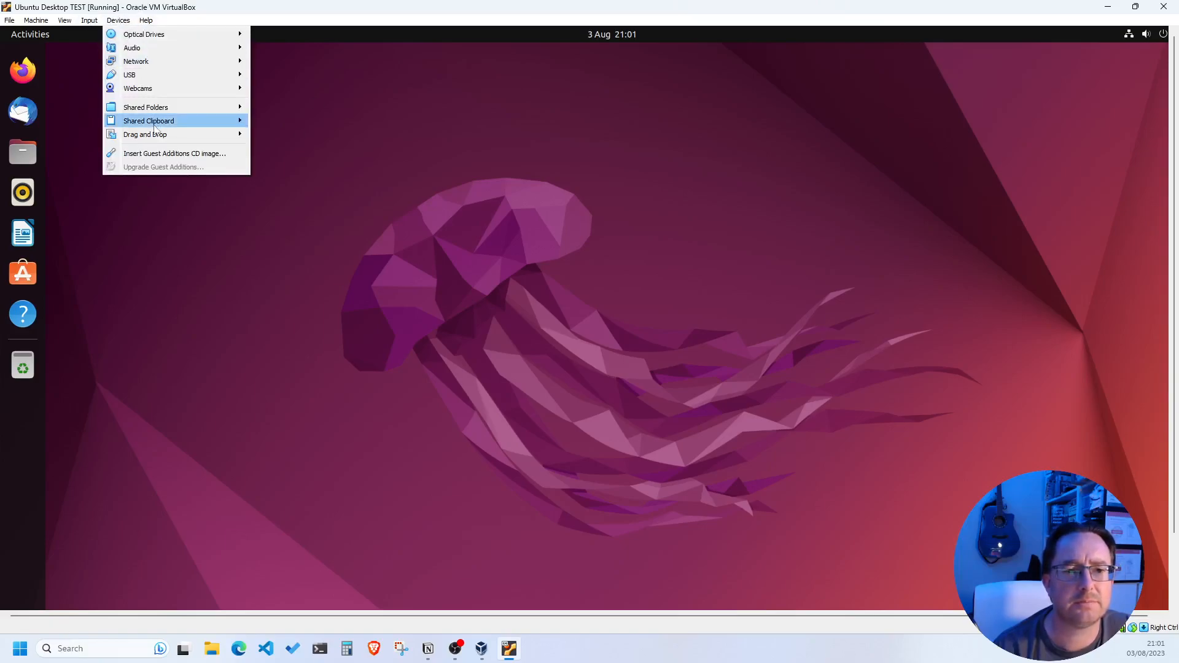
left_click(160, 156)
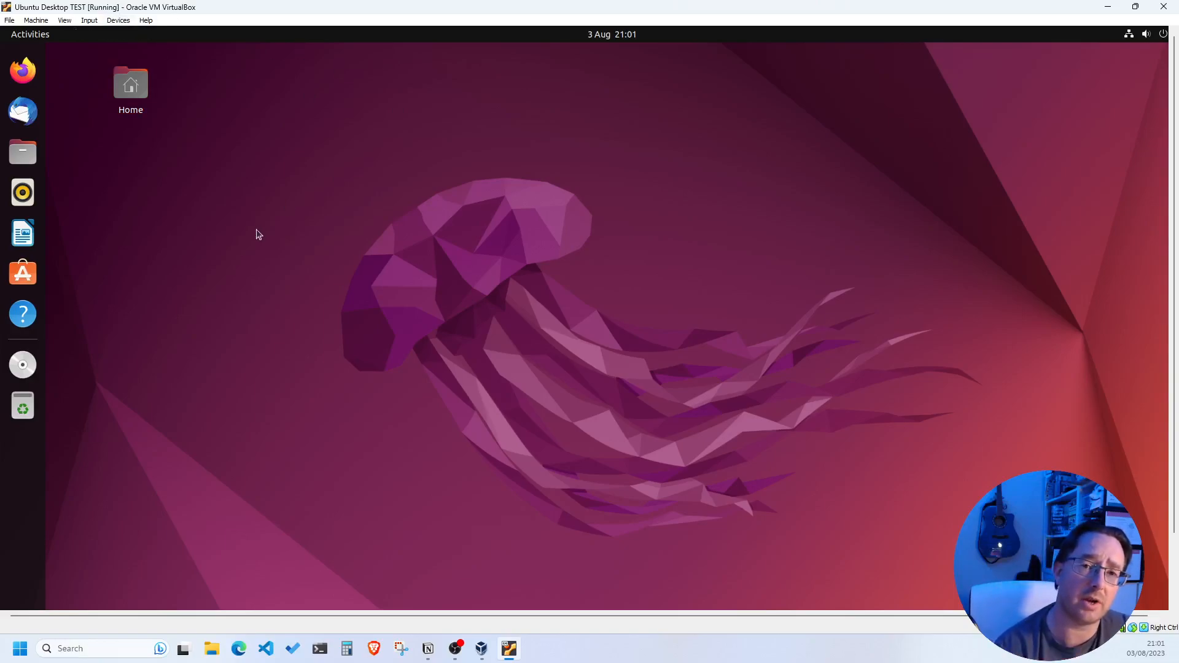
left_click(18, 365)
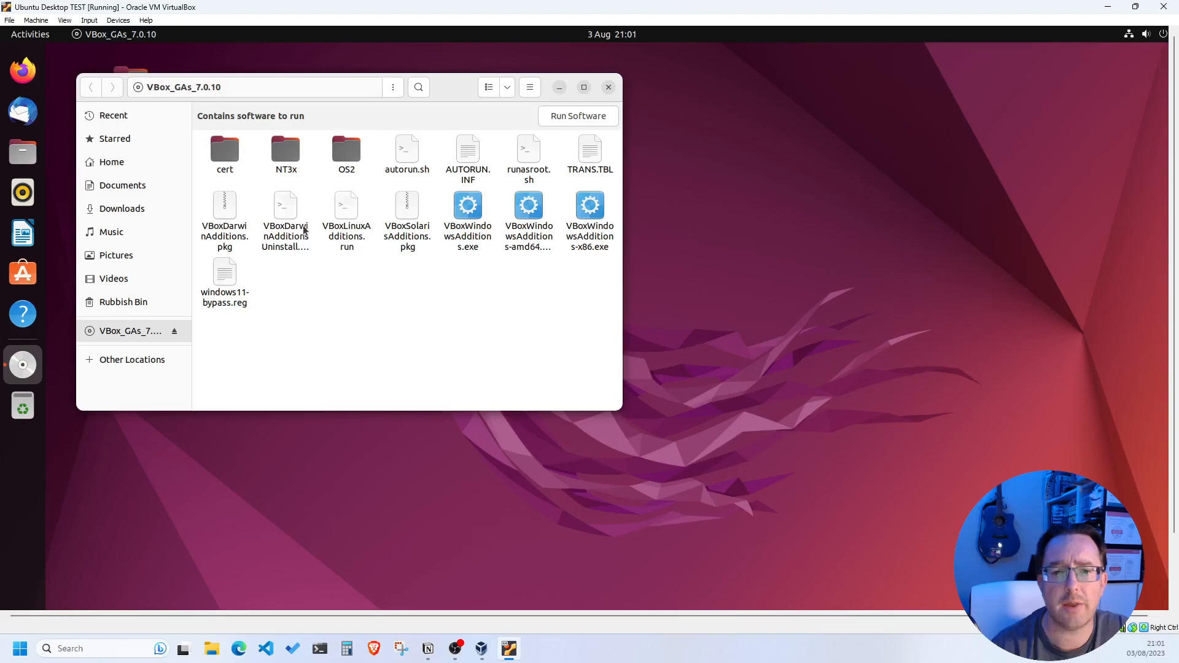
Open VBoxLinuxAdditions.run in the text editor and shift the disc's Files window right
double_click(351, 214)
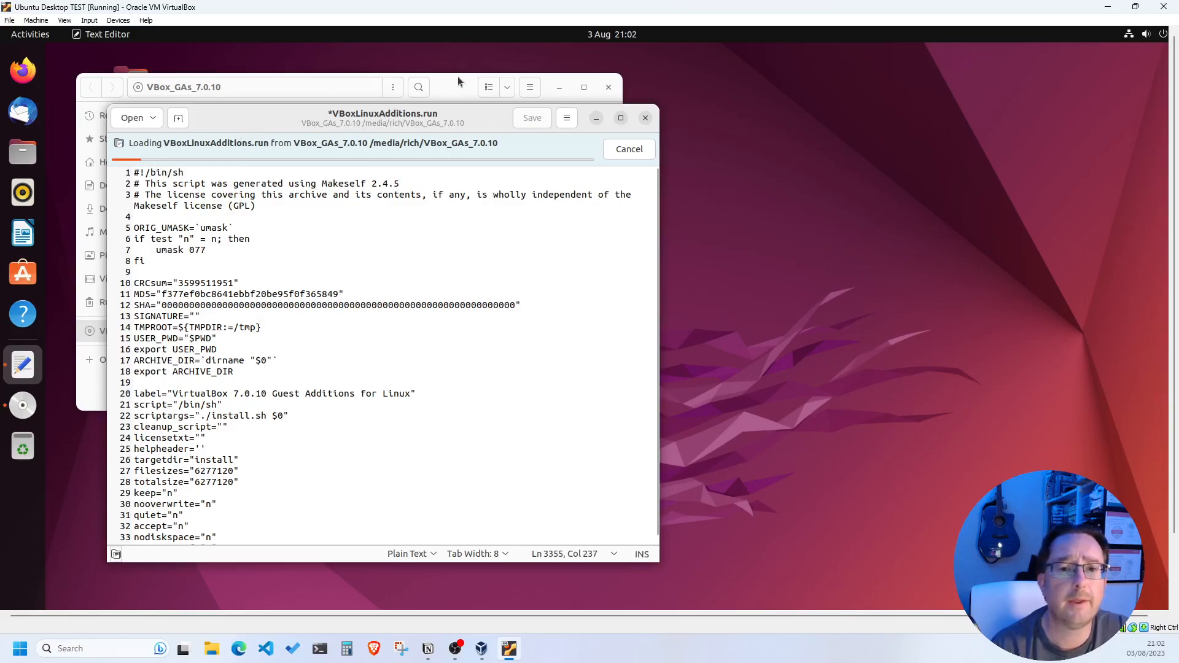
left_click_drag(456, 80, 666, 71)
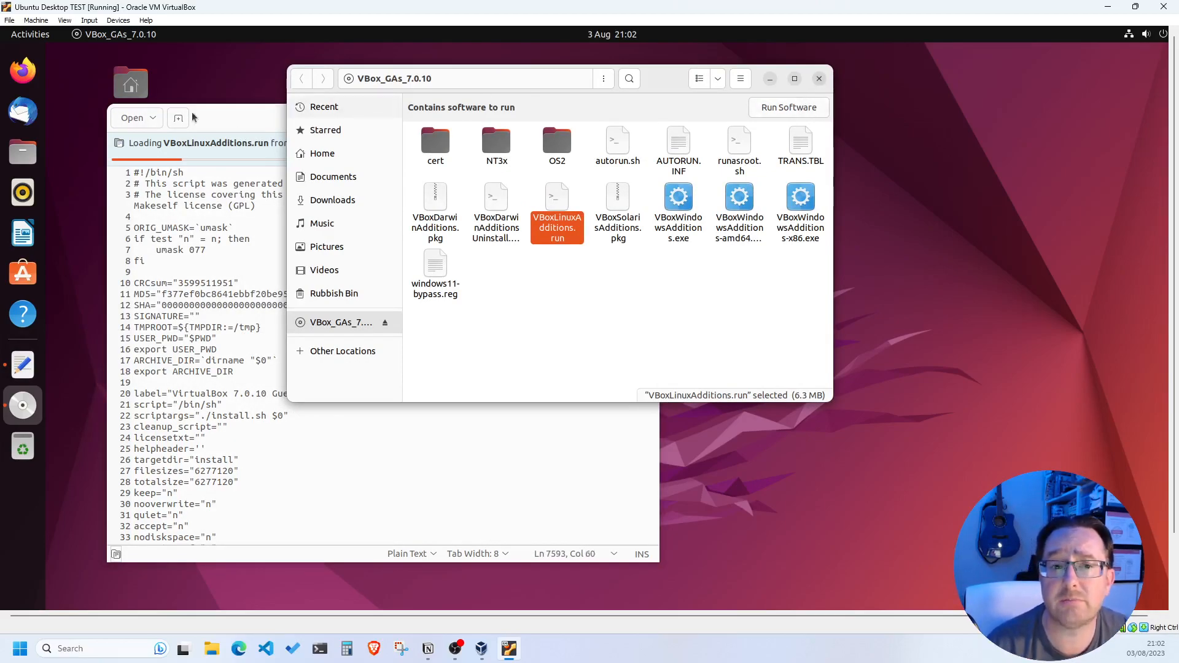
left_click_drag(130, 83, 67, 76)
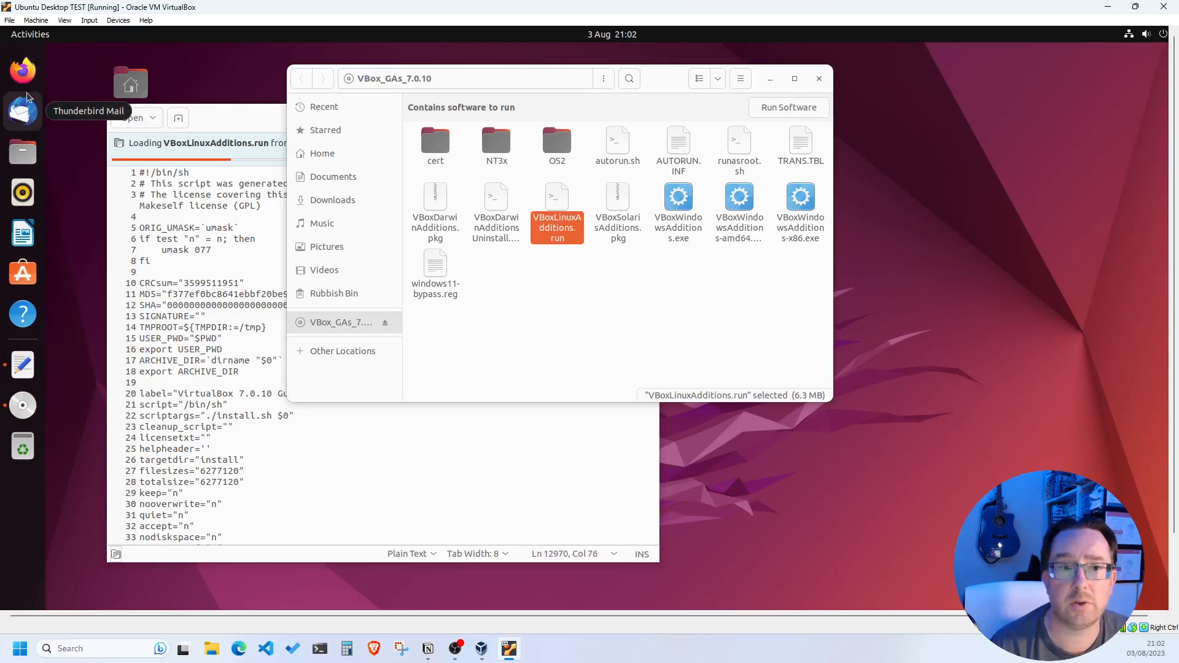
left_click(22, 153)
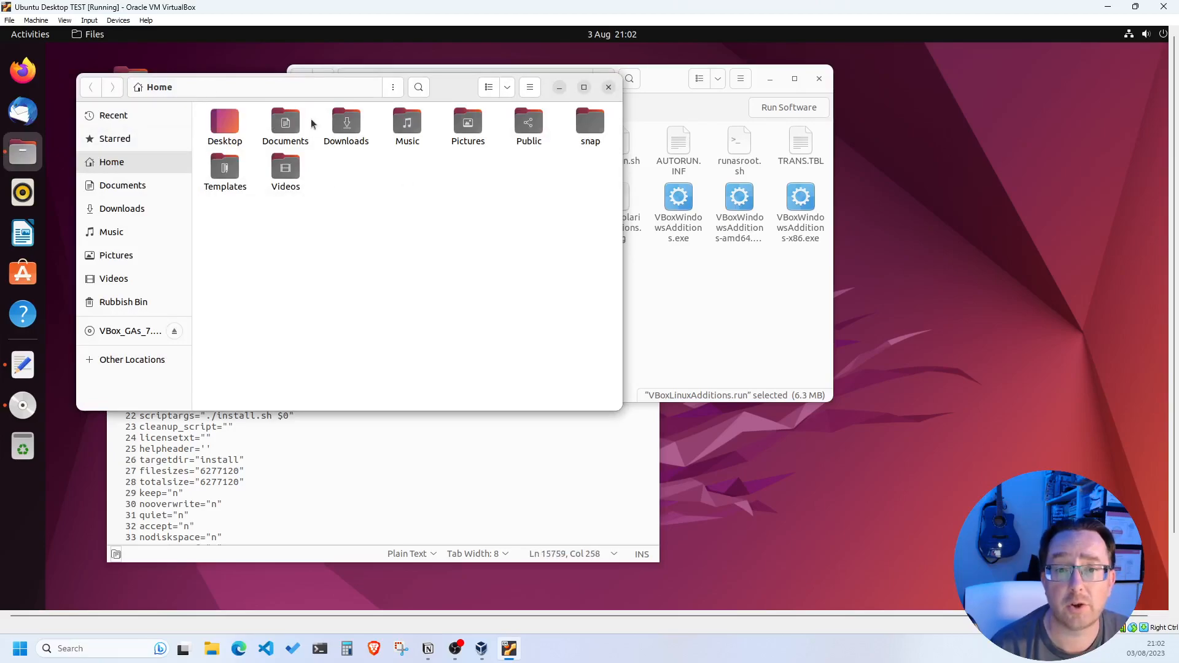
double_click(277, 120)
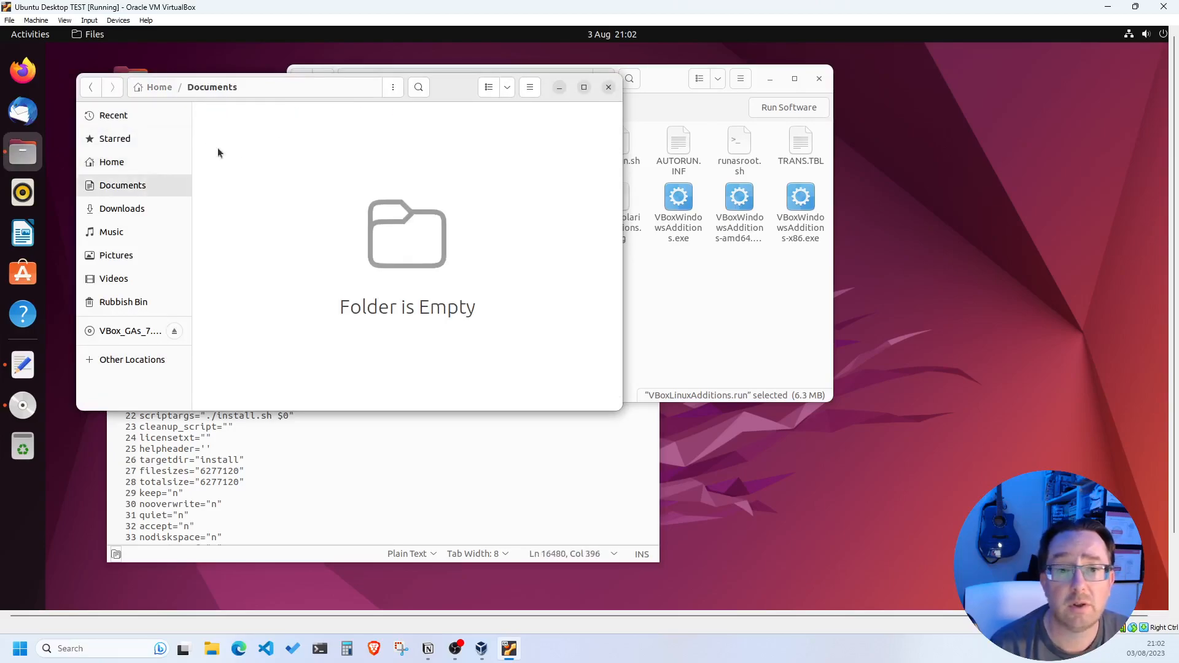
left_click(91, 88)
double_click(357, 128)
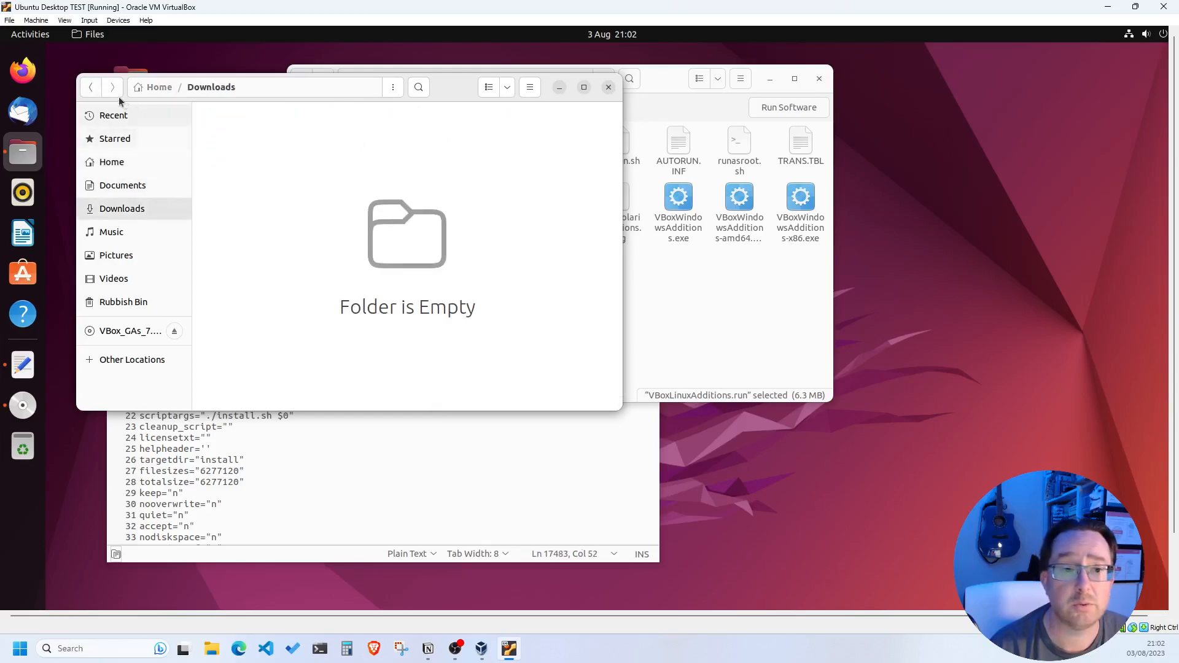
left_click(91, 87)
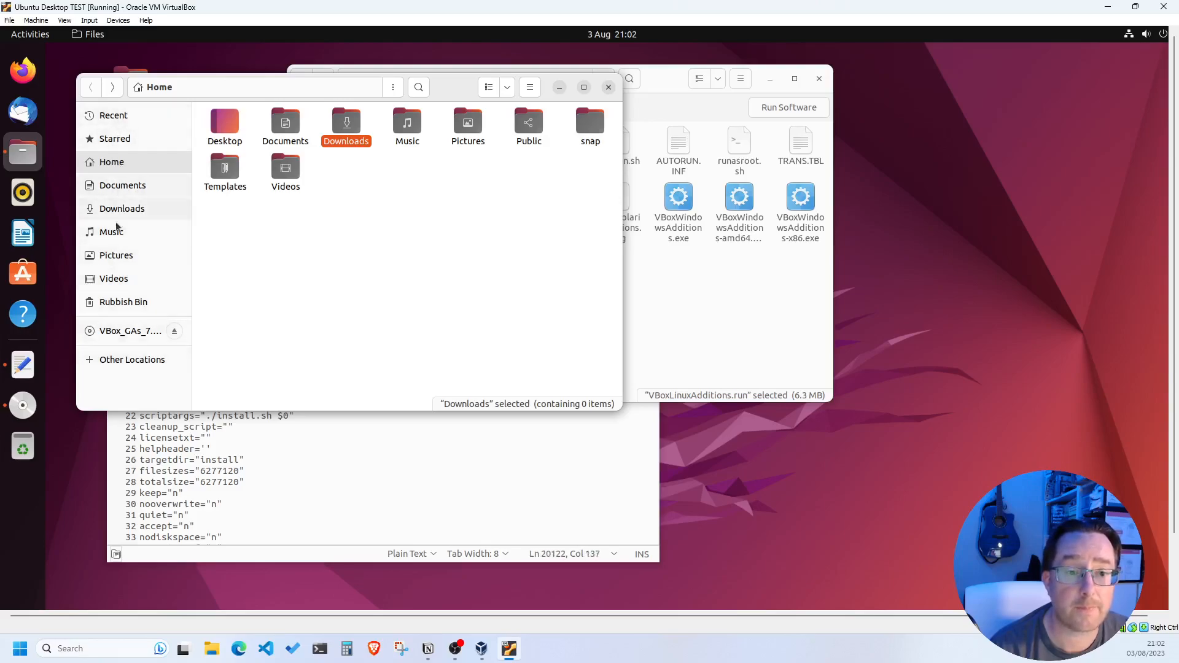
left_click(116, 362)
left_click(258, 135)
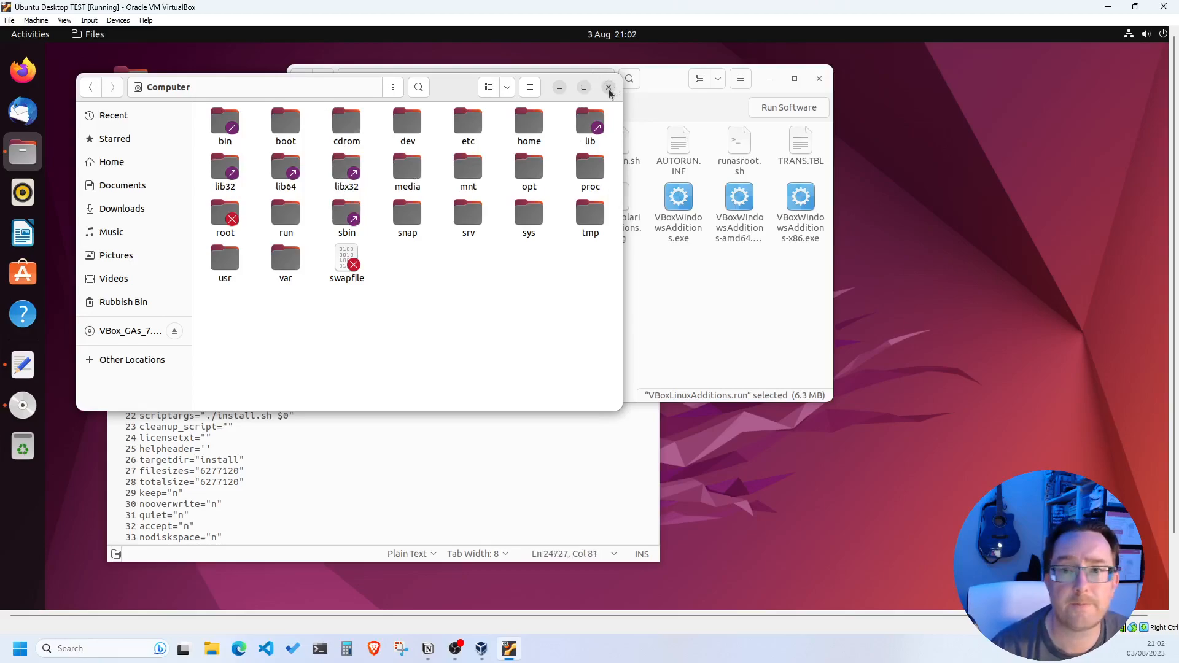
left_click(609, 88)
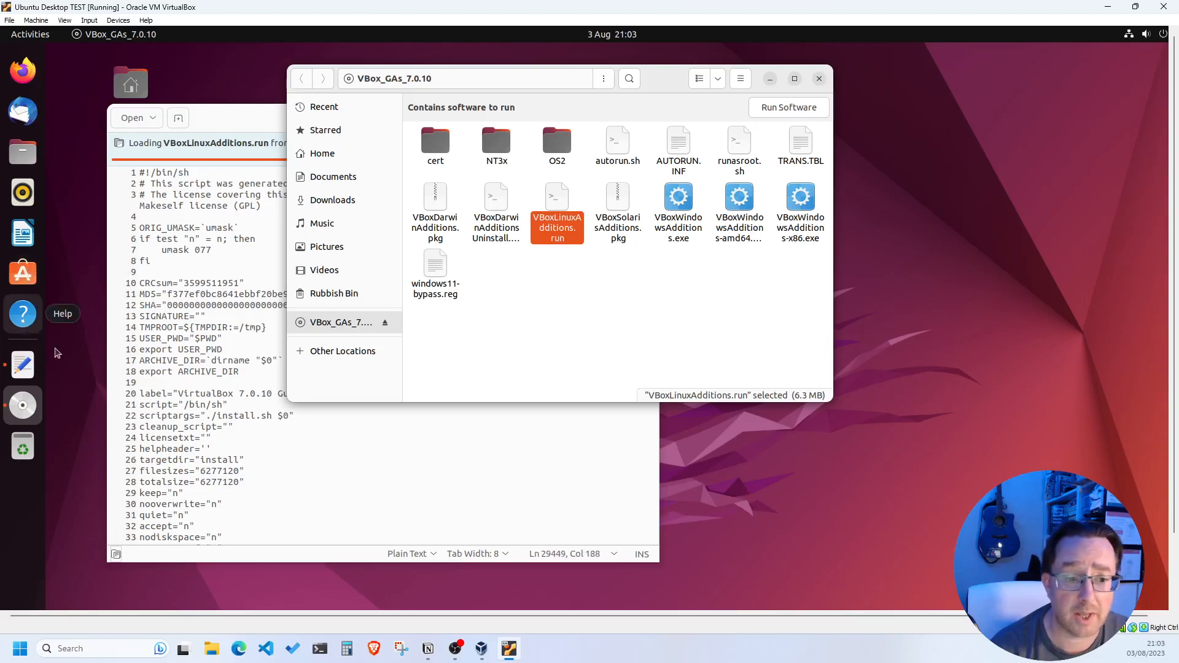
Launch Ubuntu Software, reposition its window, and scroll the Explore page down to Categories
left_click(25, 274)
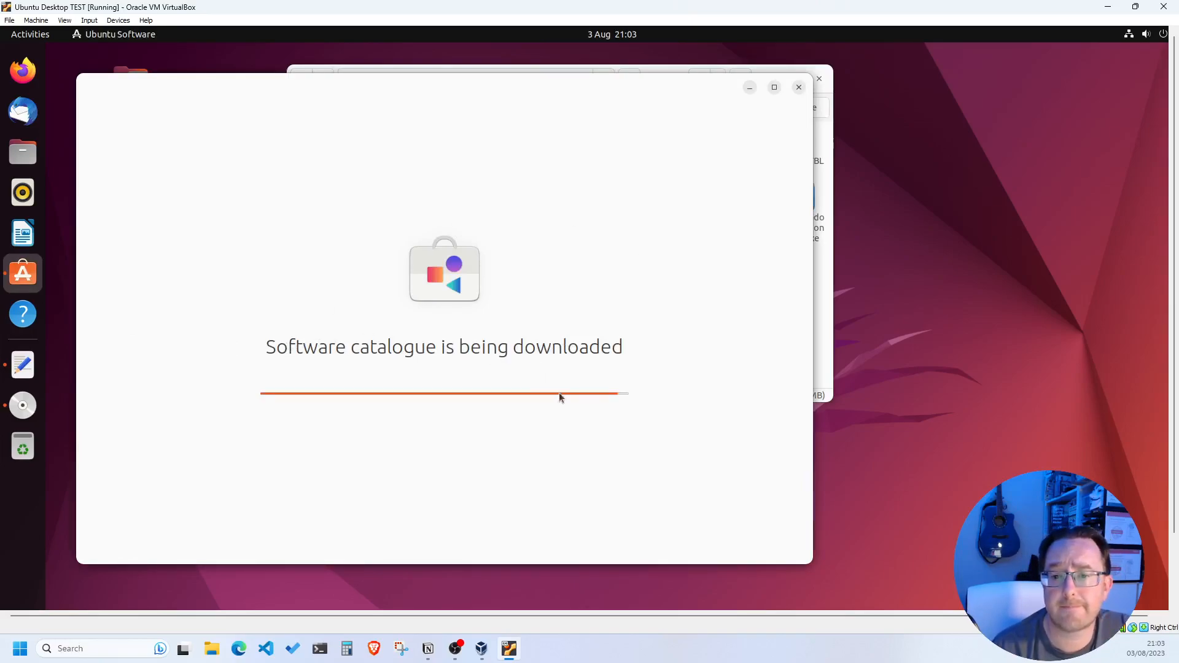
left_click_drag(656, 91, 702, 94)
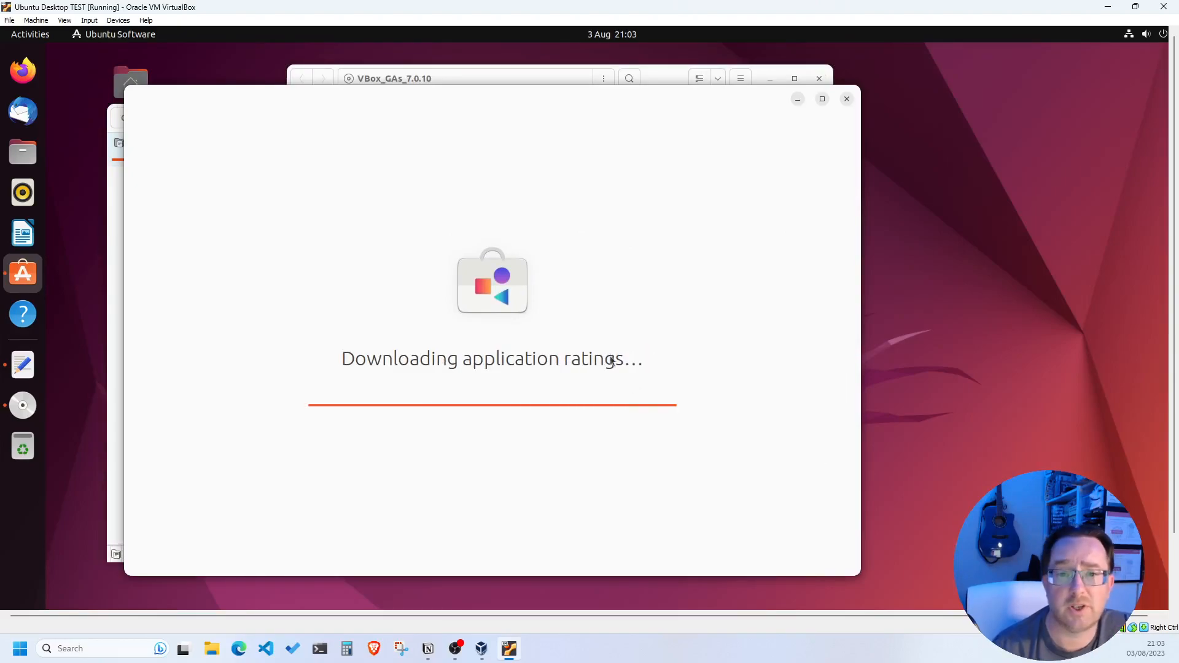
scroll(359, 393, "down", 1)
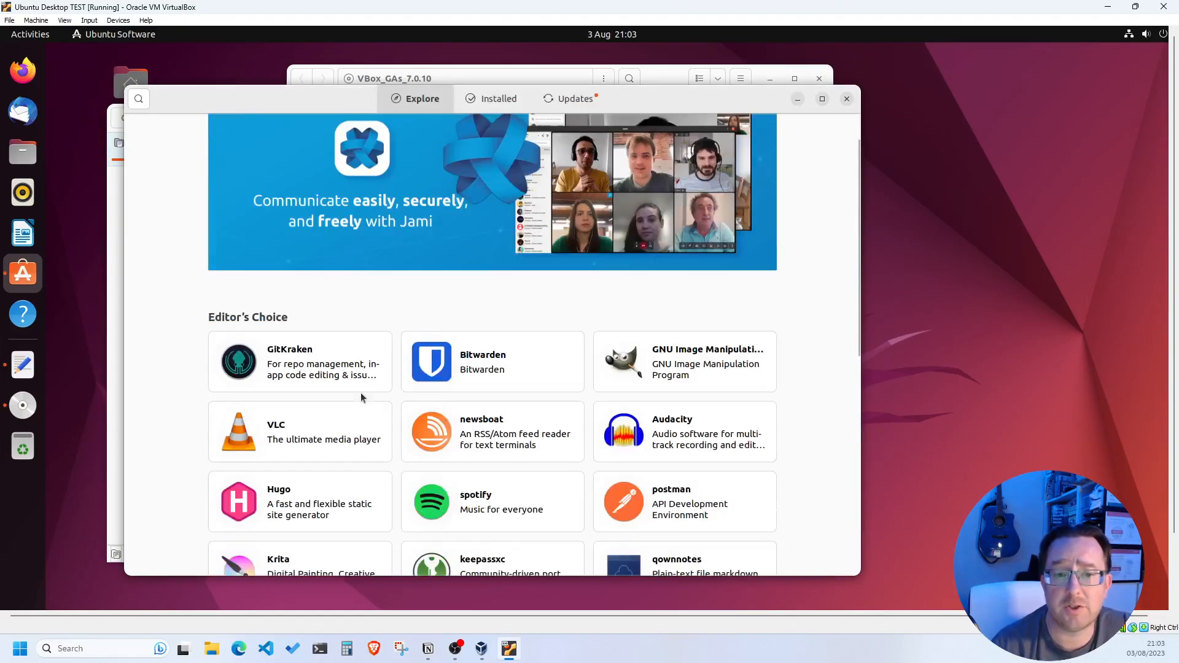
scroll(393, 357, "down", 4)
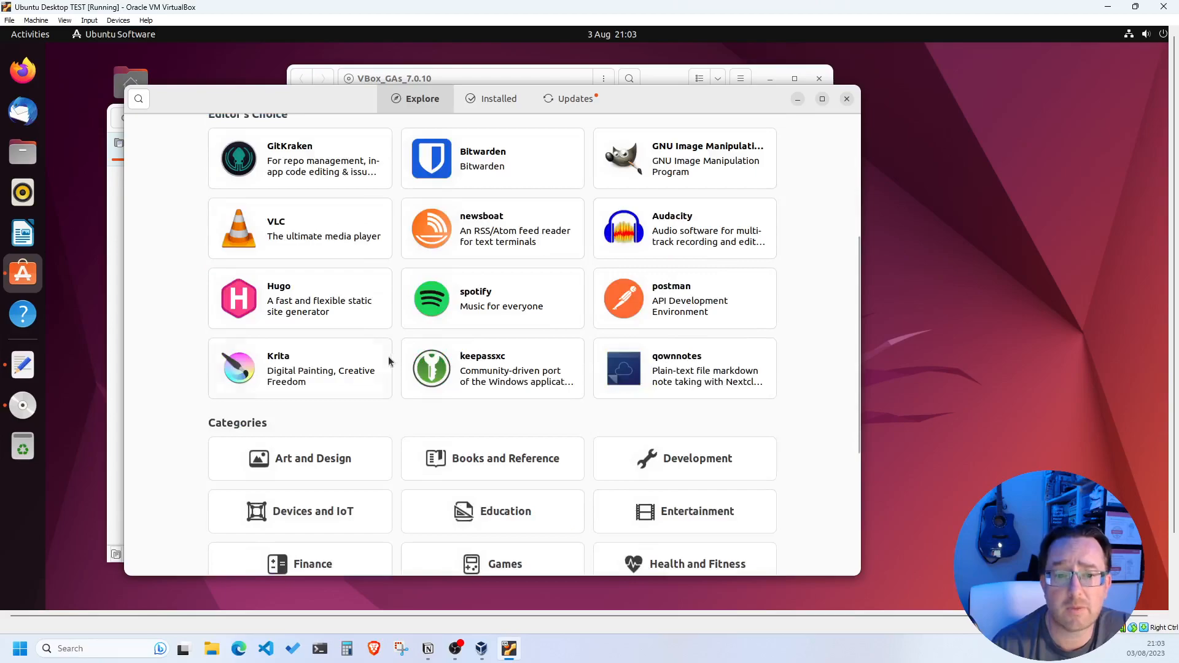
scroll(326, 362, "down", 4)
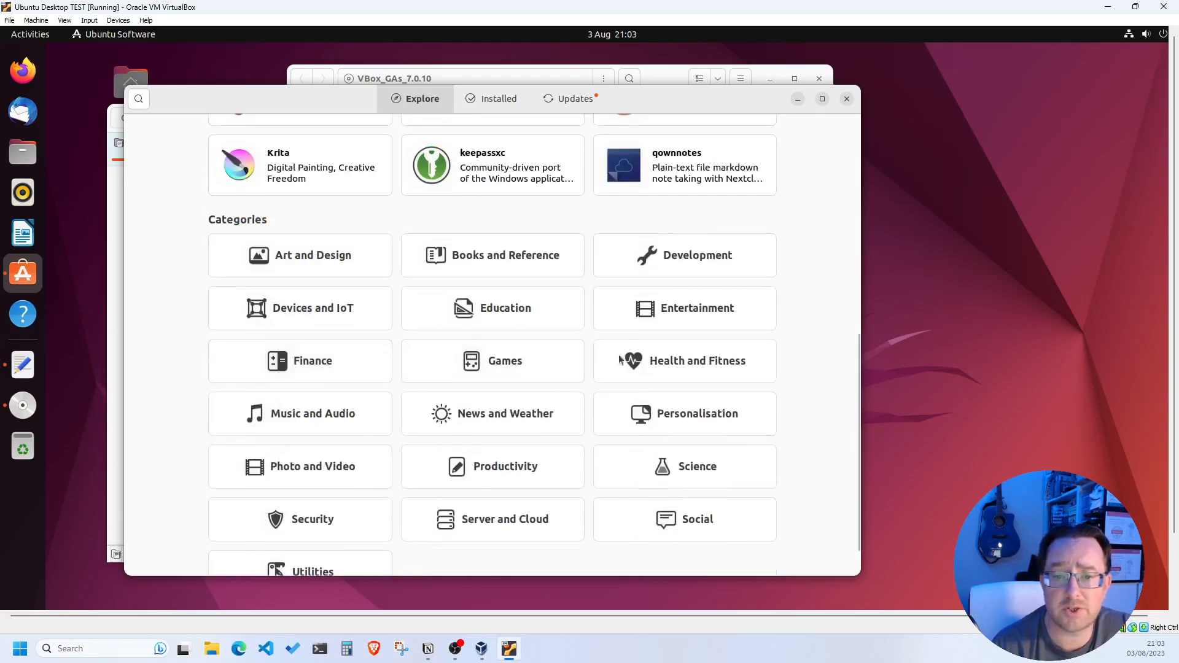
left_click(465, 363)
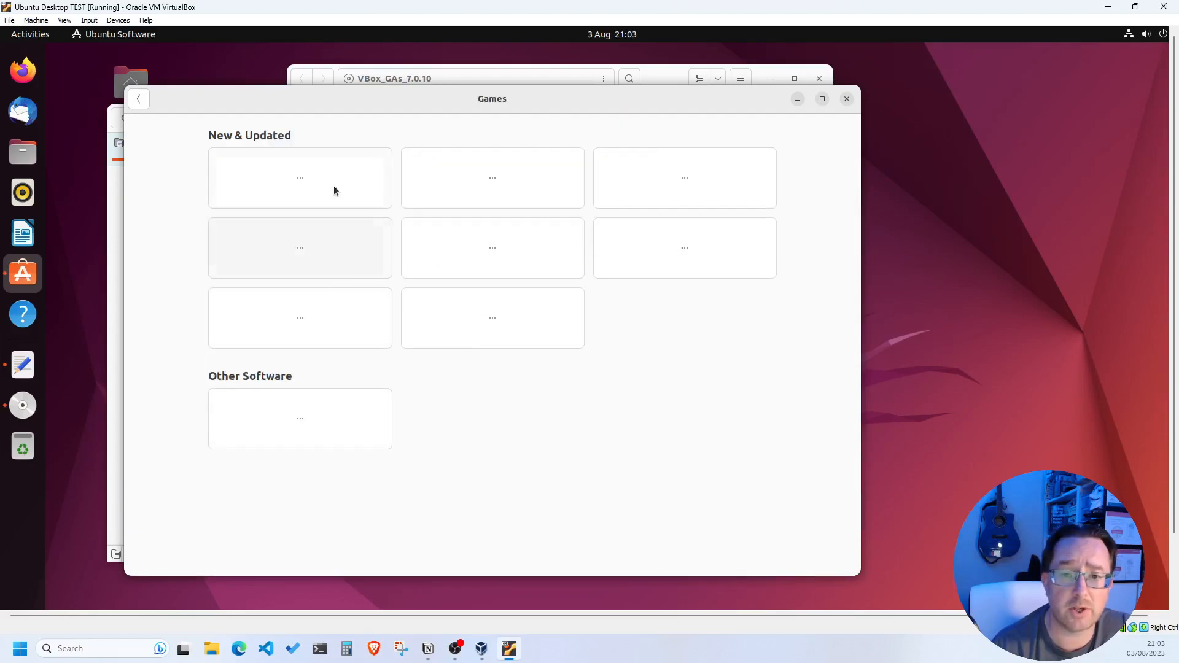
left_click_drag(737, 108, 821, 128)
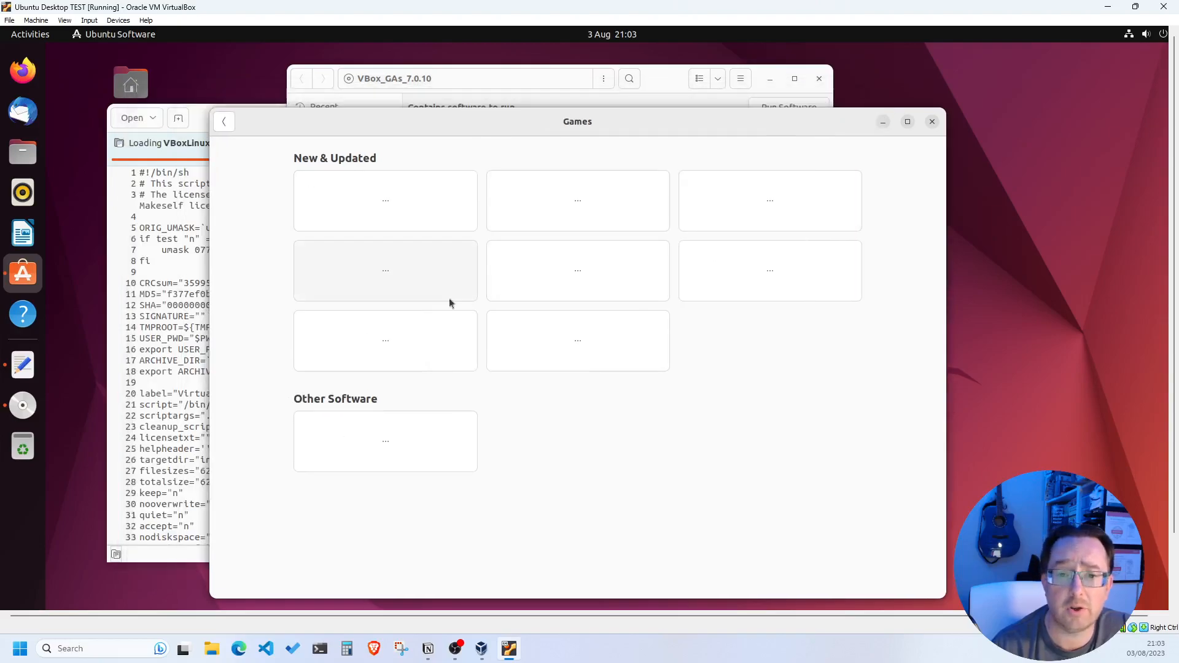
scroll(365, 288, "down", 3)
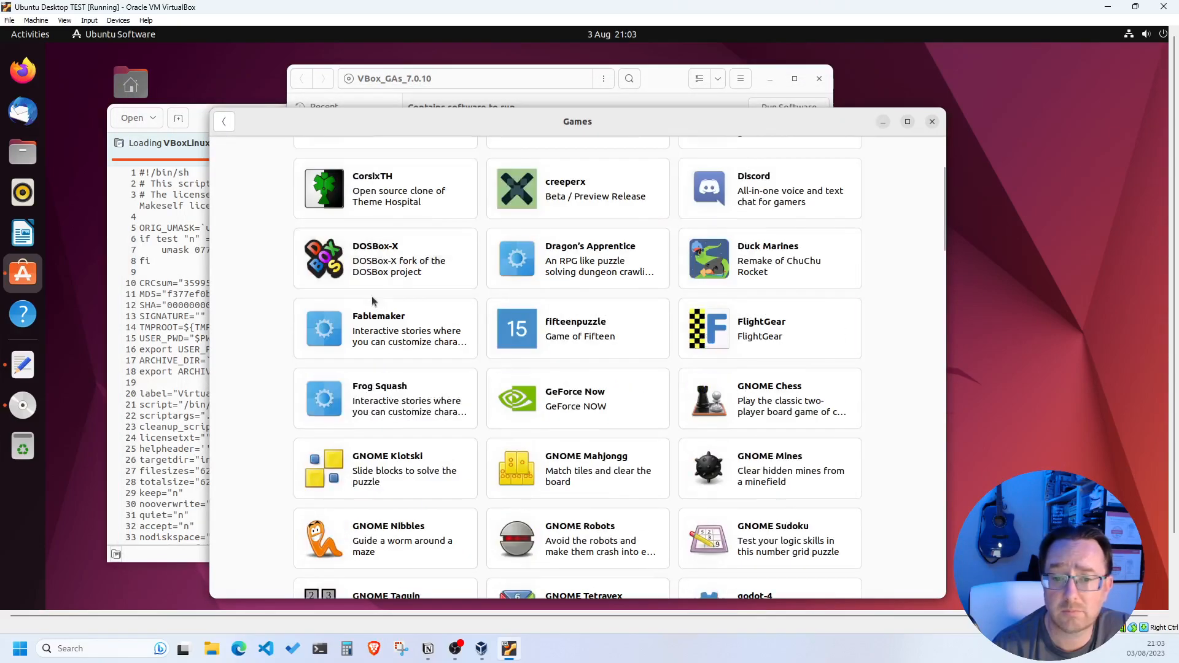
scroll(816, 264, "down", 8)
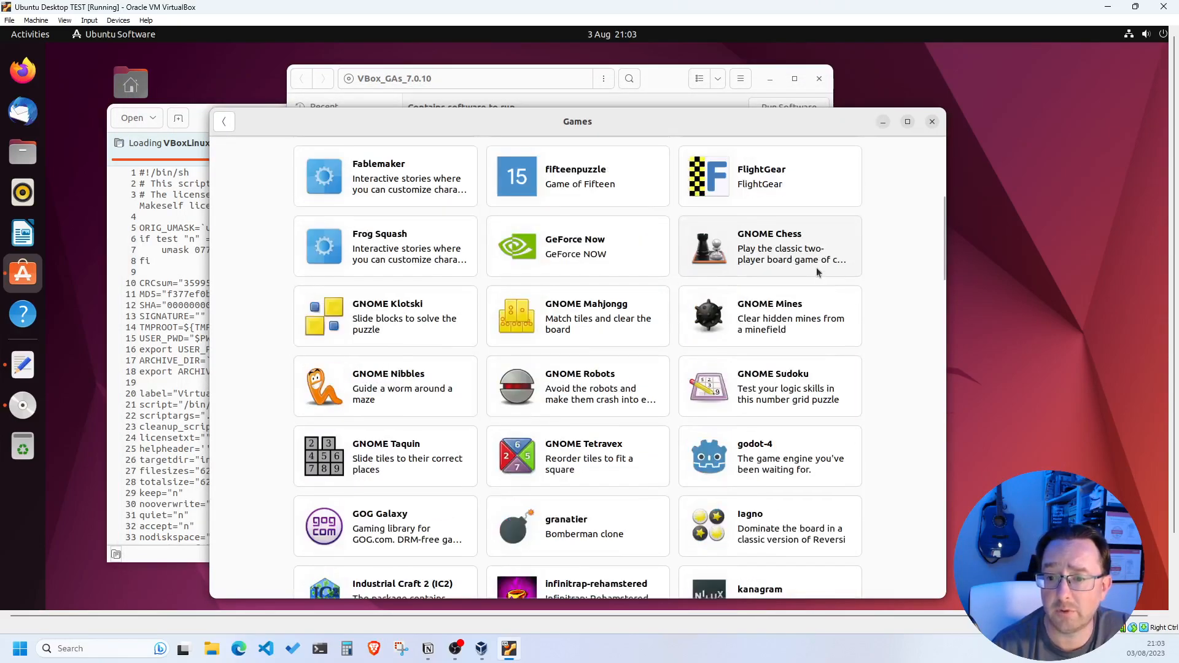
scroll(630, 339, "down", 15)
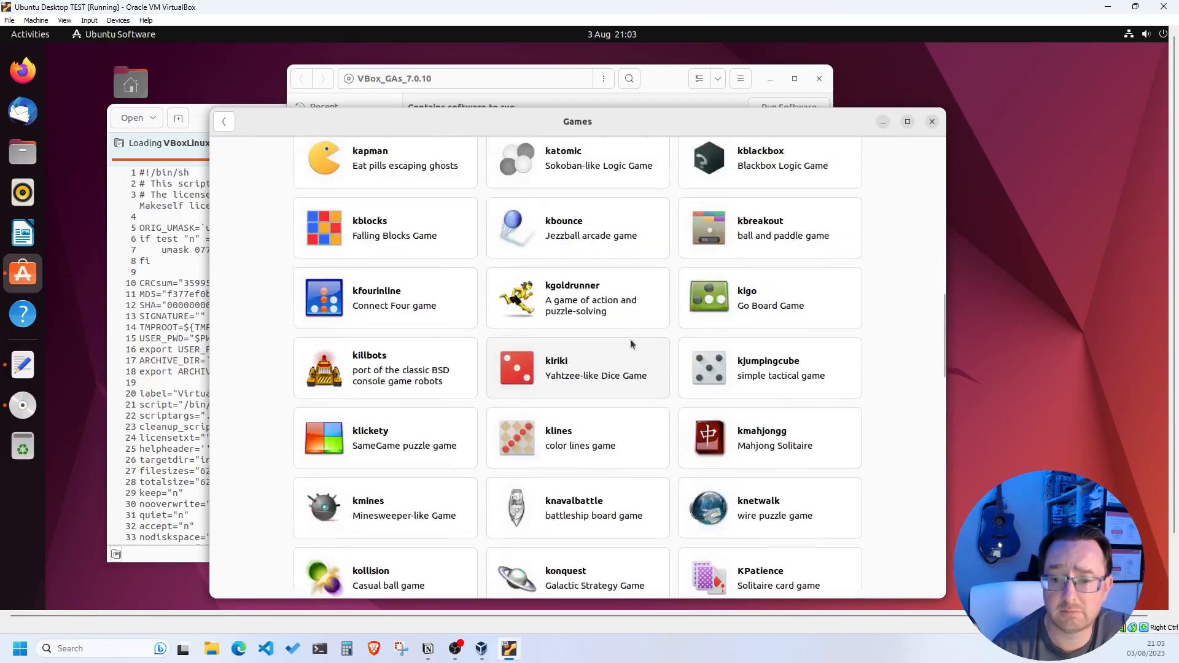
scroll(612, 371, "down", 11)
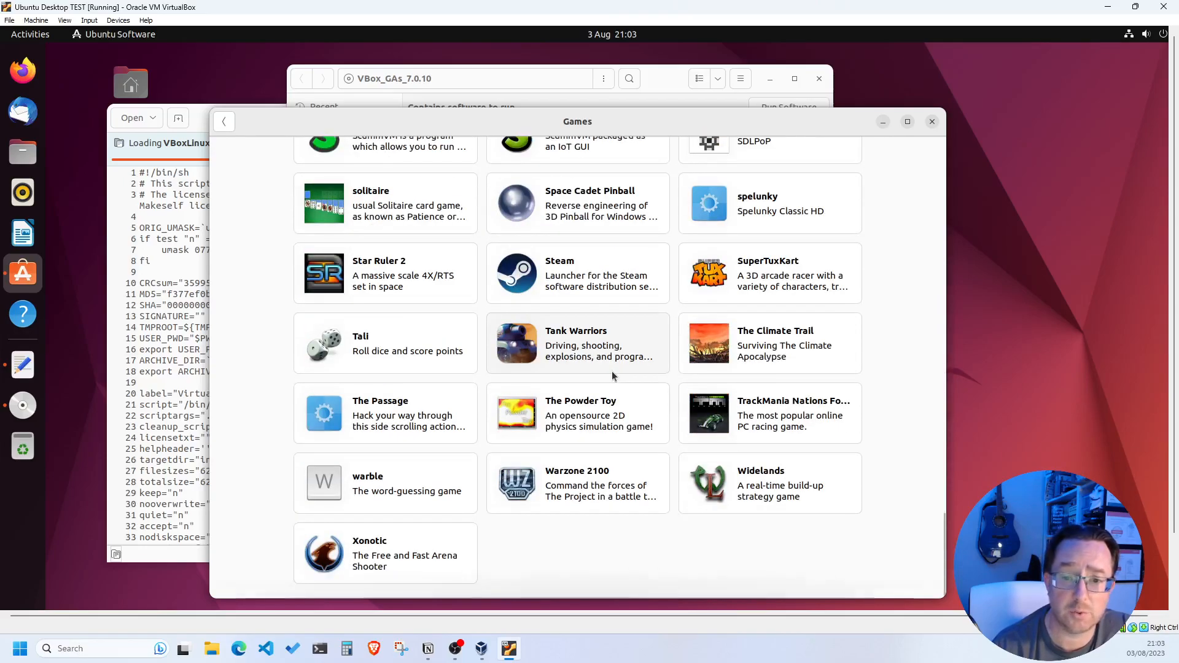
scroll(595, 371, "up", 4)
scroll(595, 368, "up", 20)
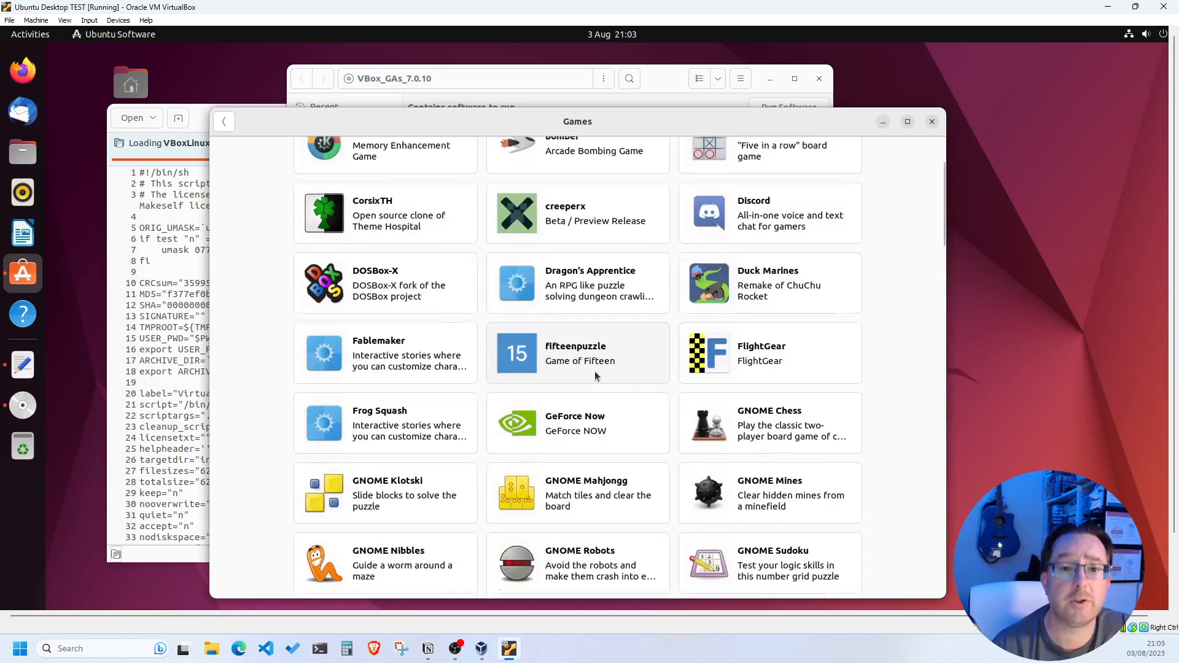
left_click(224, 122)
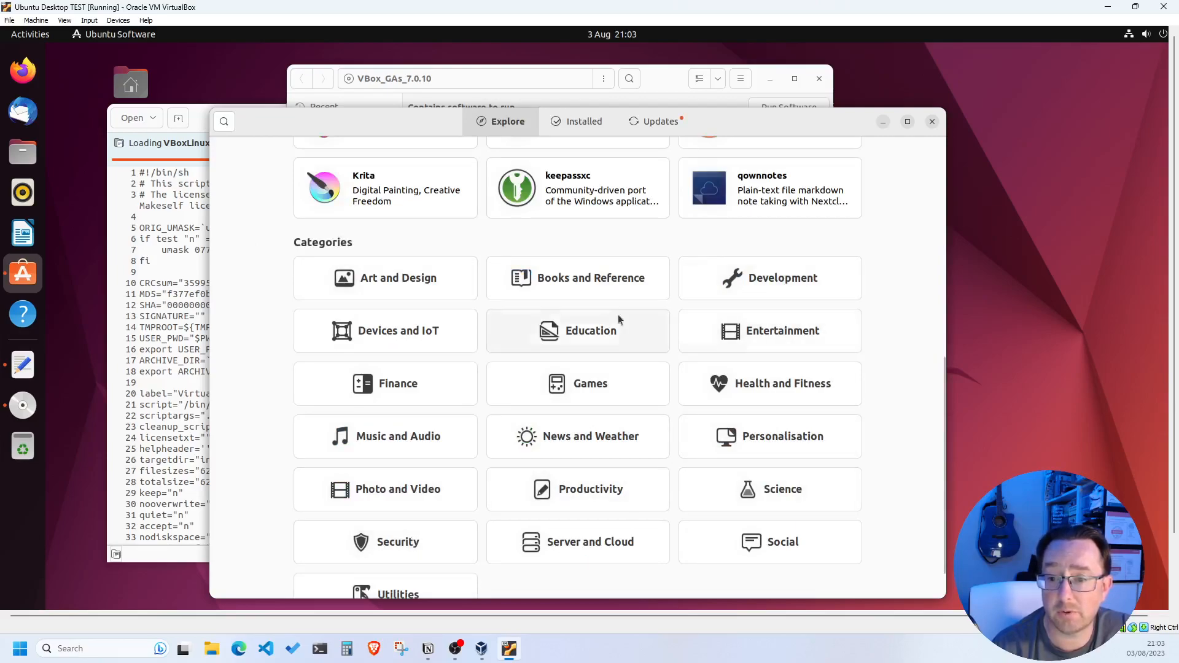
left_click(560, 490)
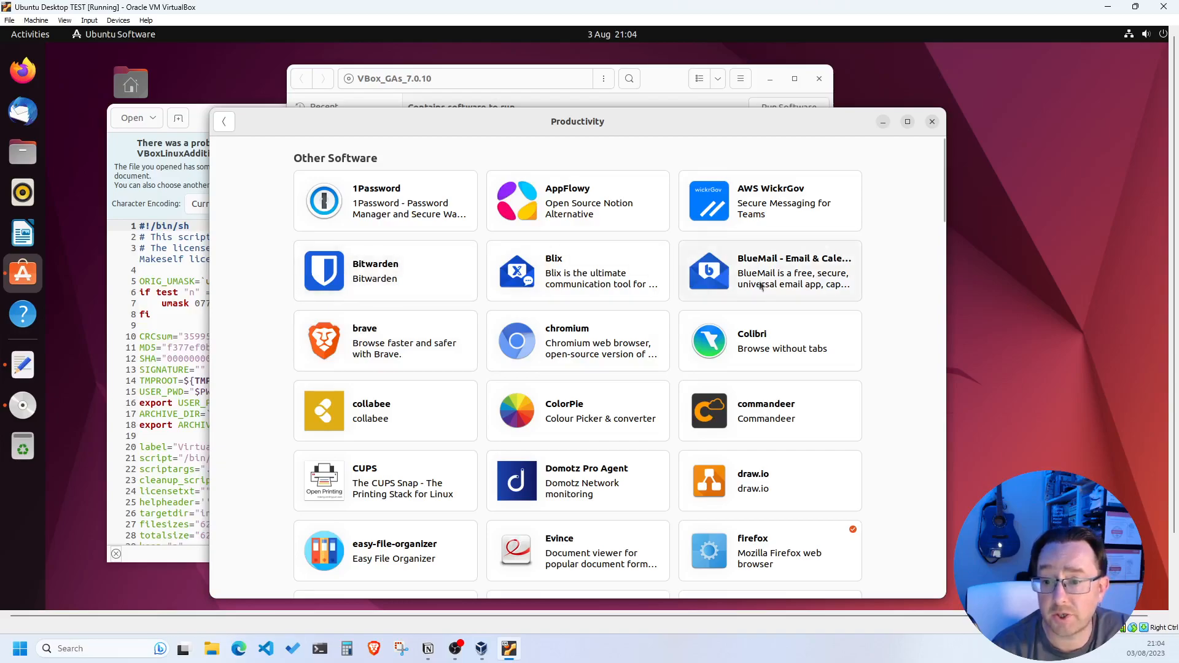
scroll(801, 356, "down", 1)
scroll(791, 371, "down", 3)
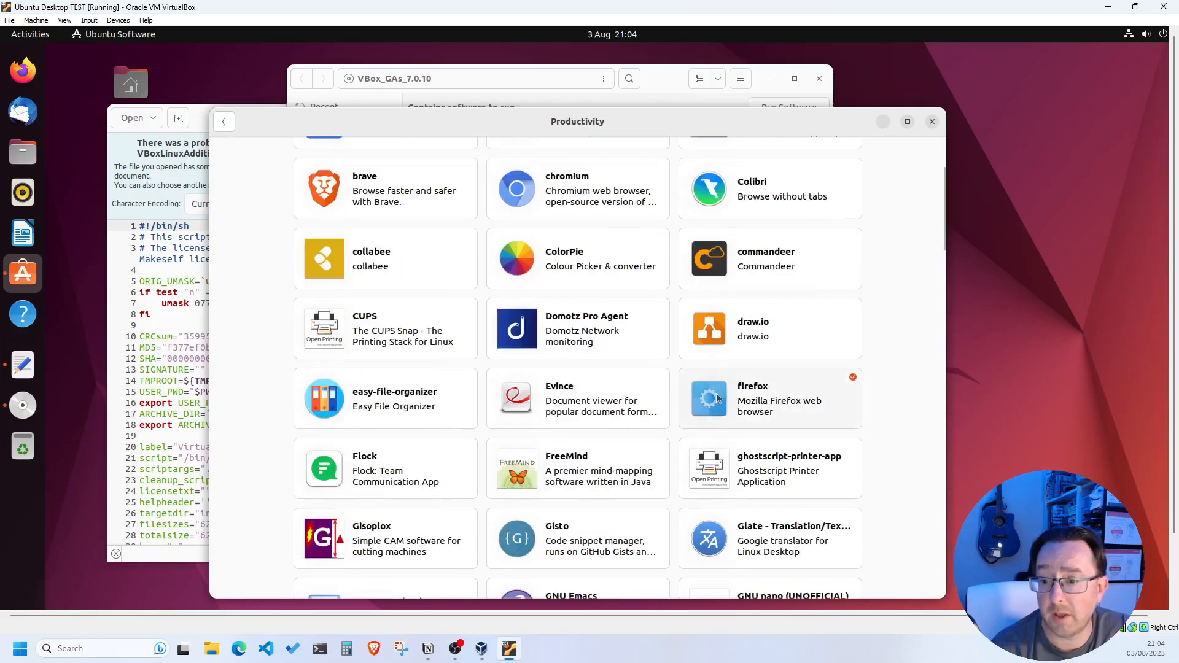
scroll(559, 432, "down", 4)
scroll(545, 432, "down", 6)
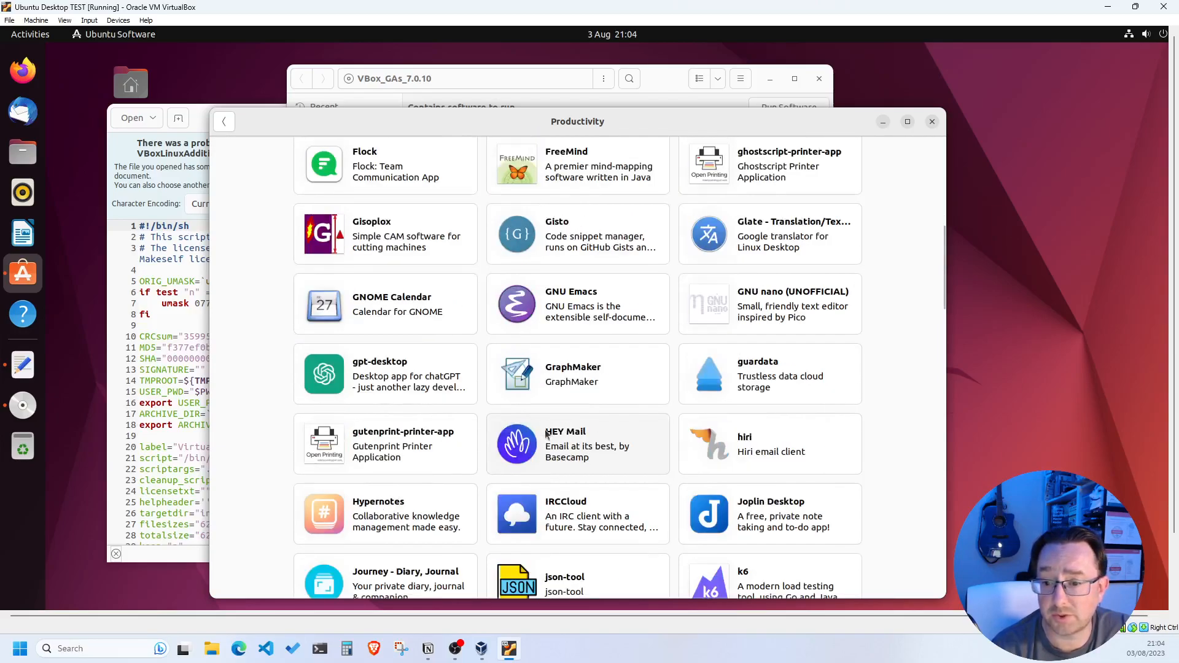
scroll(614, 412, "down", 2)
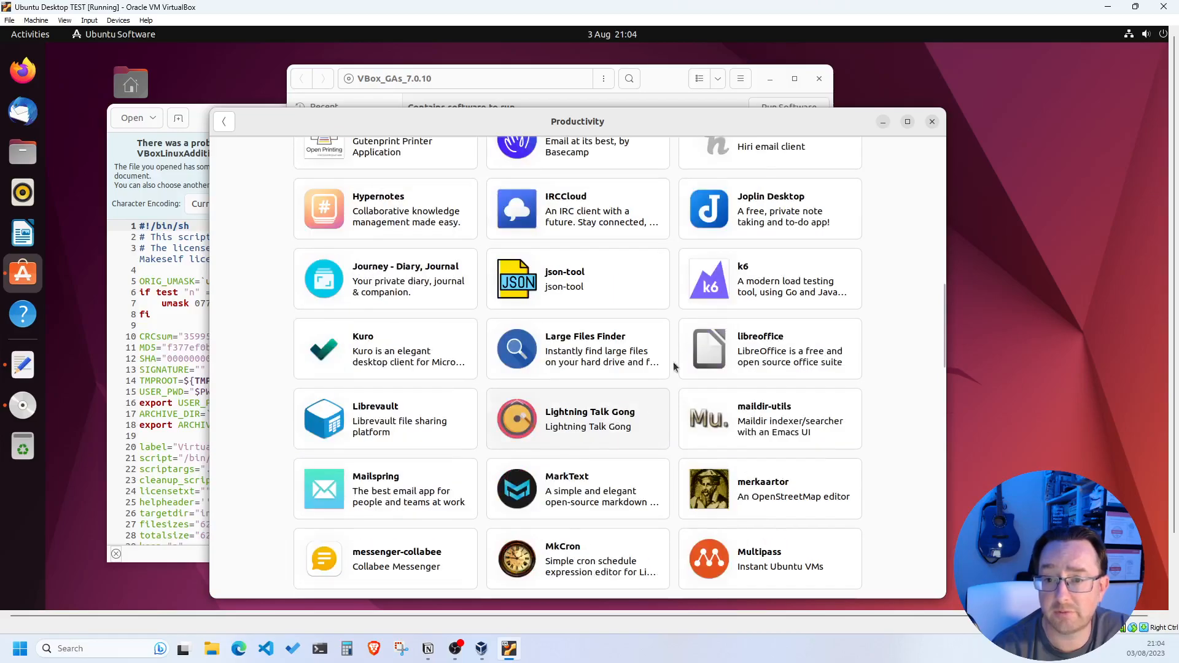
scroll(642, 264, "down", 1)
scroll(643, 269, "down", 2)
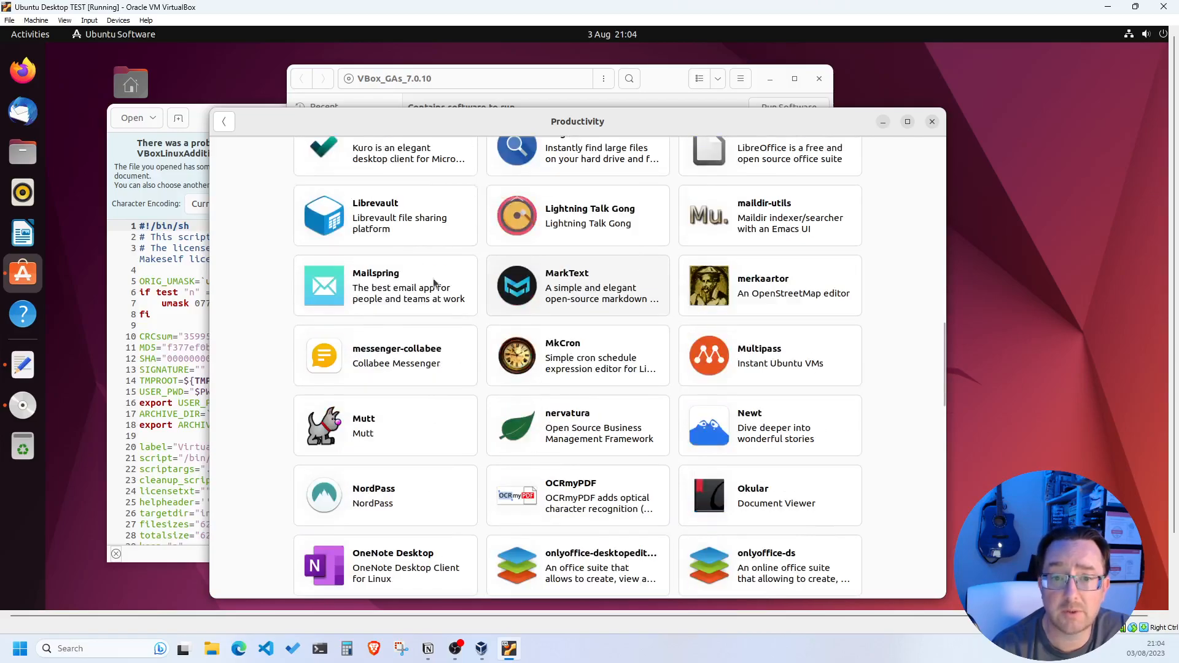
scroll(627, 485, "down", 1)
scroll(627, 483, "down", 6)
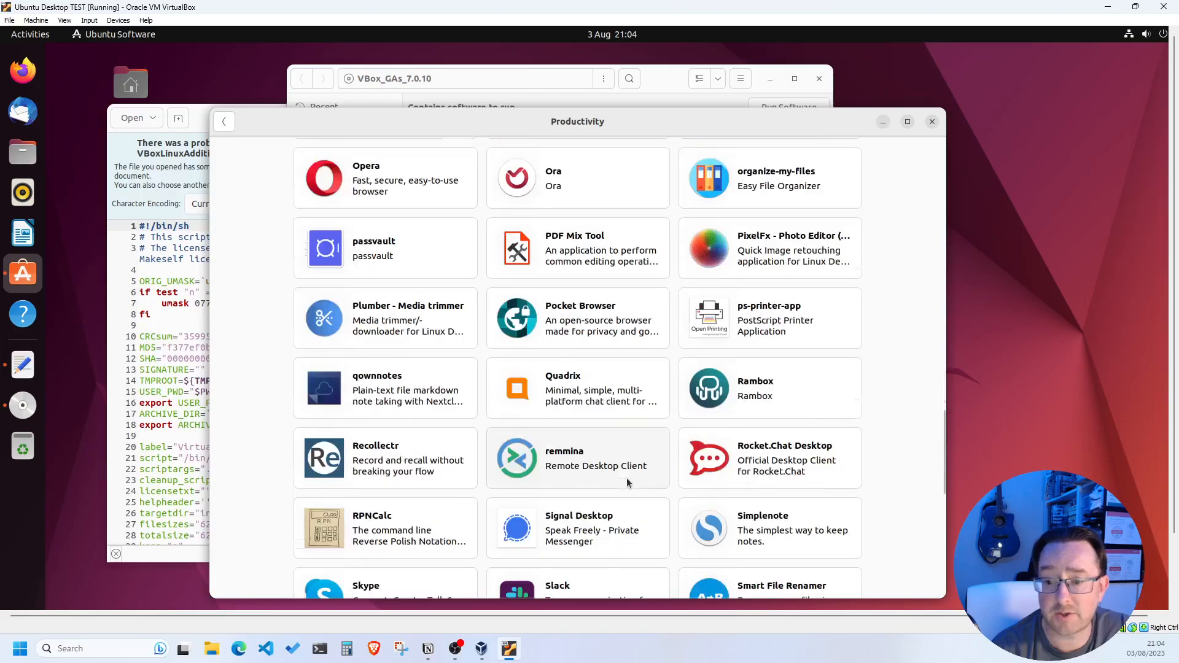
Close the Ubuntu Software window and show the application grid, paging to page 2 and back
left_click(933, 123)
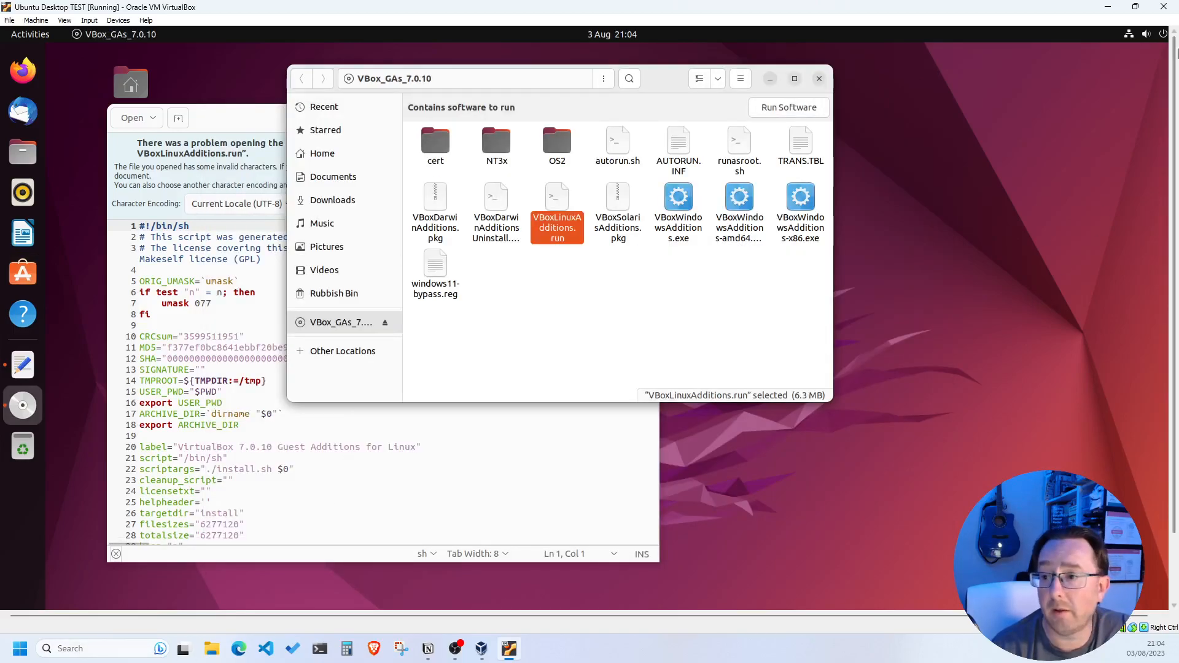
left_click_drag(1175, 74, 1176, 166)
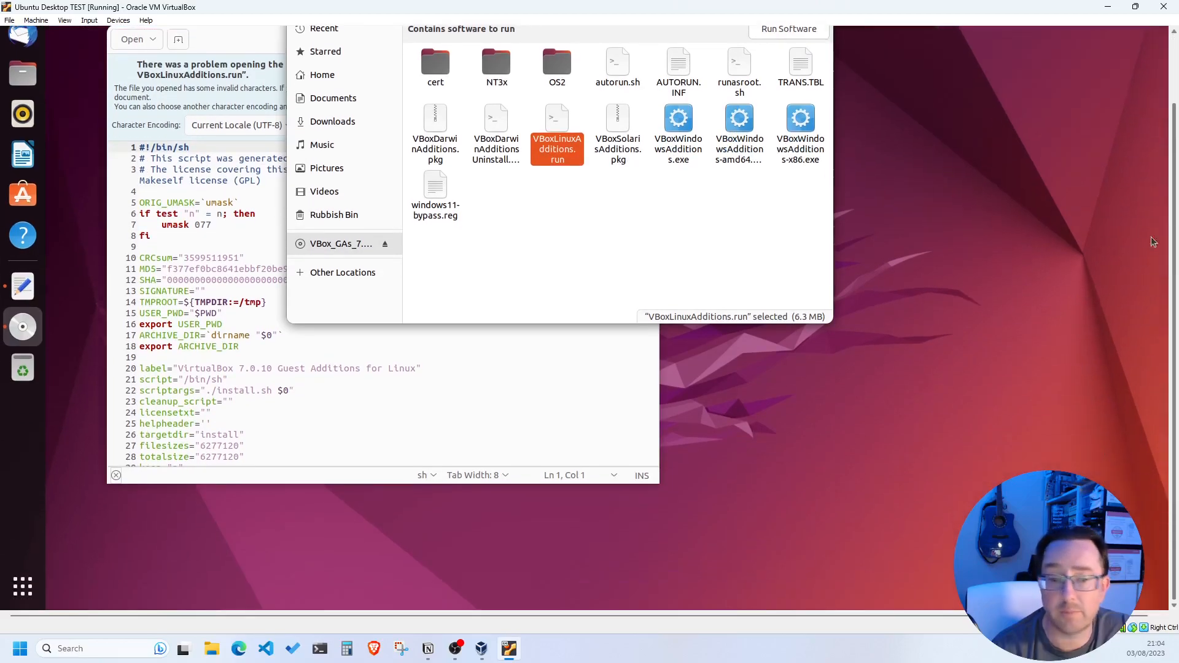
left_click(25, 589)
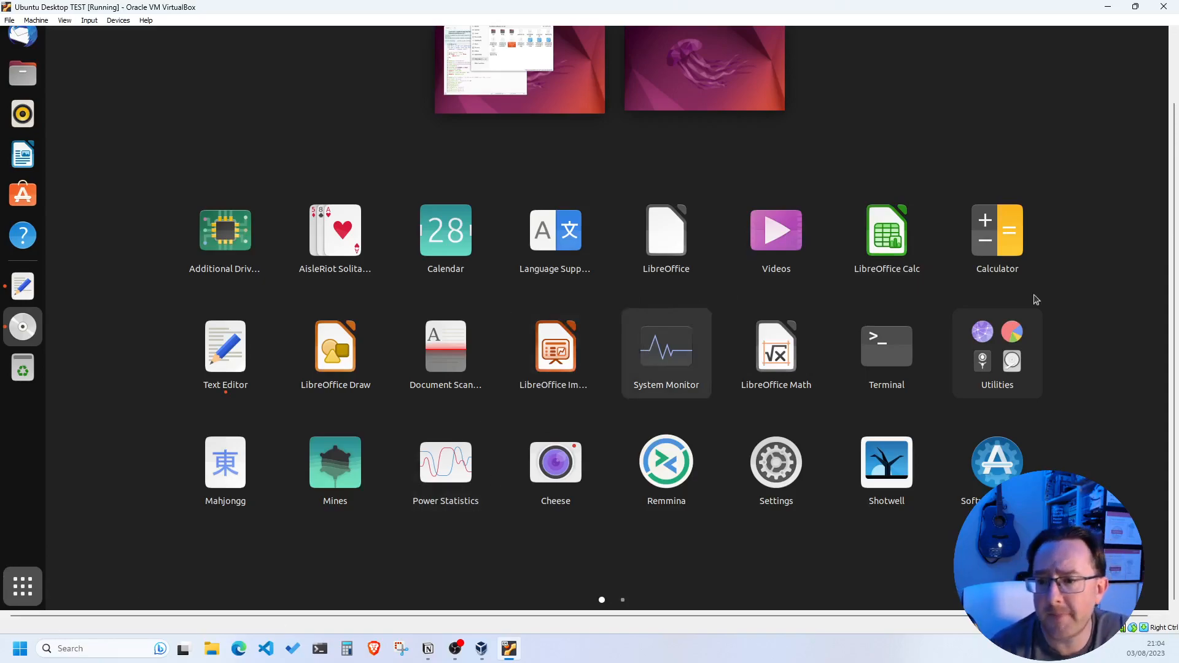
left_click(1103, 355)
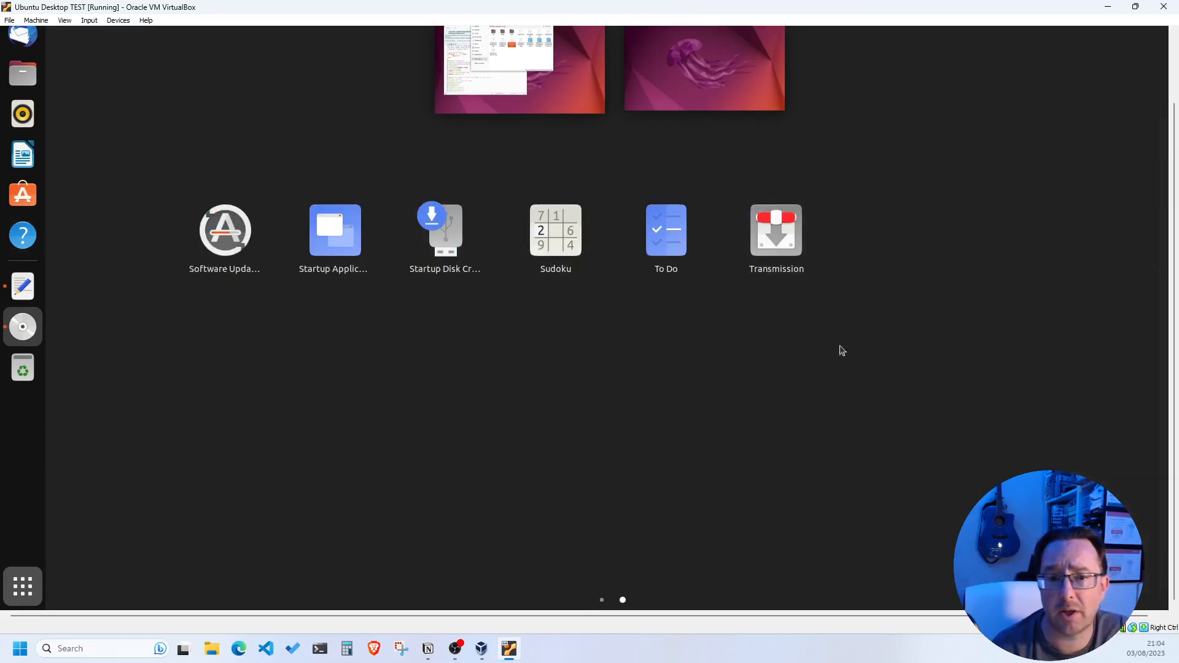
mouse_move(114, 331)
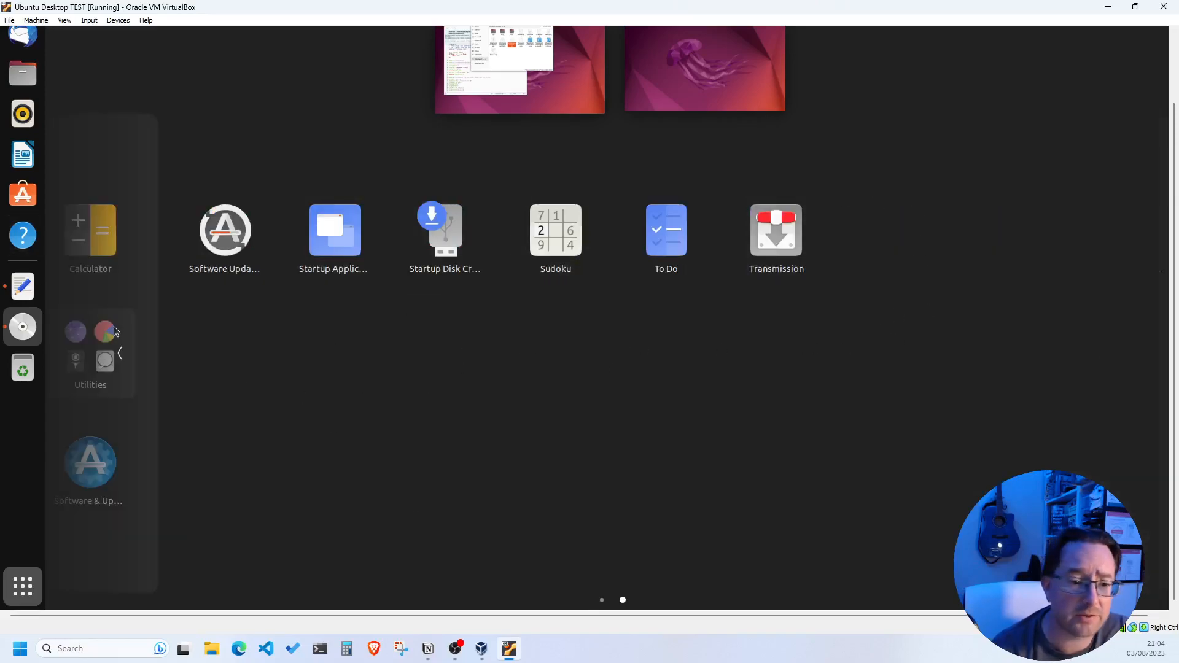
left_click(137, 297)
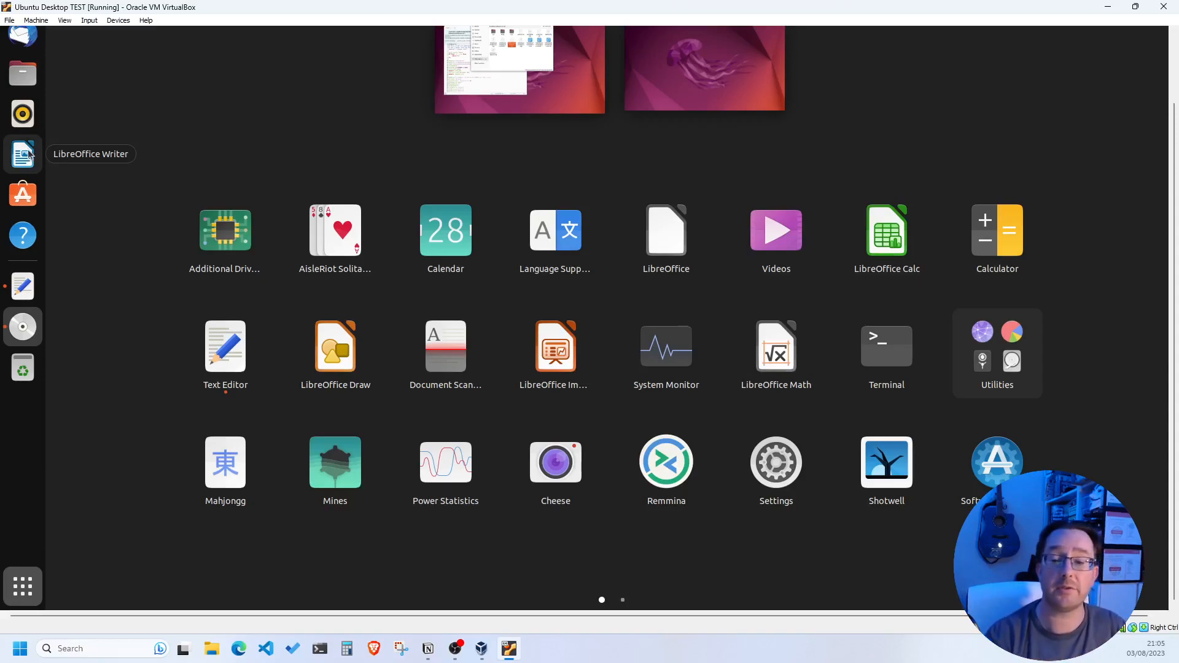
Add Terminal to Favourites from the app grid and launch it from the dock
right_click(887, 357)
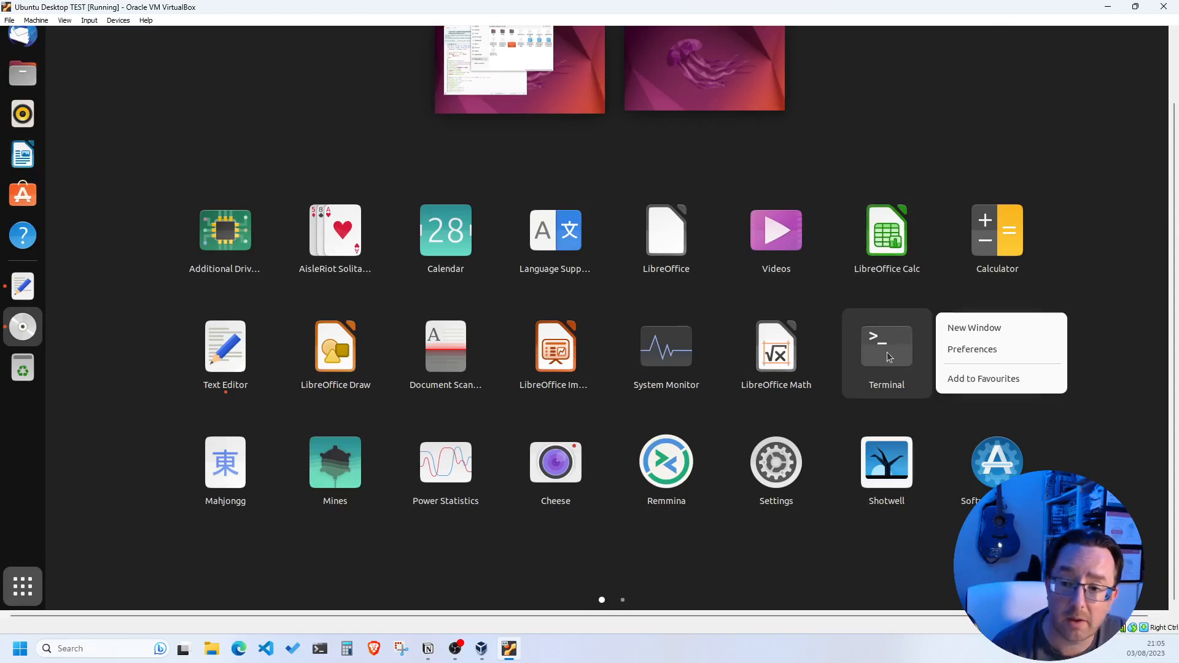
left_click(965, 387)
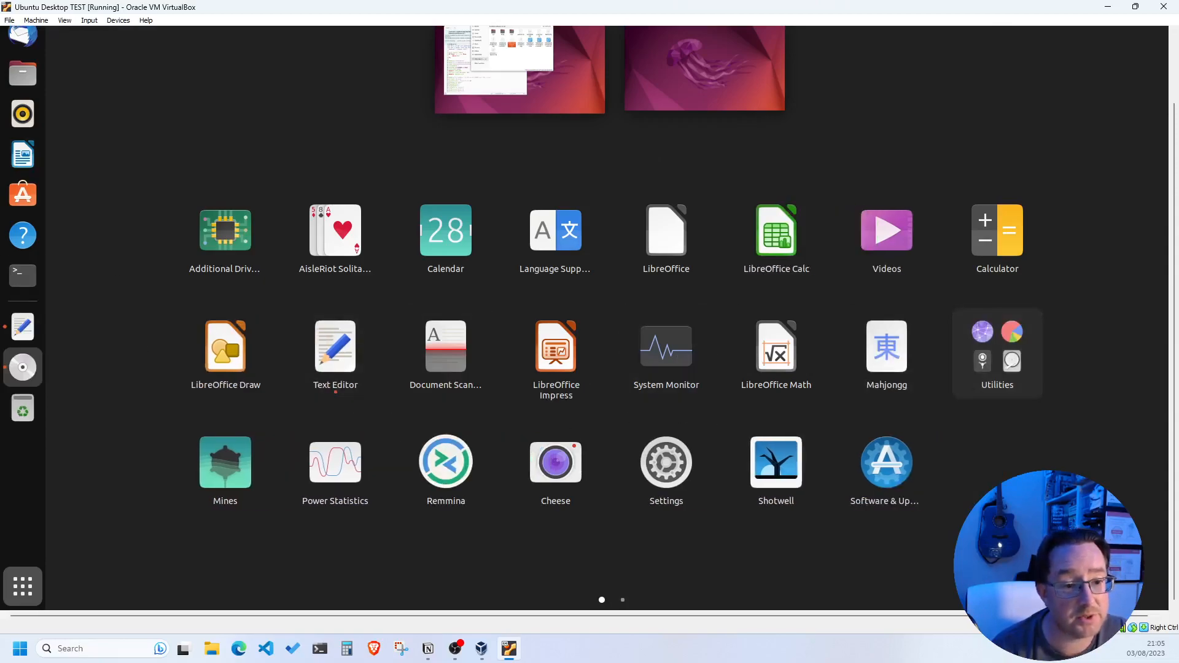
left_click(23, 275)
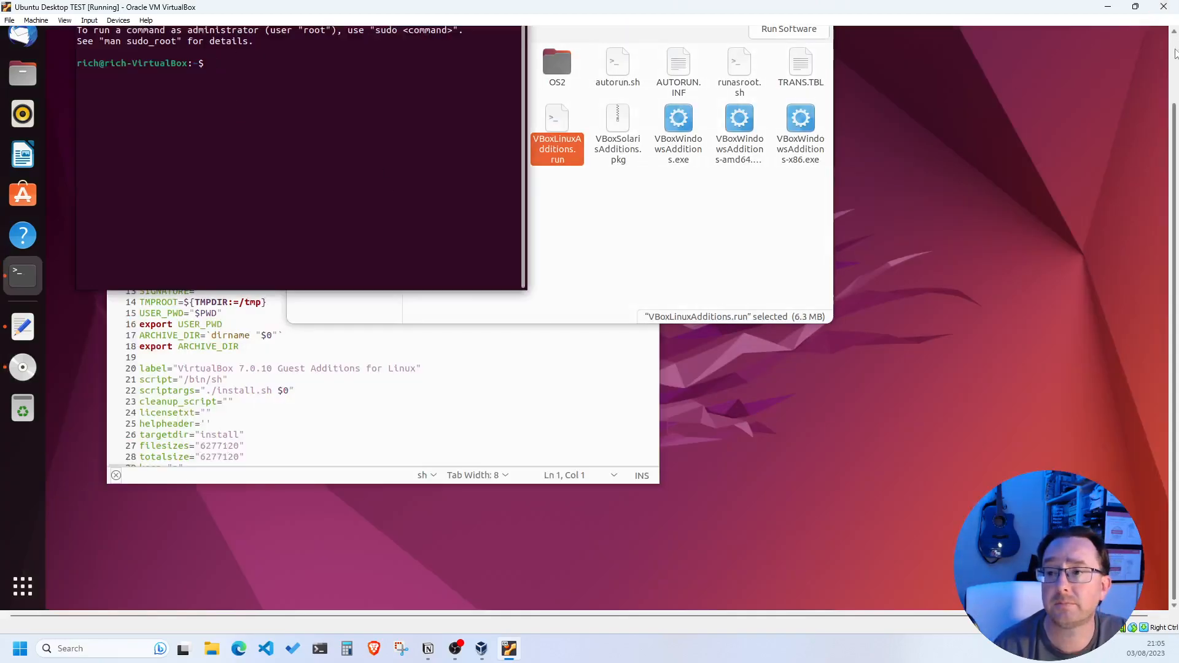
Drag the Terminal window to the right and bring the Text Editor forward
left_click(1174, 53)
left_click_drag(173, 96, 701, 213)
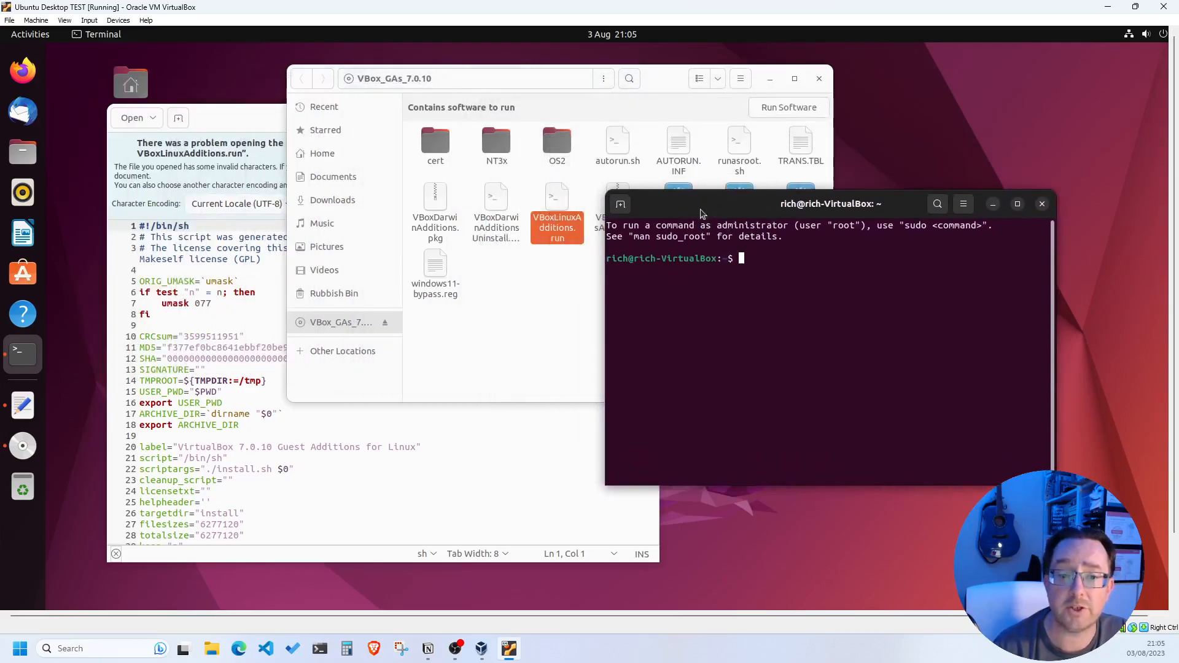
left_click(238, 114)
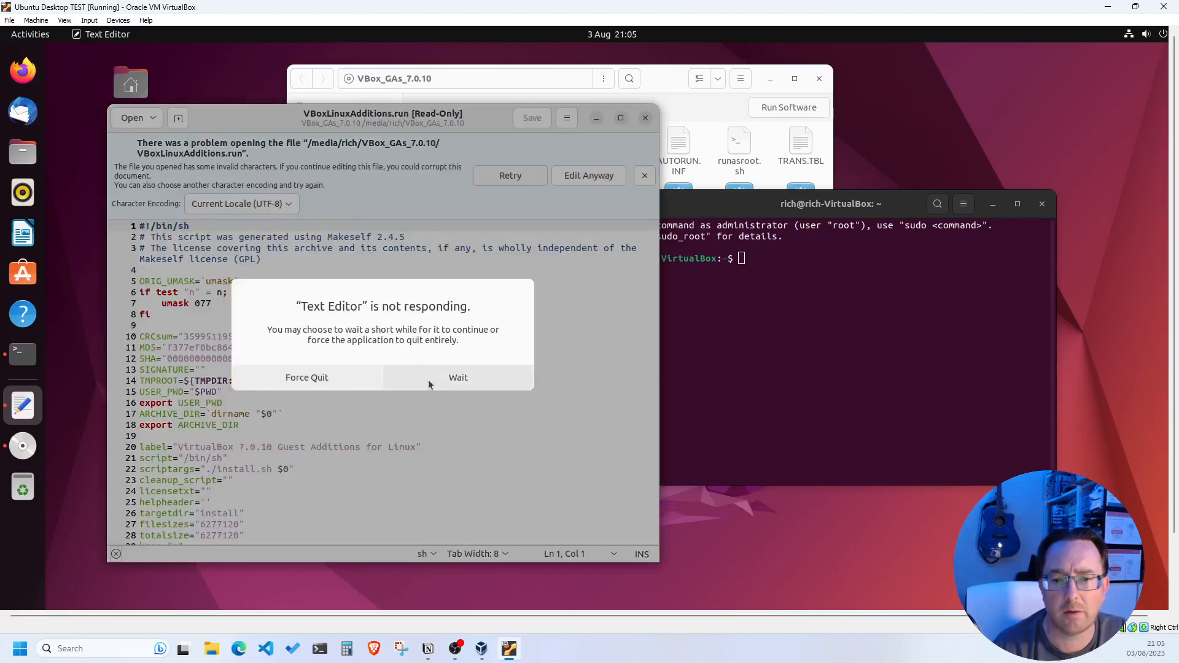
Force-quit the unresponsive Text Editor, move the Terminal up-left, and close the Files window
left_click(337, 383)
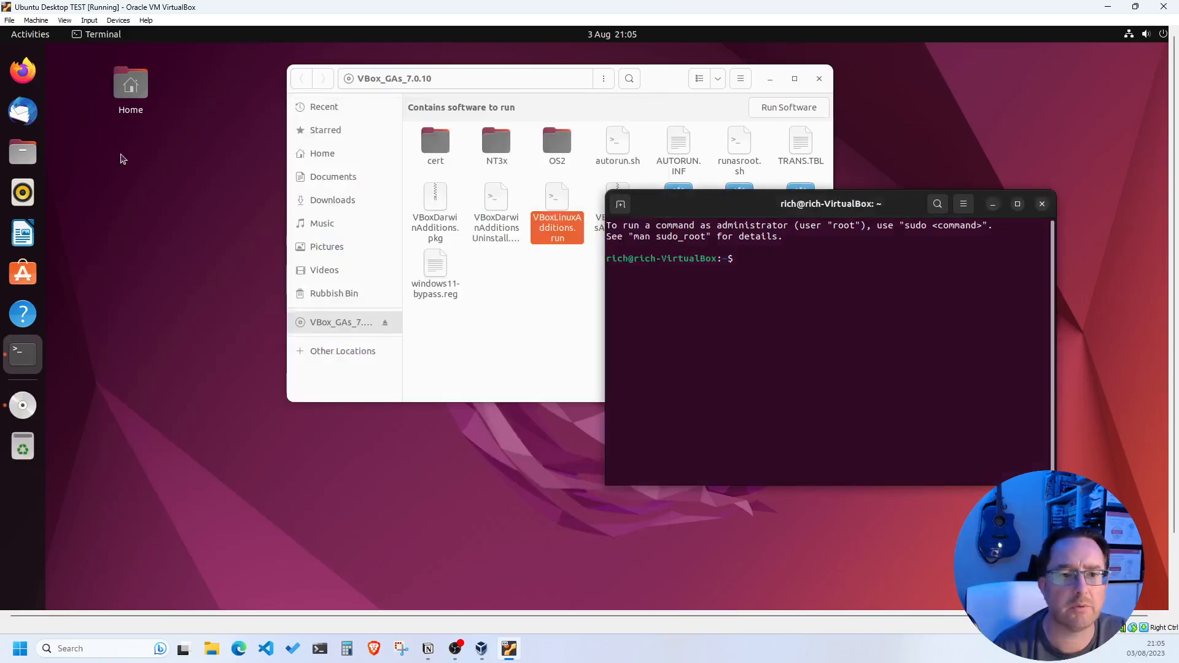
left_click(65, 20)
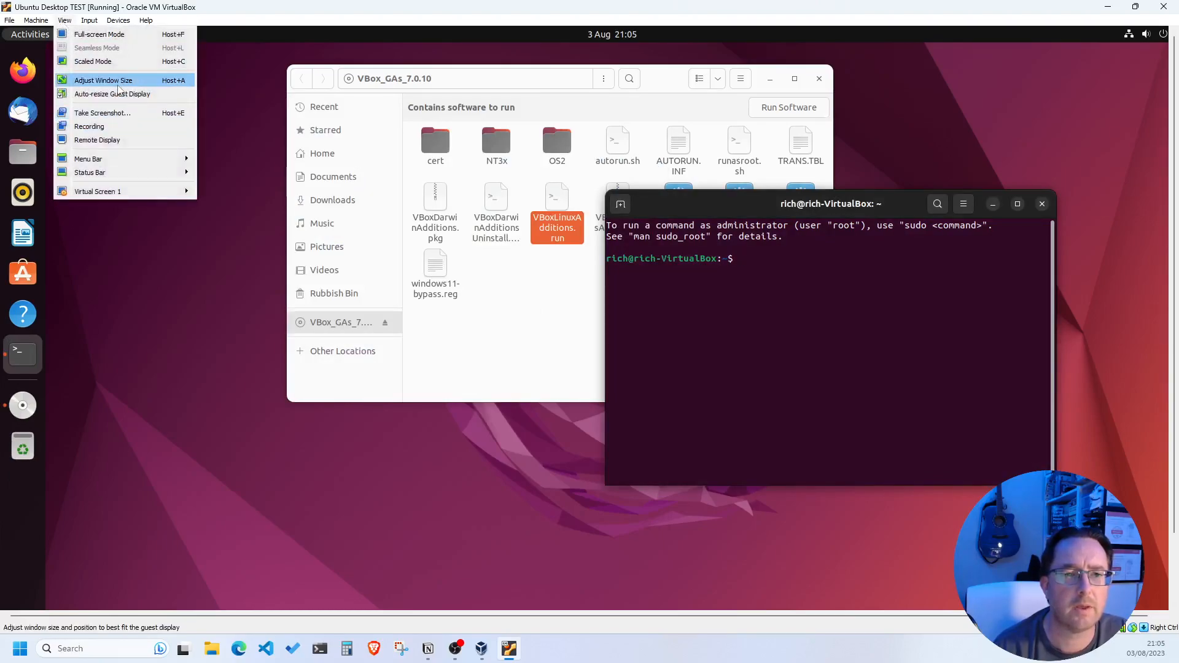
left_click_drag(667, 200, 229, 160)
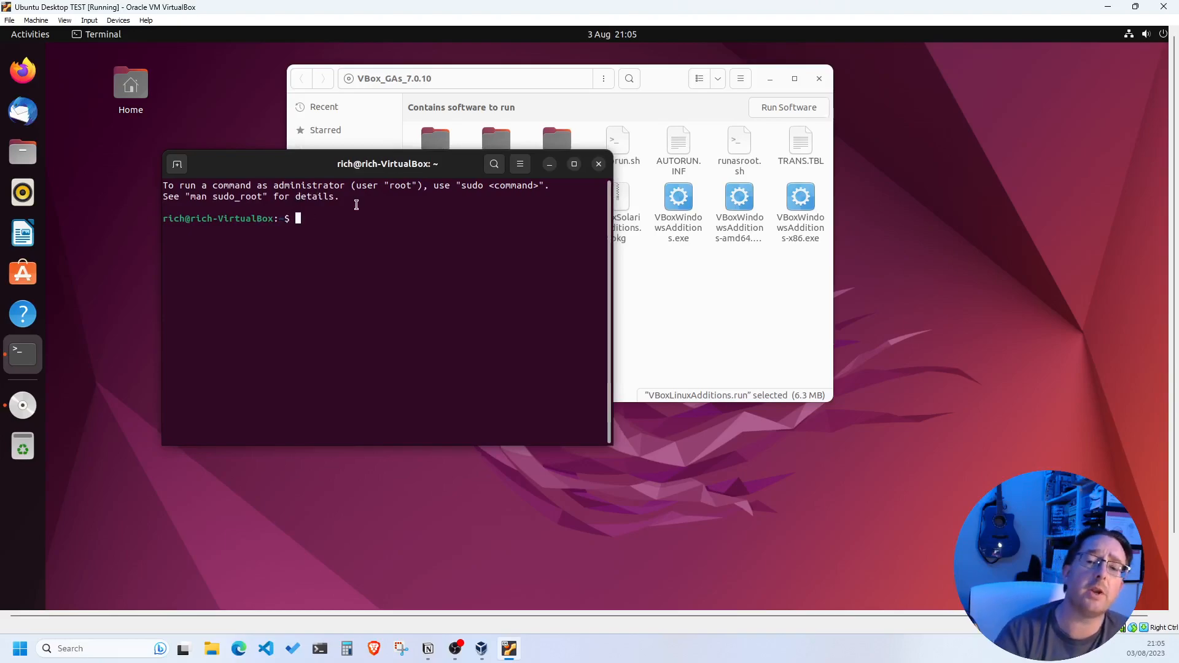
left_click(662, 84)
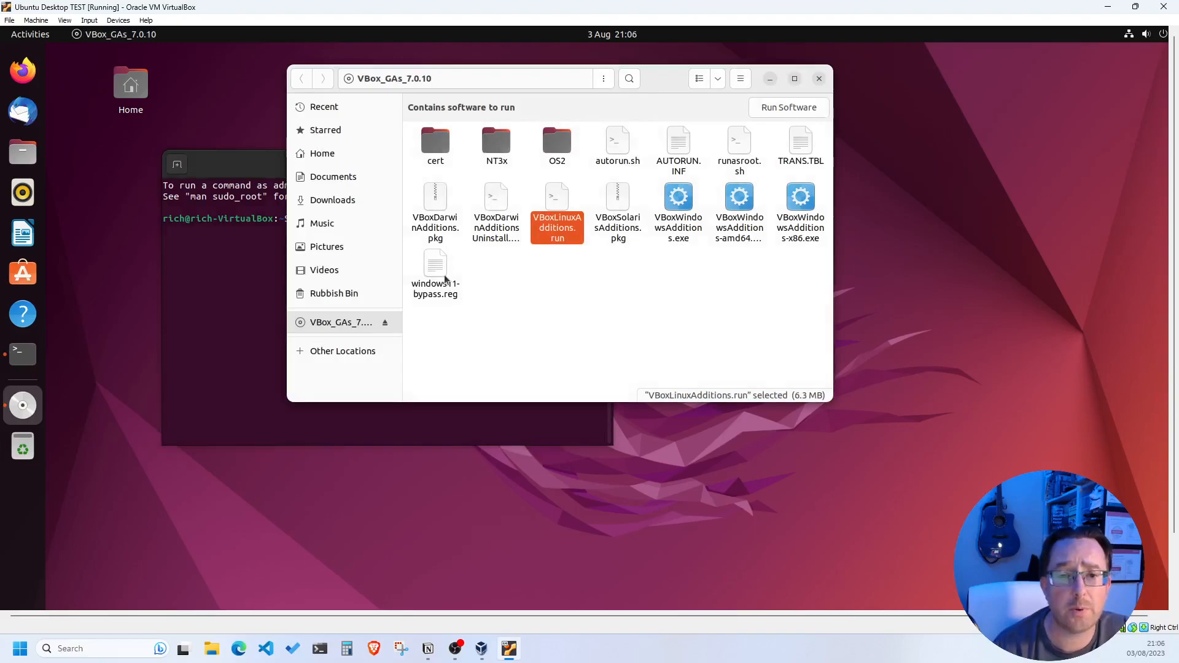
left_click(819, 78)
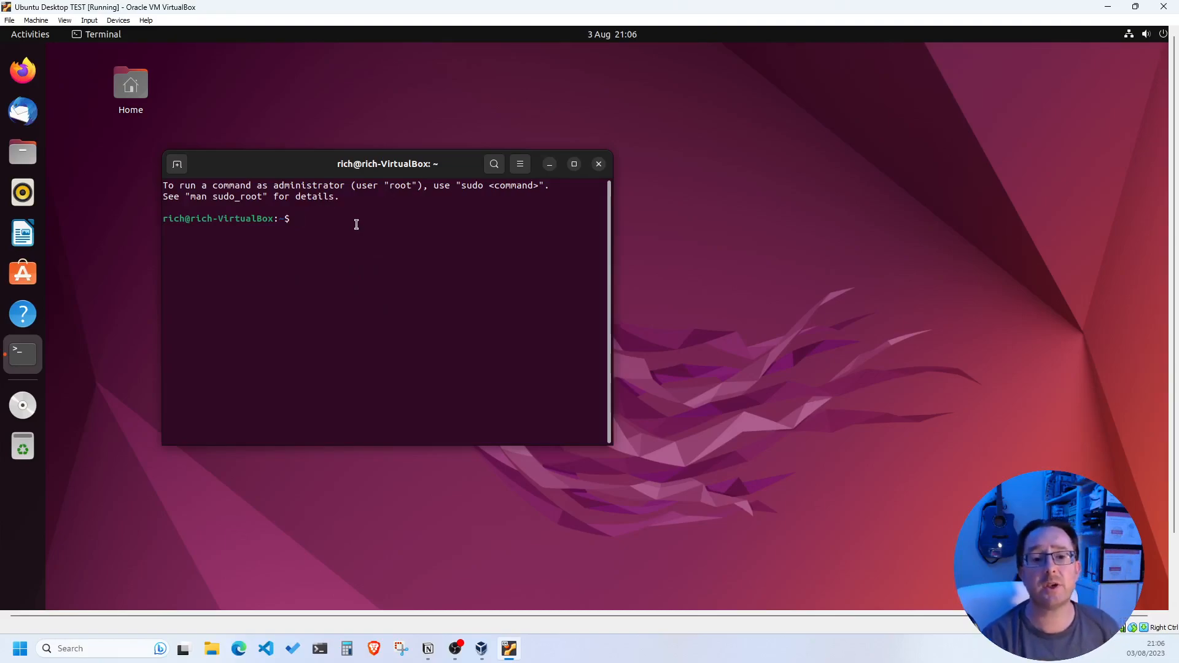
left_click(1163, 35)
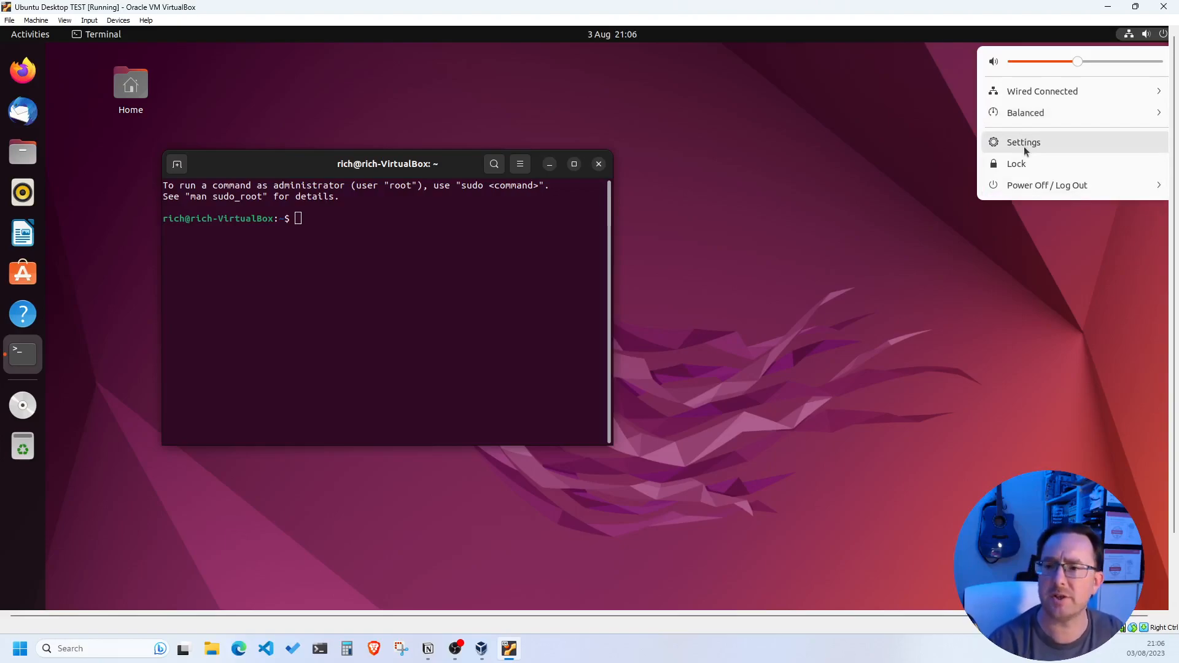
left_click(1034, 188)
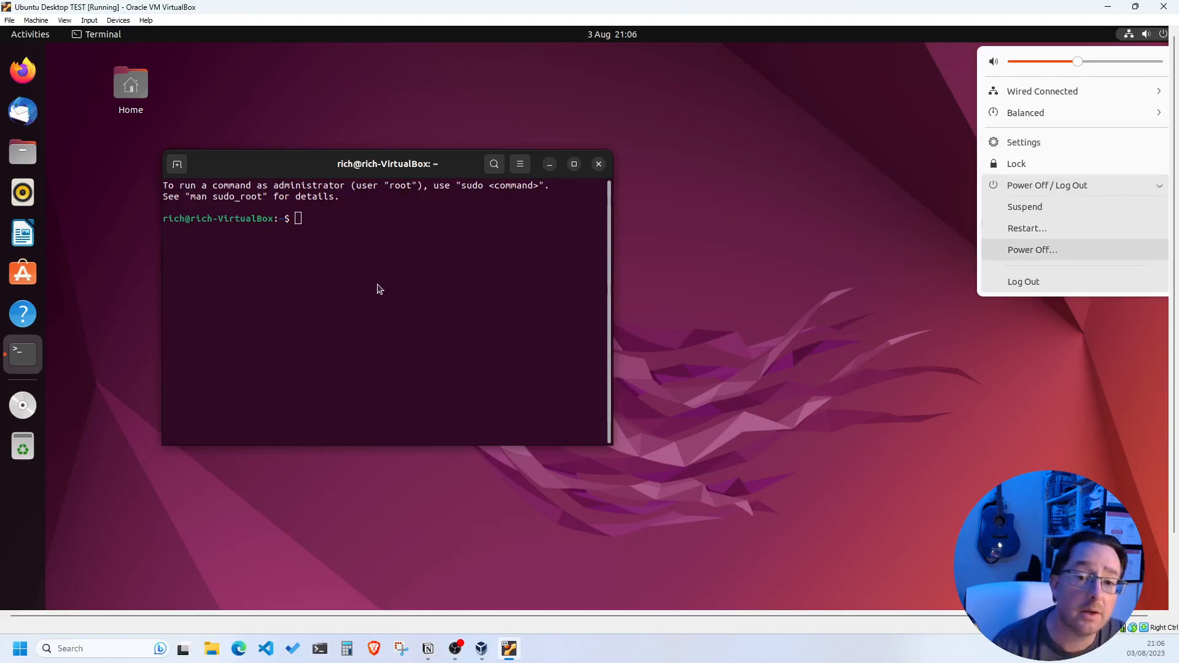
left_click(401, 223)
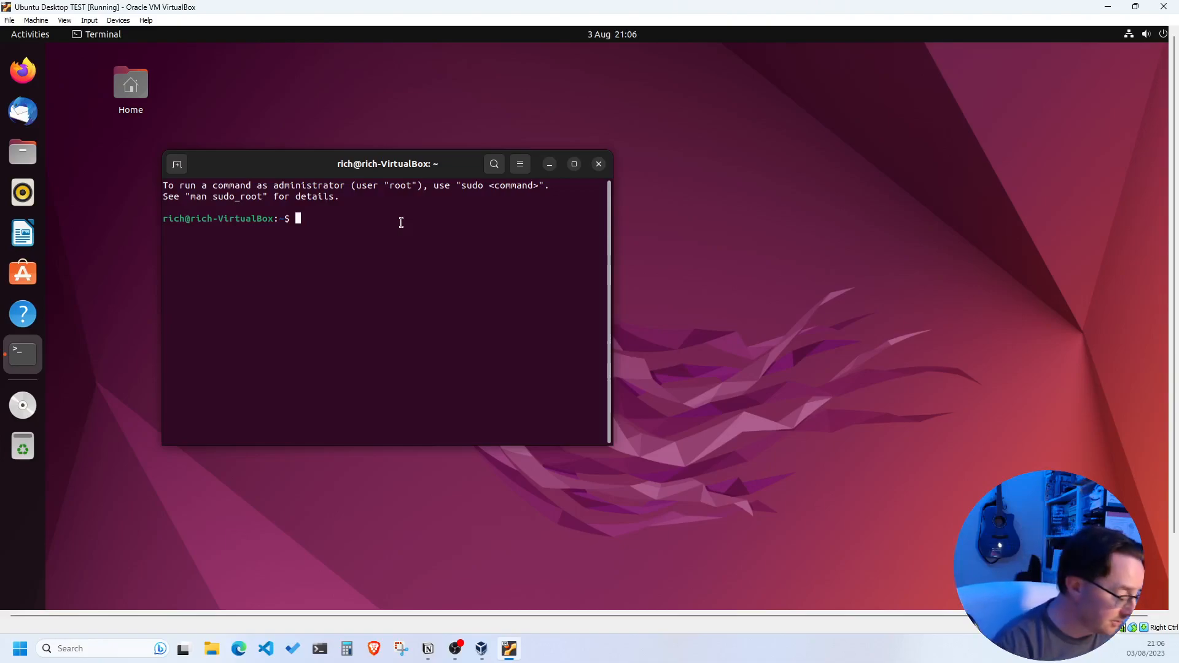
Enter 'sudo shutdown now' at the Terminal prompt without running it
type("sudo shutdown now")
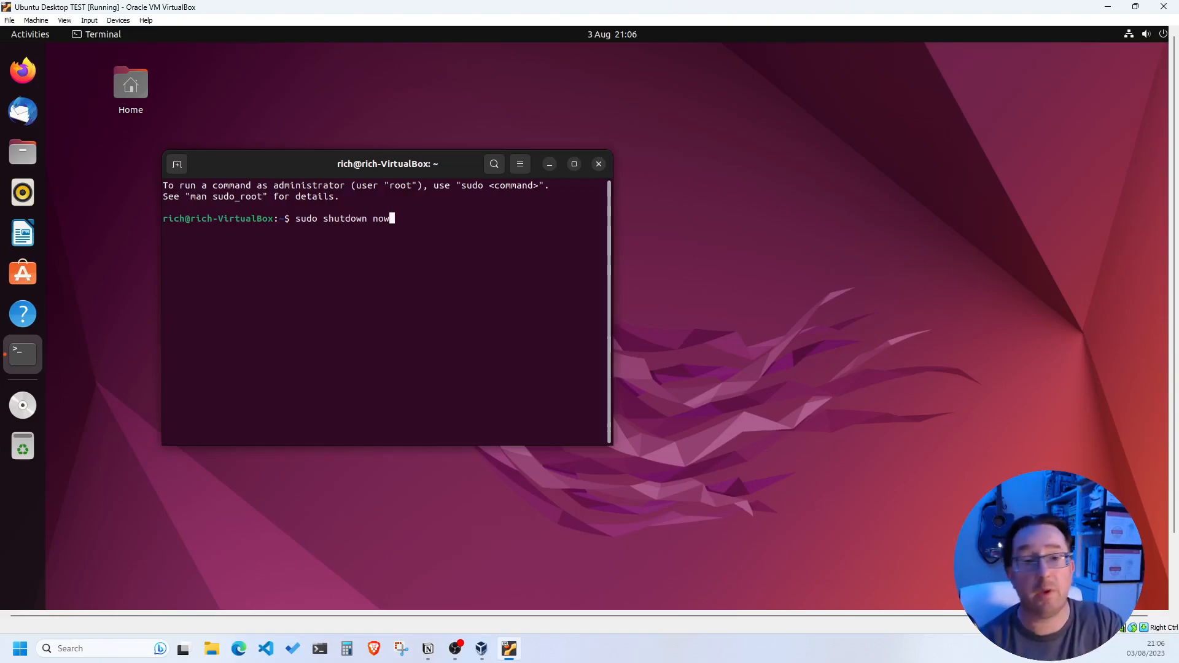
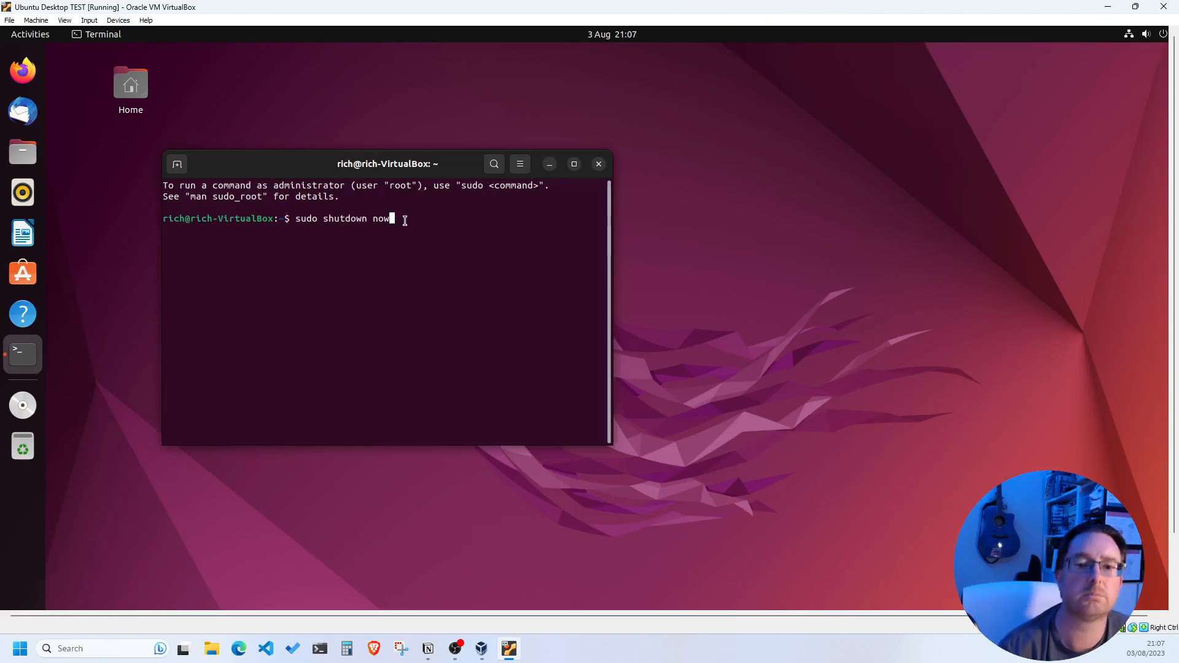
Run 'sudo shutdown now' and confirm with the sudo password to power off Ubuntu Desktop TEST
key("Return")
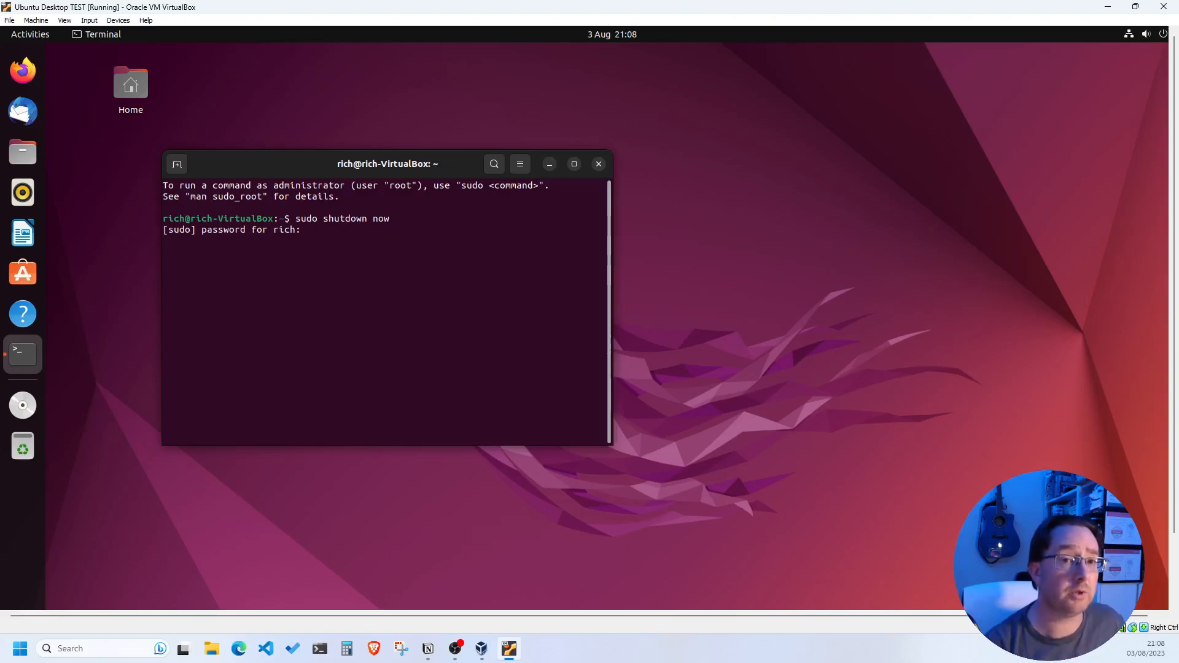
key("Return")
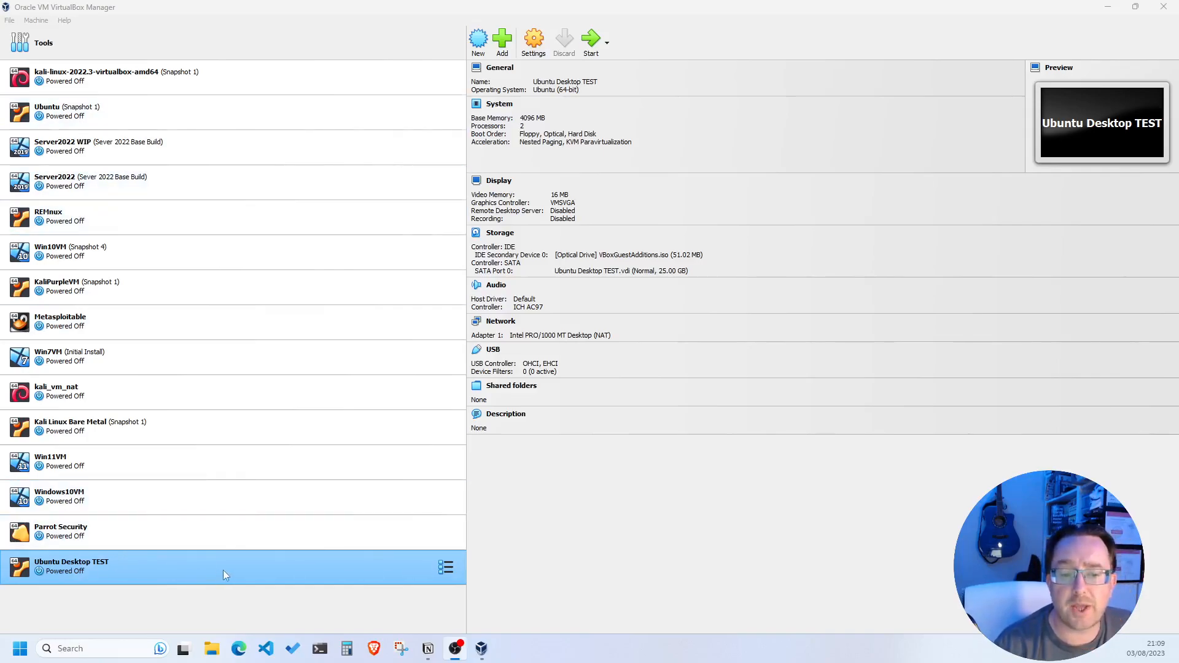
Start a new machine named 'Ubuntu Server TEST' and choose Other... for its folder location
left_click(478, 41)
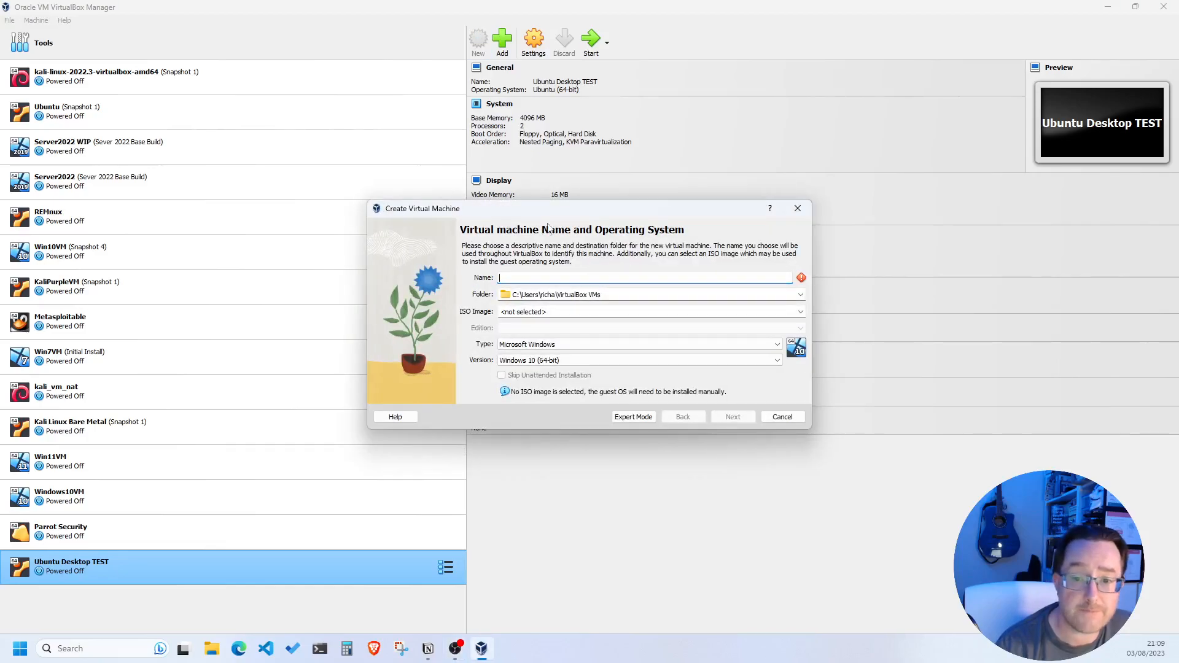
left_click_drag(550, 217, 381, 171)
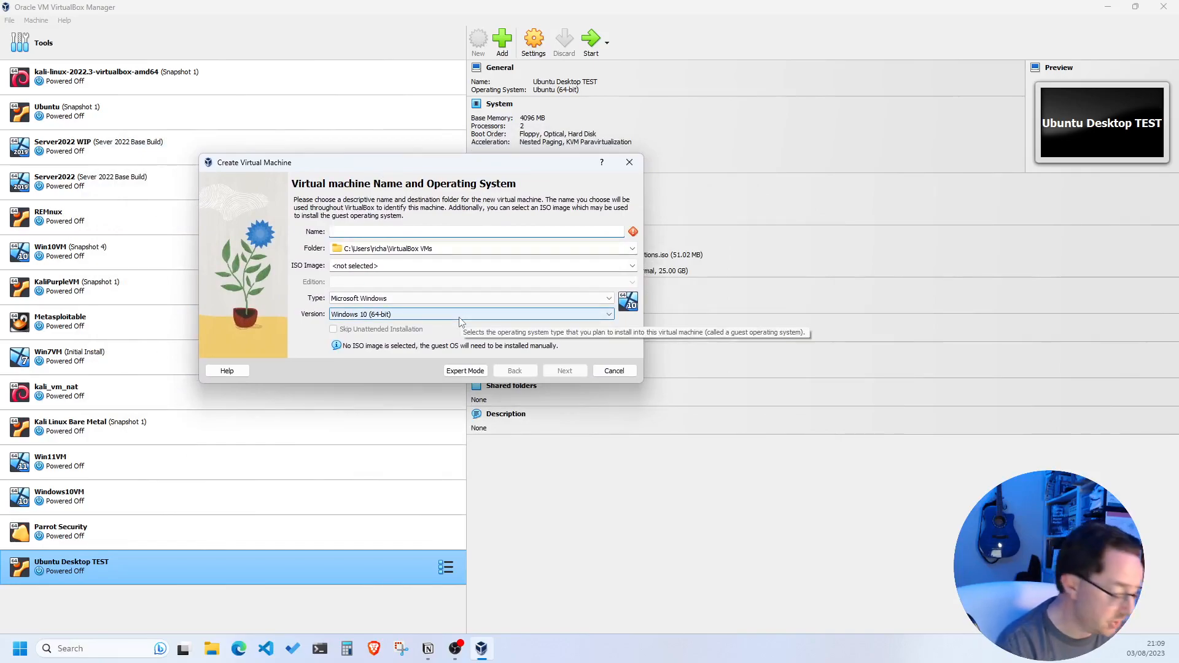
type("Ubun")
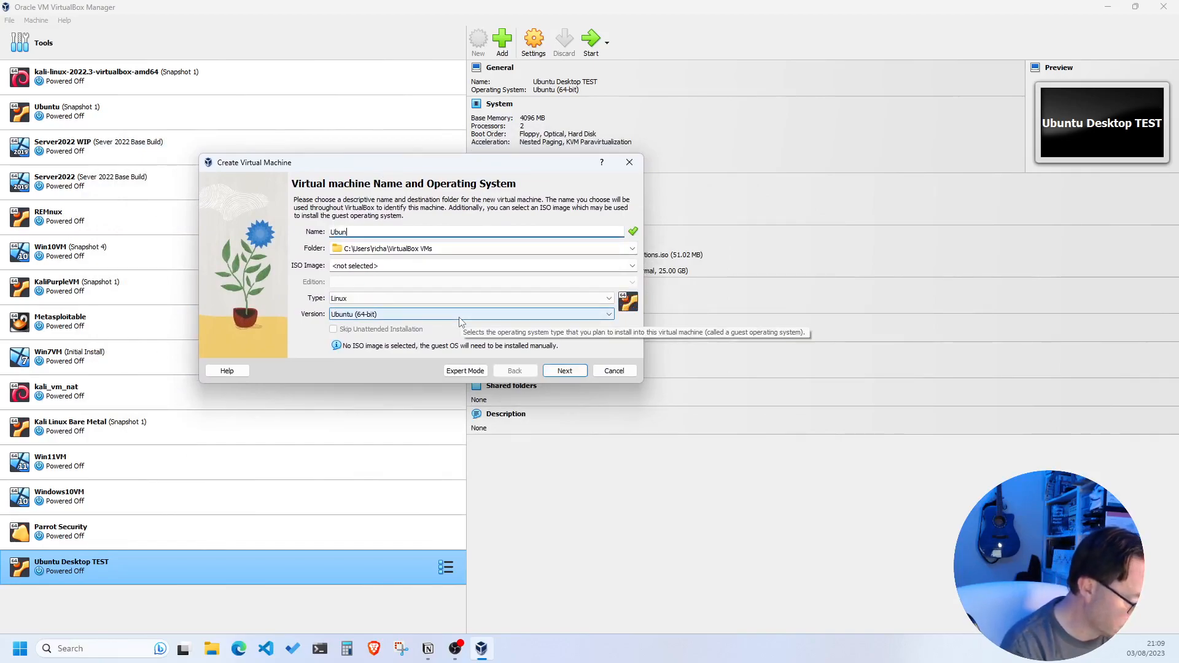
type("tu Server")
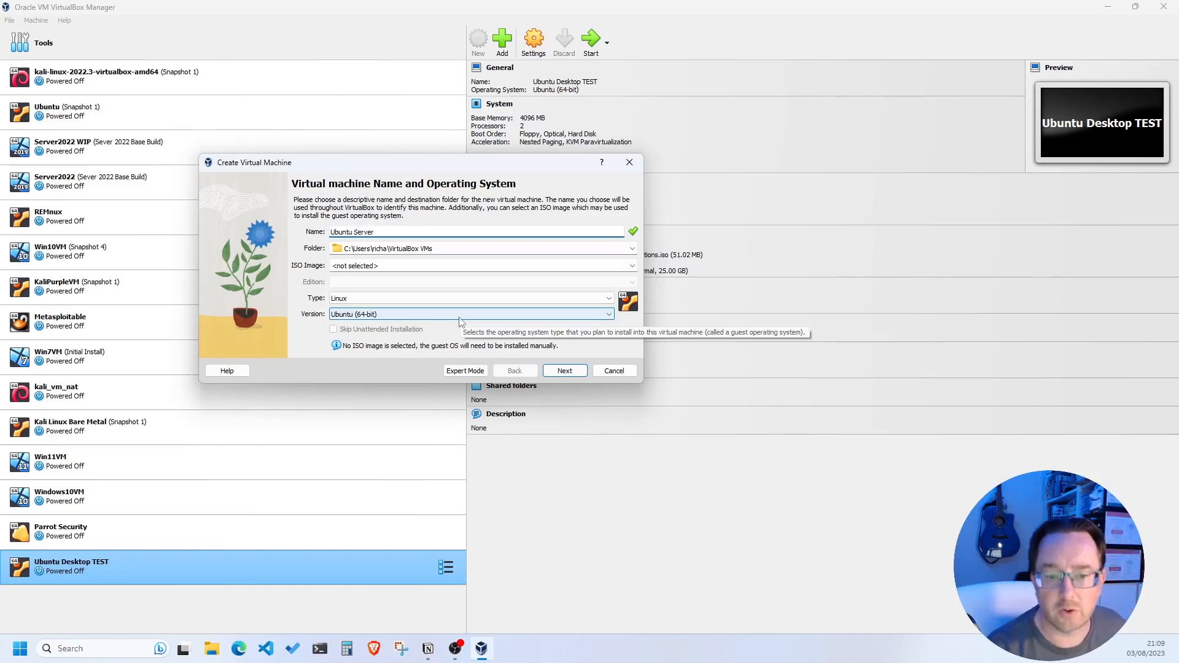
type(" TEST")
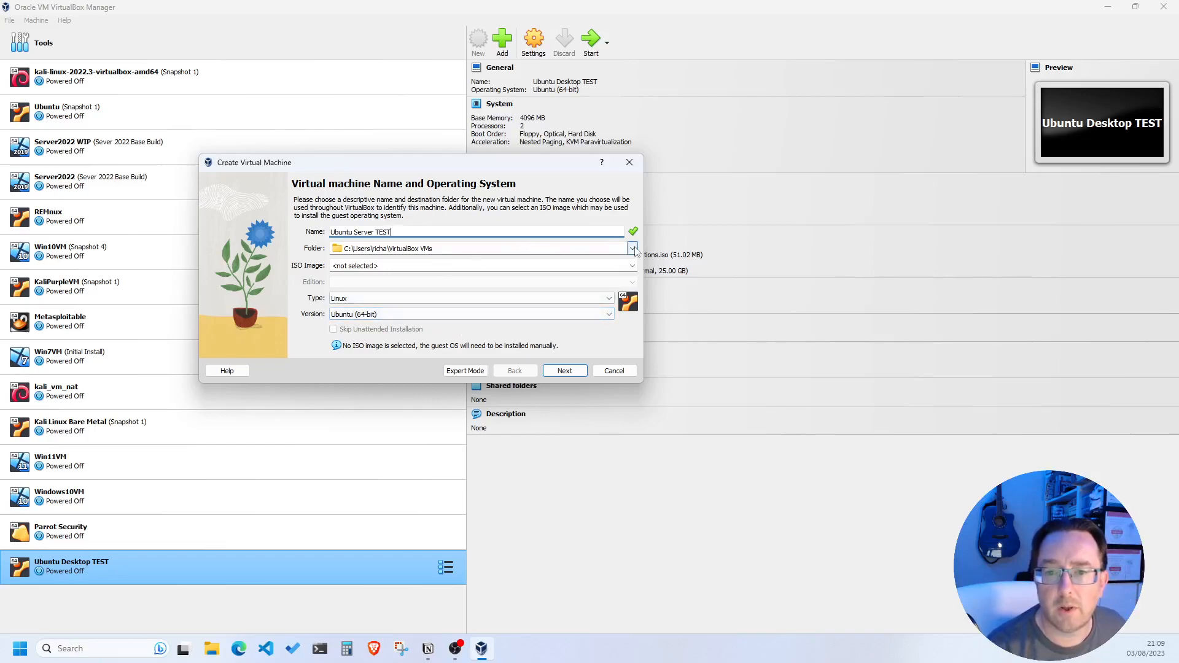
left_click(632, 248)
left_click(379, 272)
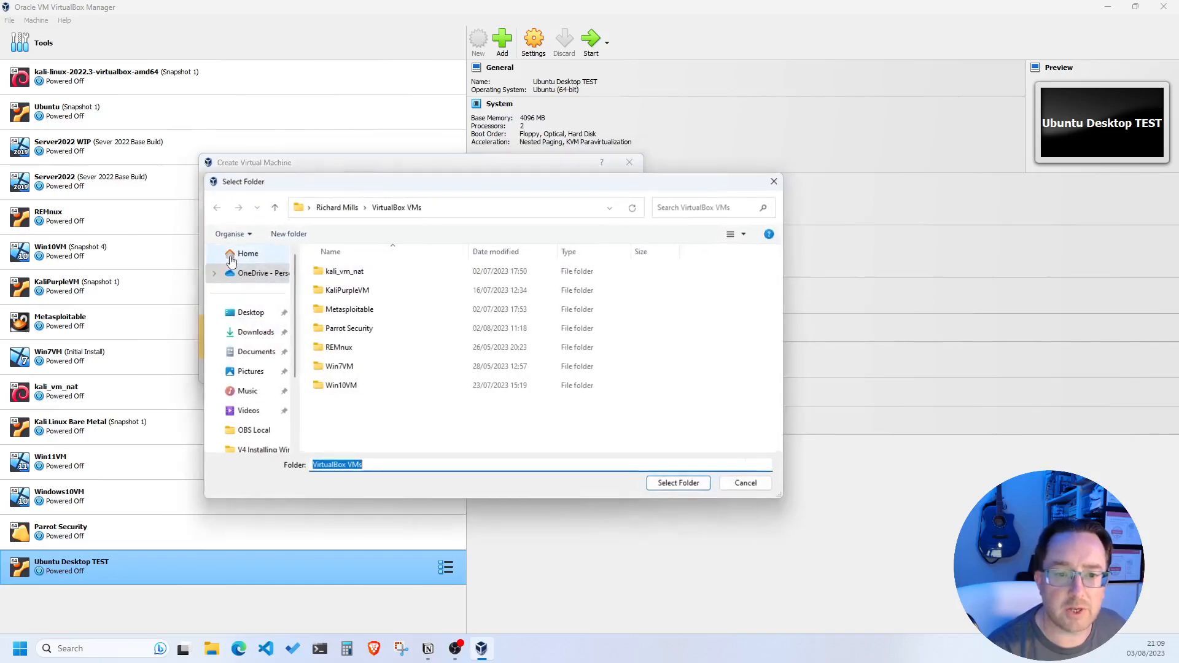
Create an 'Ubuntu Server 22_04' folder in Desktop\Documents\Virtual Machines and select it as the machine folder
left_click(255, 314)
left_click(341, 276)
double_click(341, 277)
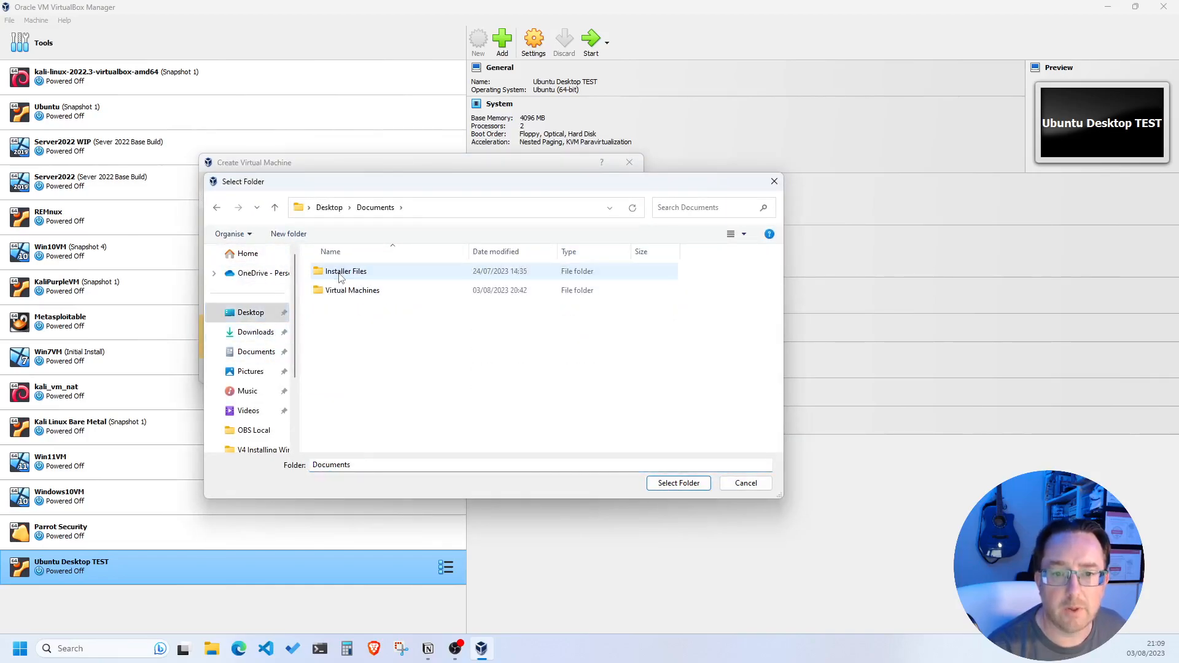
double_click(356, 294)
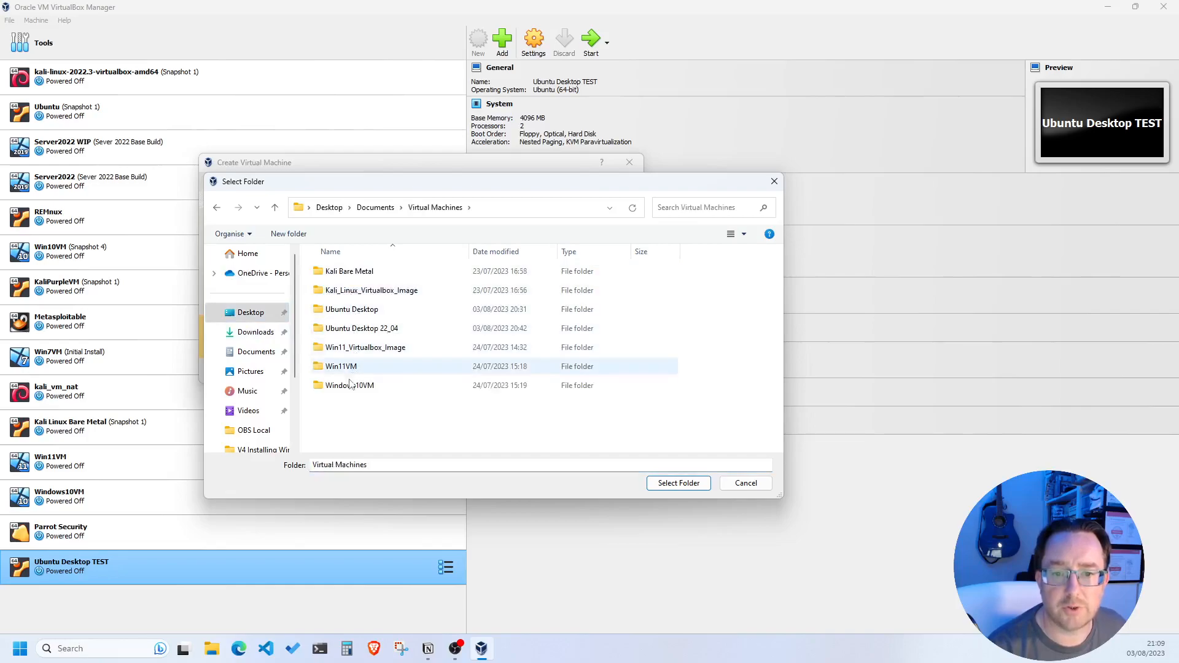
left_click(289, 233)
type("U")
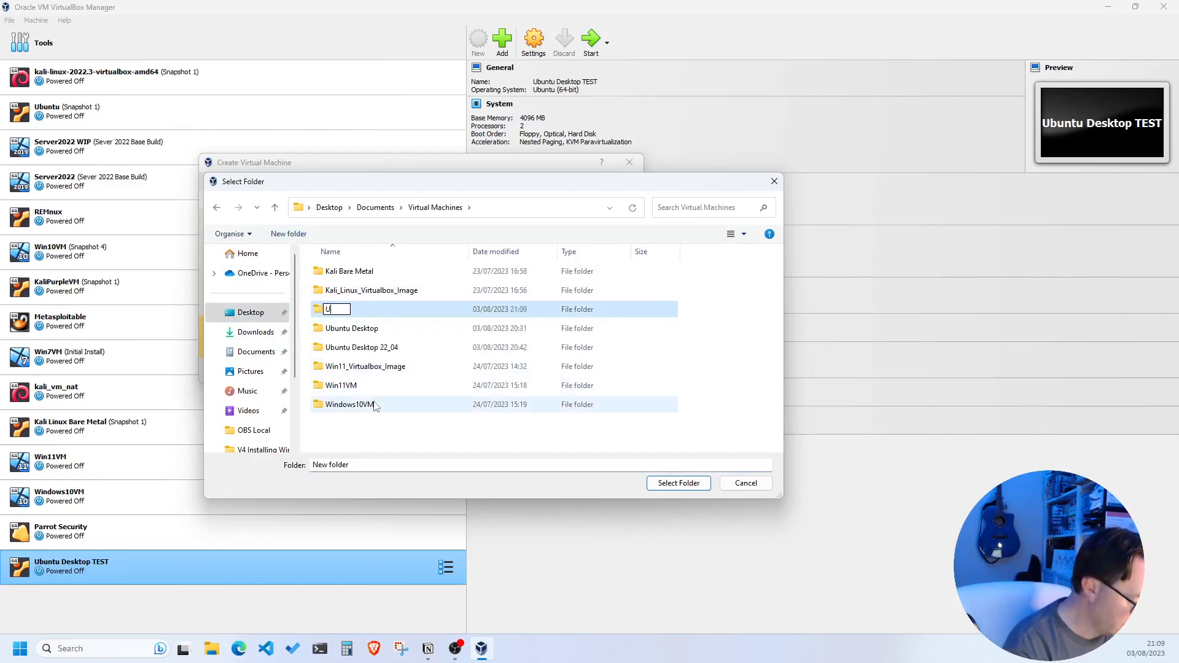
type("buntu Server")
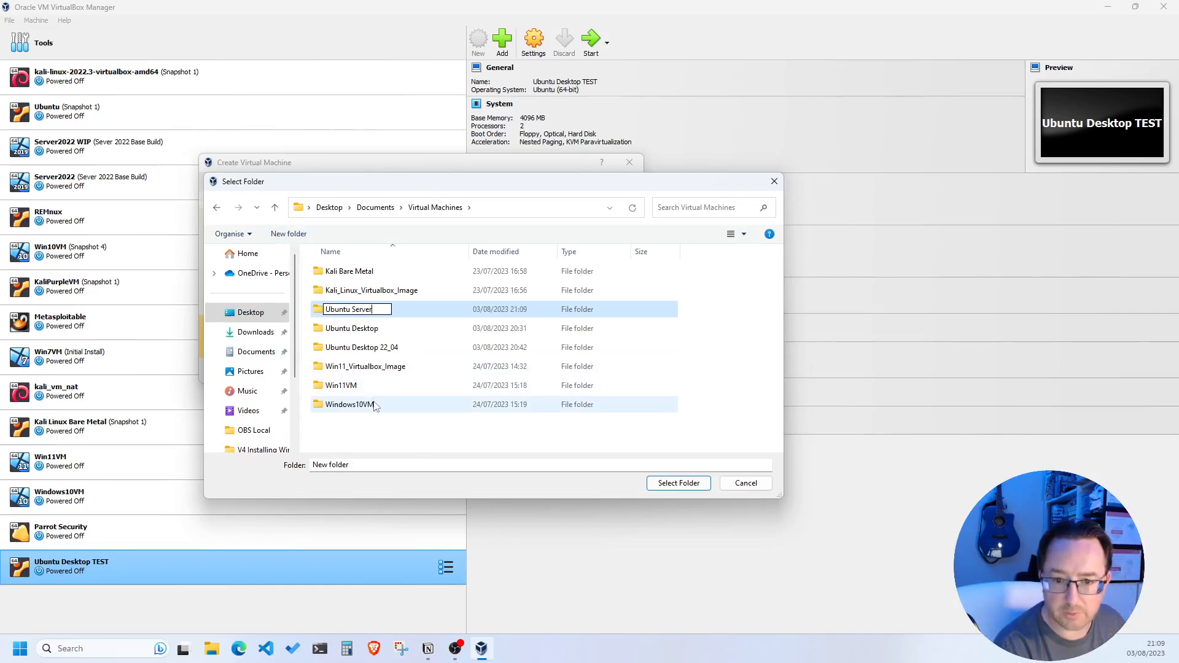
type("22")
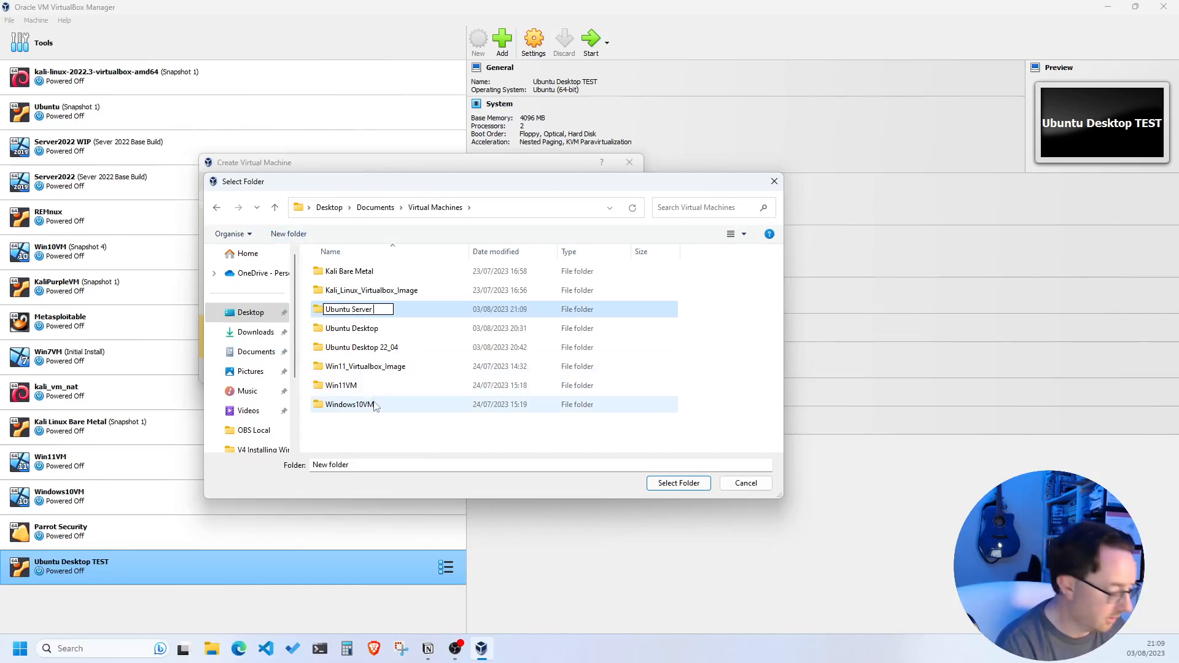
type("_04")
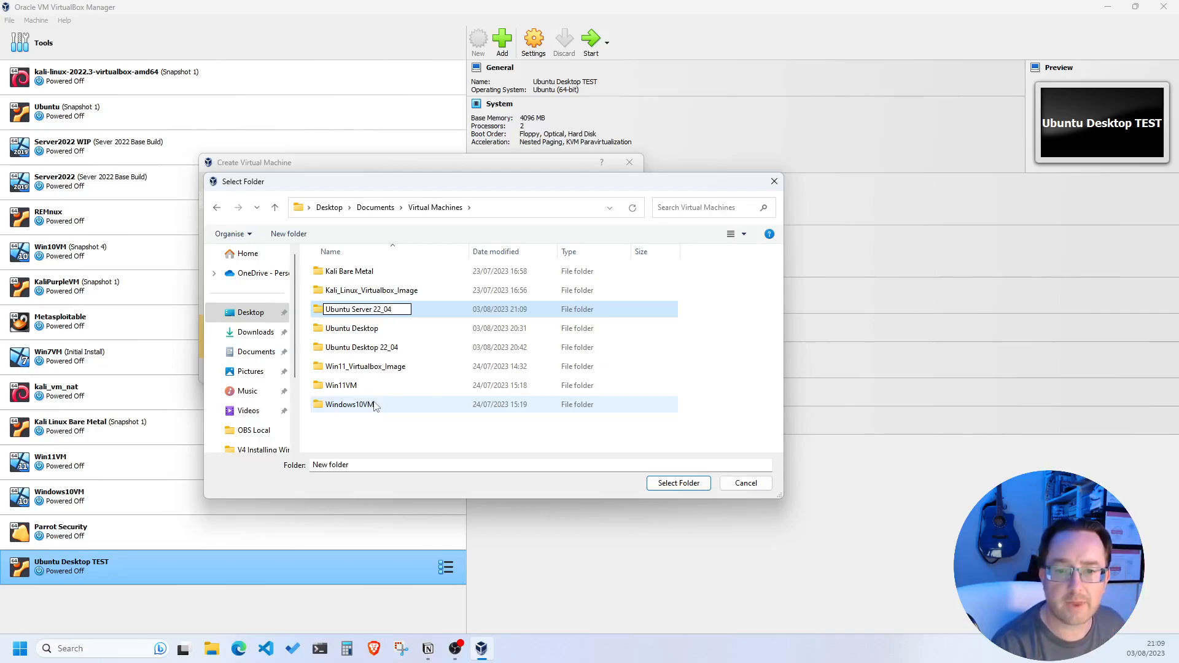
key("Return")
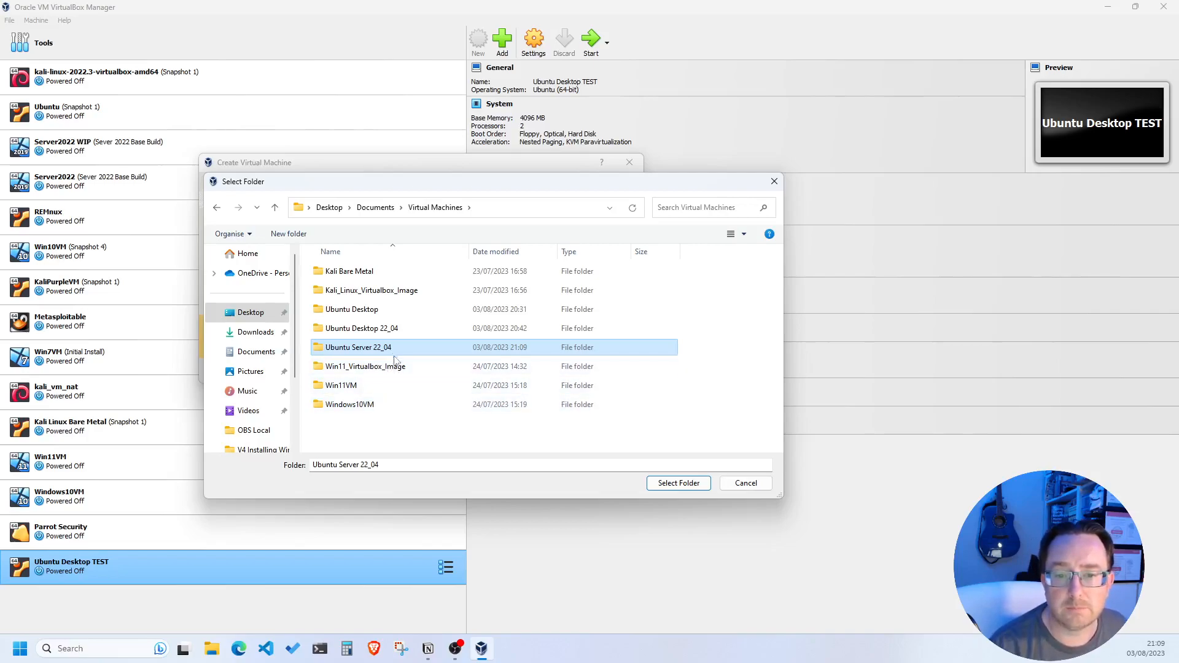
left_click(664, 483)
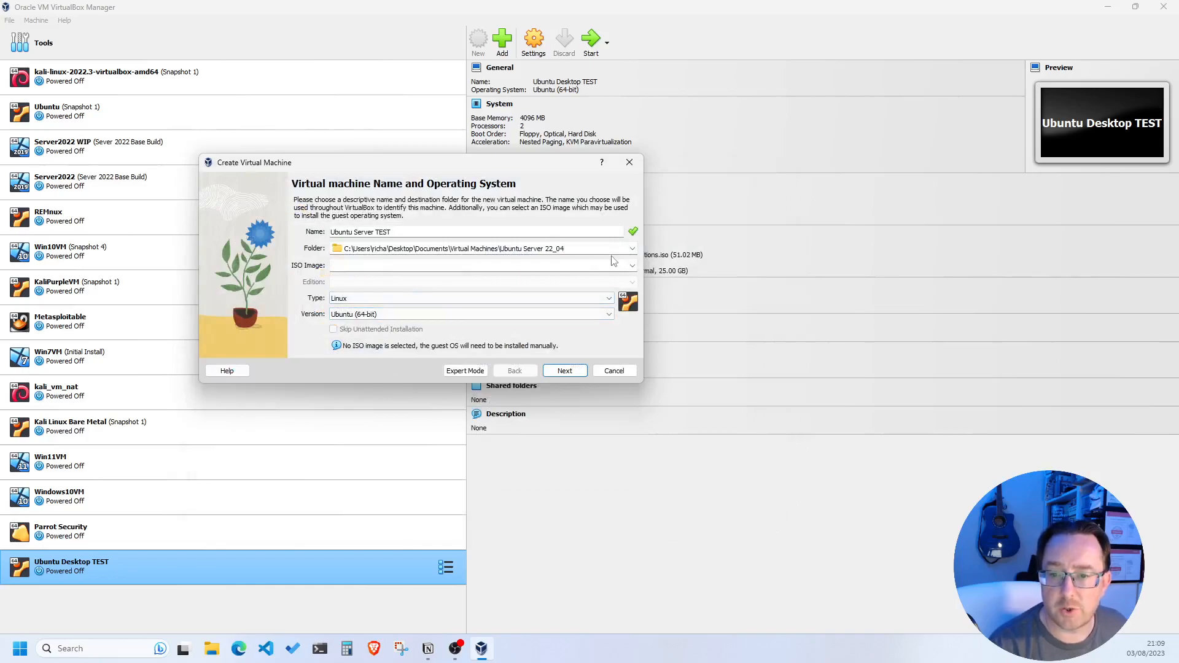
Attach ubuntu-22.04.2-live-server-amd64.iso, tick Skip Unattended Installation, and move on to hardware settings
left_click(632, 266)
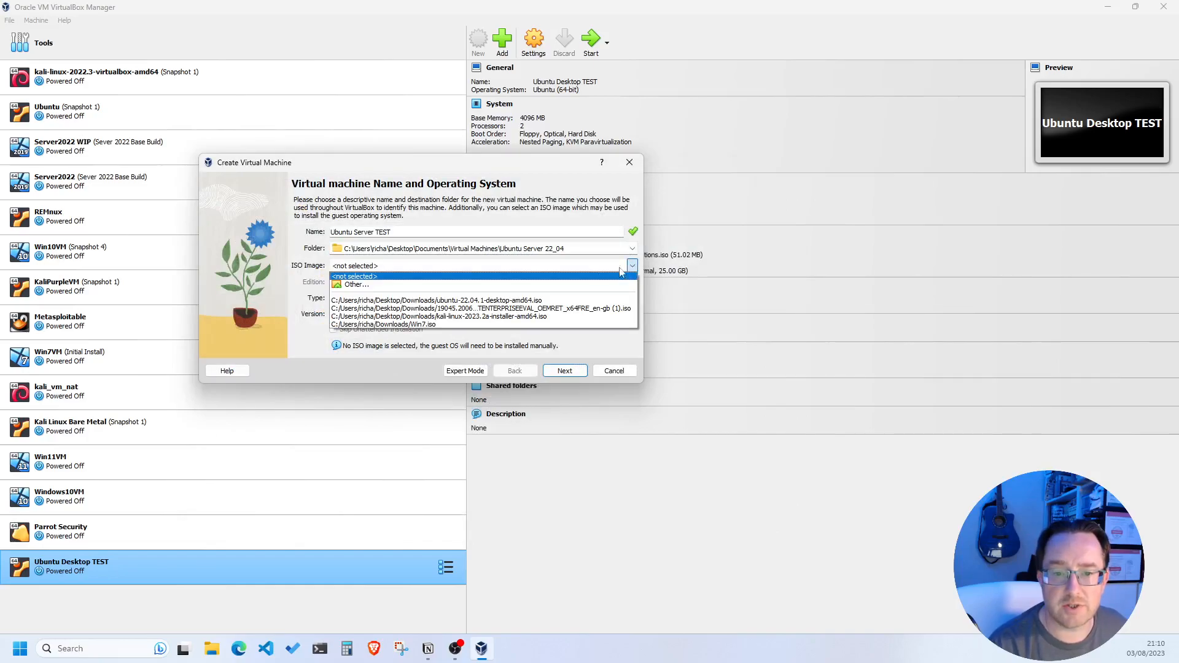
left_click(355, 285)
left_click(399, 348)
left_click(679, 484)
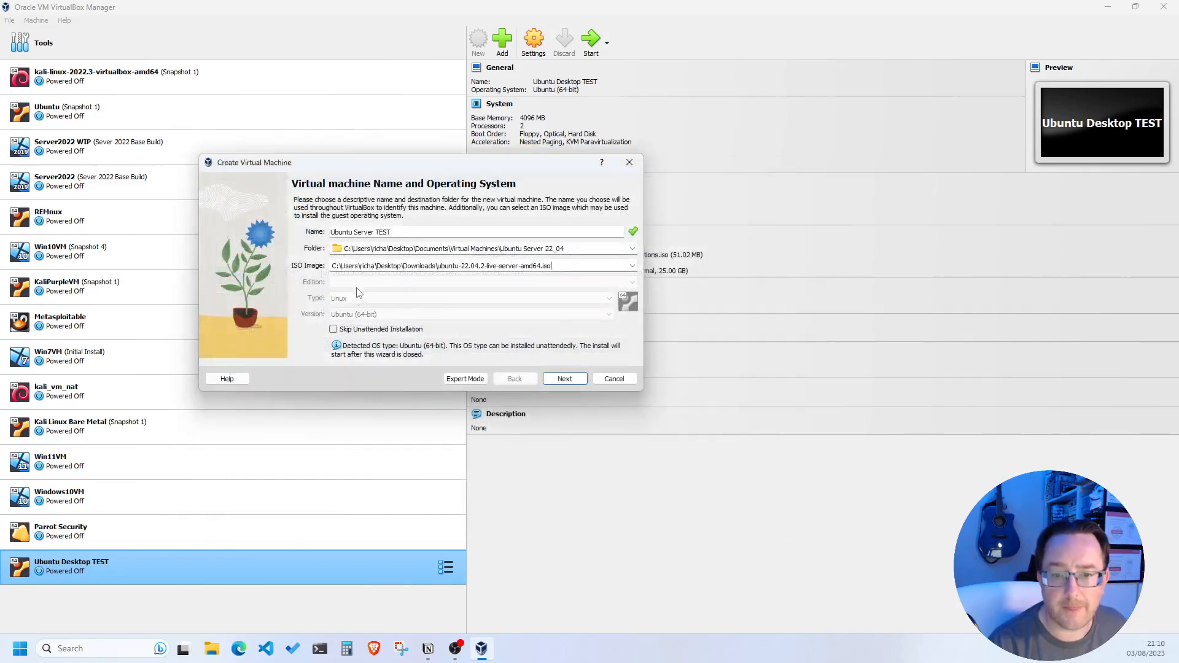
left_click(333, 330)
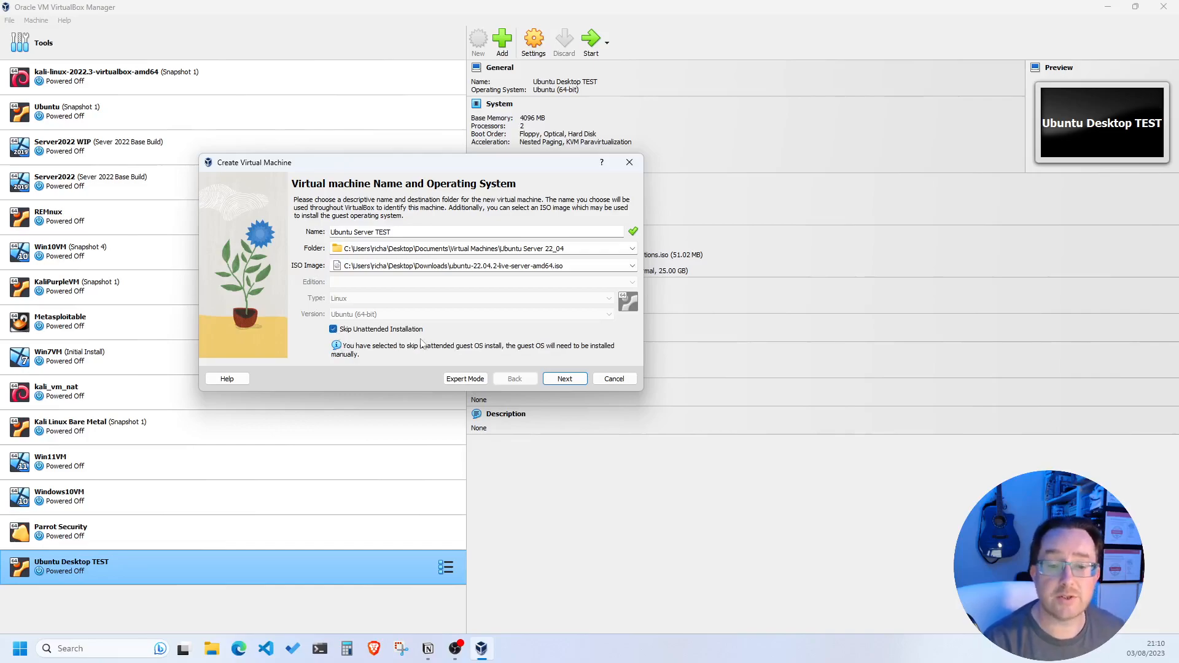
left_click(563, 379)
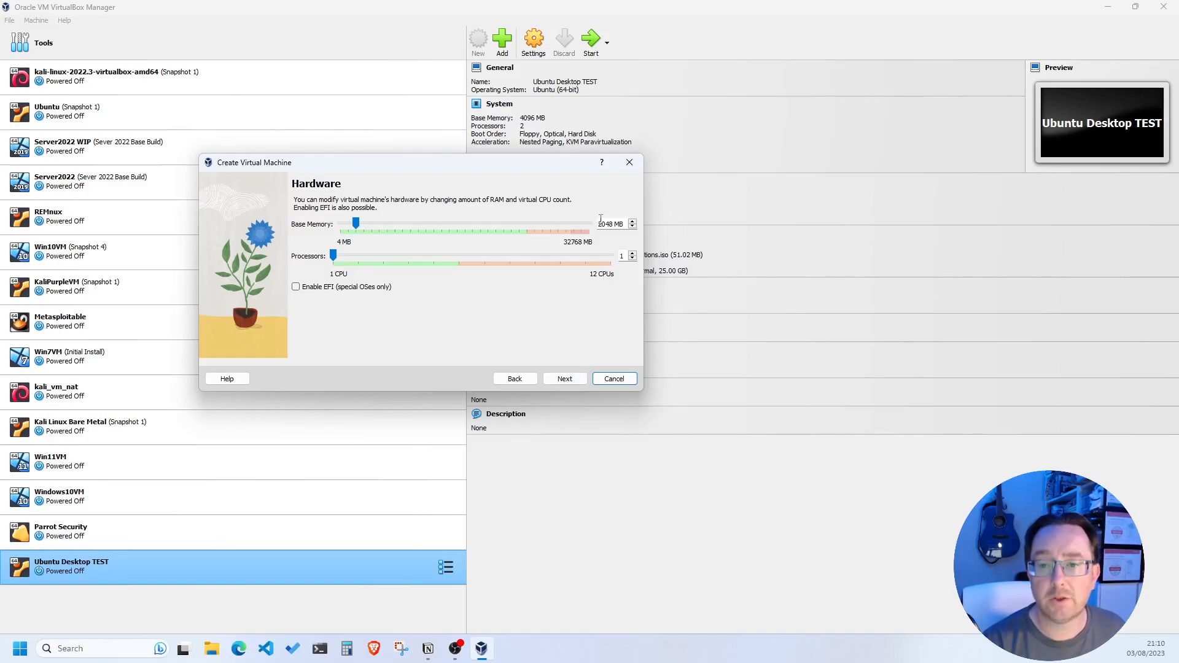
Change base memory from 2048 MB to 512 MB and continue to the hard disk page
left_click_drag(607, 224, 504, 233)
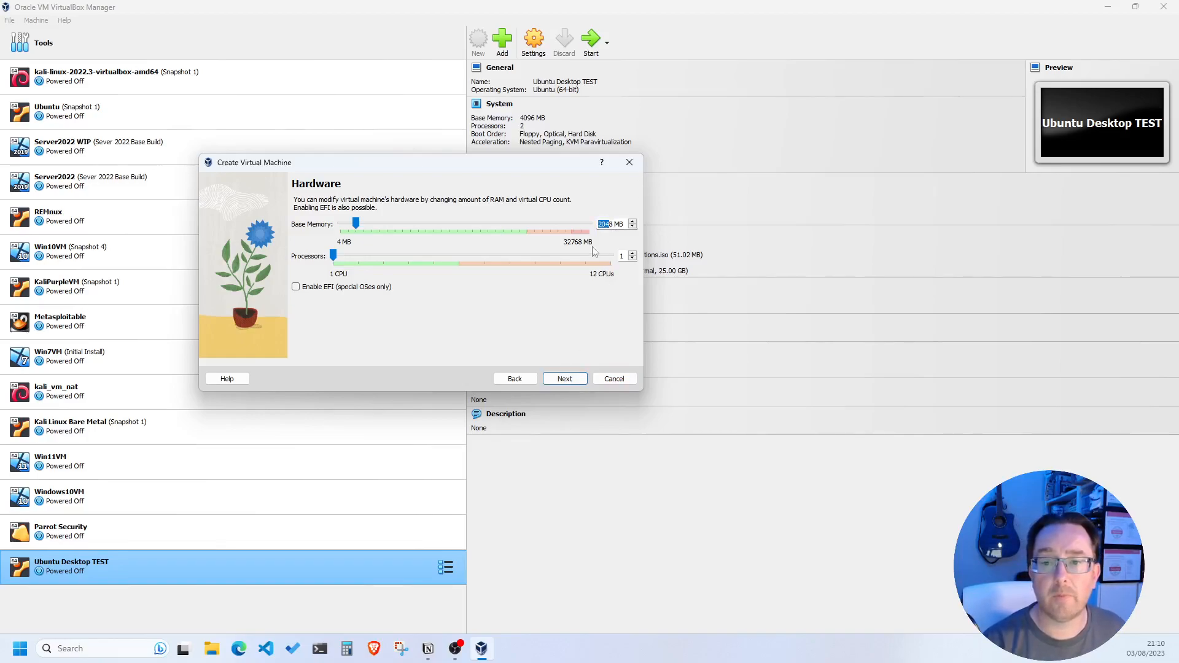
key("Delete")
key("Delete")
type("512")
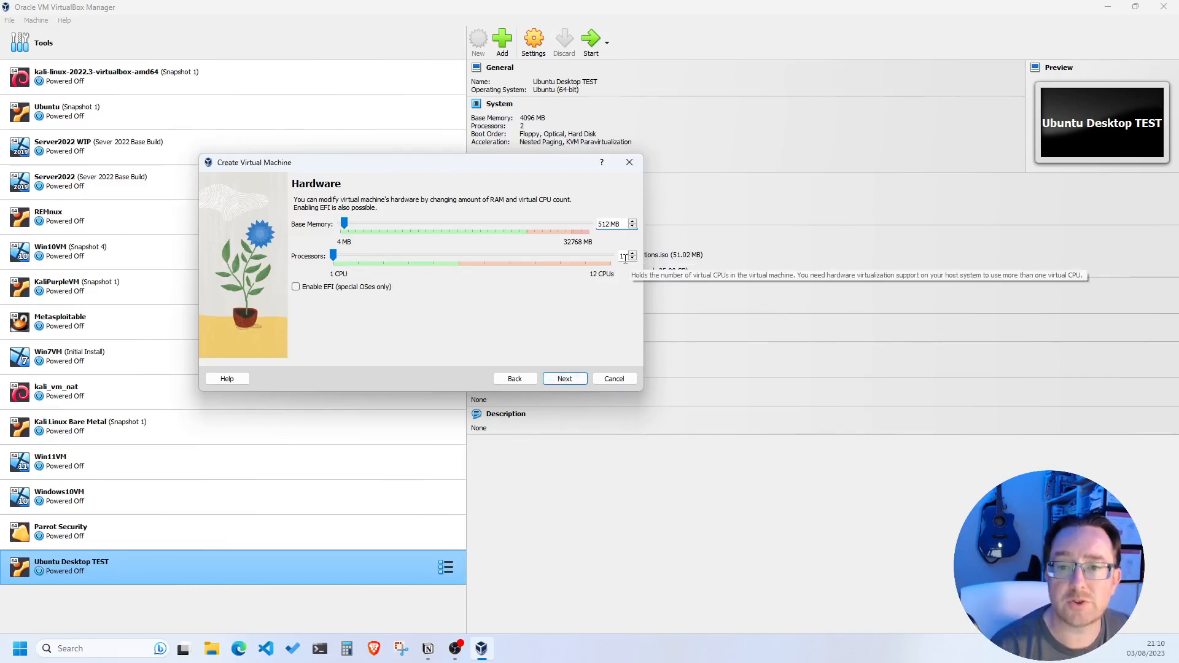
left_click(564, 379)
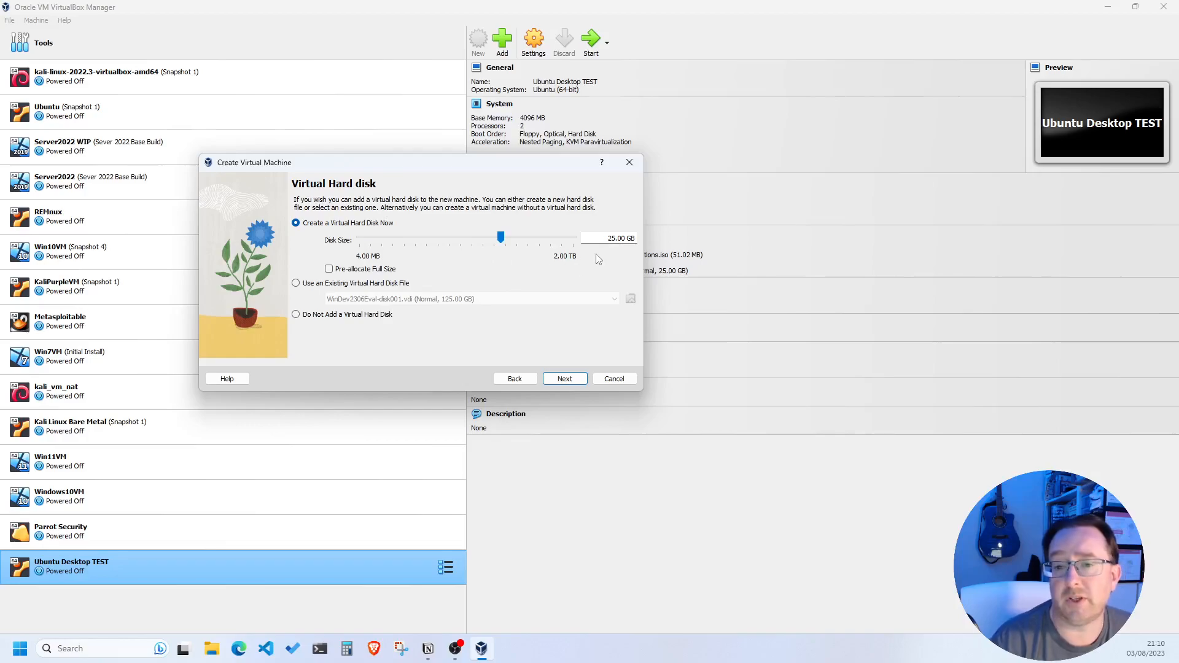
Keep the 25.00 GB virtual disk and finish creating Ubuntu Server TEST from the Summary
left_click(565, 380)
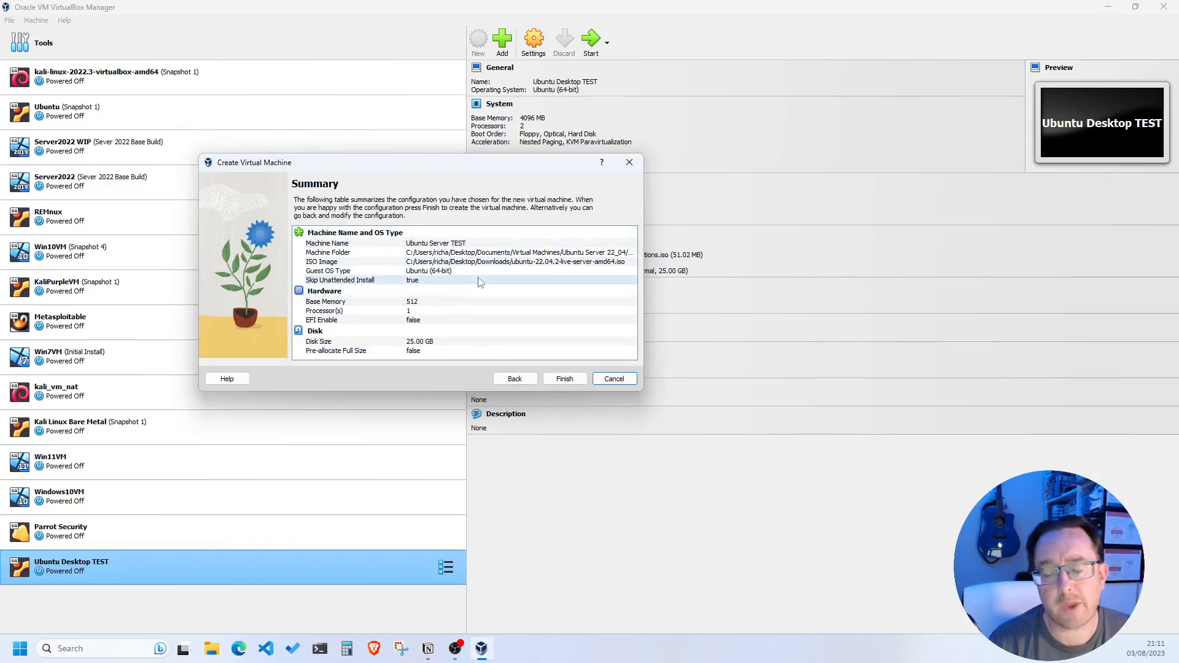
left_click(566, 379)
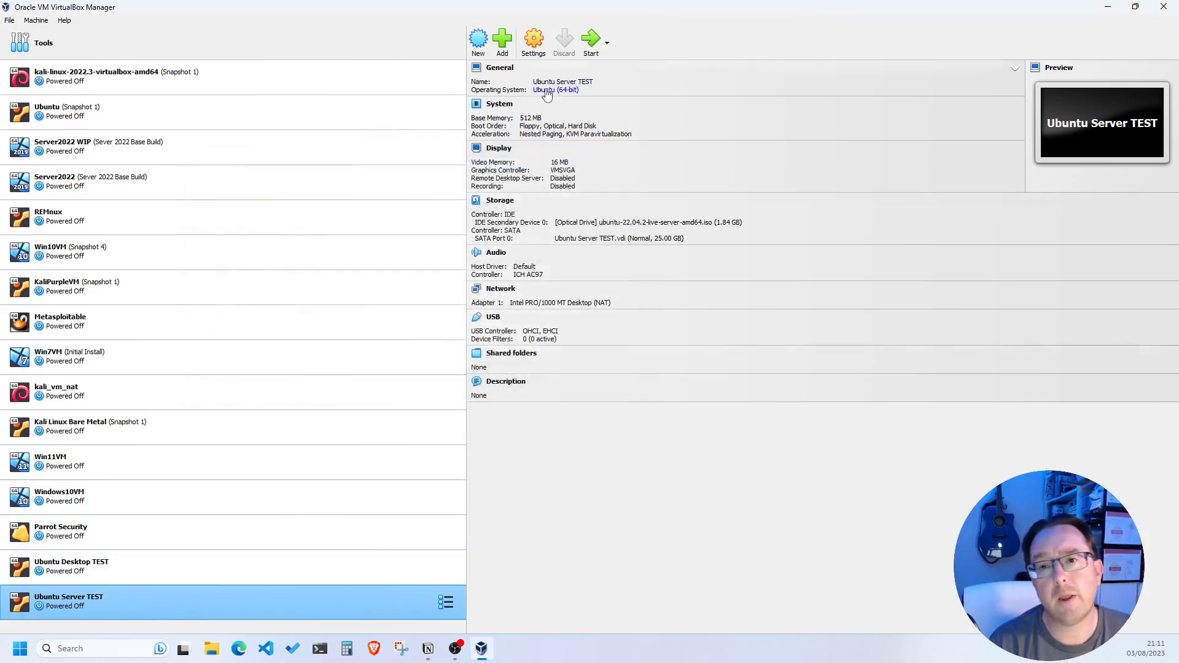
Start Ubuntu Server TEST and dismiss the keyboard auto-capture notification
left_click(590, 41)
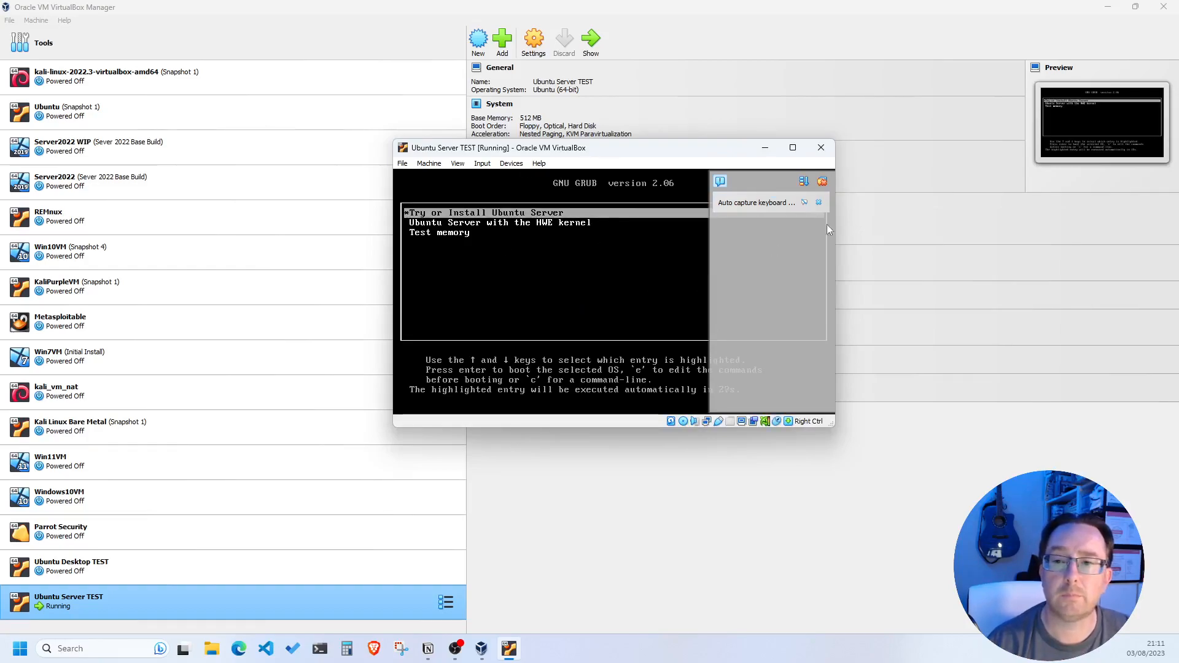
left_click(822, 182)
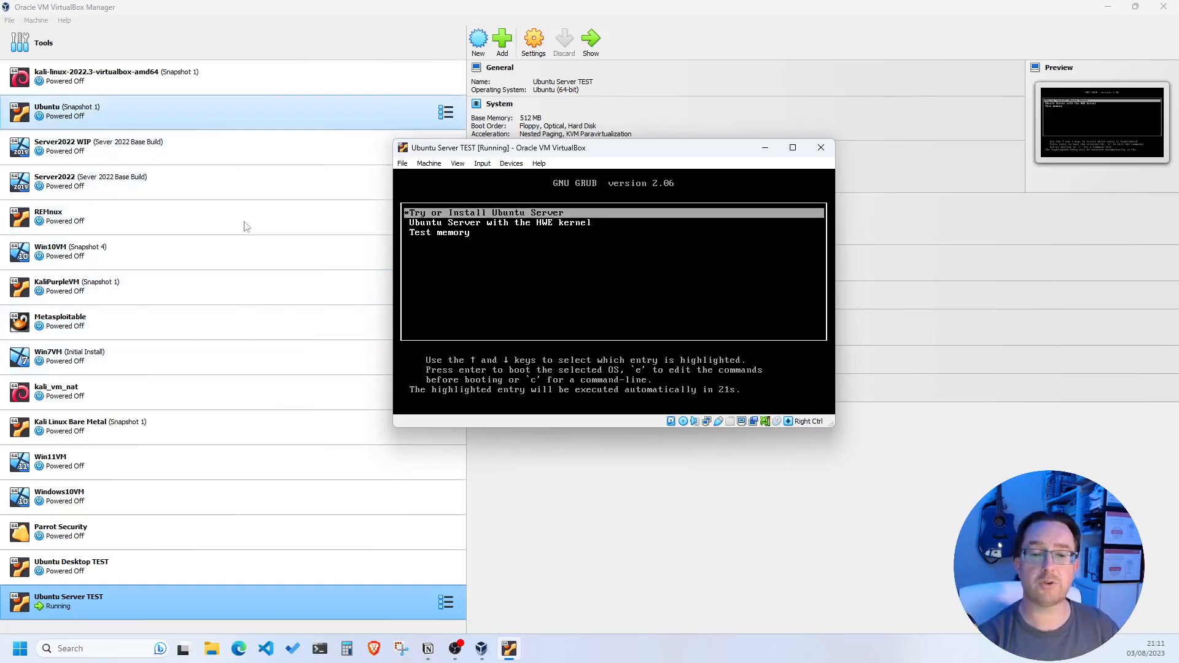
Boot 'Try or Install Ubuntu Server' from GRUB, then enlarge the VM window and move it up-left
key("Return")
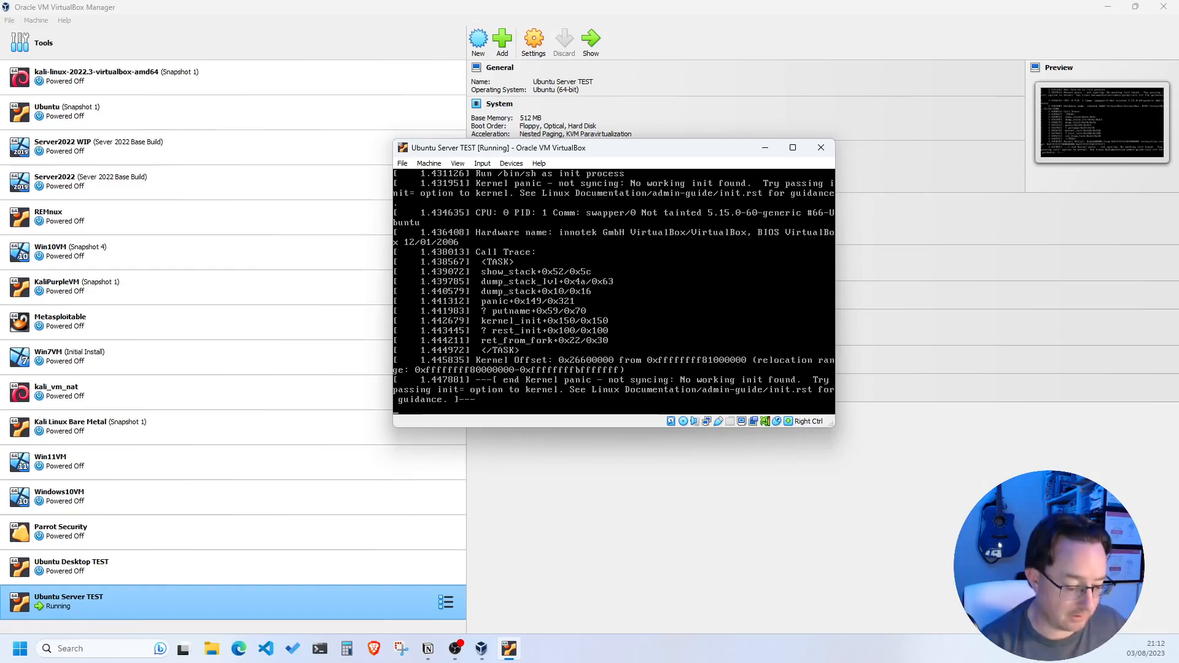
left_click_drag(832, 424, 1123, 446)
left_click_drag(706, 149, 404, 63)
left_click(366, 208)
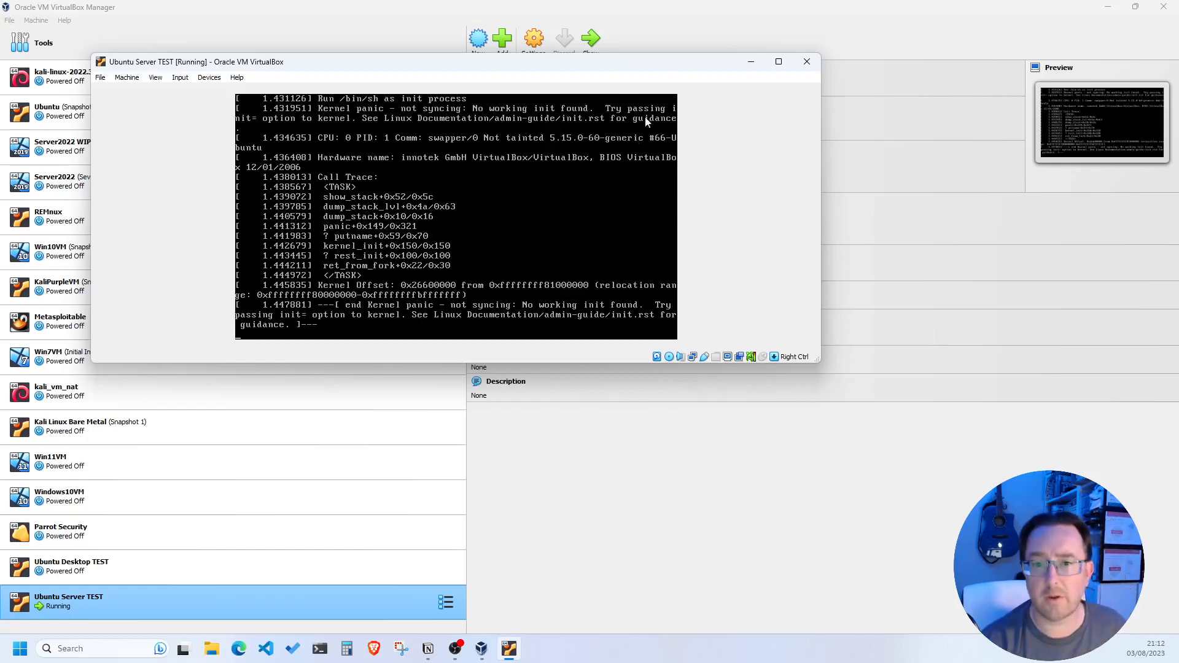
Close the crashed VM window using 'Power off the machine'
left_click(806, 62)
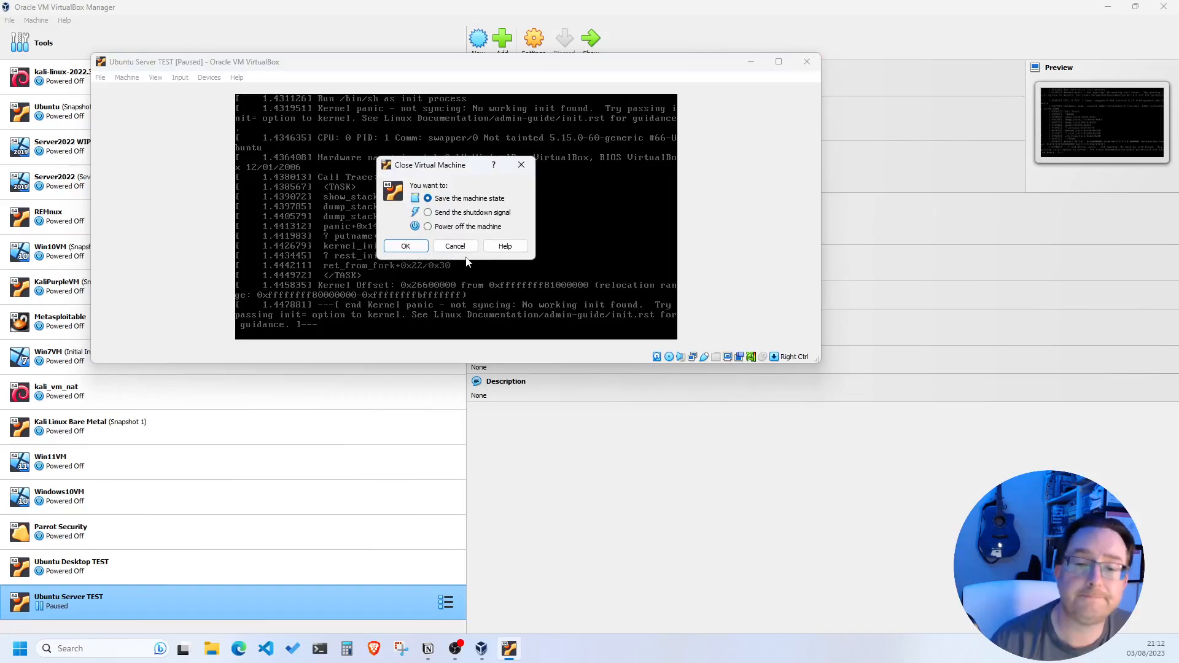
left_click(464, 227)
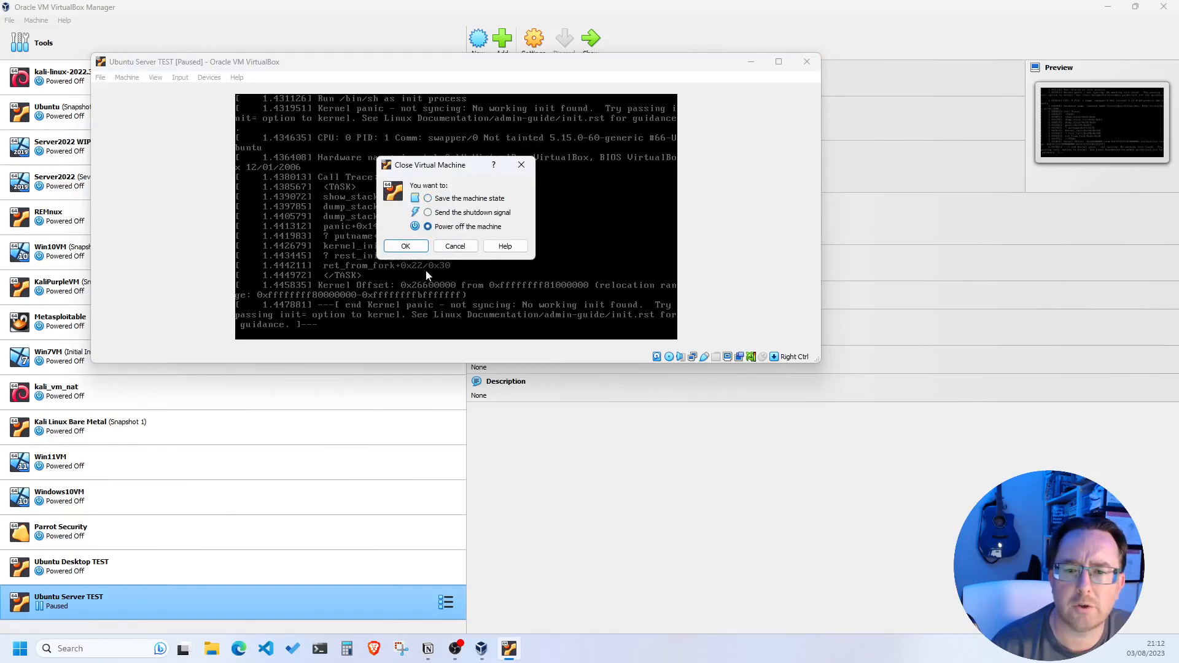
left_click(398, 250)
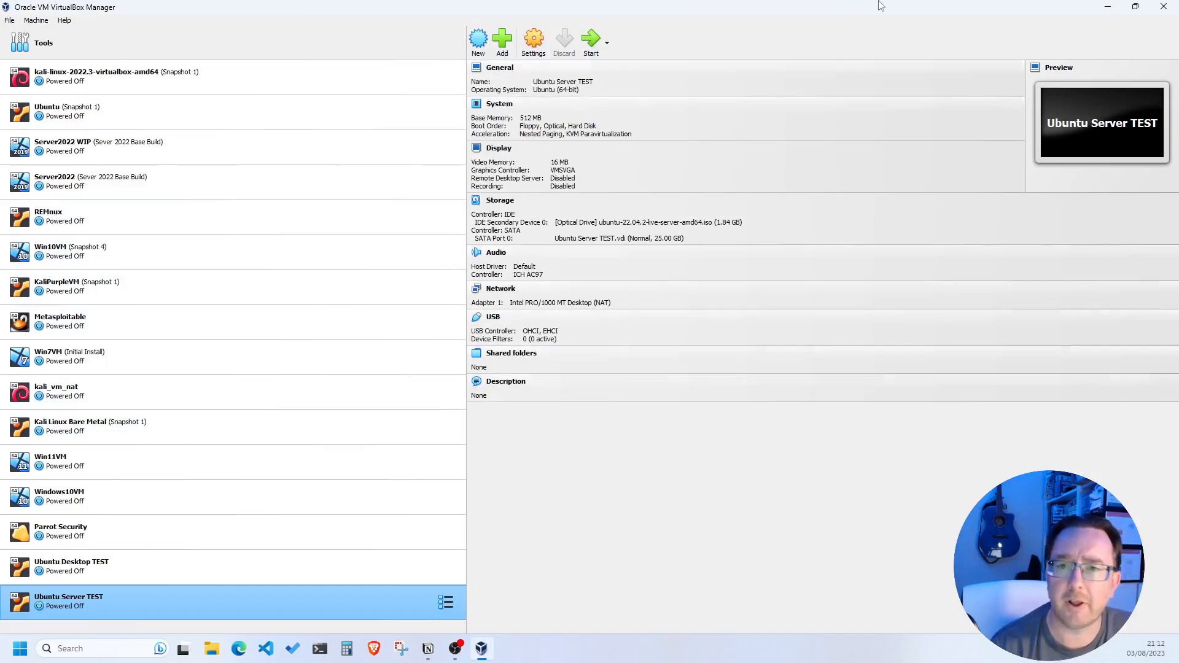
mouse_move(842, 8)
left_mouse_down()
mouse_move(858, 253)
mouse_move(809, 423)
mouse_move(838, 184)
mouse_move(825, 6)
left_mouse_up()
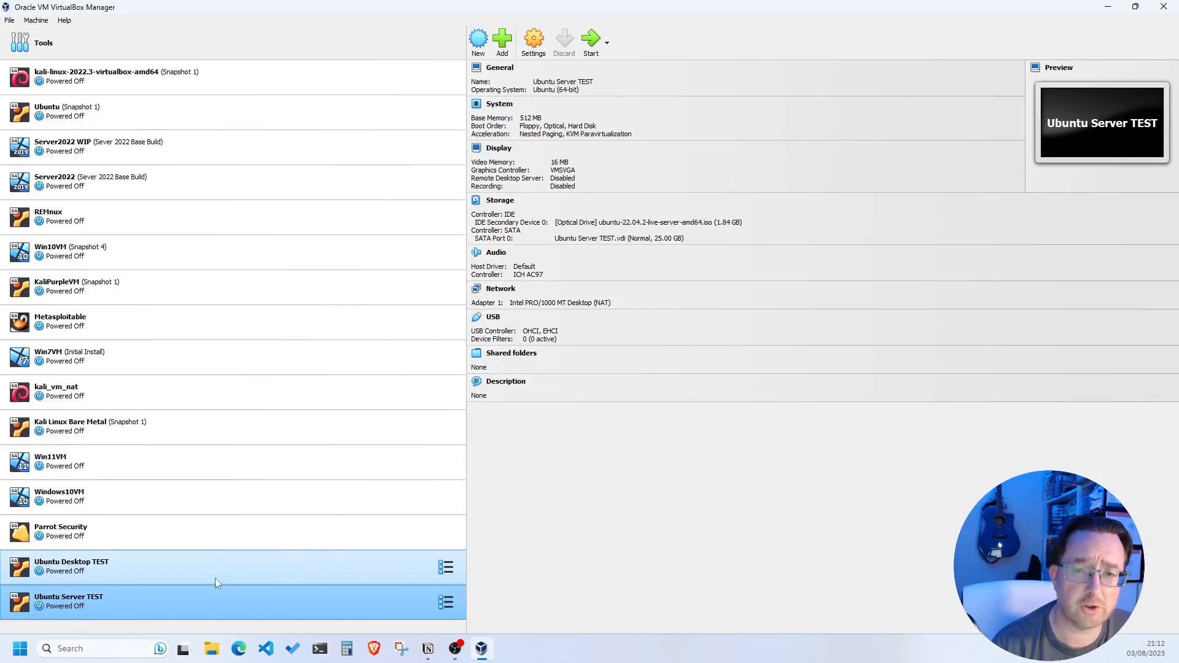
Remove Ubuntu Server TEST via its context menu, choosing 'Delete all files'
right_click(154, 598)
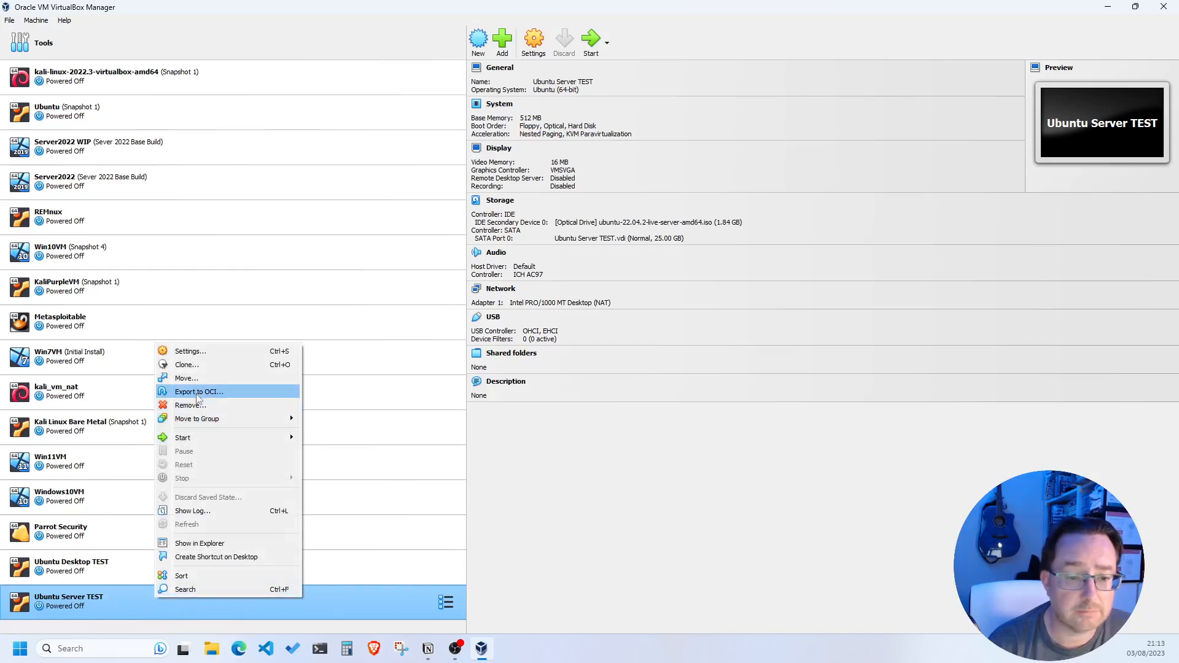
left_click(197, 410)
left_click(543, 380)
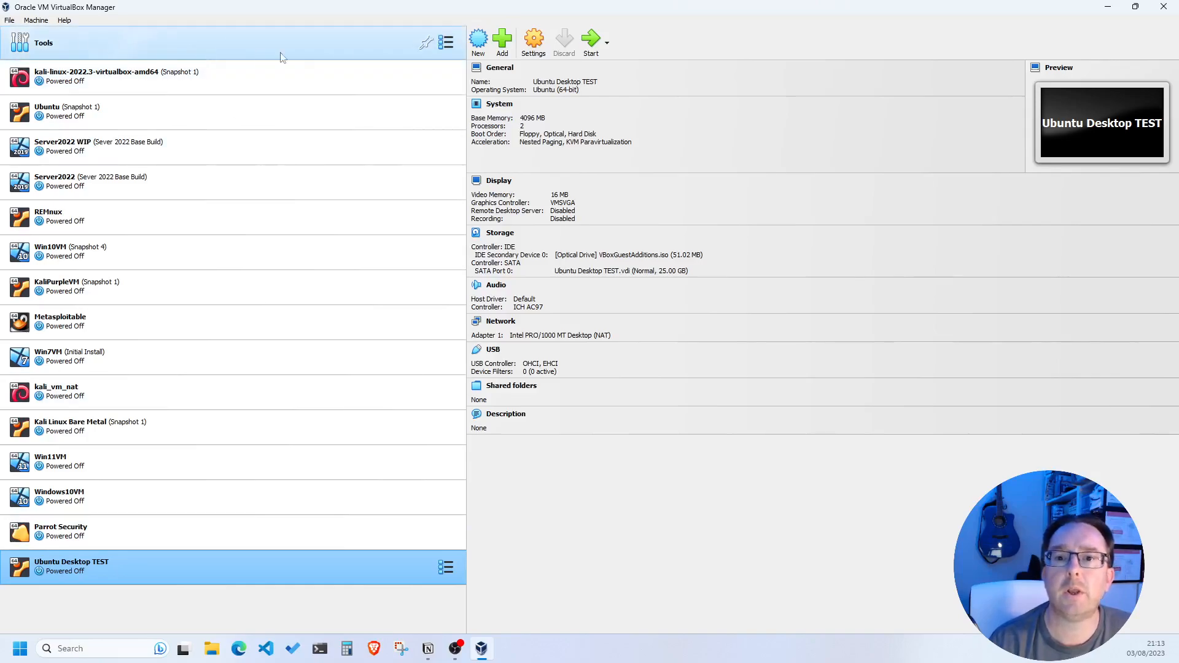
Name the new machine 'Ubuntu Server' and set its folder to Ubuntu Server 22_04
left_click(478, 39)
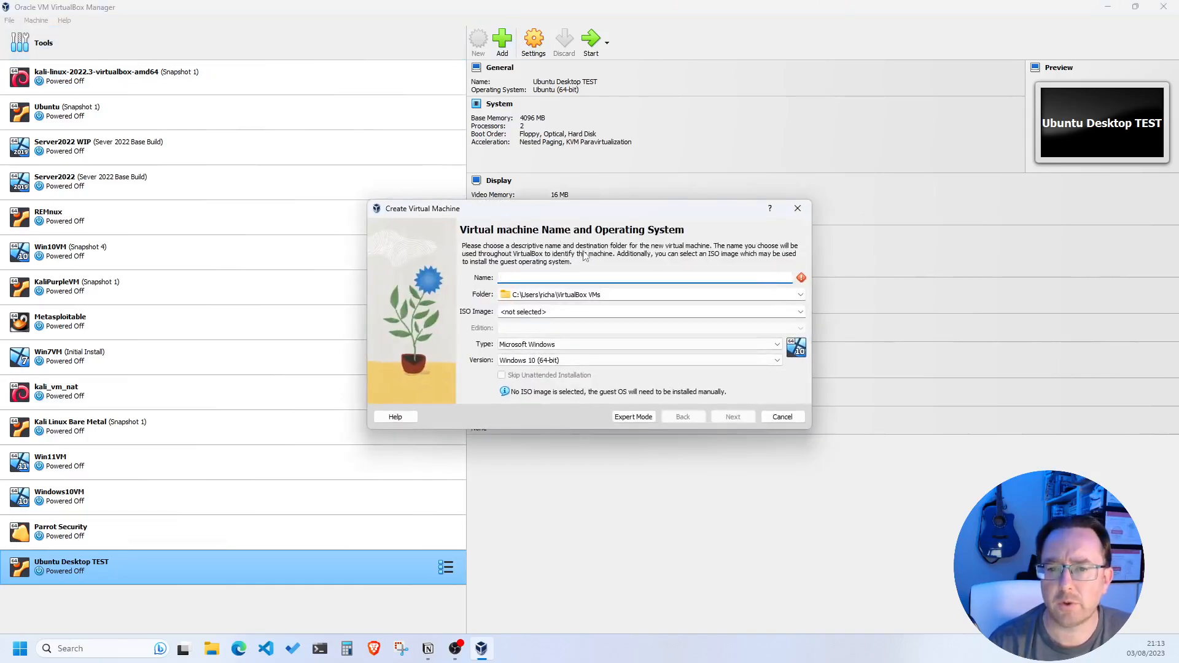
type("Ubuntu")
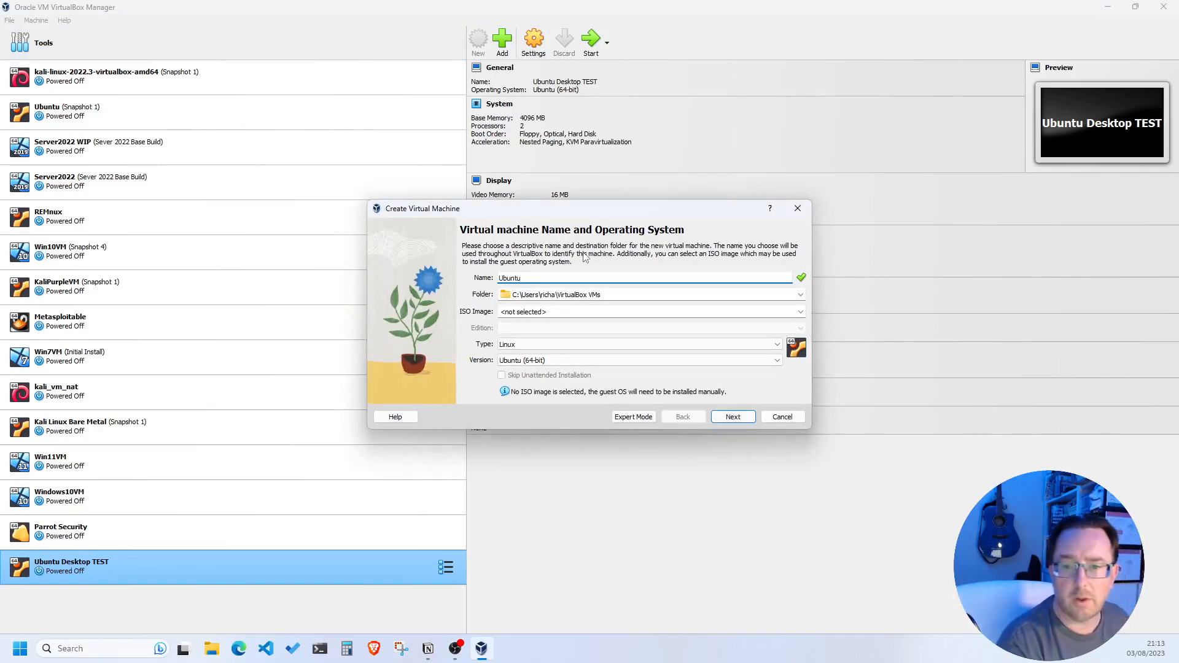
type(" Server")
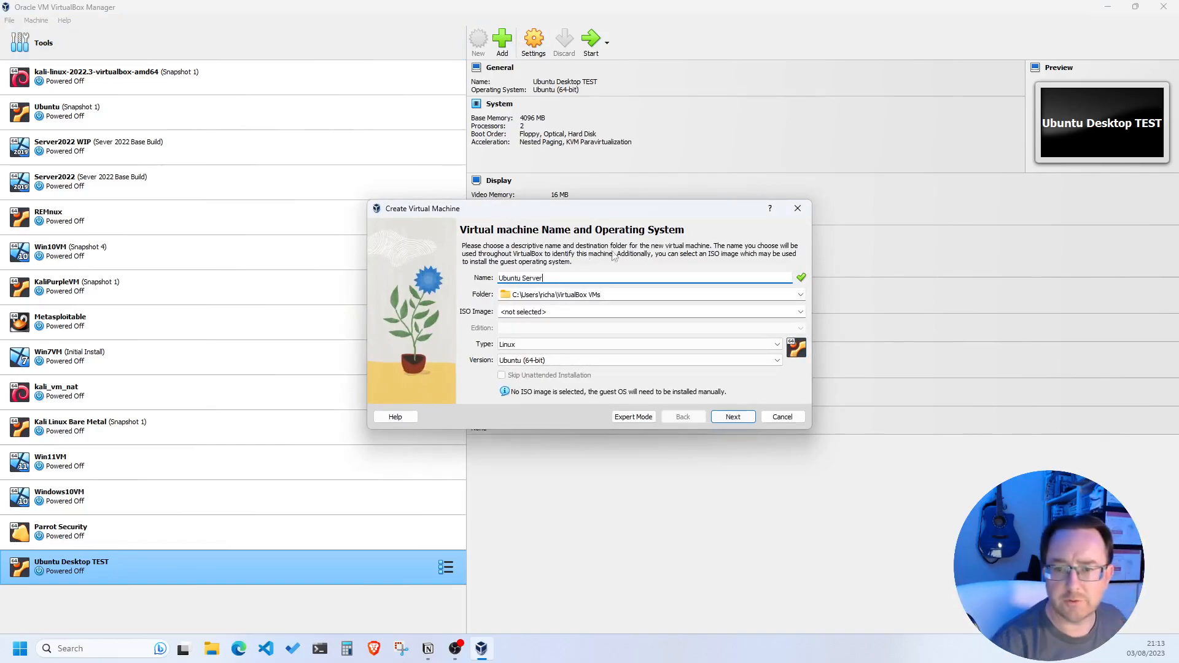
left_click(784, 294)
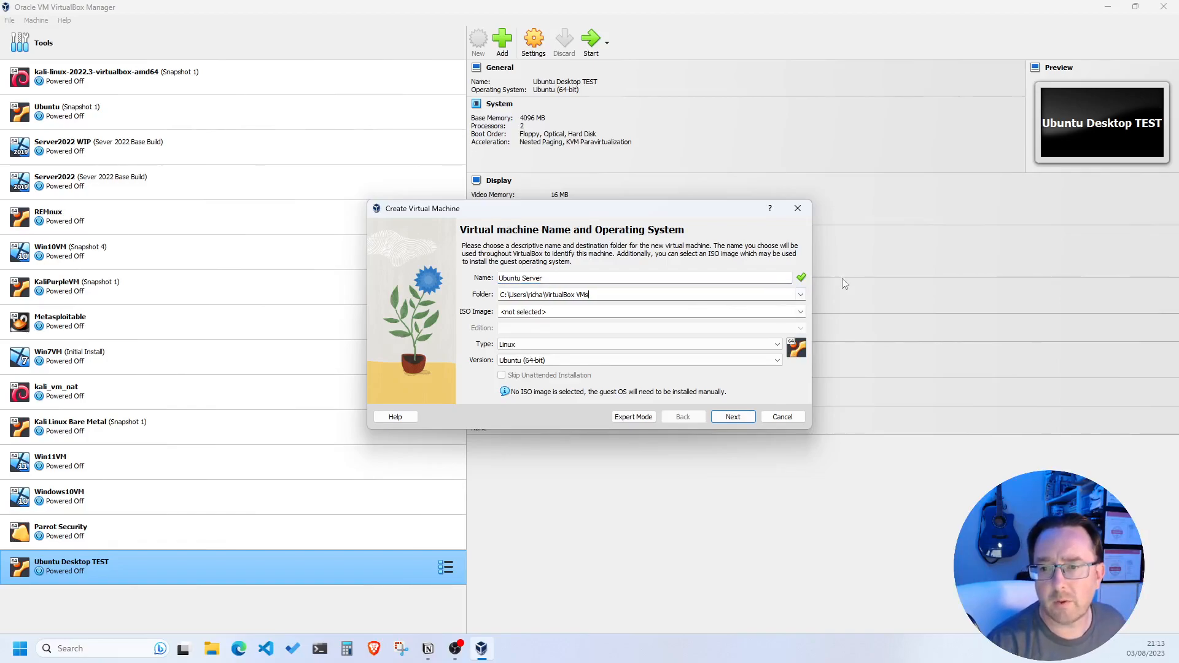
left_click(802, 295)
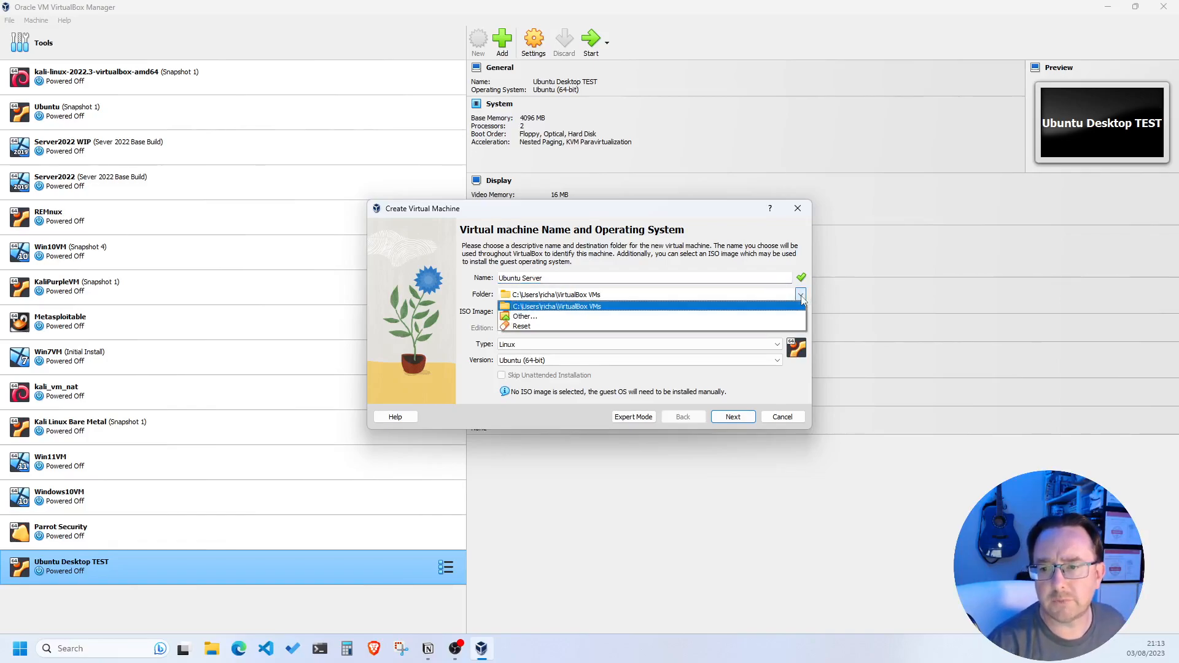
left_click(563, 317)
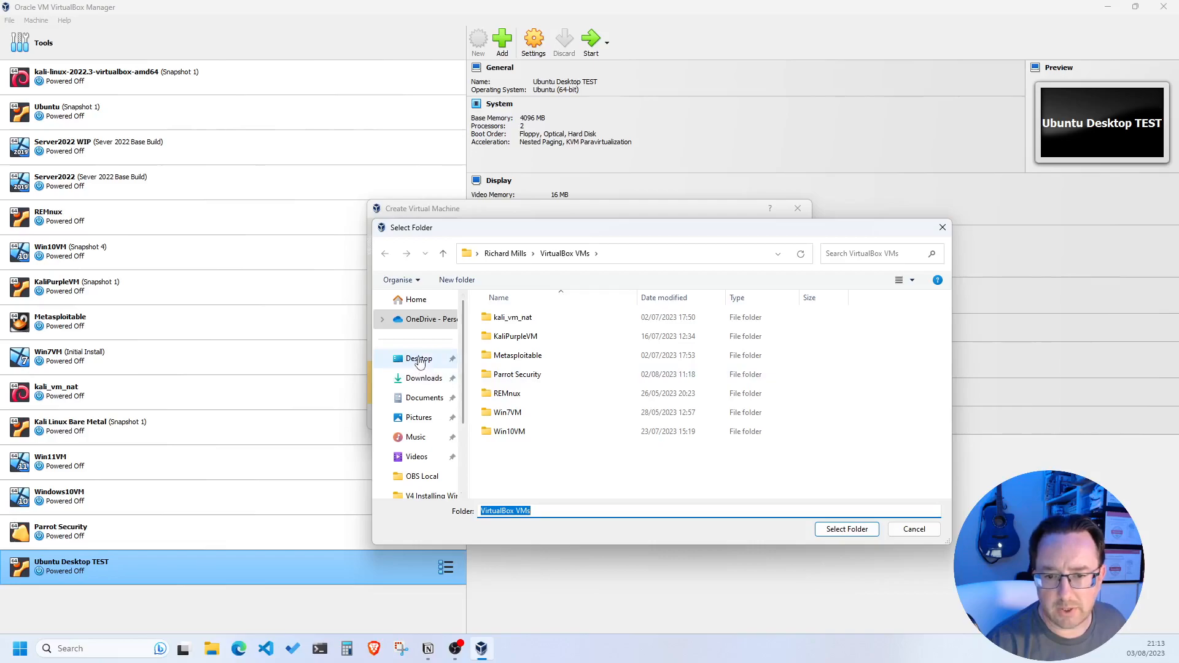
left_click(418, 359)
double_click(511, 317)
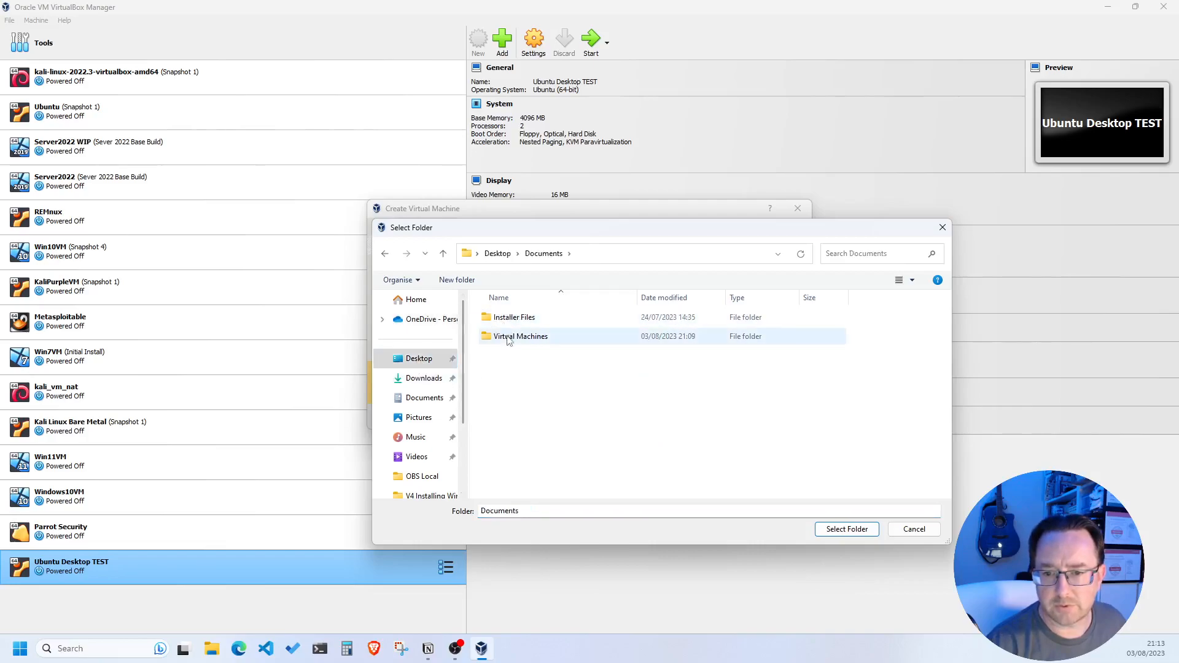
double_click(509, 336)
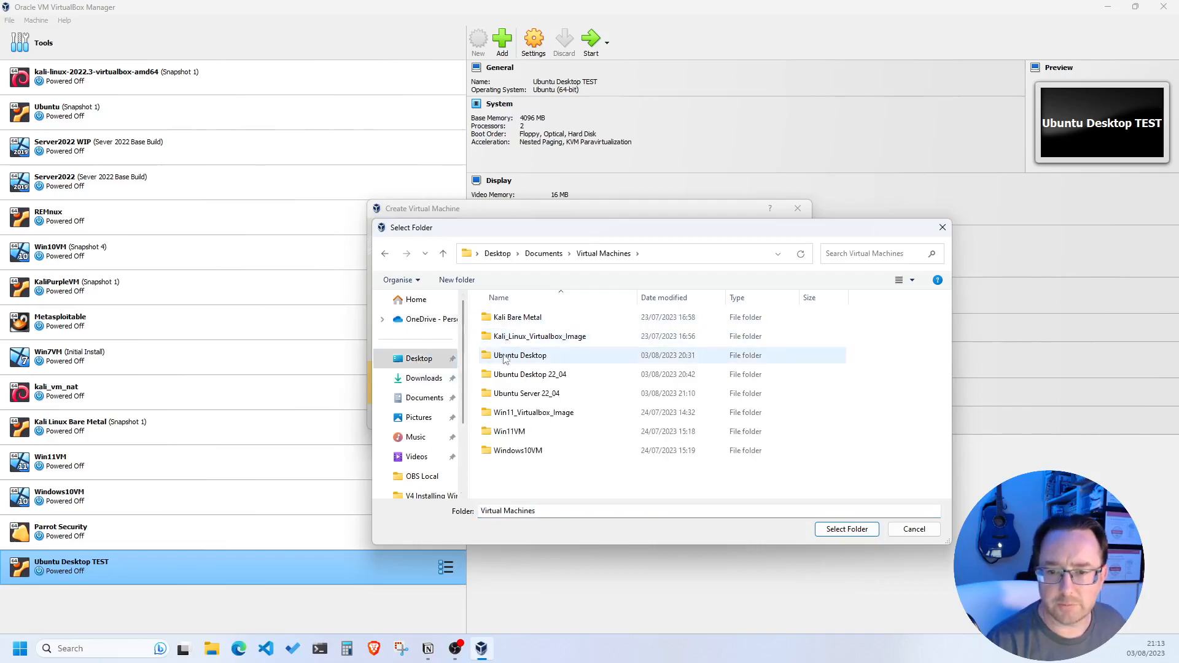
double_click(517, 393)
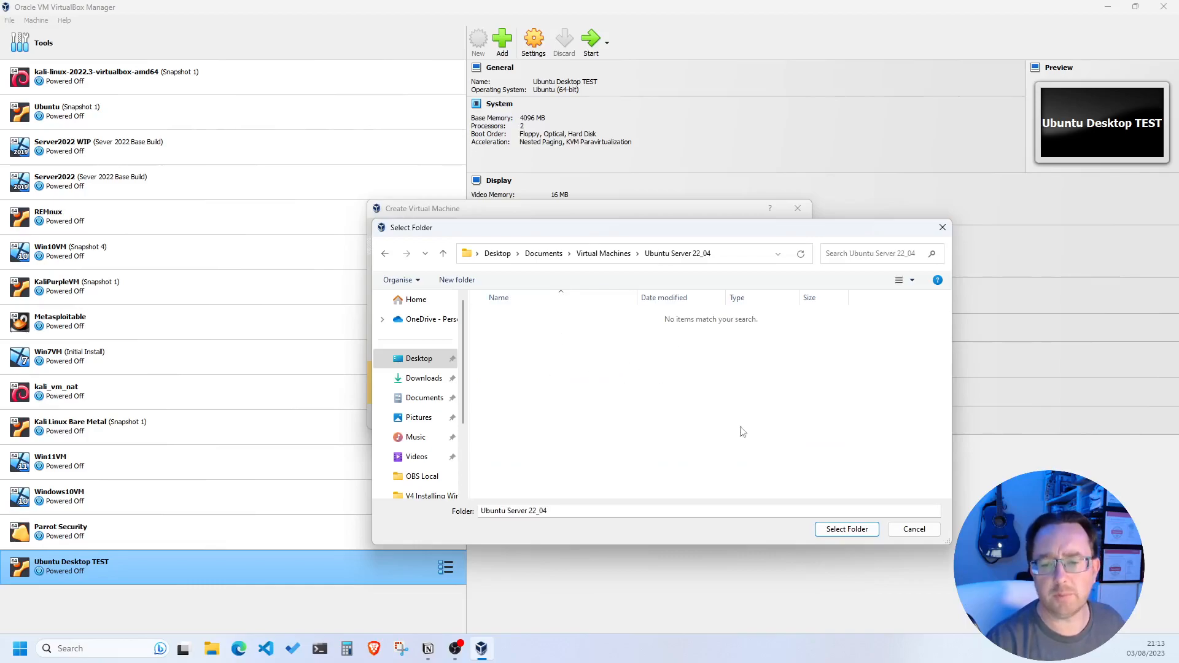
left_click(849, 530)
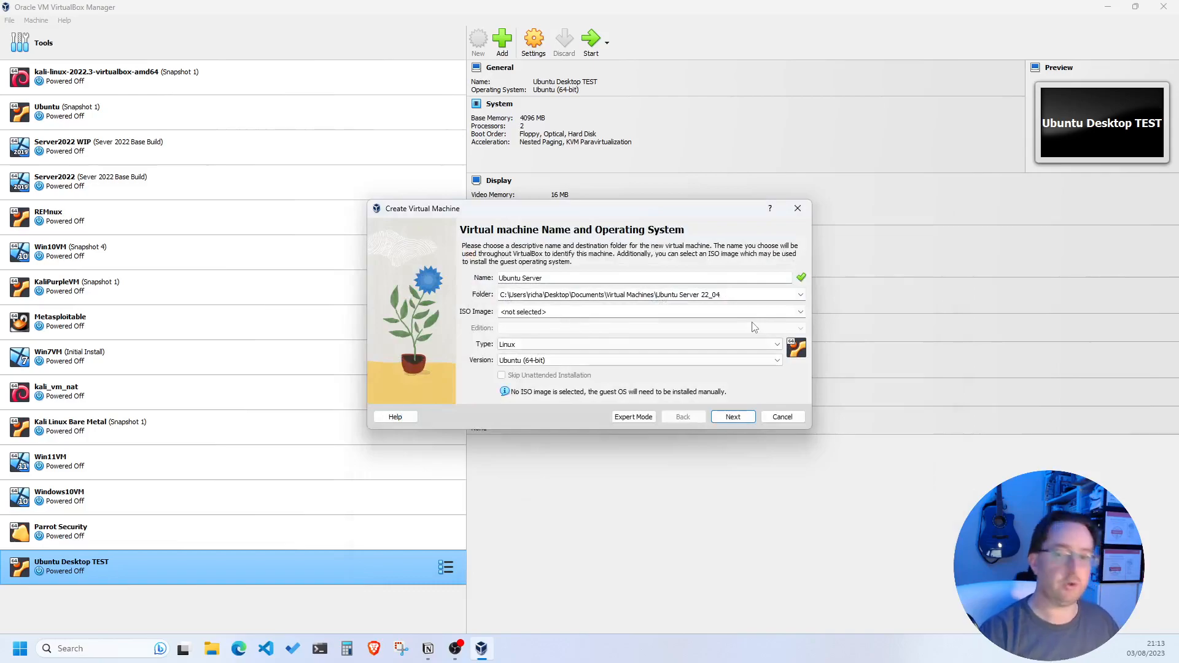
Attach the Ubuntu 22.04.2 live server ISO and skip the unattended installation
left_click(801, 312)
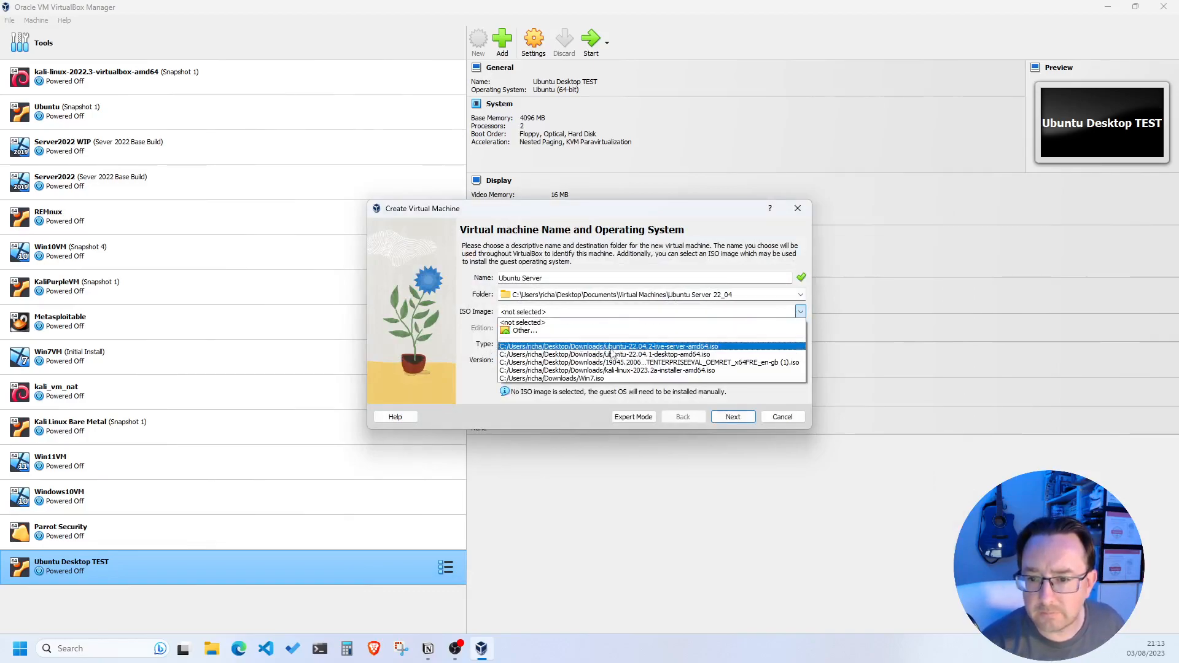
left_click(629, 347)
left_click(502, 375)
left_click(732, 425)
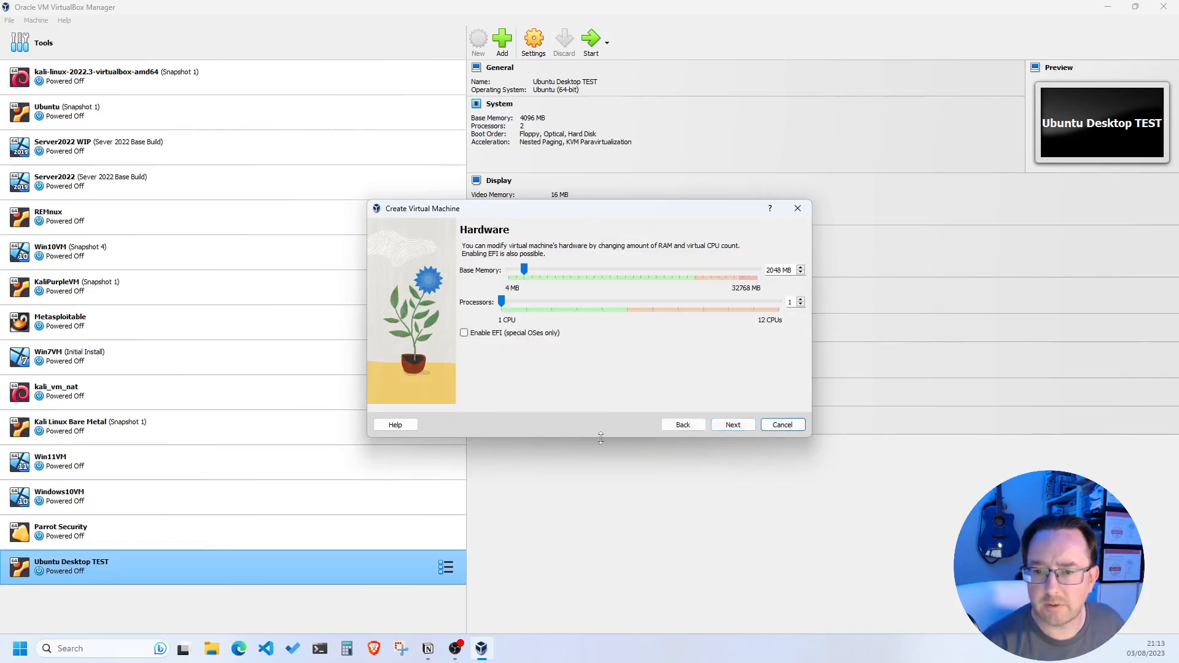
Set base memory to 1024 MB and create the machine with the default 25 GB disk
double_click(781, 271)
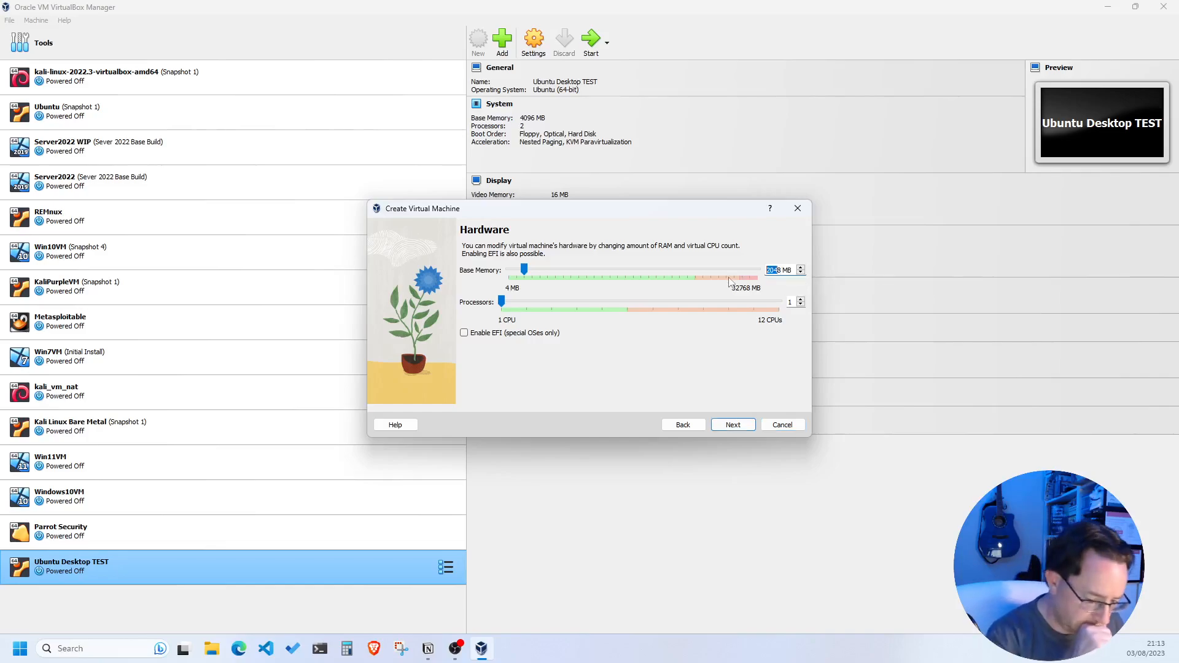
type("8")
key("BackSpace")
type("1024")
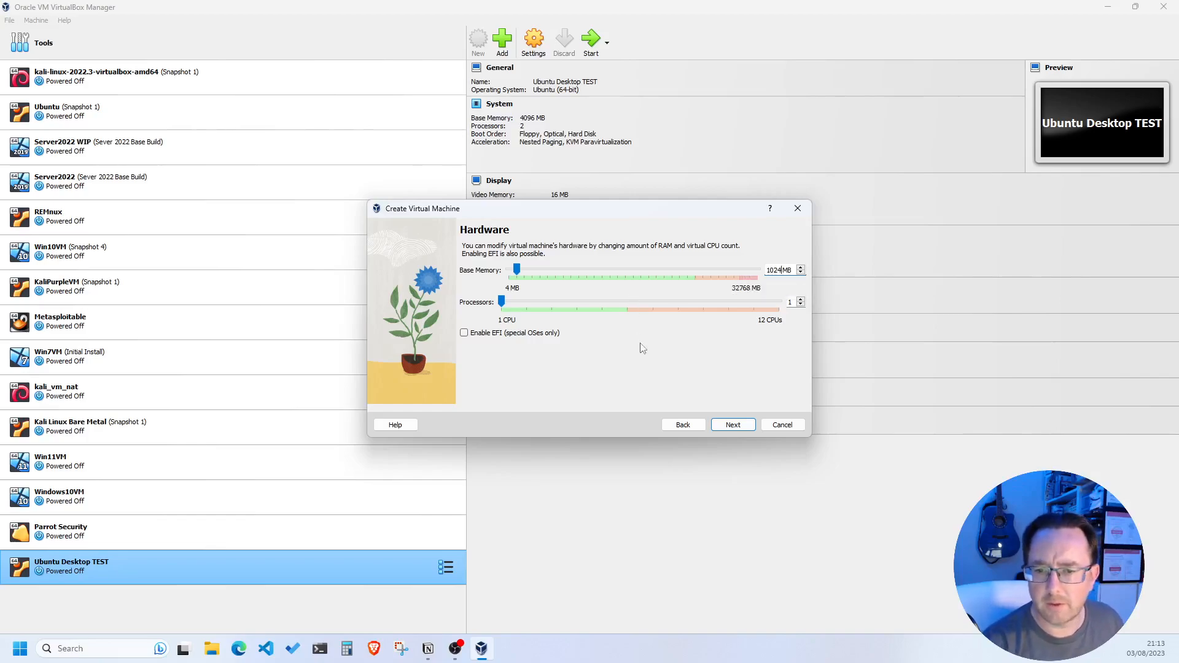
left_click(734, 424)
left_click(735, 427)
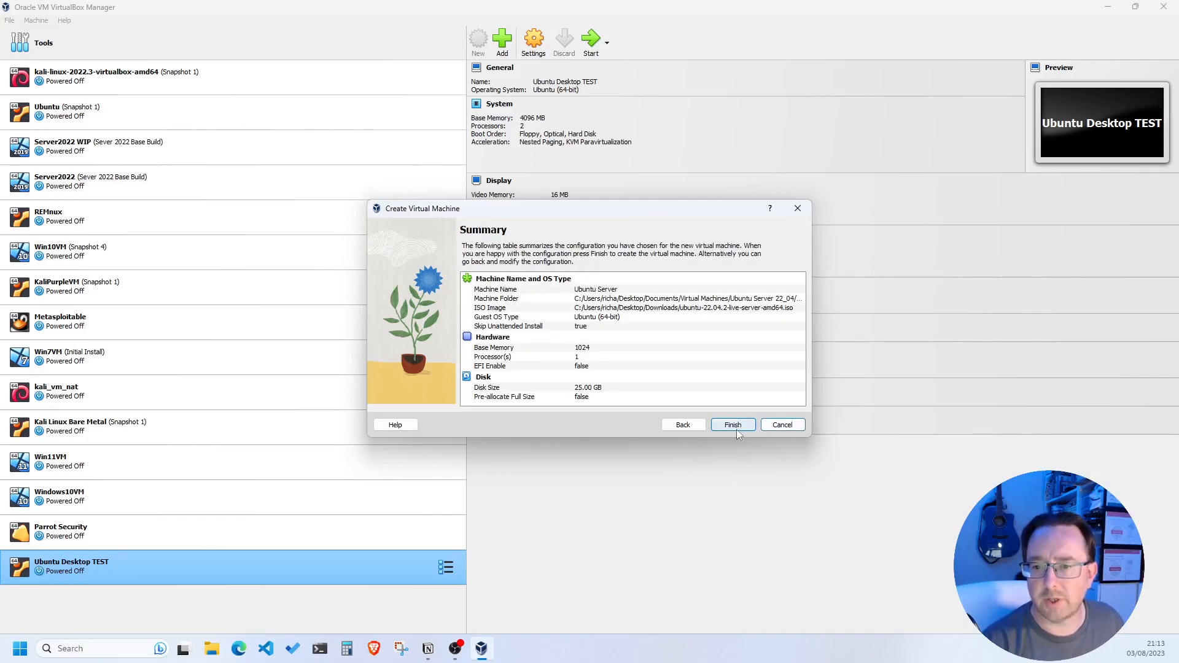
left_click(735, 427)
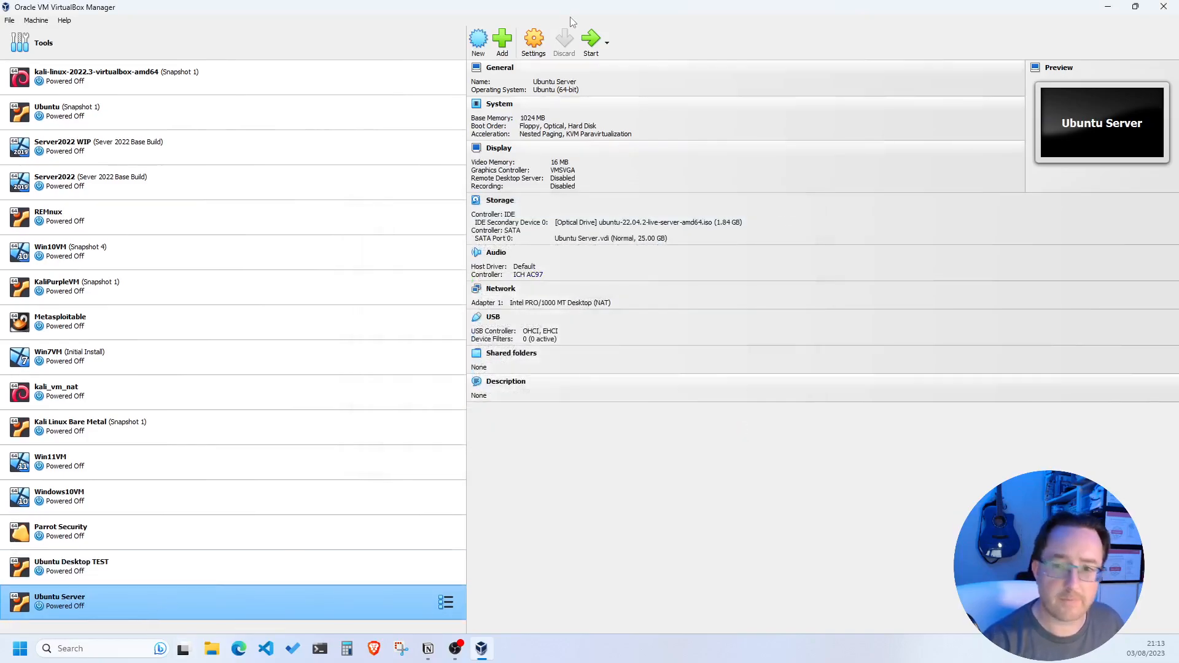
Start the Ubuntu Server virtual machine
left_click(591, 40)
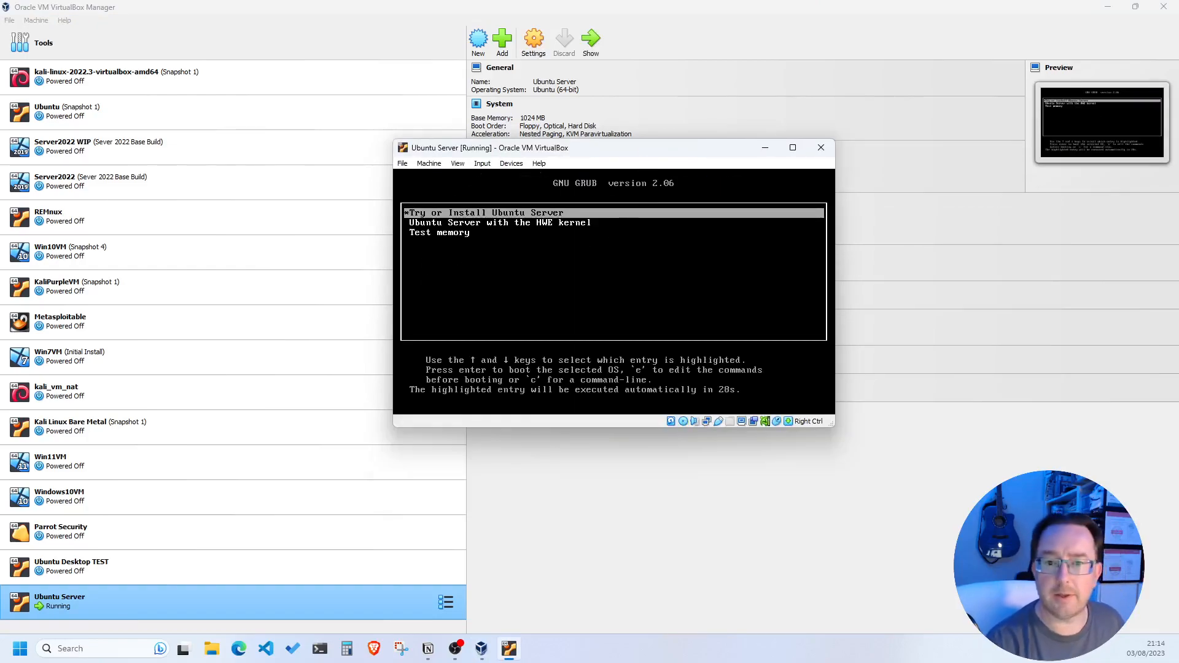
Boot 'Try or Install Ubuntu Server' and dismiss the mouse integration notification
key("Return")
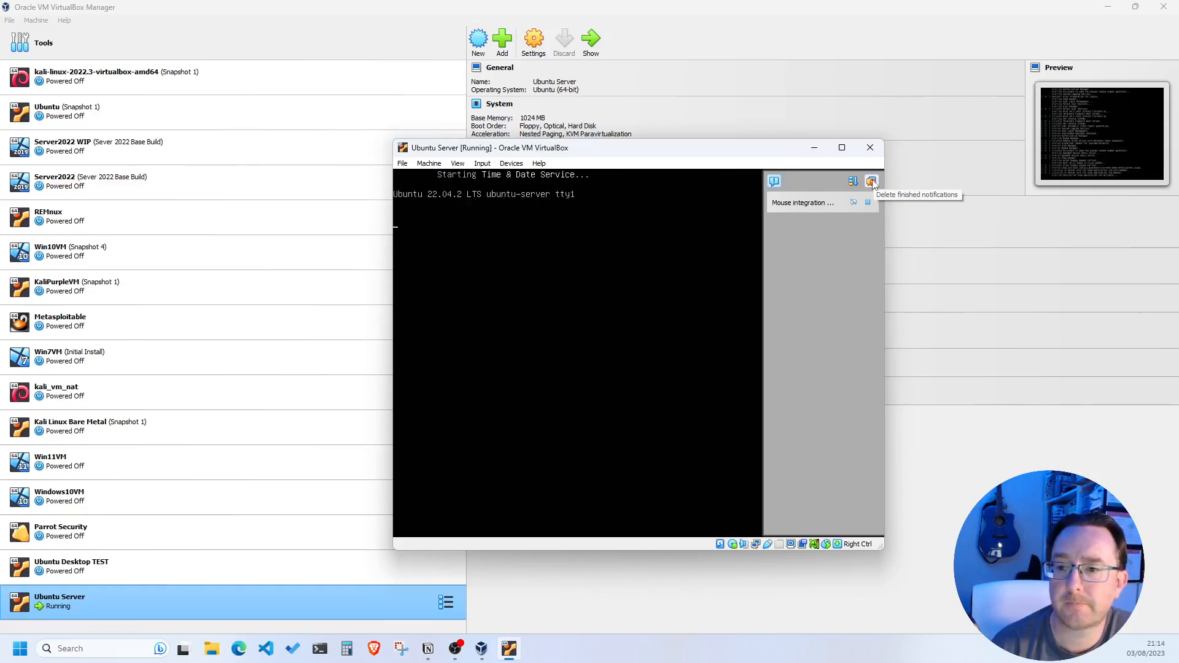
left_click(872, 182)
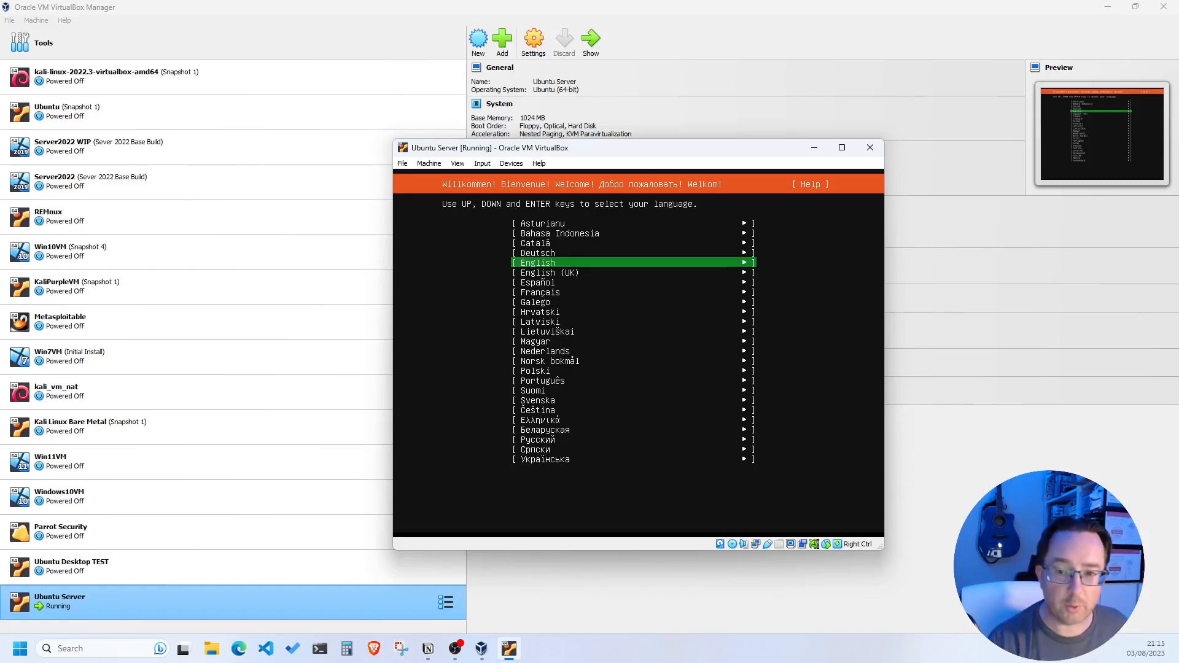
Select English (UK) as the installer language
key("Down")
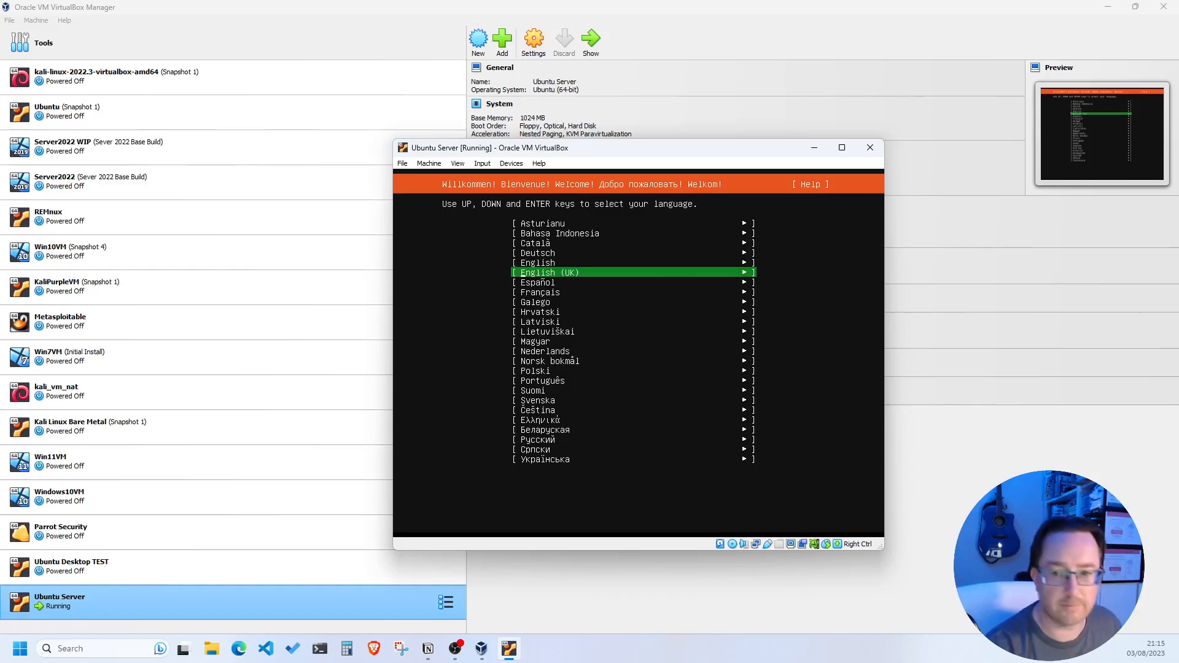
key("Return")
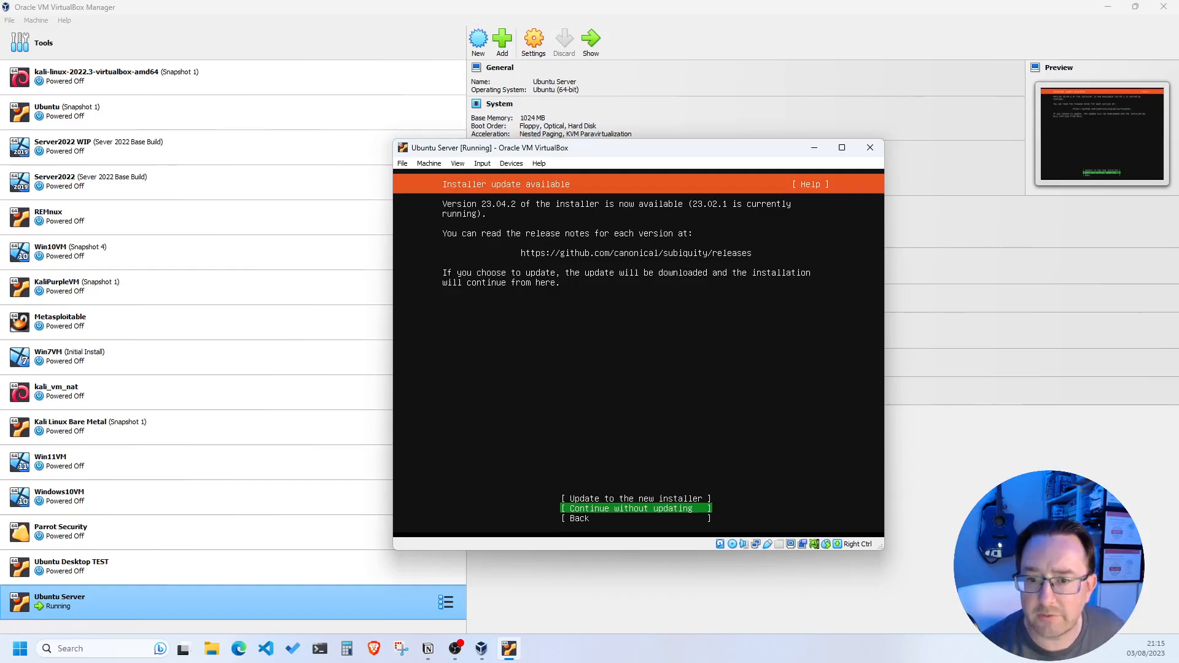
Choose to update the installer from 23.02.1 to version 23.04.2
key("Up")
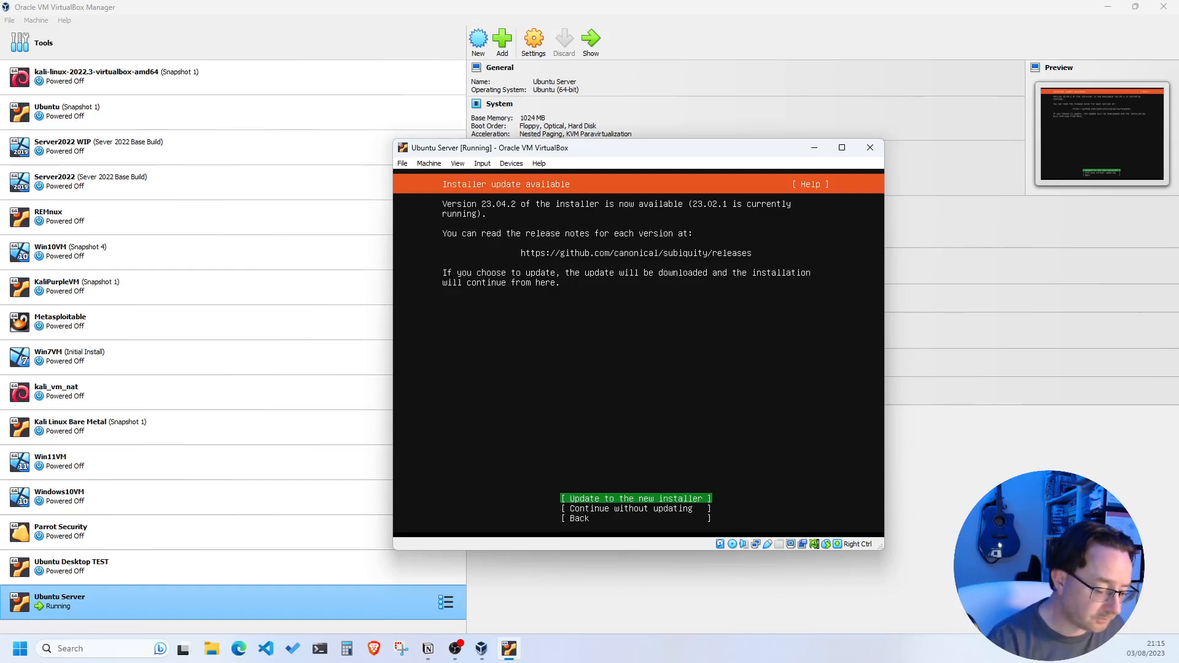
key("Return")
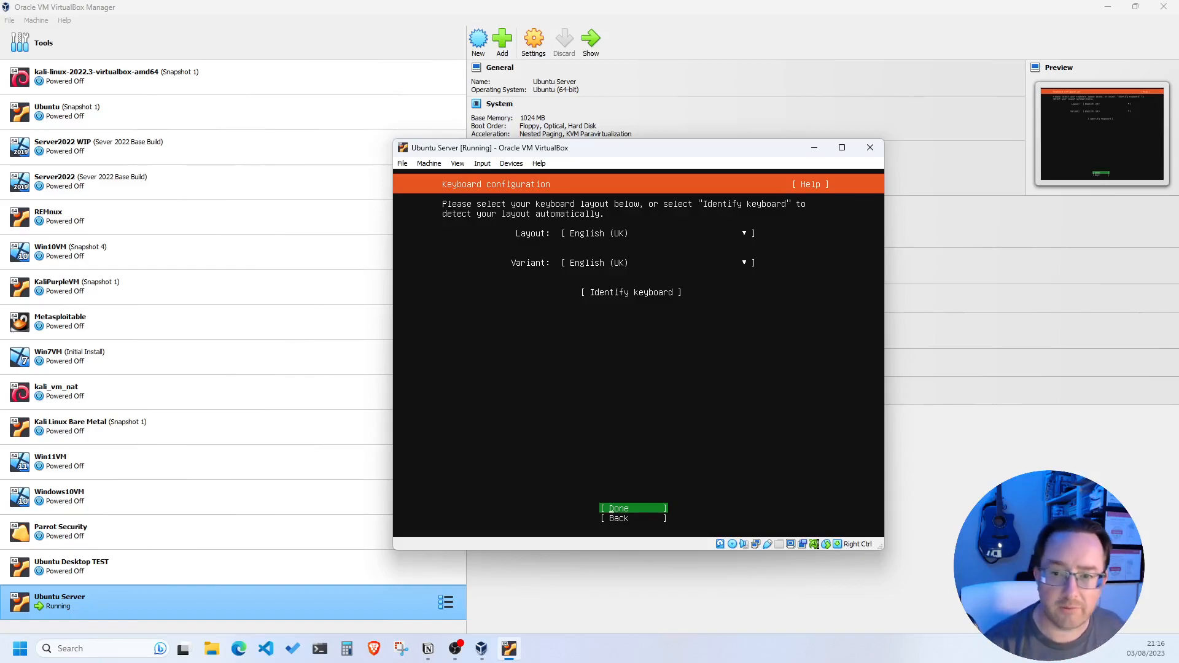
Keep English (UK) as both keyboard layout and variant and confirm the keyboard step
key("Tab")
key("Tab")
key("Tab")
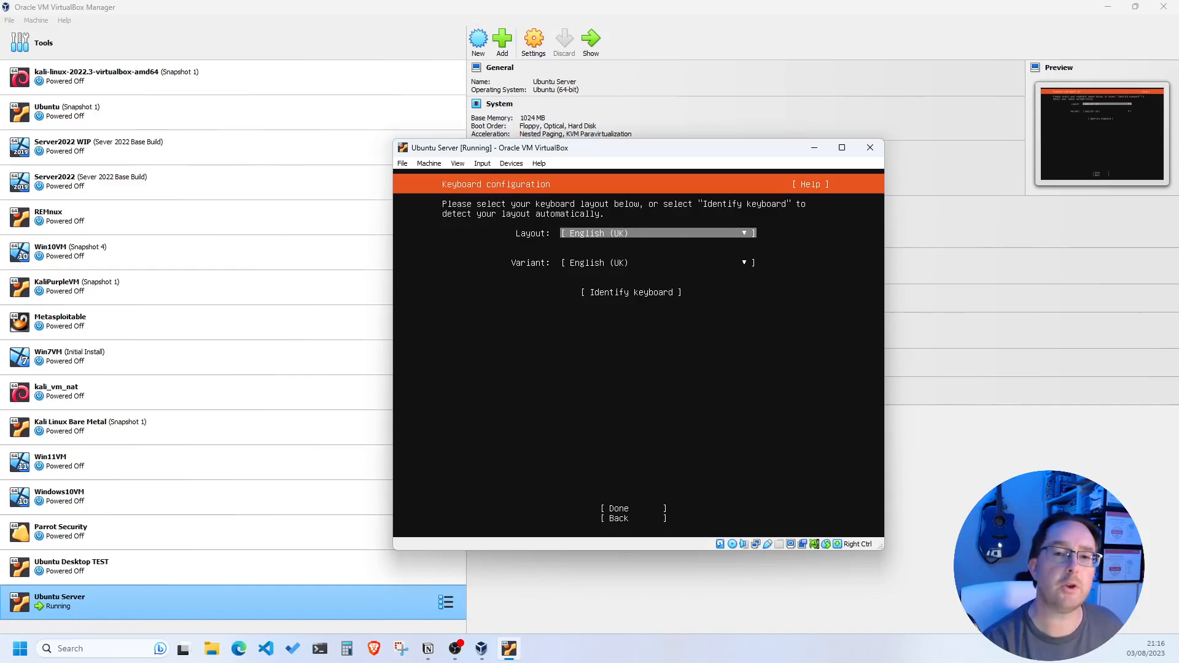
key("Tab")
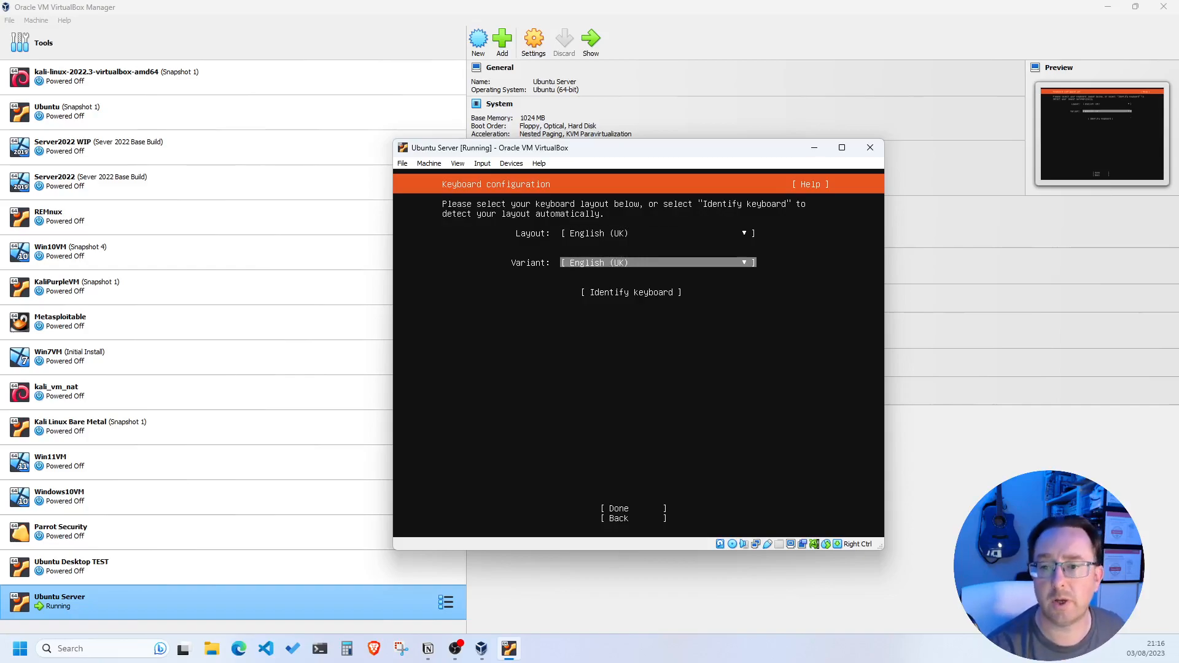
key("Tab")
key("shift+Tab")
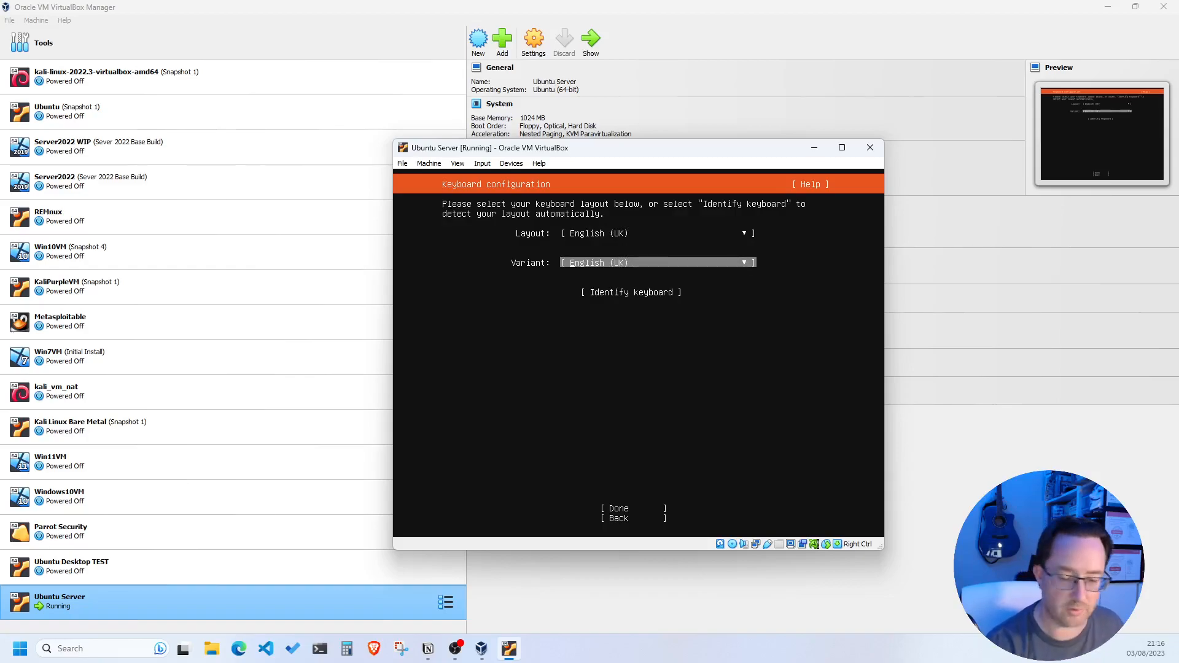
key("Tab")
key("Tab")
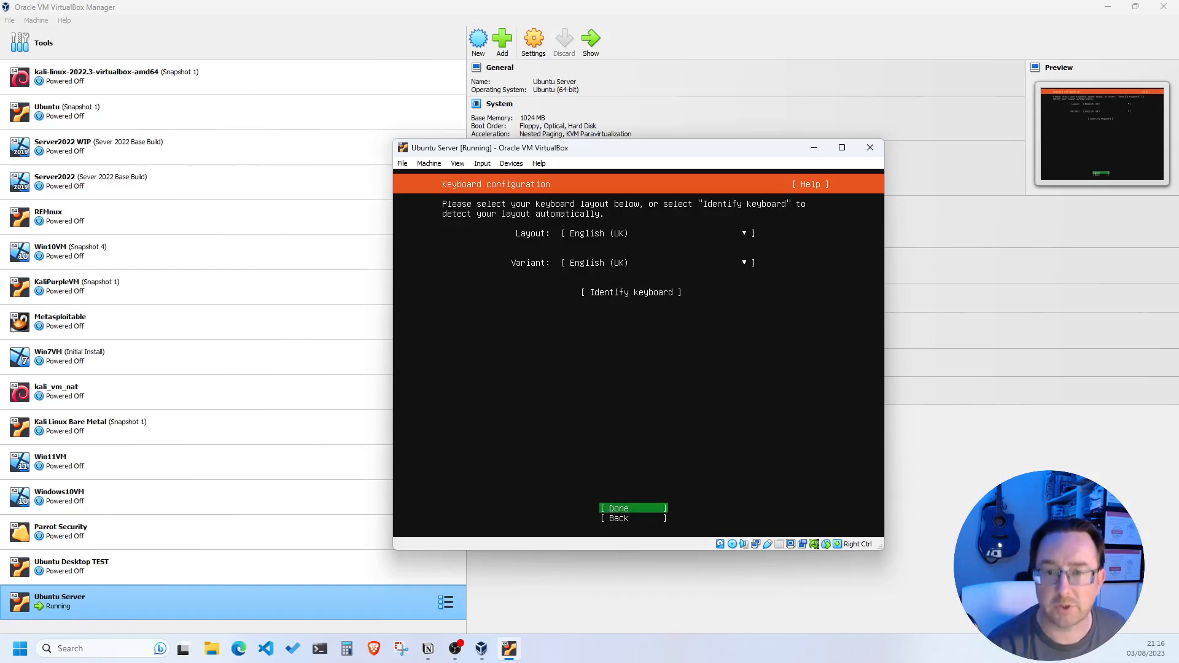
key("Return")
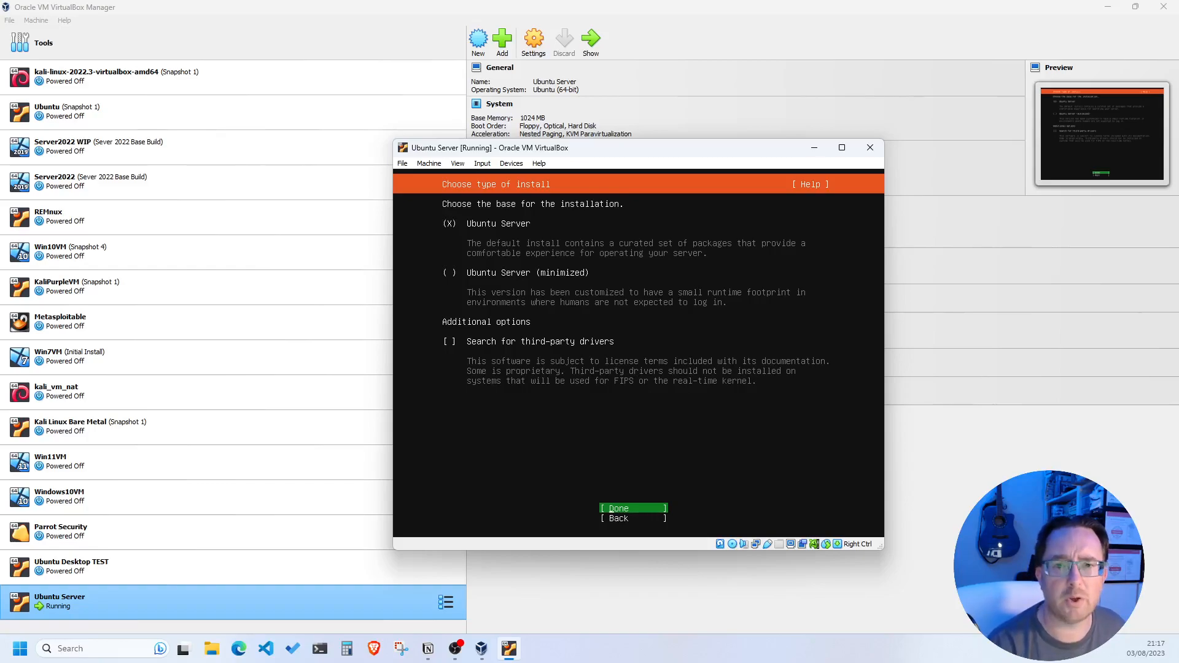
Confirm the full Ubuntu Server install type and the default DHCP network connection
key("Return")
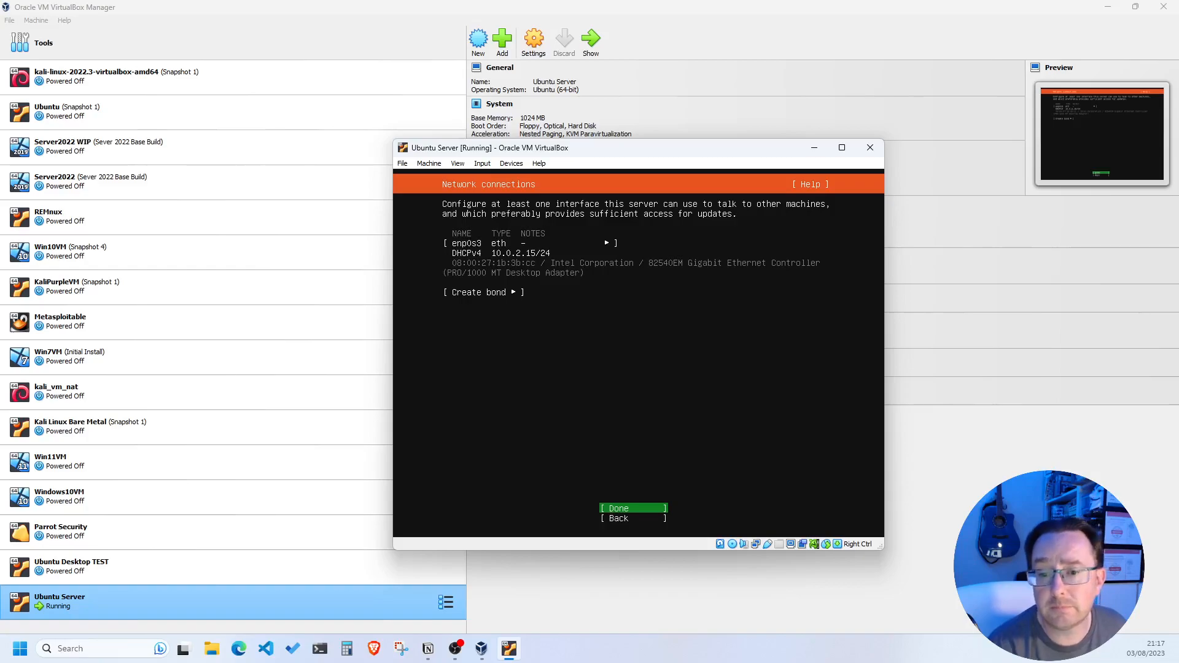
key("Return")
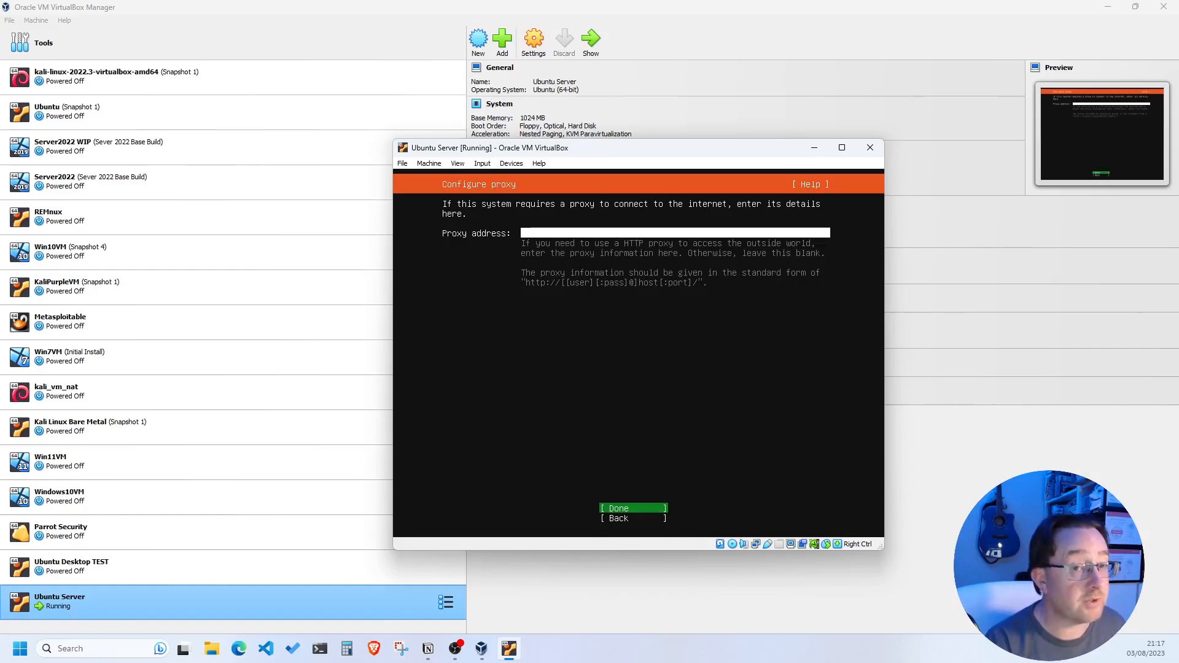
Continue with no proxy and accept the gb.archive.ubuntu.com archive mirror
key("Return")
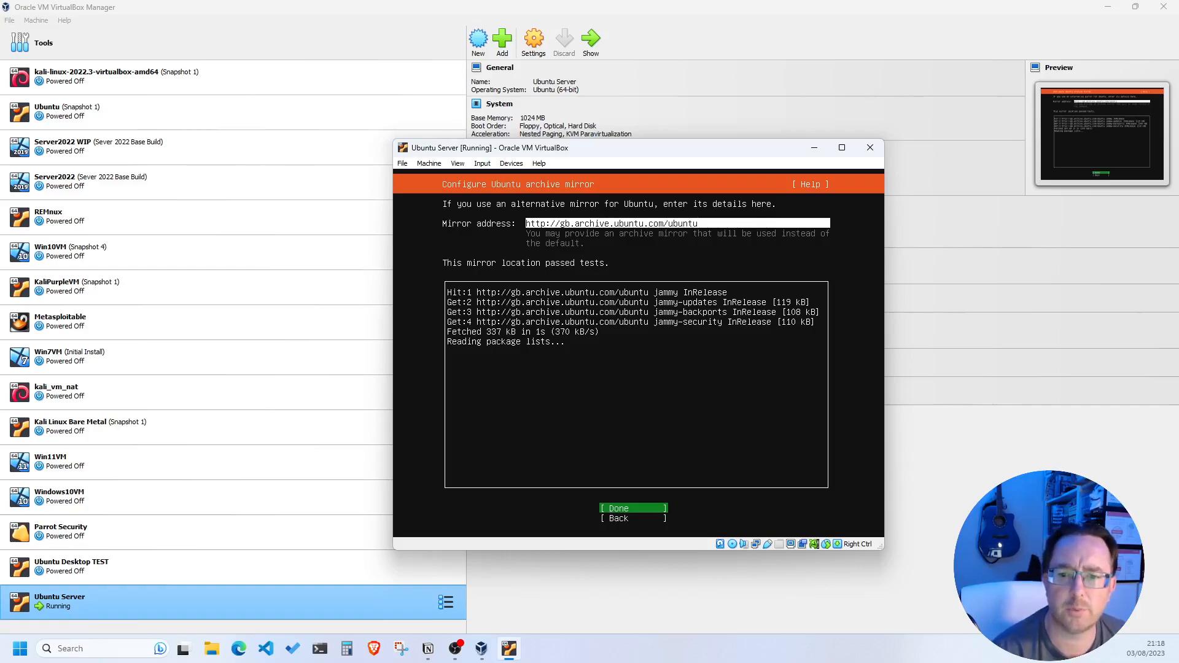
key("Return")
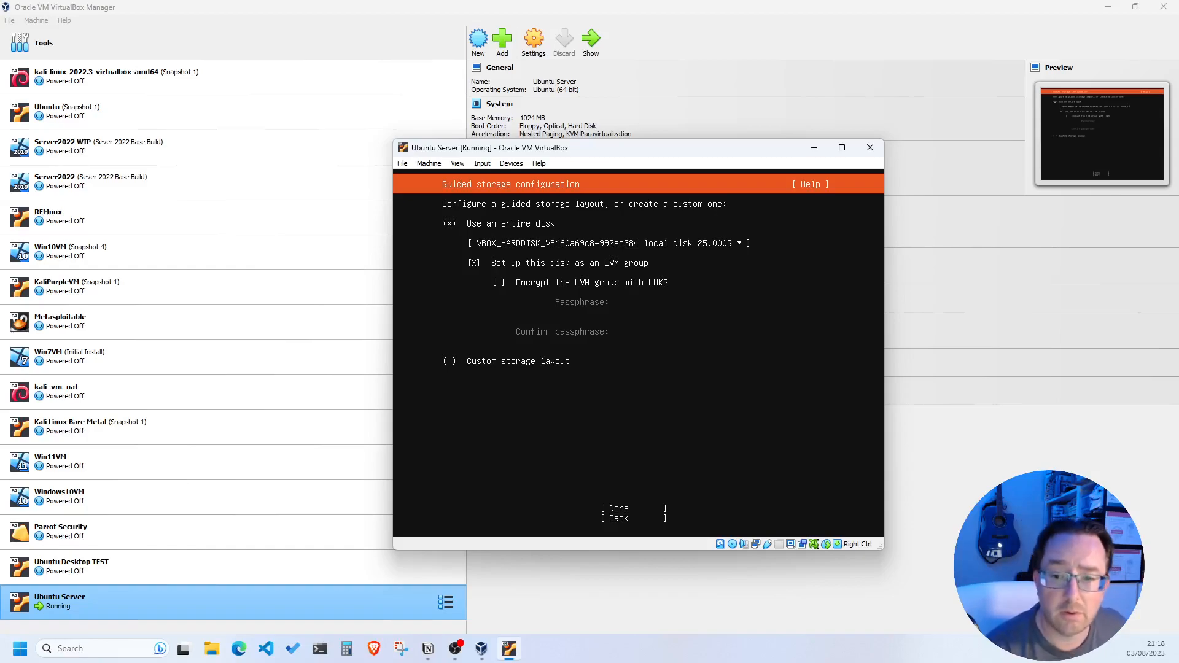
Use the entire 25 GB disk as an unencrypted LVM group and confirm wiping it
key("Down")
key("Down")
key("Down")
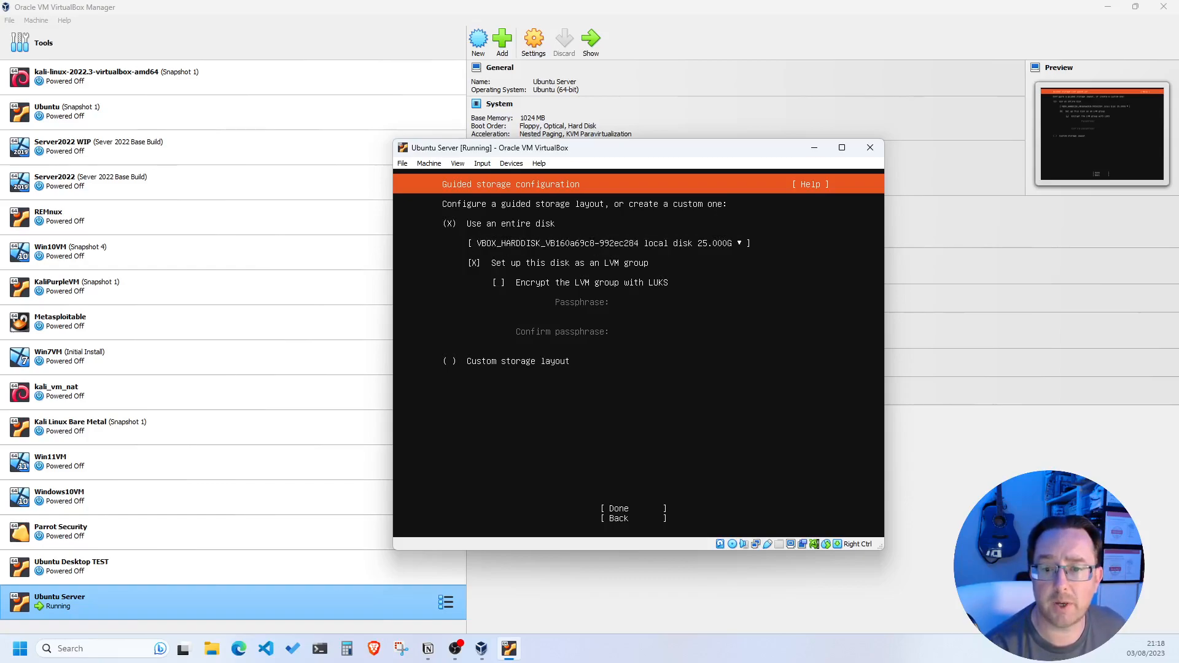
key("Tab")
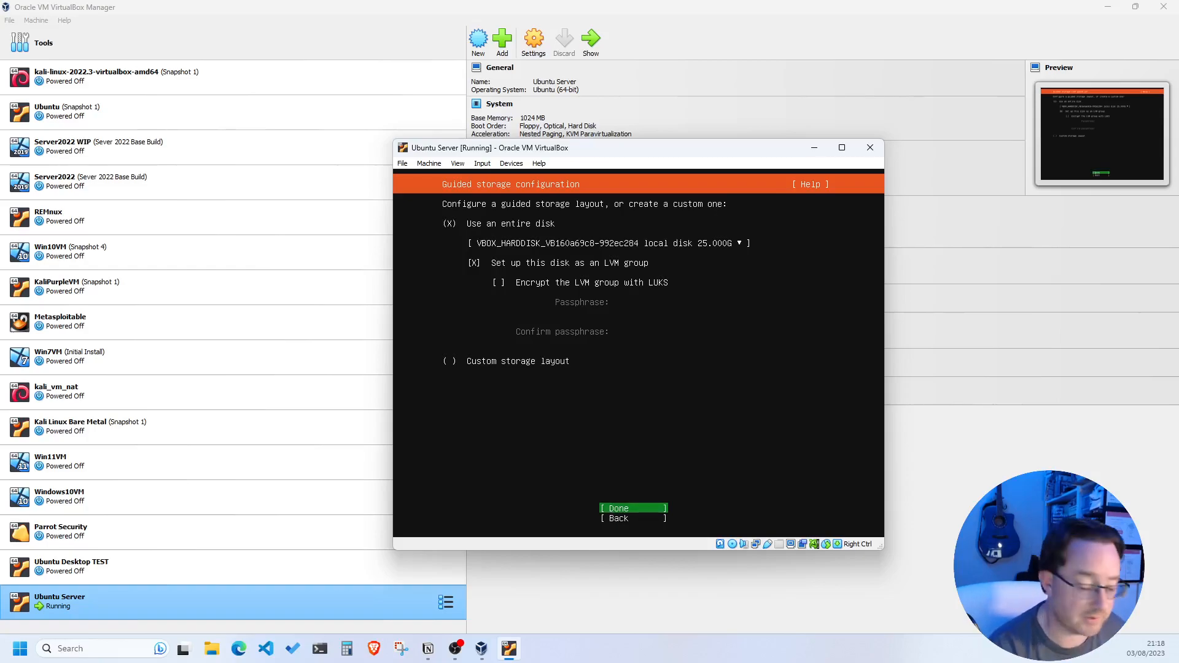
key("Return")
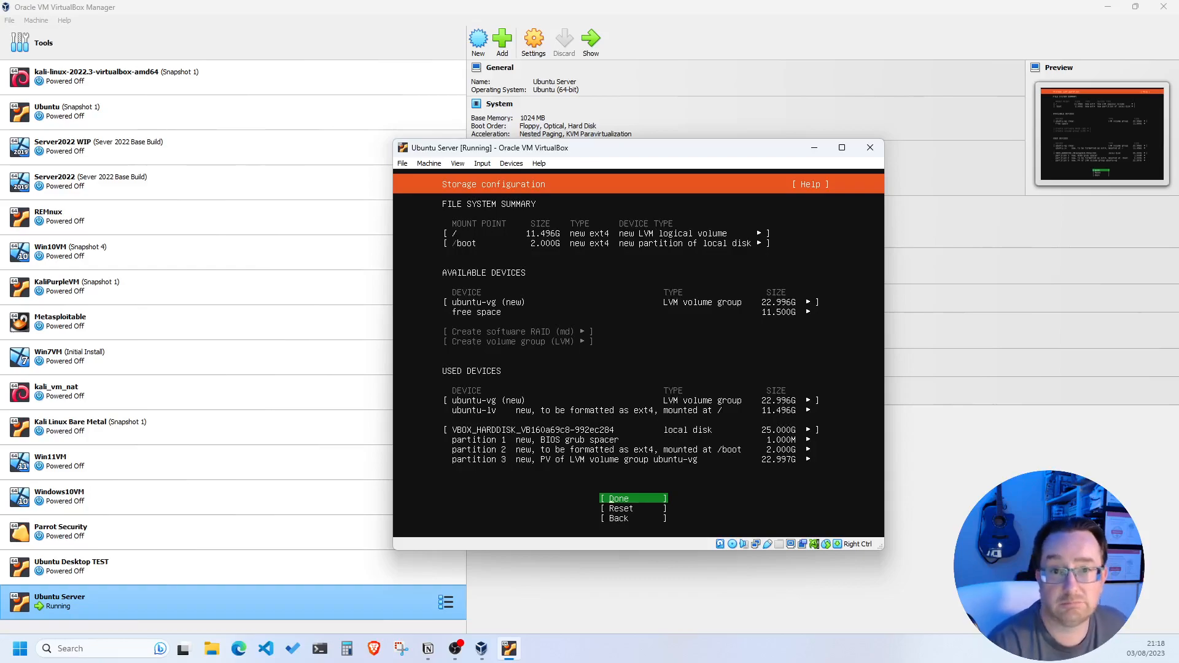
key("Return")
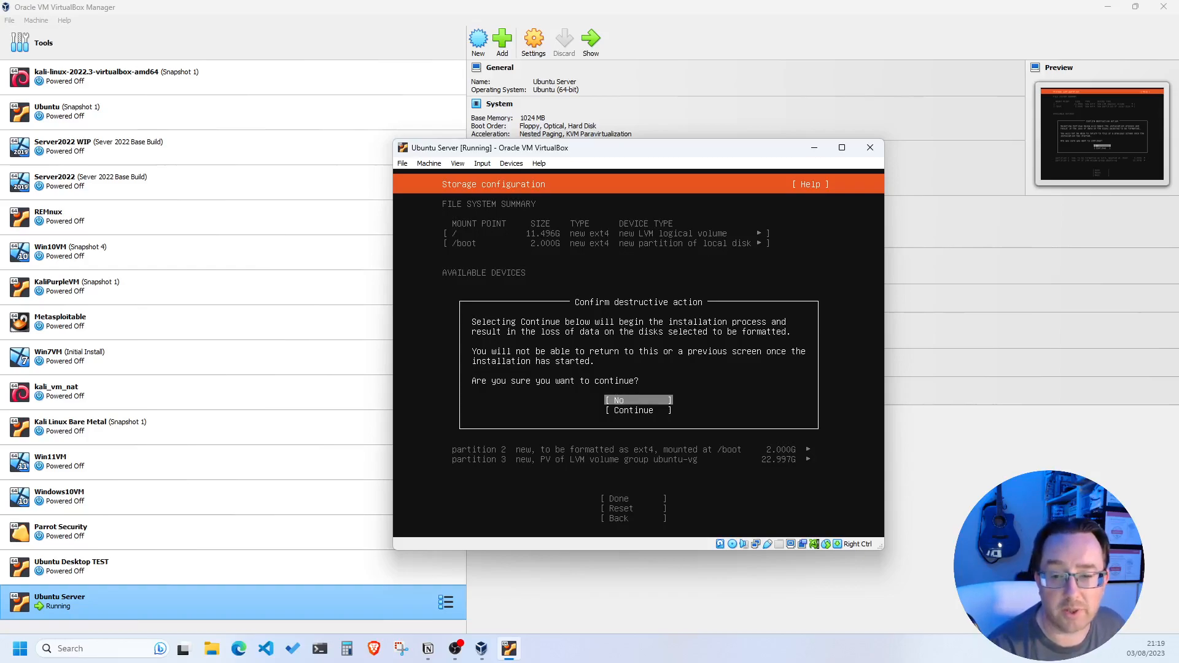
key("Down")
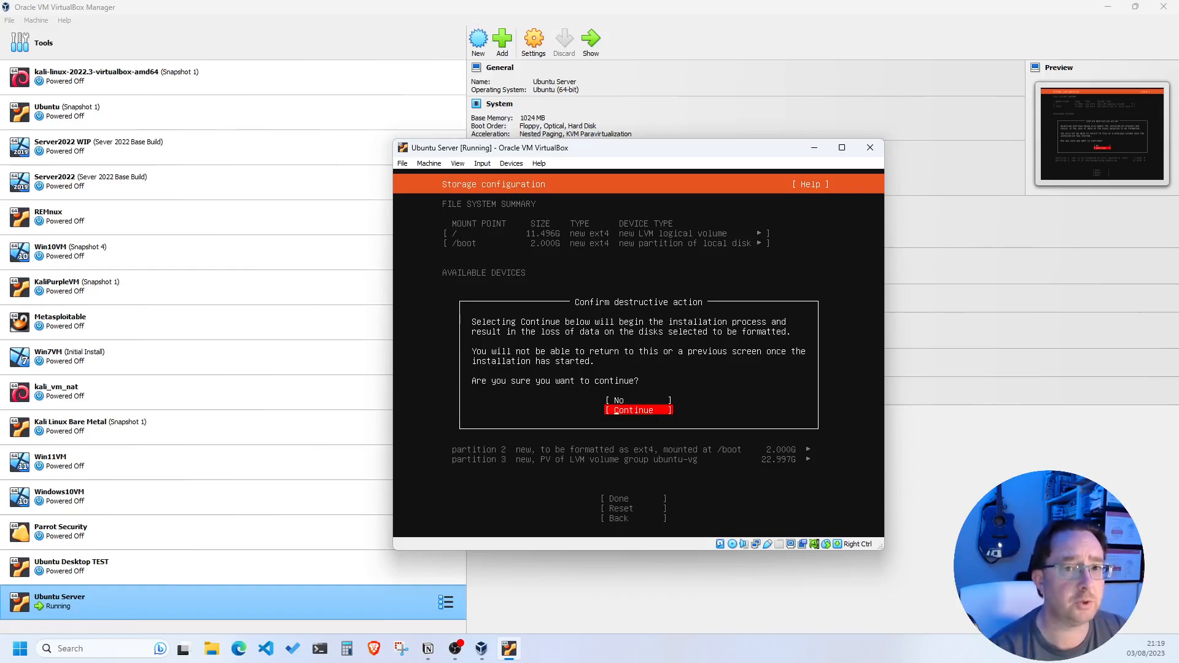
key("Return")
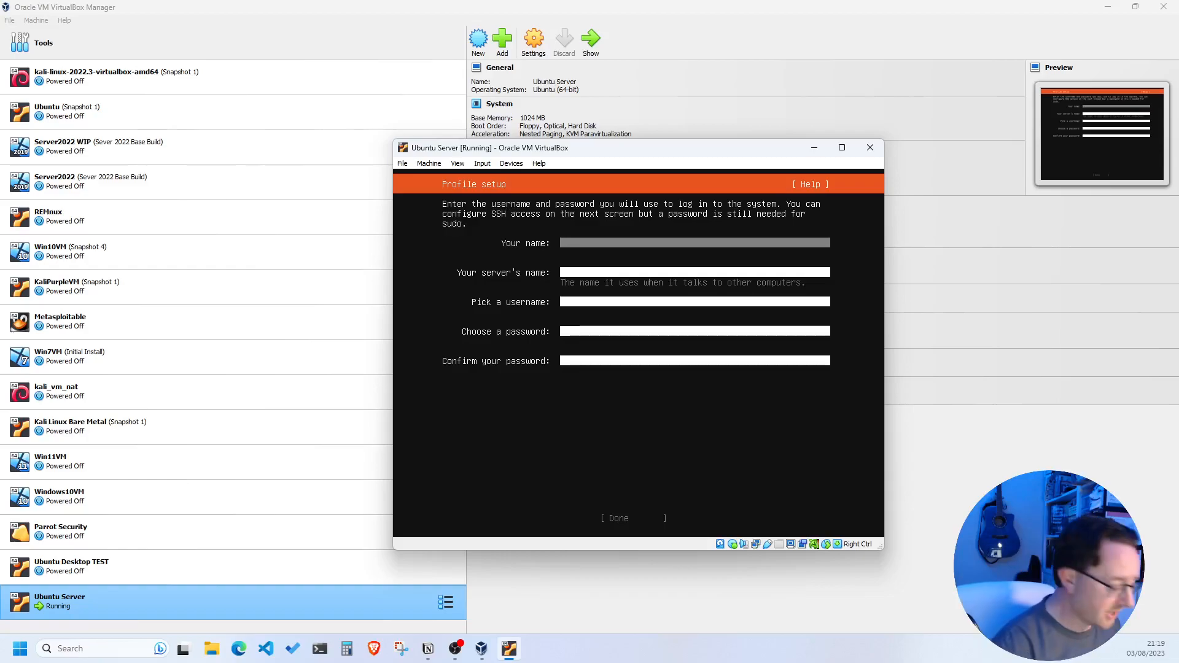
Fill in your name, server name ubuntuserver, a username and matching passwords, then confirm the profile
type("Rich")
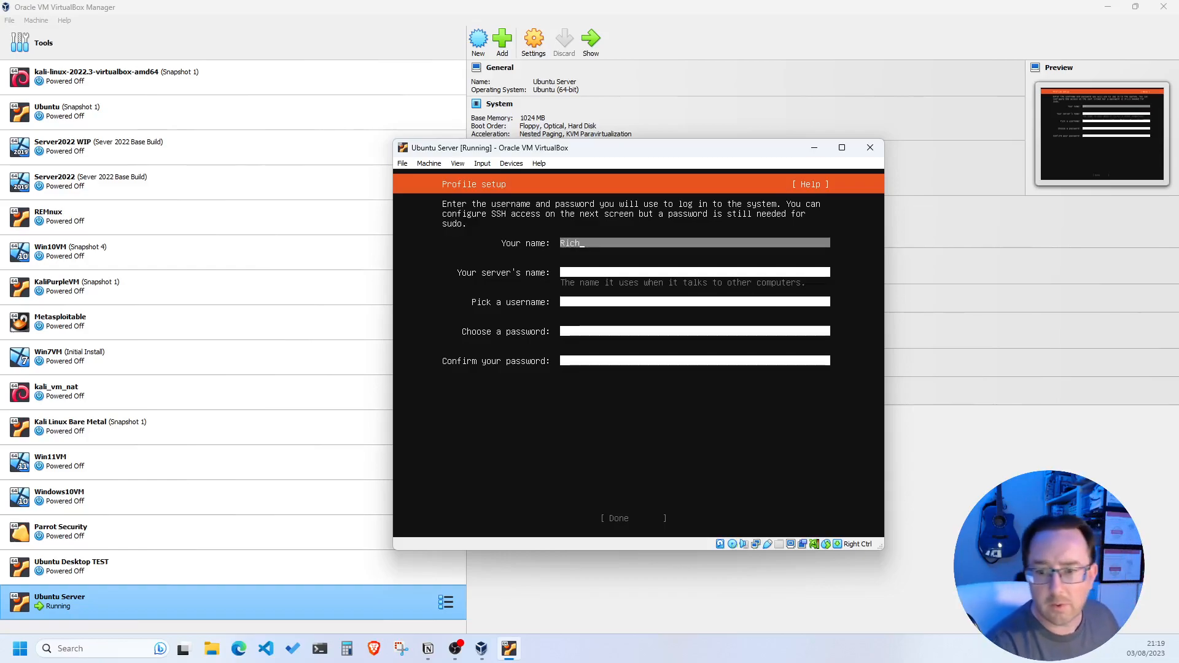
key("Tab")
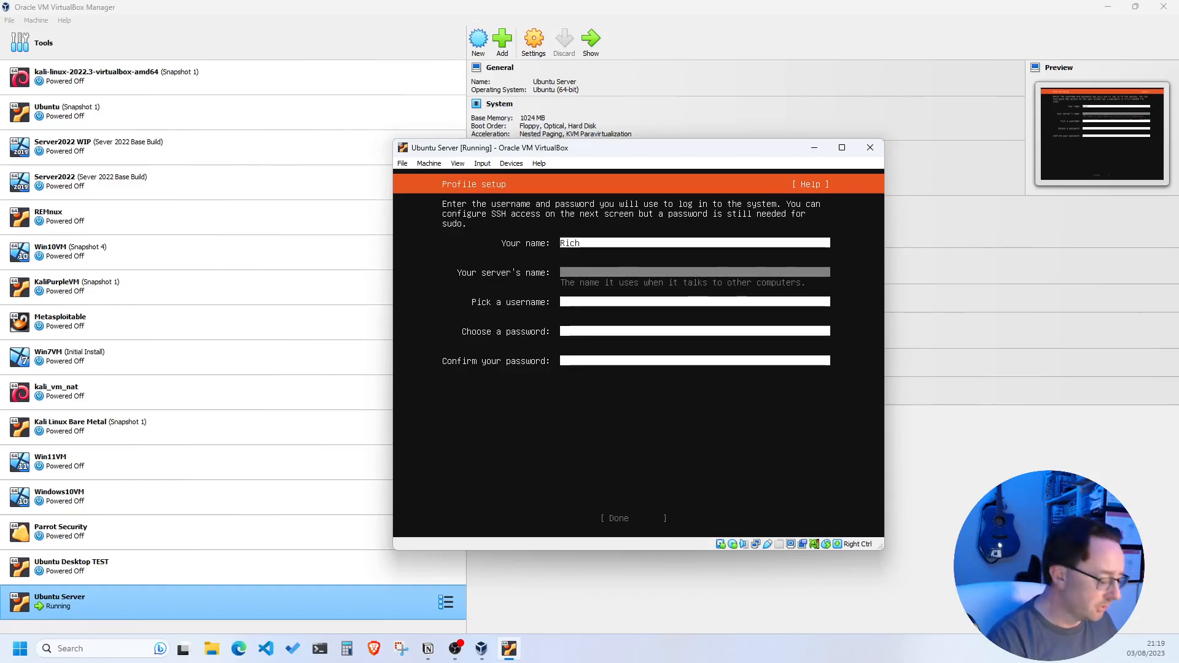
type("ubuntuserver")
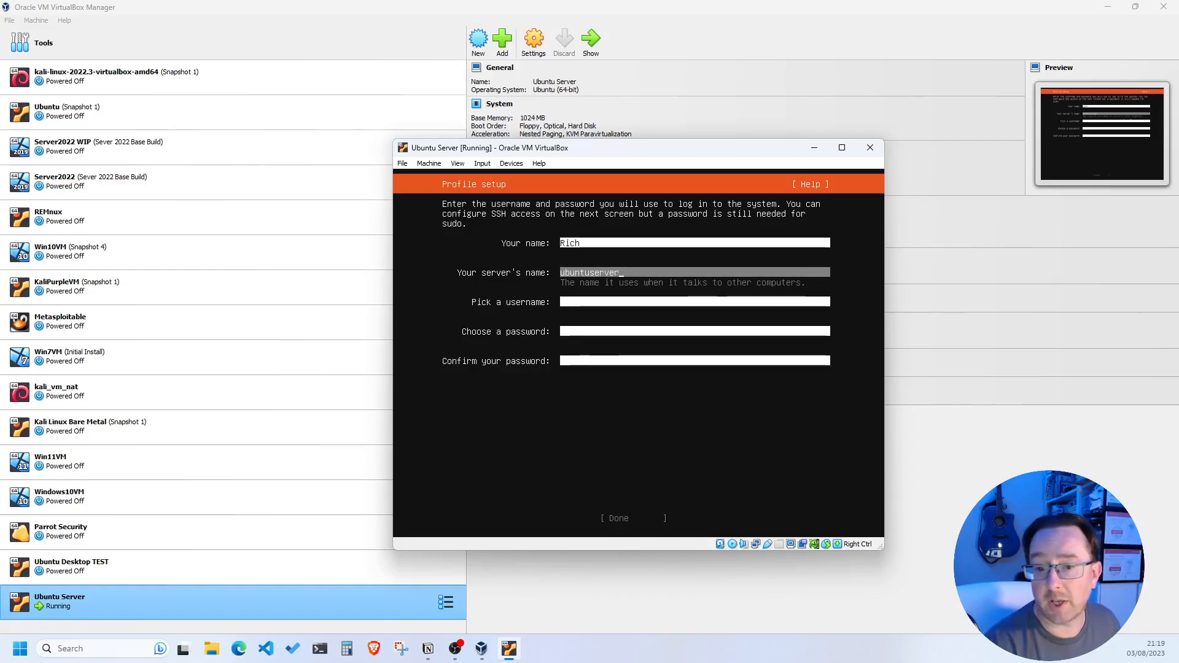
key("Tab")
type("rich")
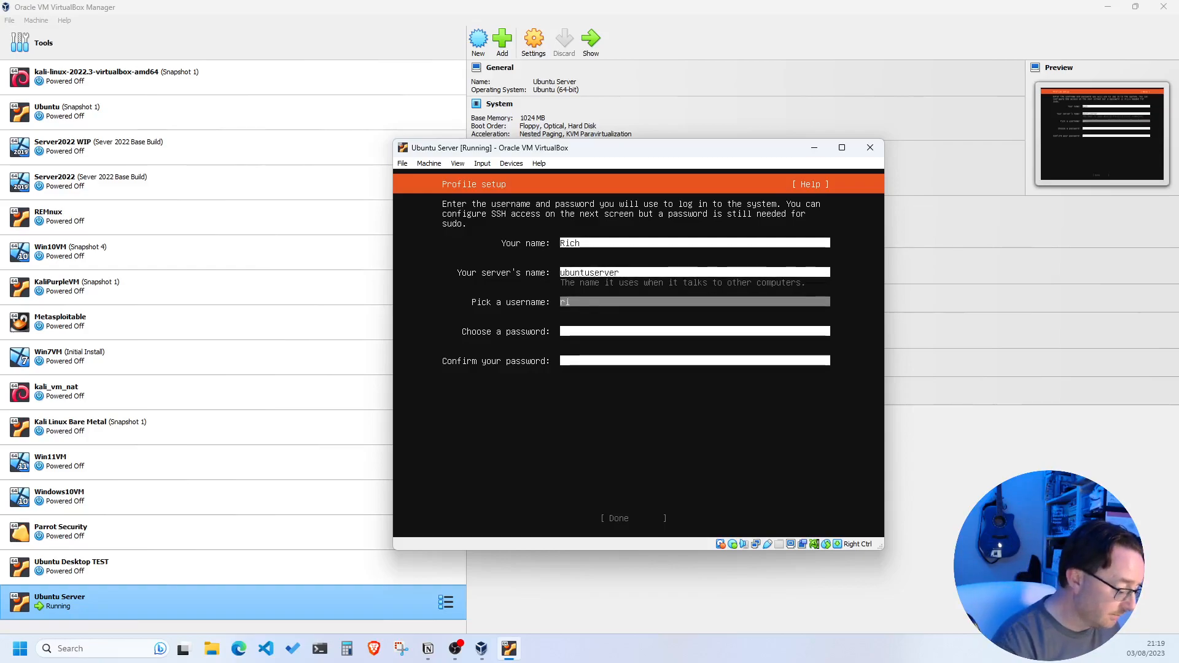
key("Tab")
type("********")
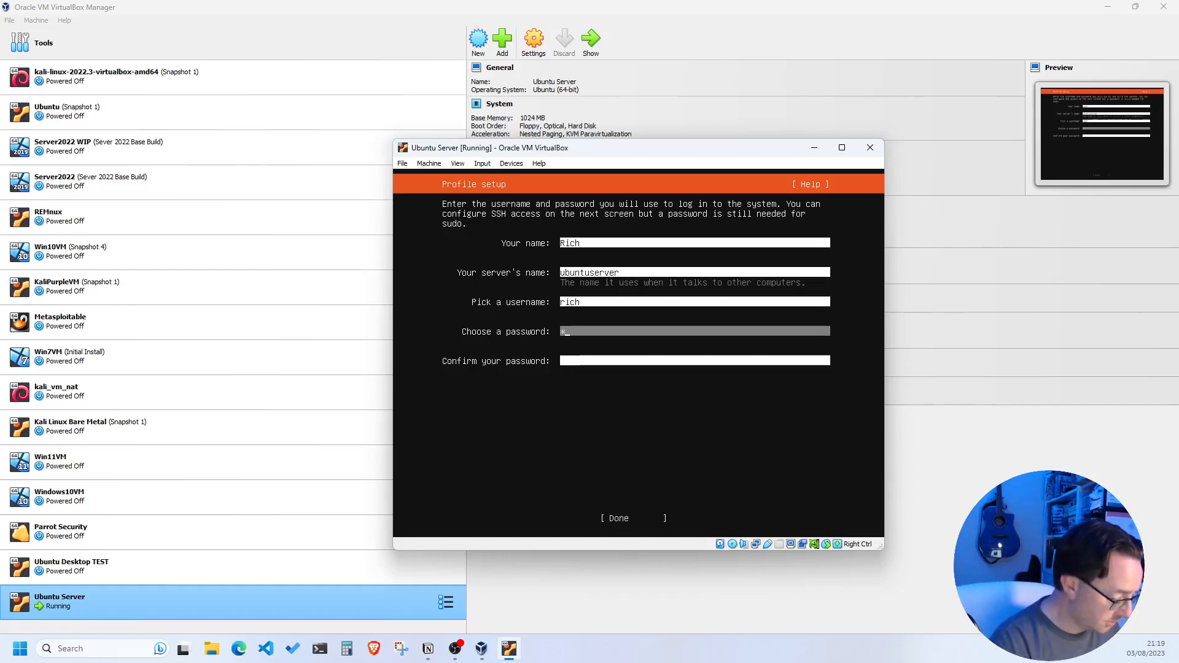
key("Tab")
type("********")
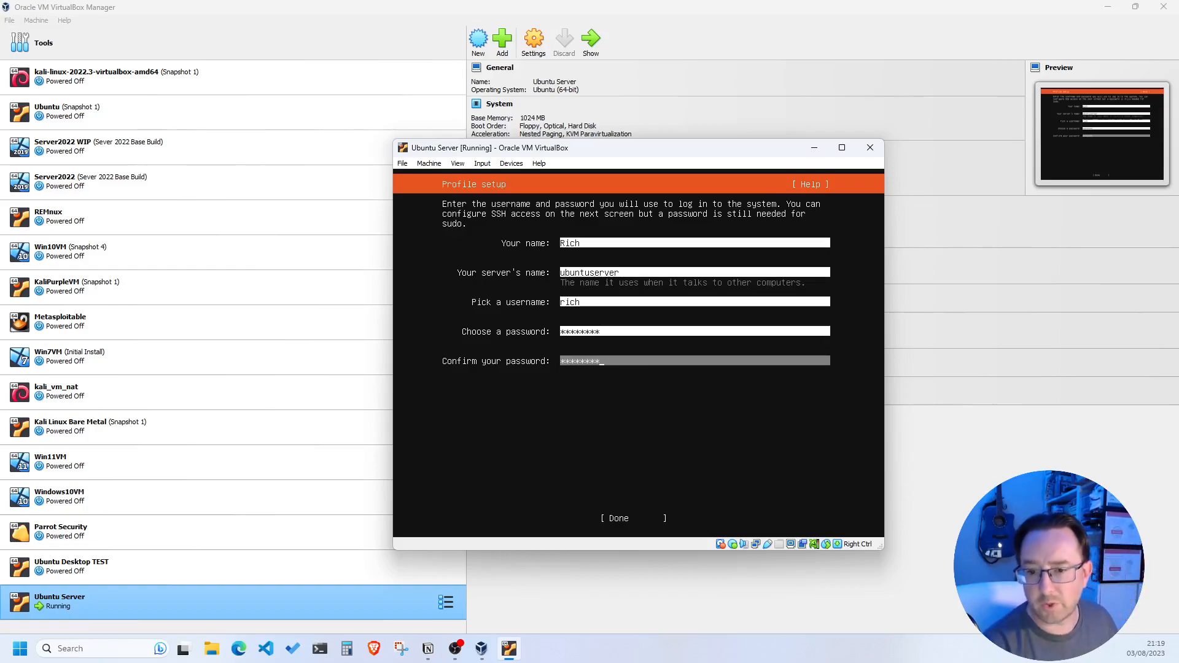
key("Tab")
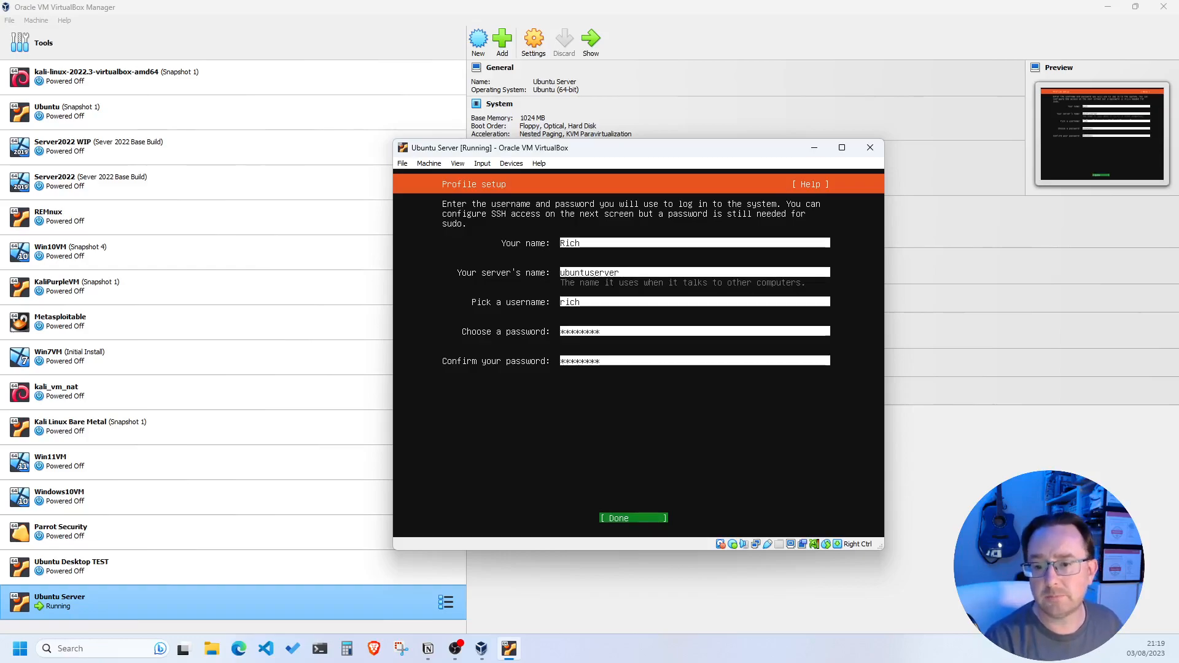
key("Return")
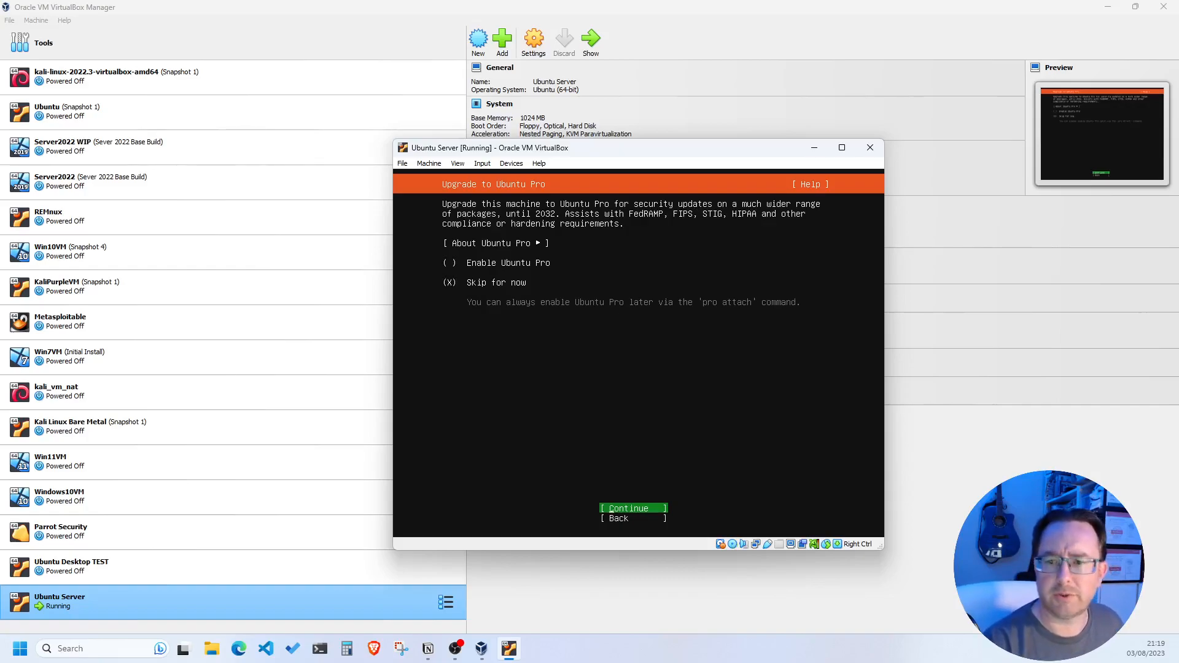
Continue with 'Skip for now' selected on the Ubuntu Pro screen
key("Return")
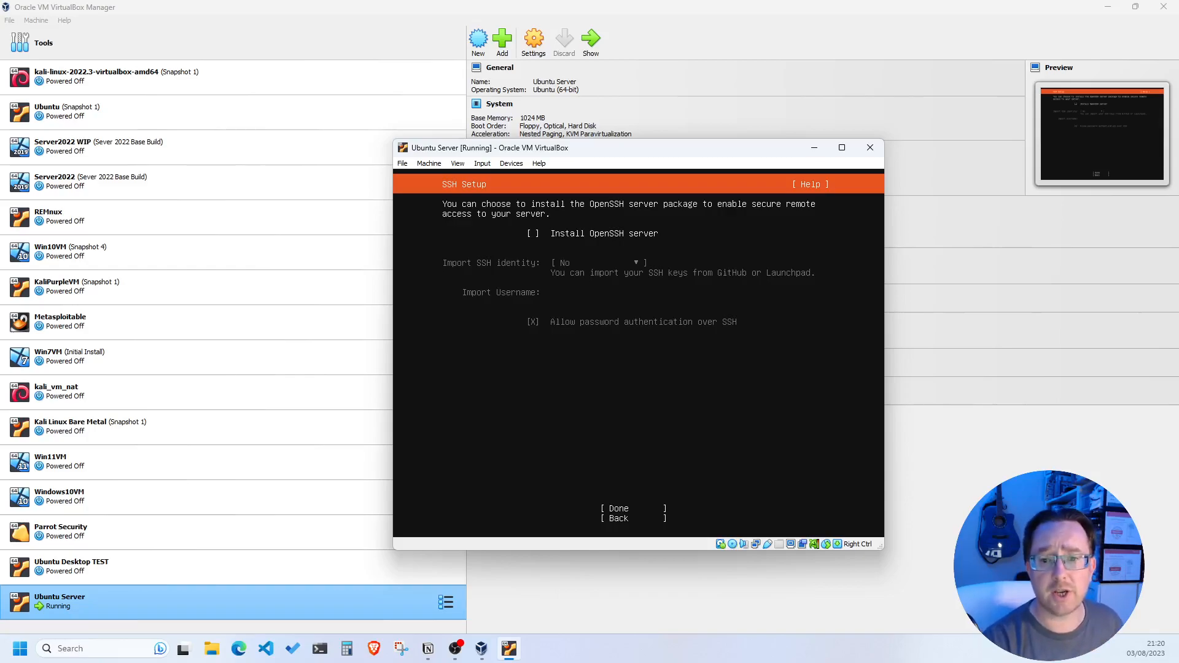
Tick 'Install OpenSSH server' and confirm the SSH setup
key("space")
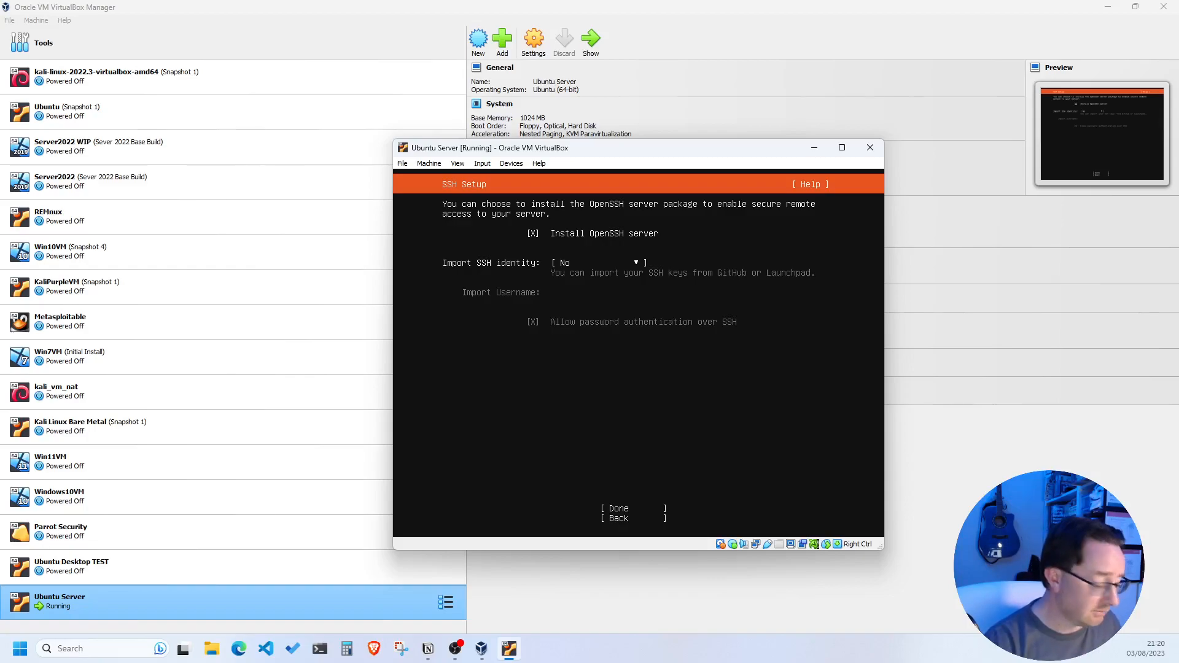
key("Tab")
key("Tab")
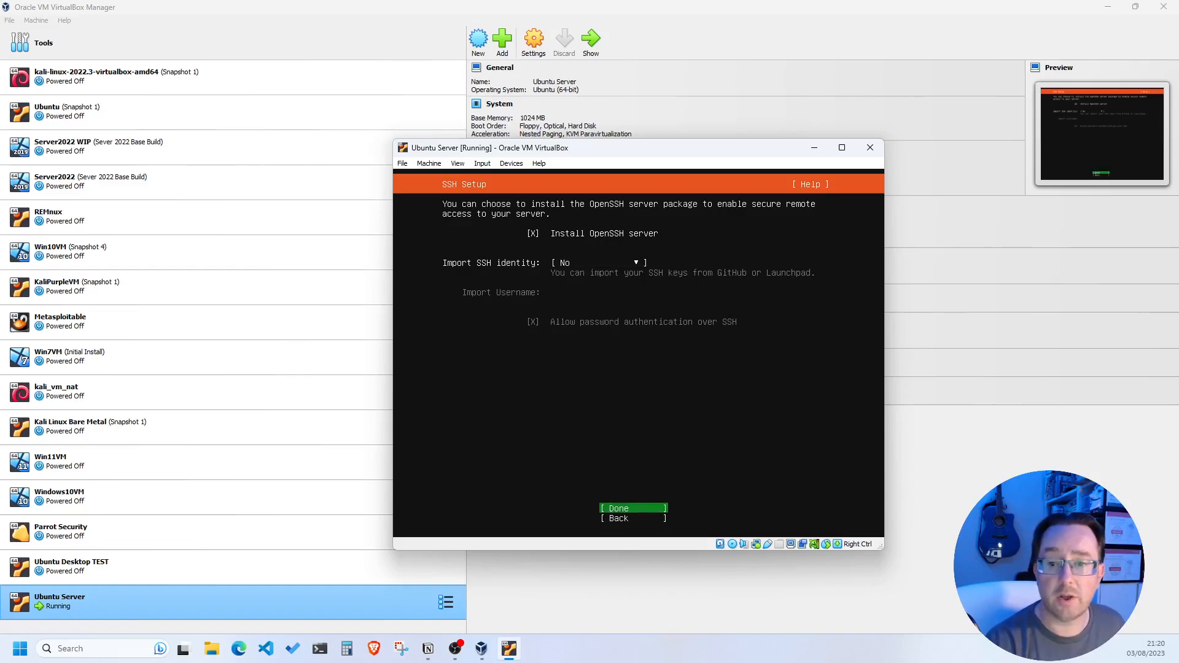
key("Return")
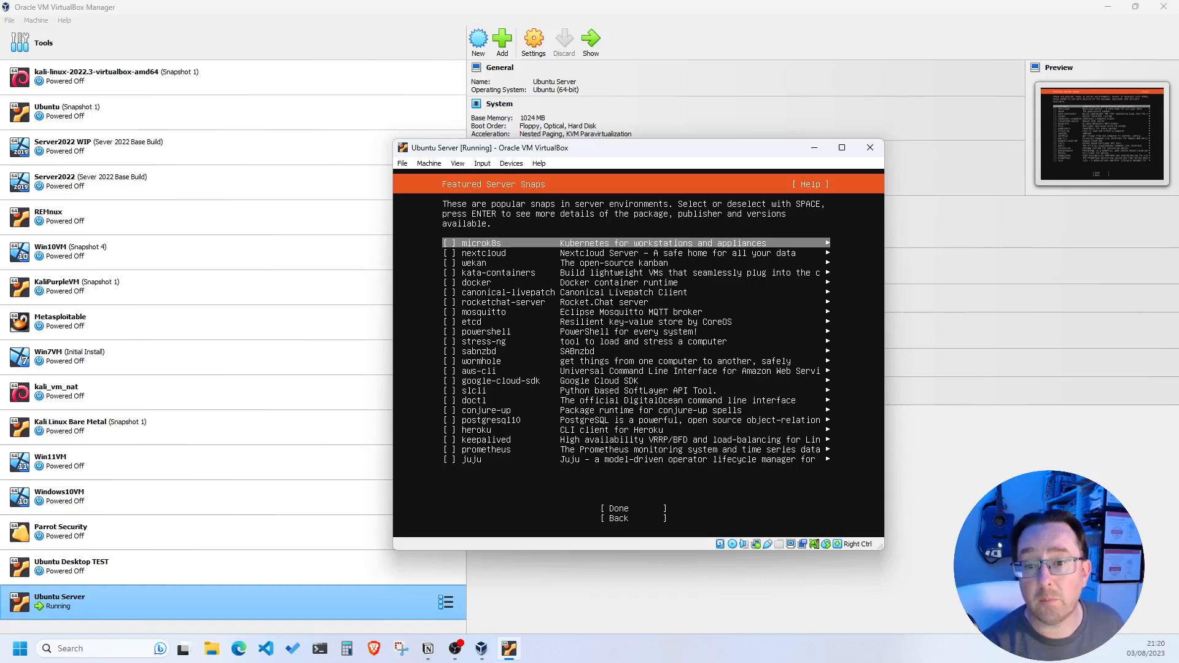
Confirm Featured Server Snaps with no snaps selected to start the installation
key("Tab")
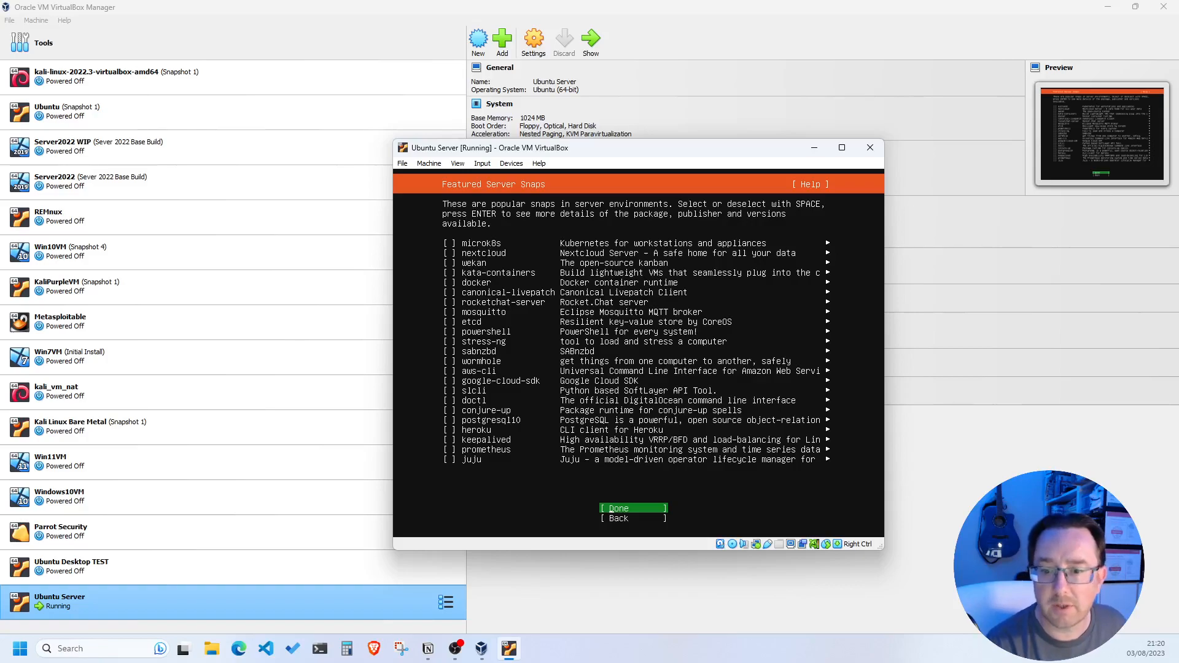
key("Return")
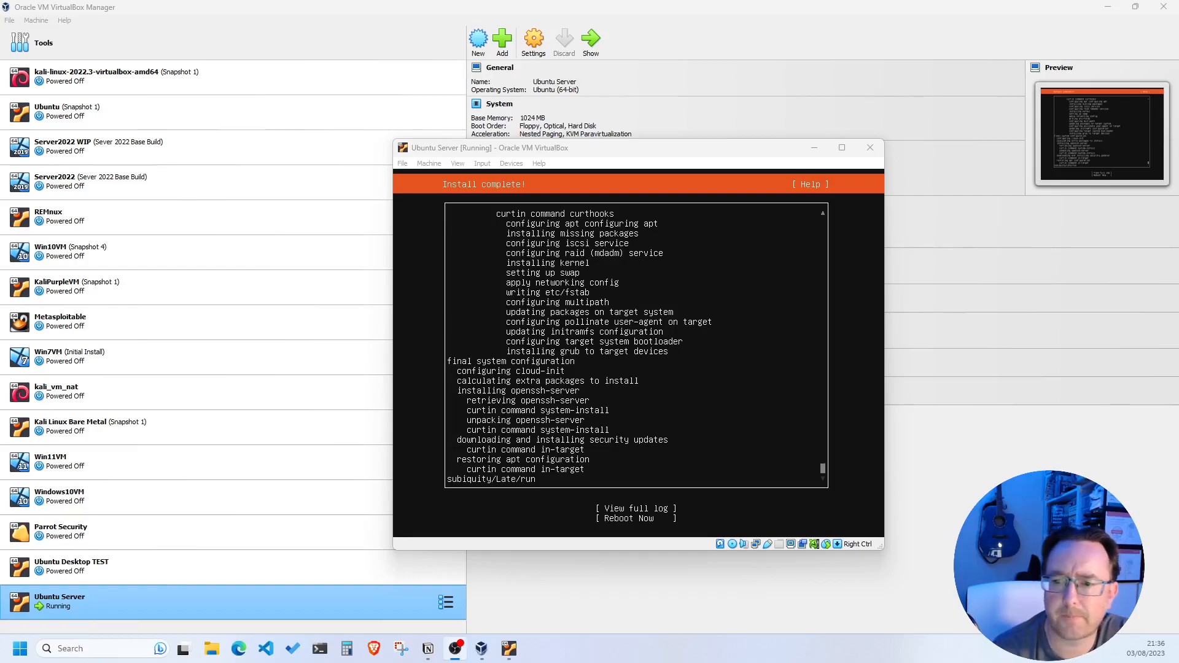
Choose 'Reboot Now' in the VM window once installation completes
left_click(860, 341)
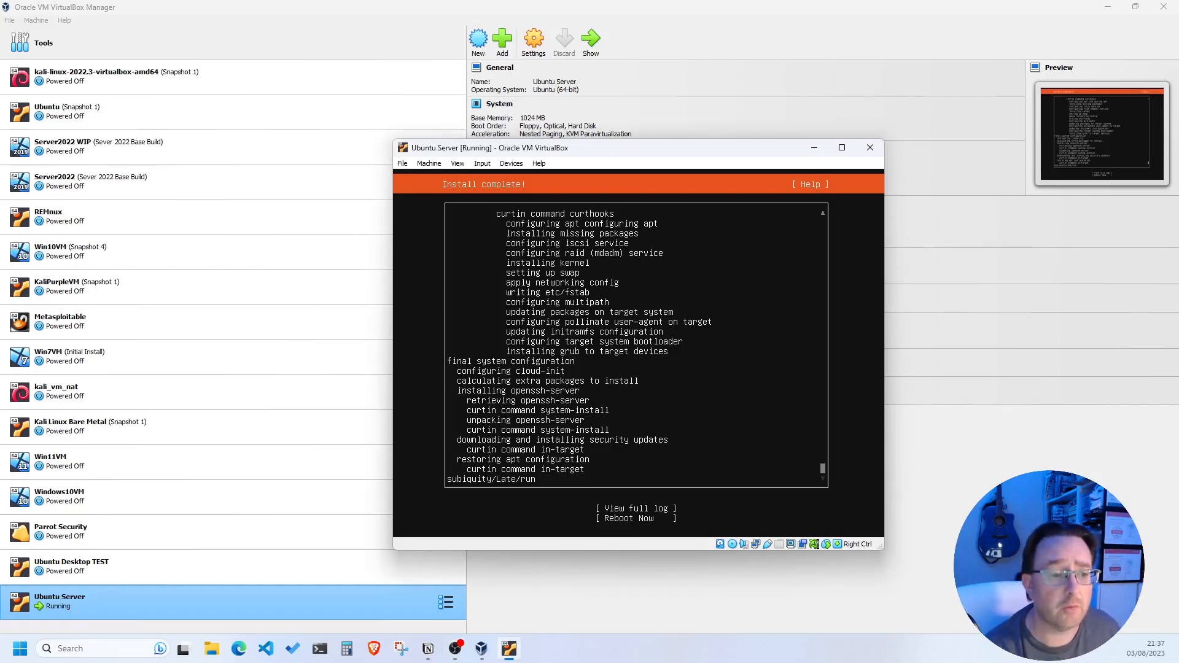
key("Tab")
key("Tab")
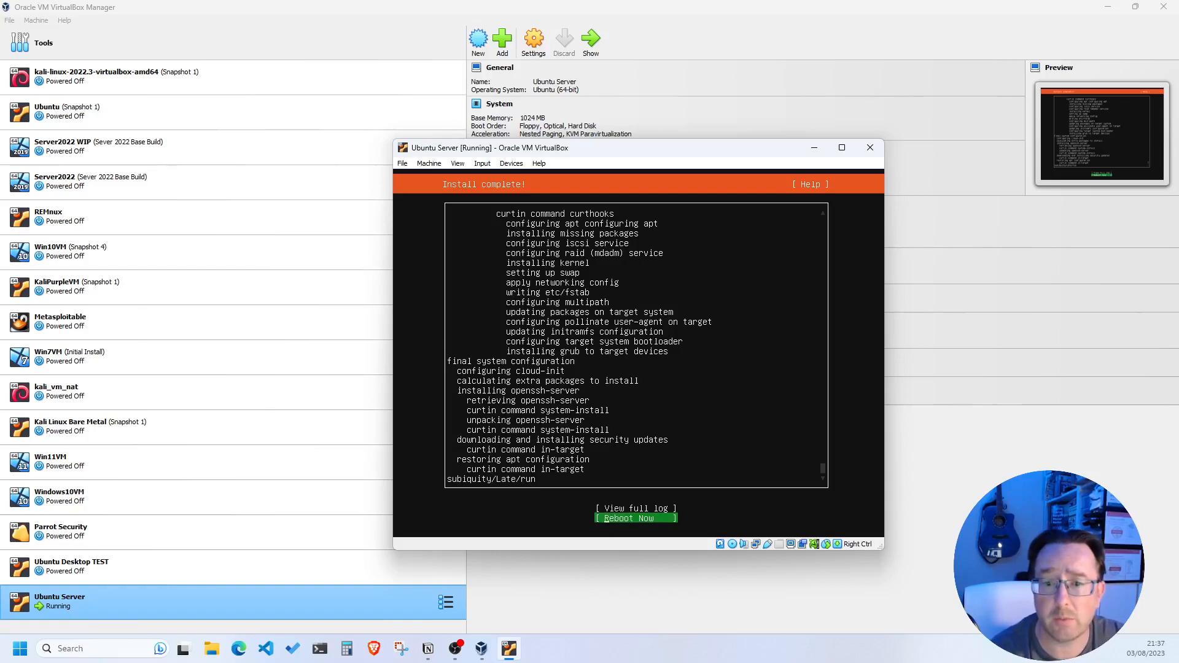
key("Return")
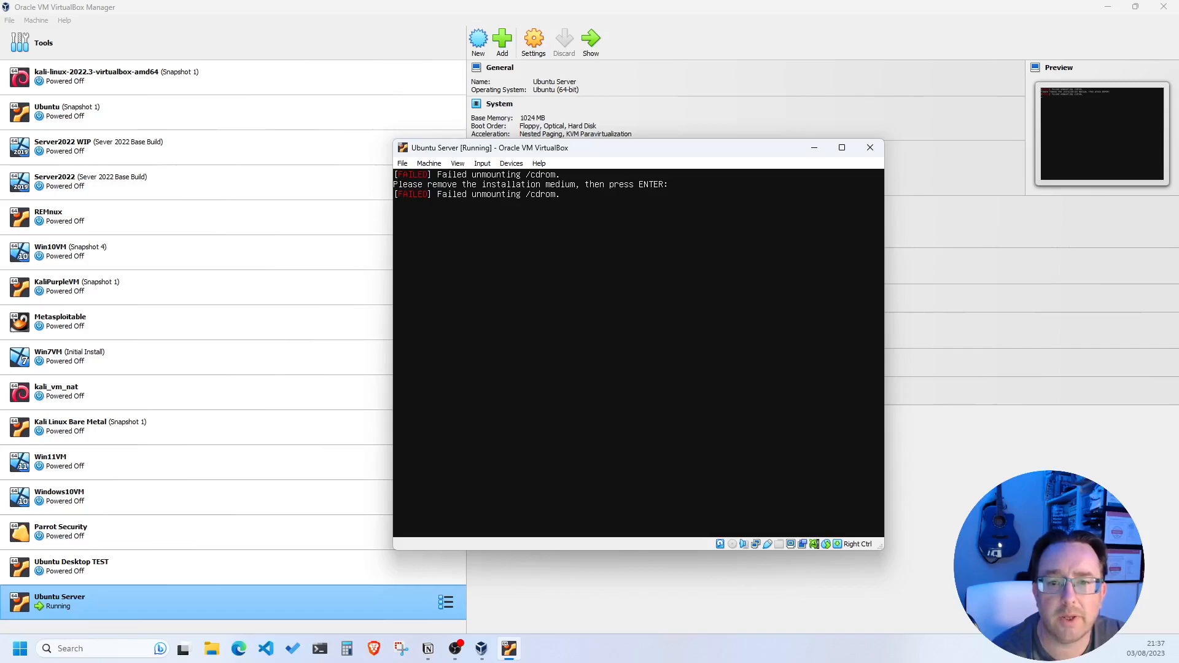
Dismiss the remove-medium prompt and bring up a fresh ubuntuserver login prompt
key("Return")
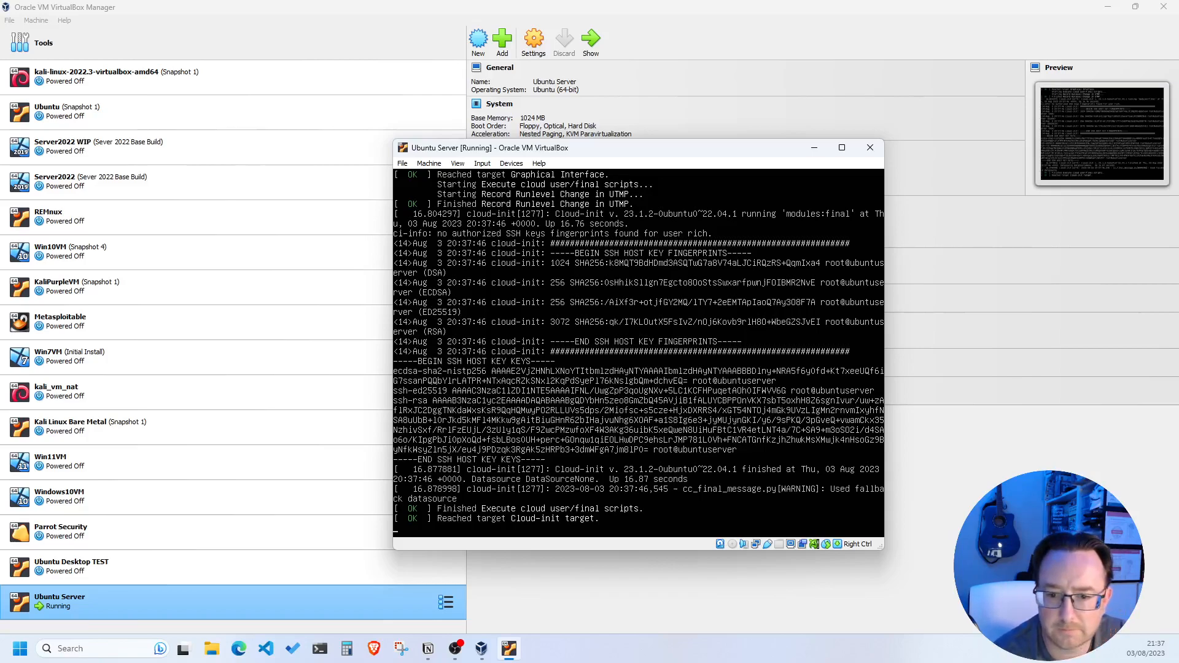
key("Return")
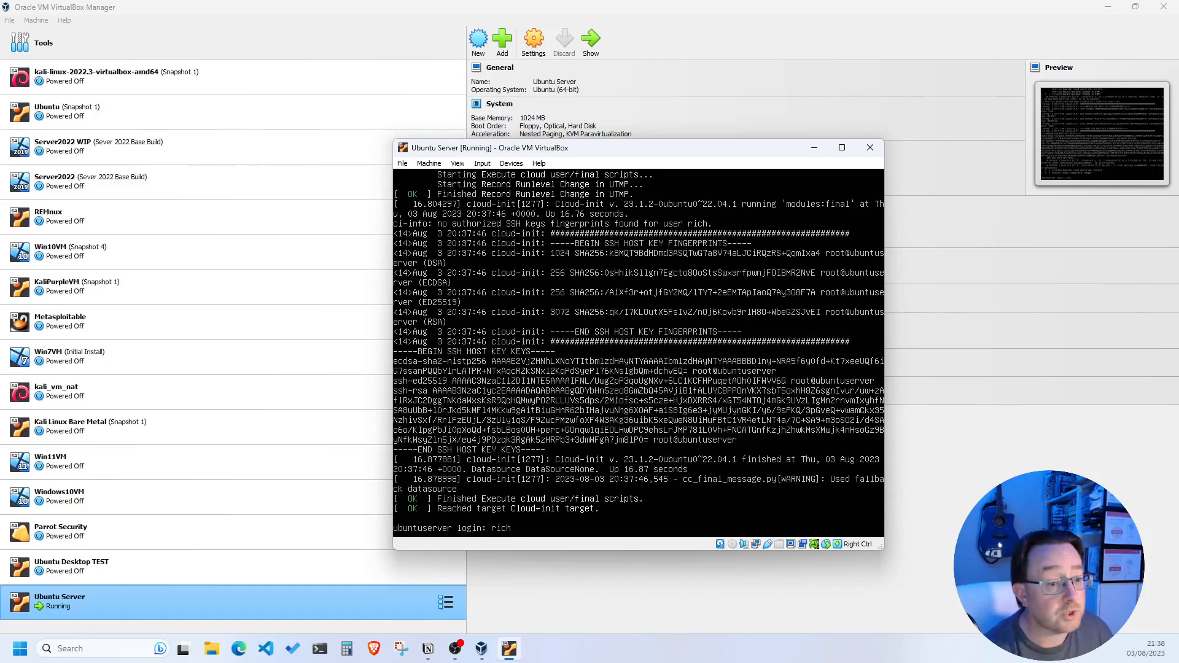
Log in with the username and password, then list the home folder with ls
key("Return")
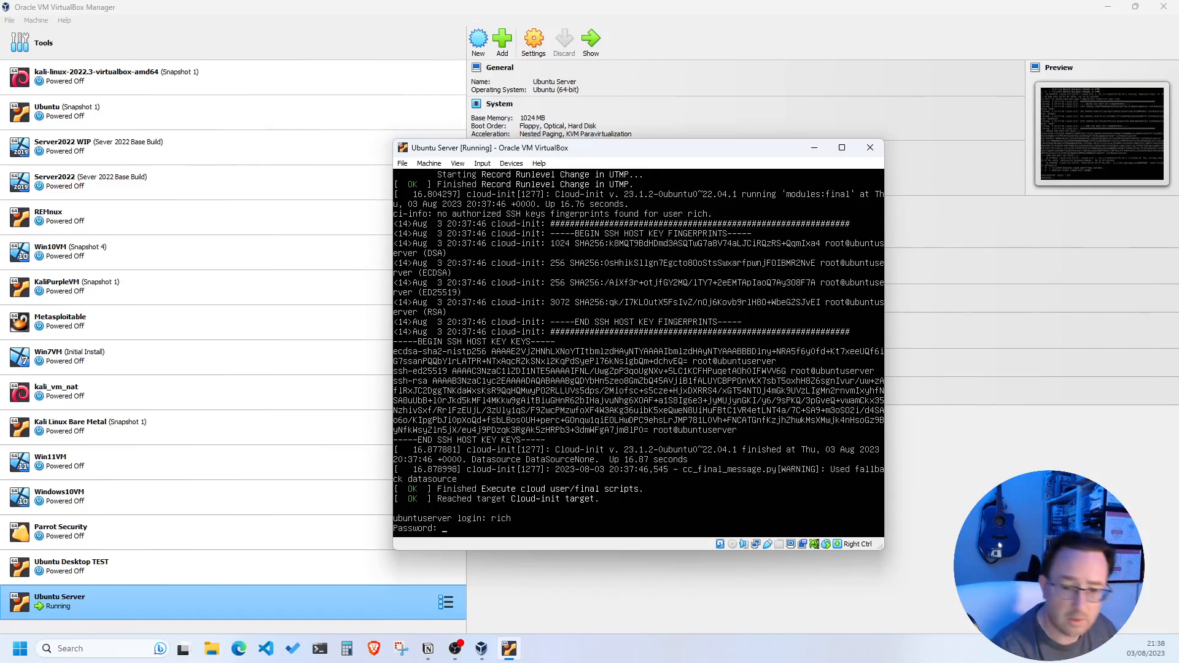
key("Return")
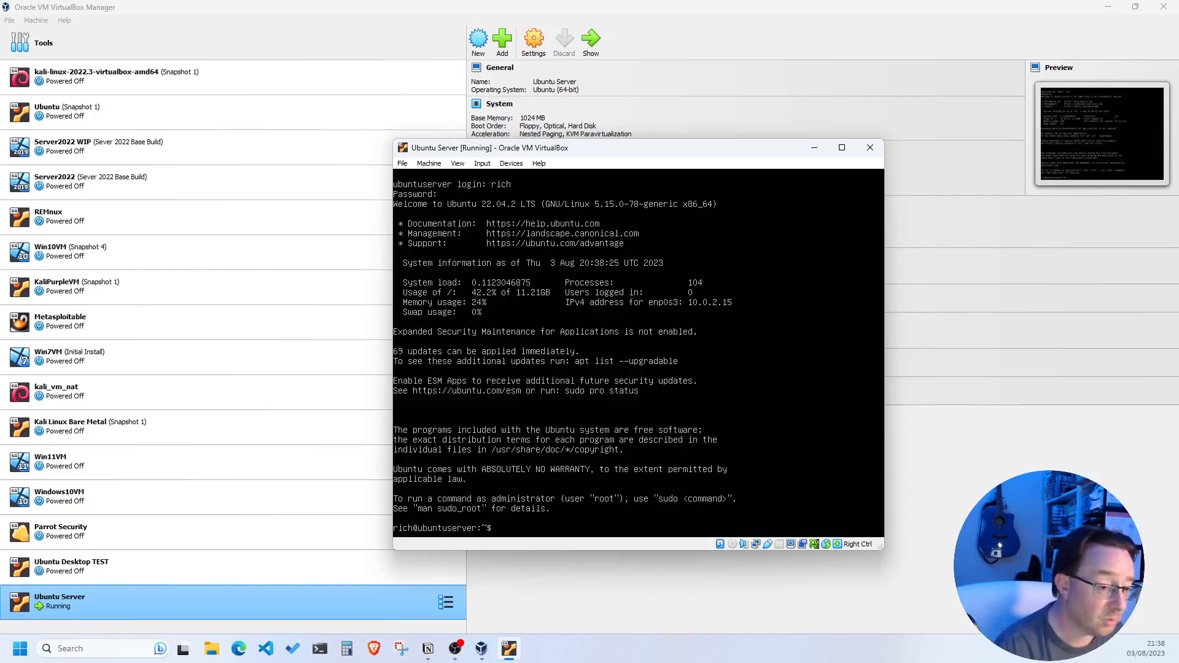
type("ls")
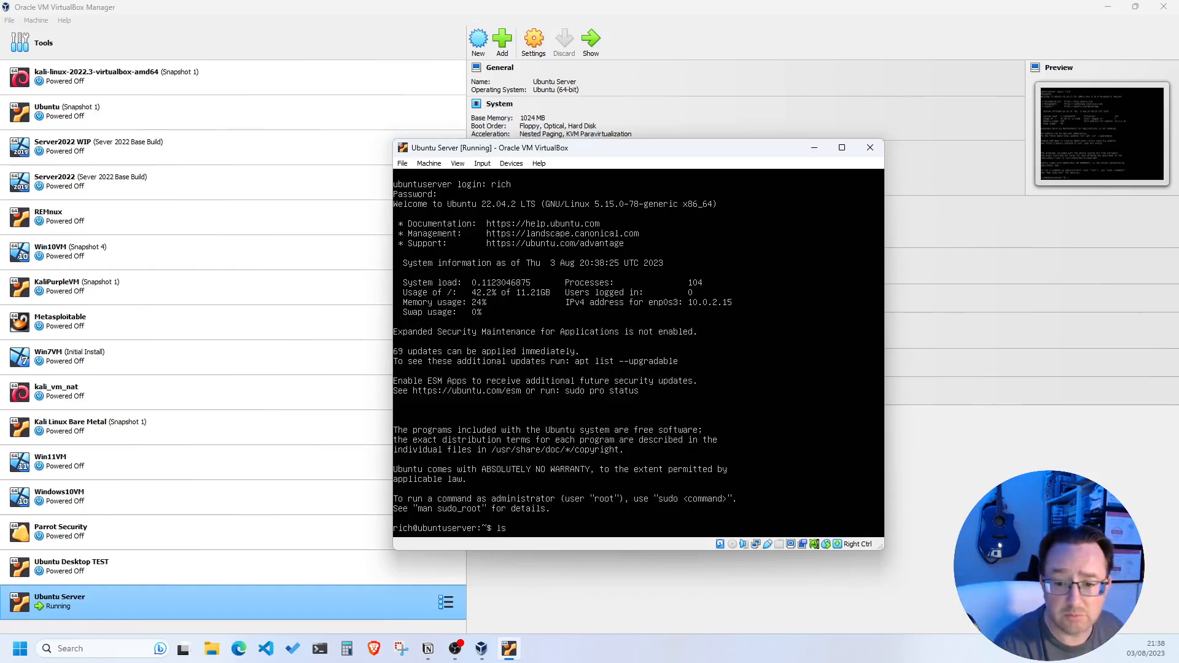
key("Return")
Climb with cd .. twice, listing /home and then the root directory
type("cd ..")
key("Return")
type("ls")
key("Return")
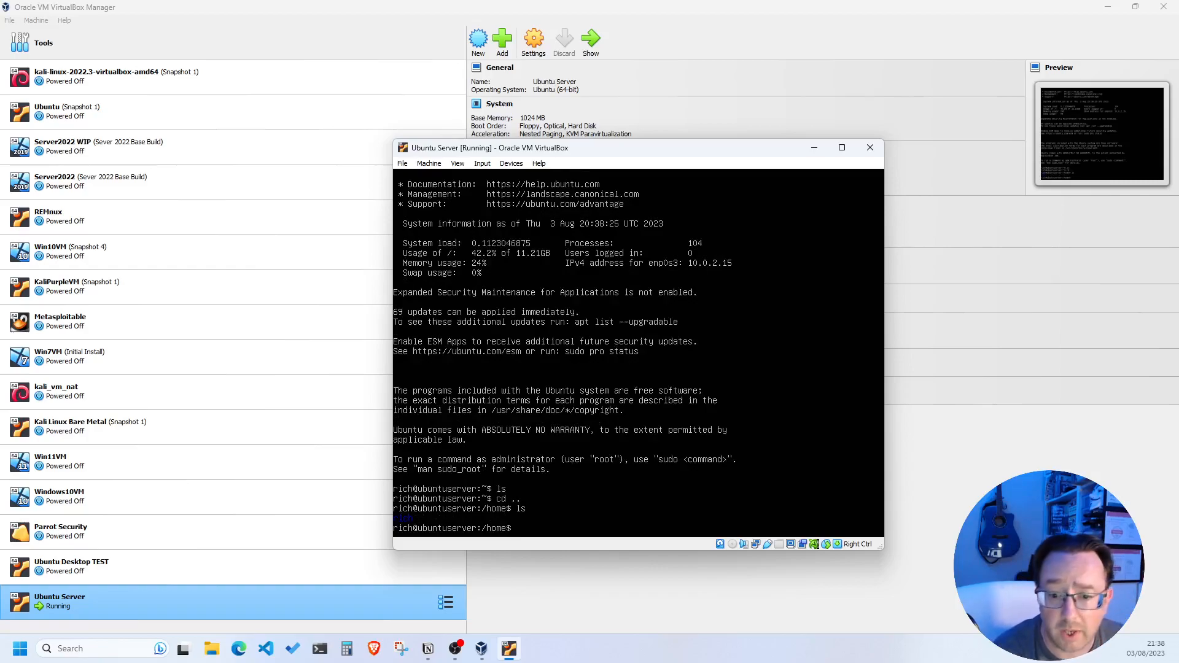
type("cd ")
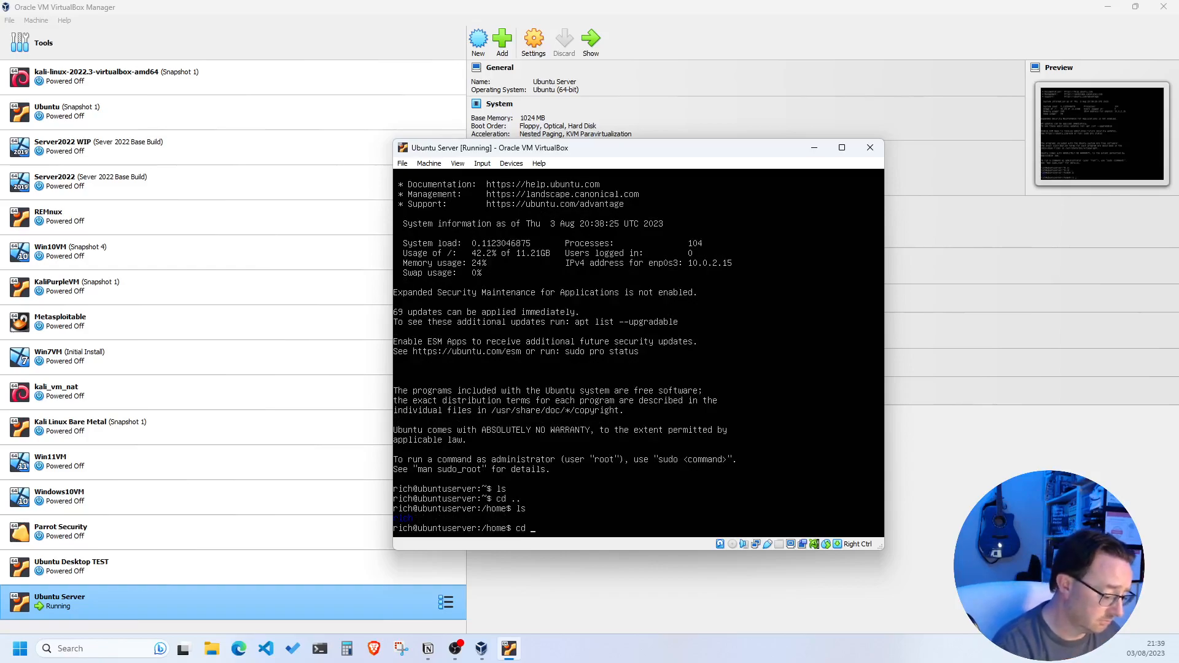
type("..")
key("Return")
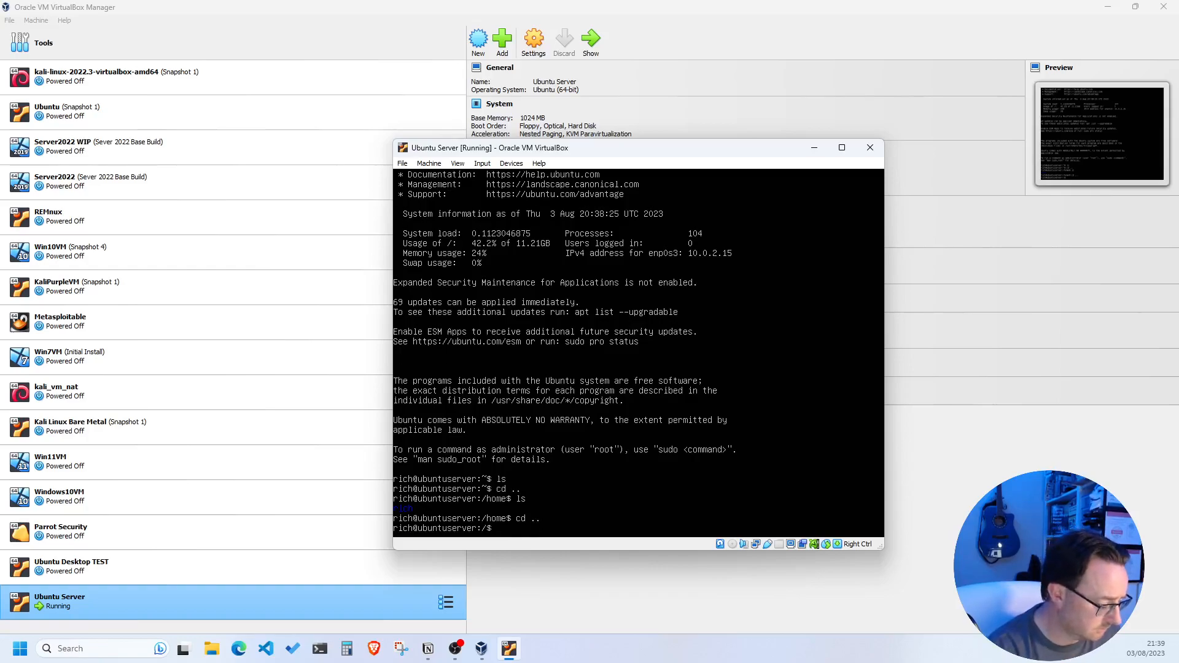
type("ls")
key("Return")
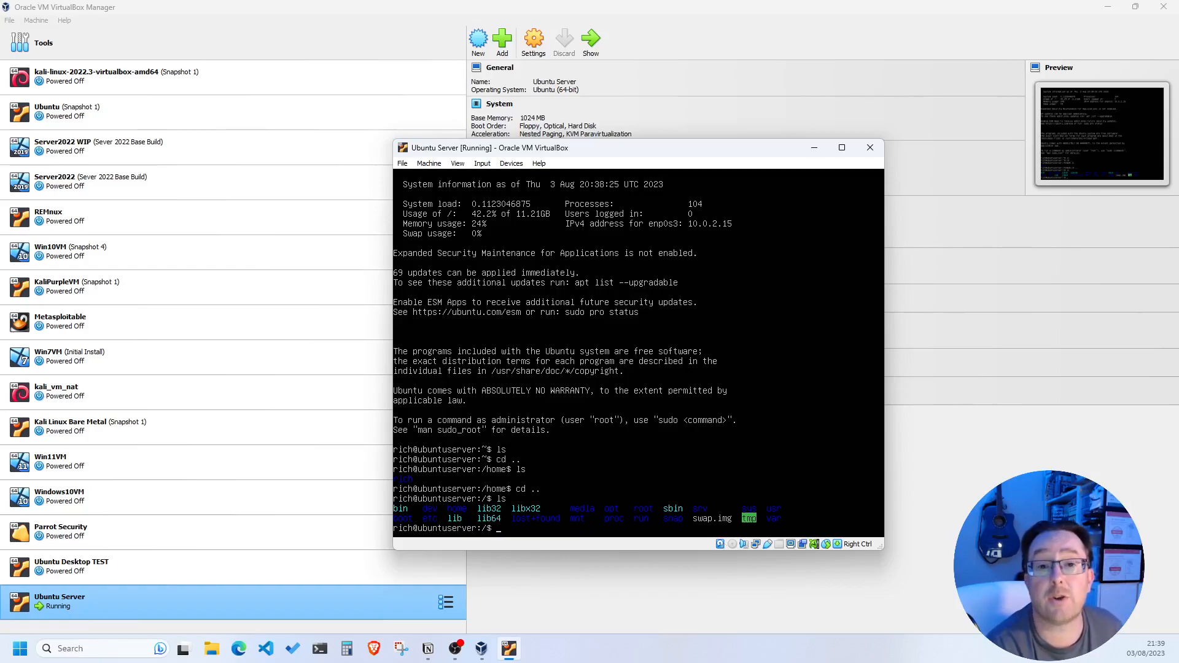
Run sudo apt update with the sudo password, then sudo apt upgrade -y
type("udo apt update")
key("Return")
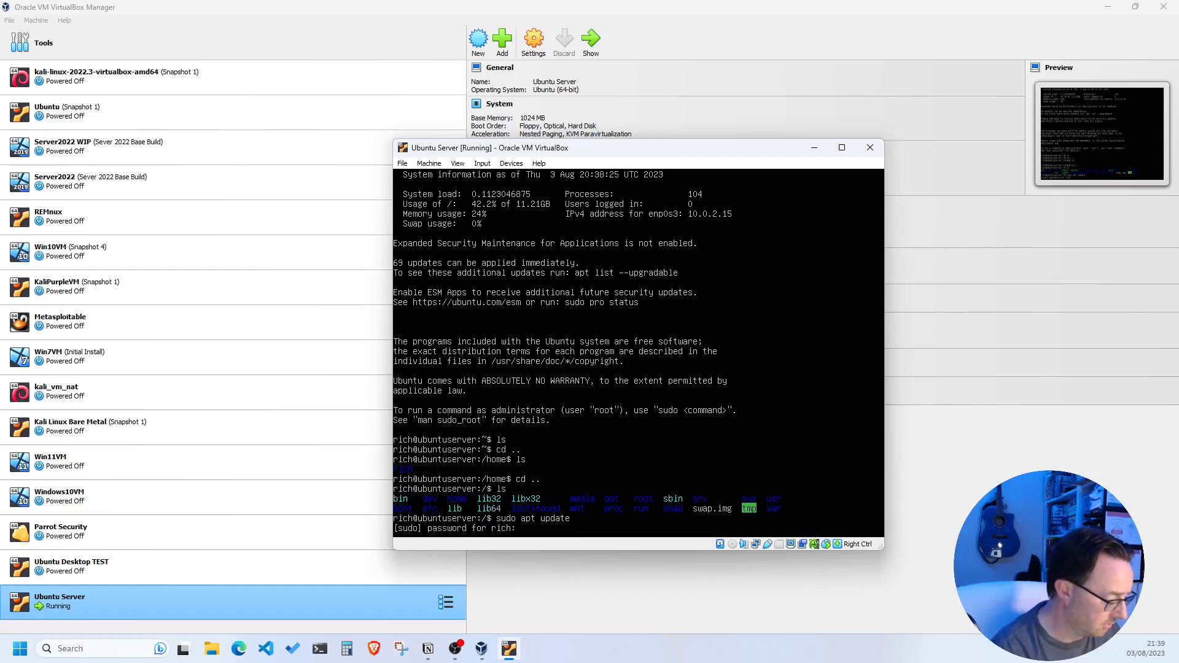
key("Return")
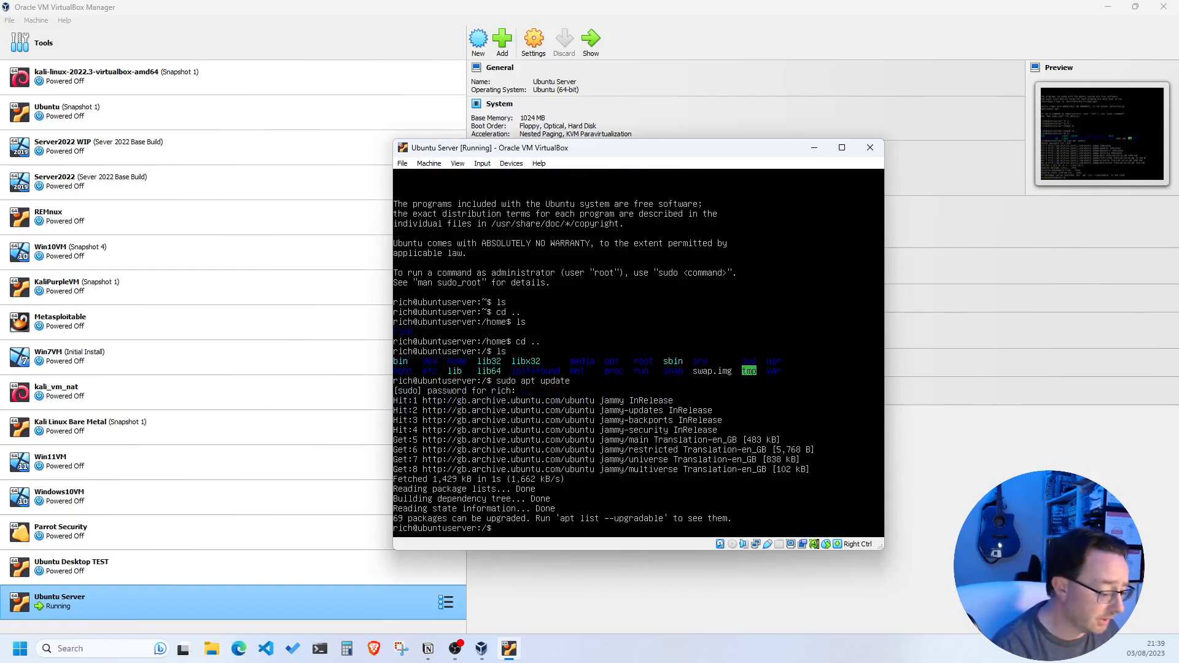
type("su")
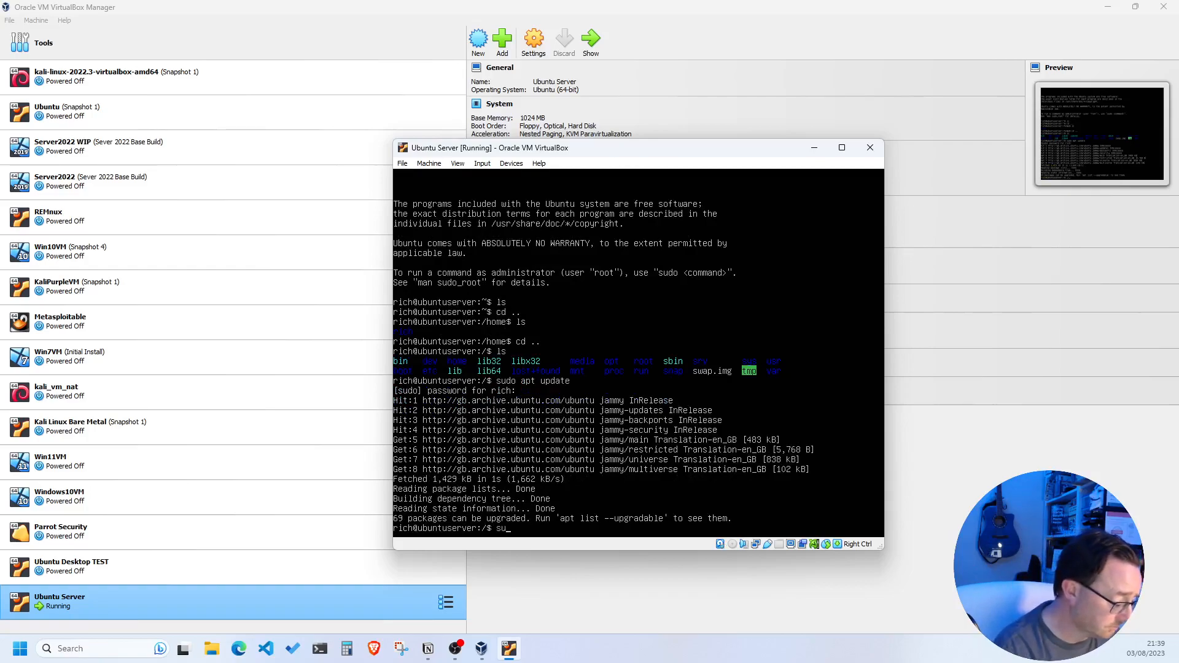
type("do apt upgrade -y")
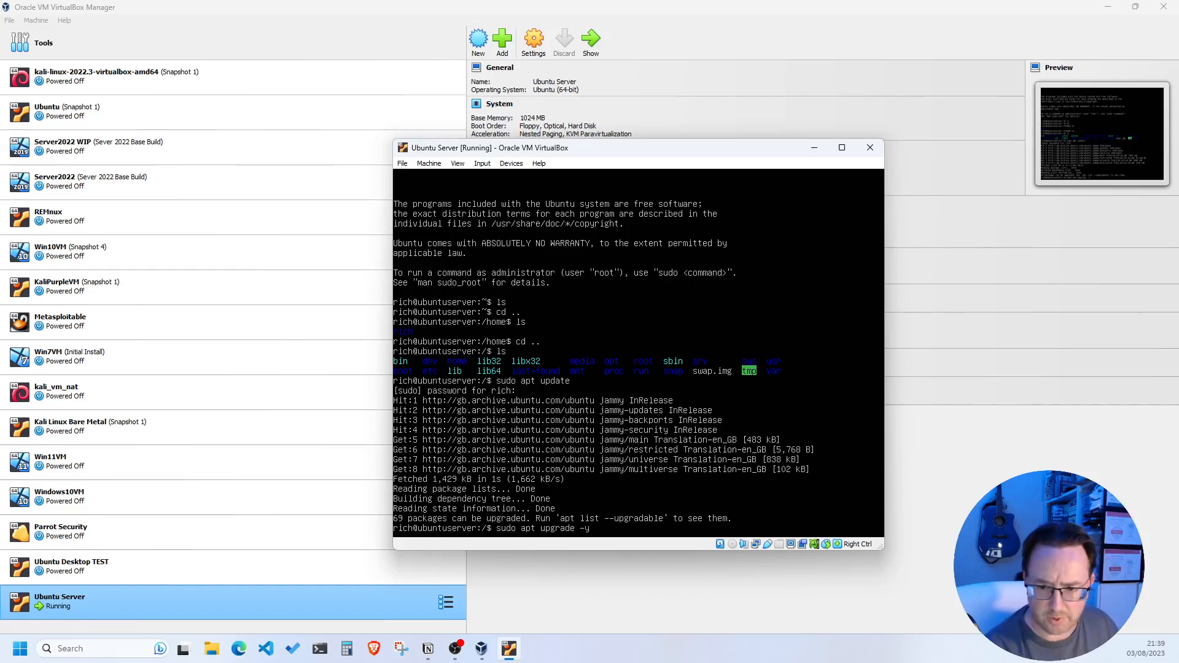
key("Return")
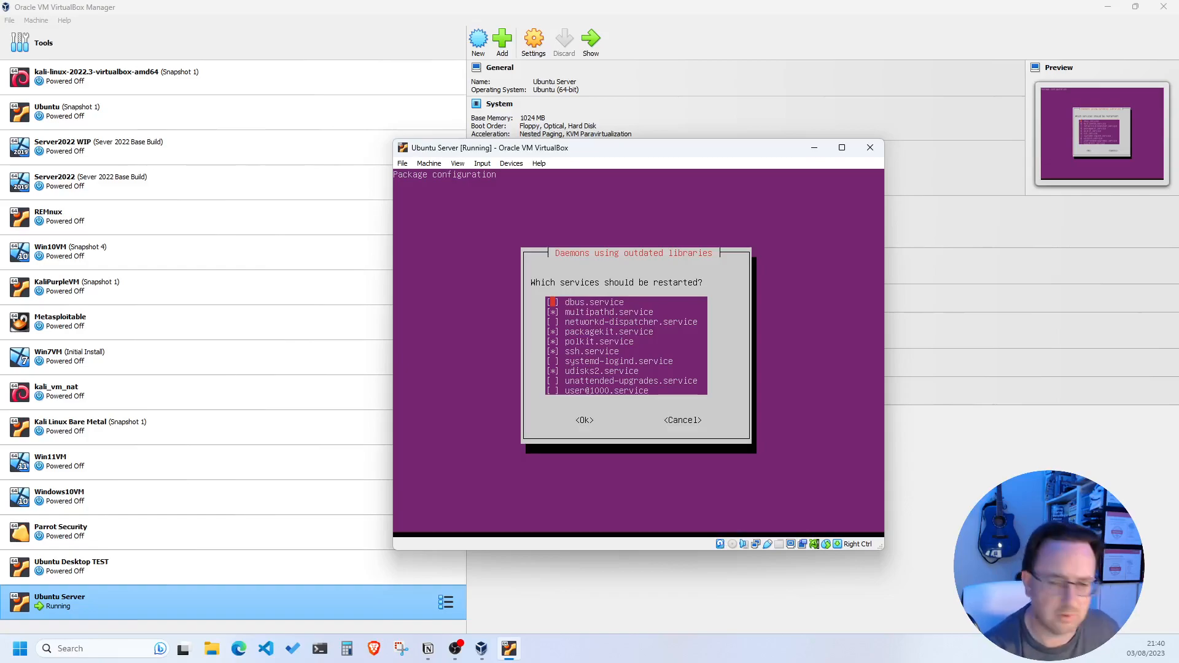
Accept the needrestart selection to restart services using outdated libraries
key("Tab")
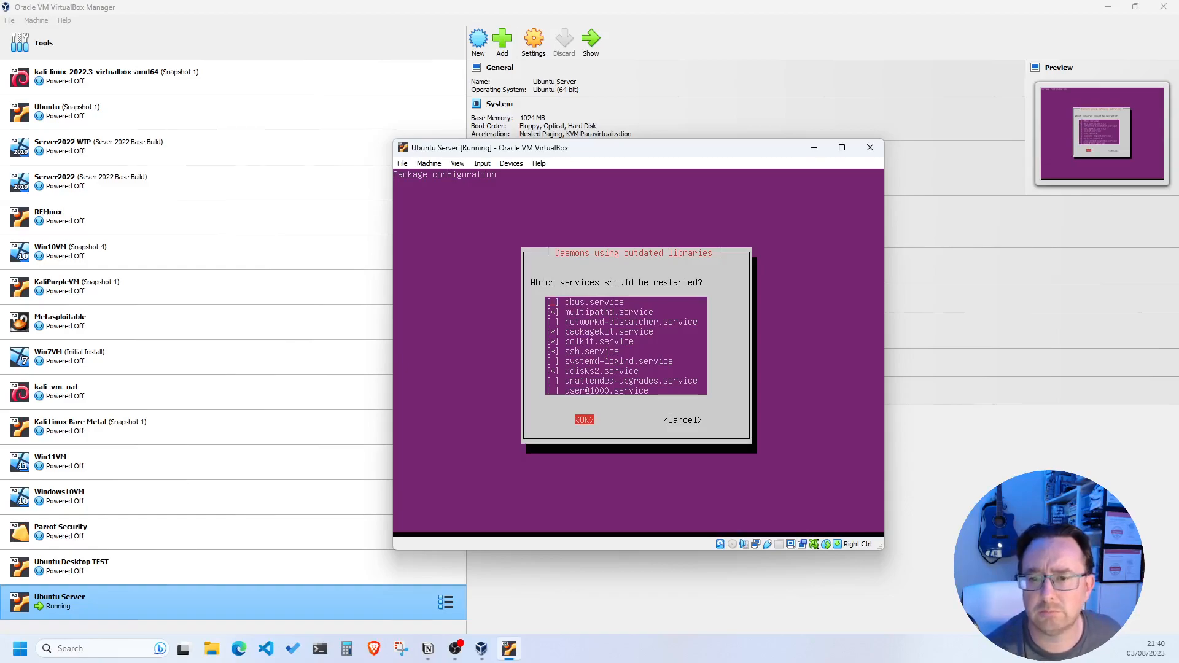
key("Return")
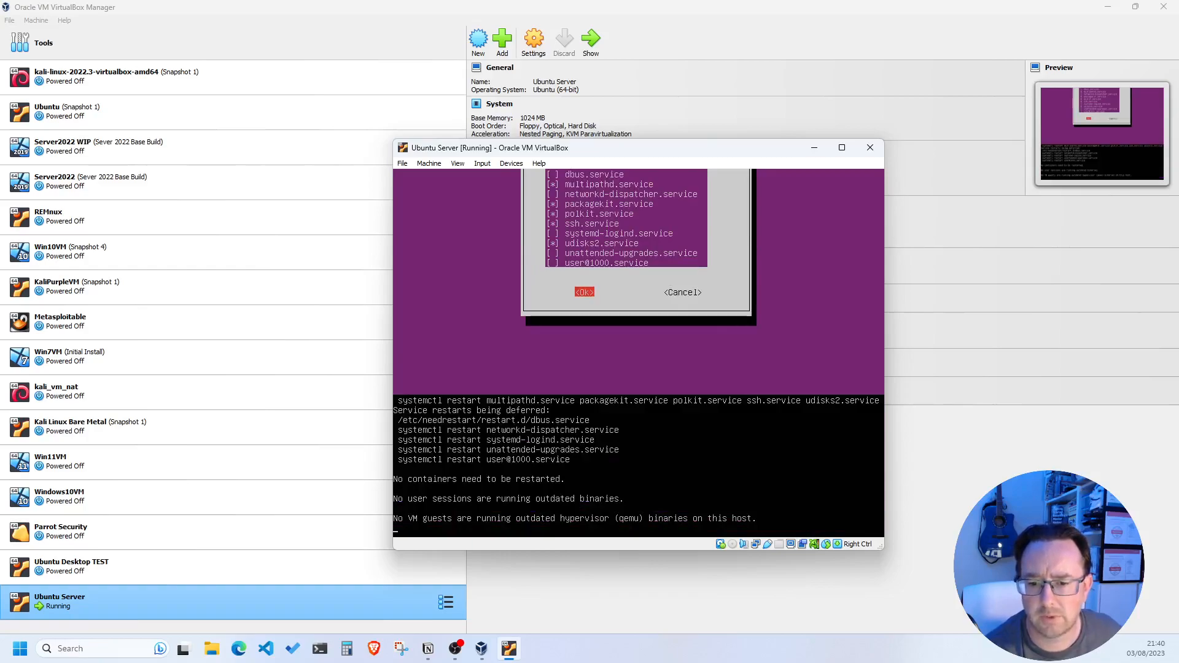